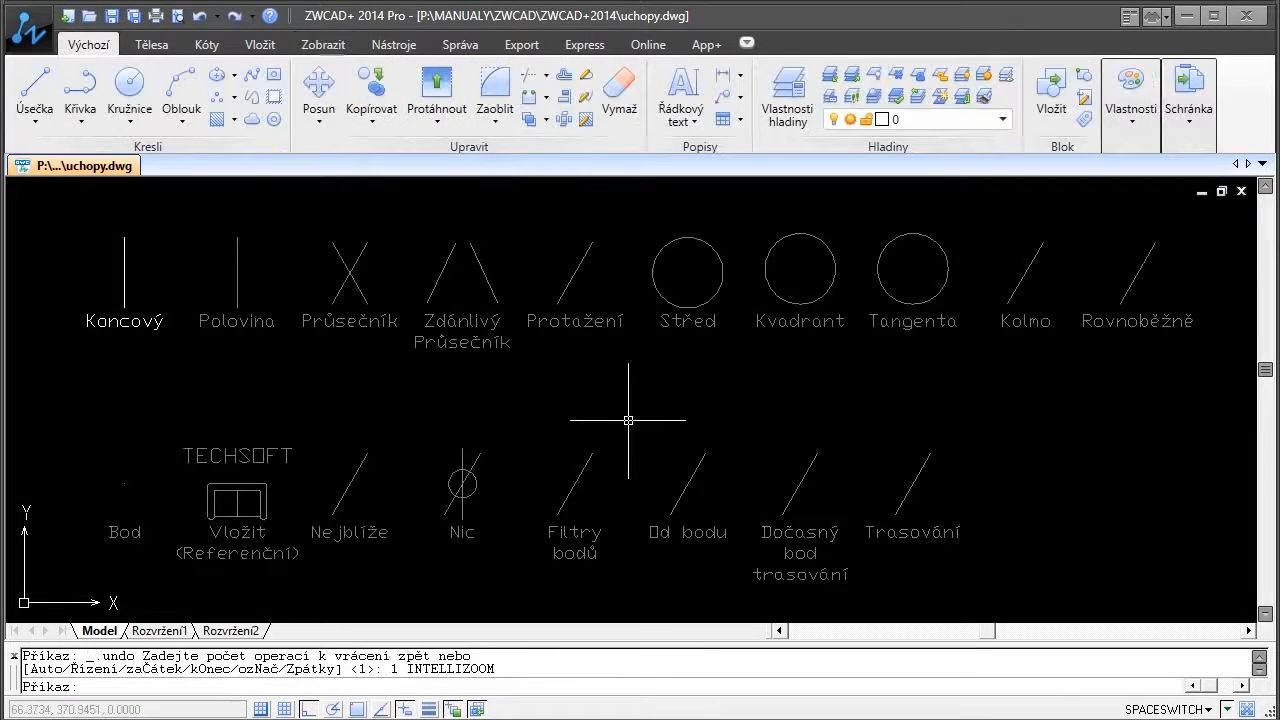
- Draw a horizontal line 20 units long leftward from the upper endpoint of the Koncový line, using the Endpoint (Koncový) snap
{"action": "scroll", "coordinate": [61, 256], "scroll_direction": "up", "scroll_amount": 5}
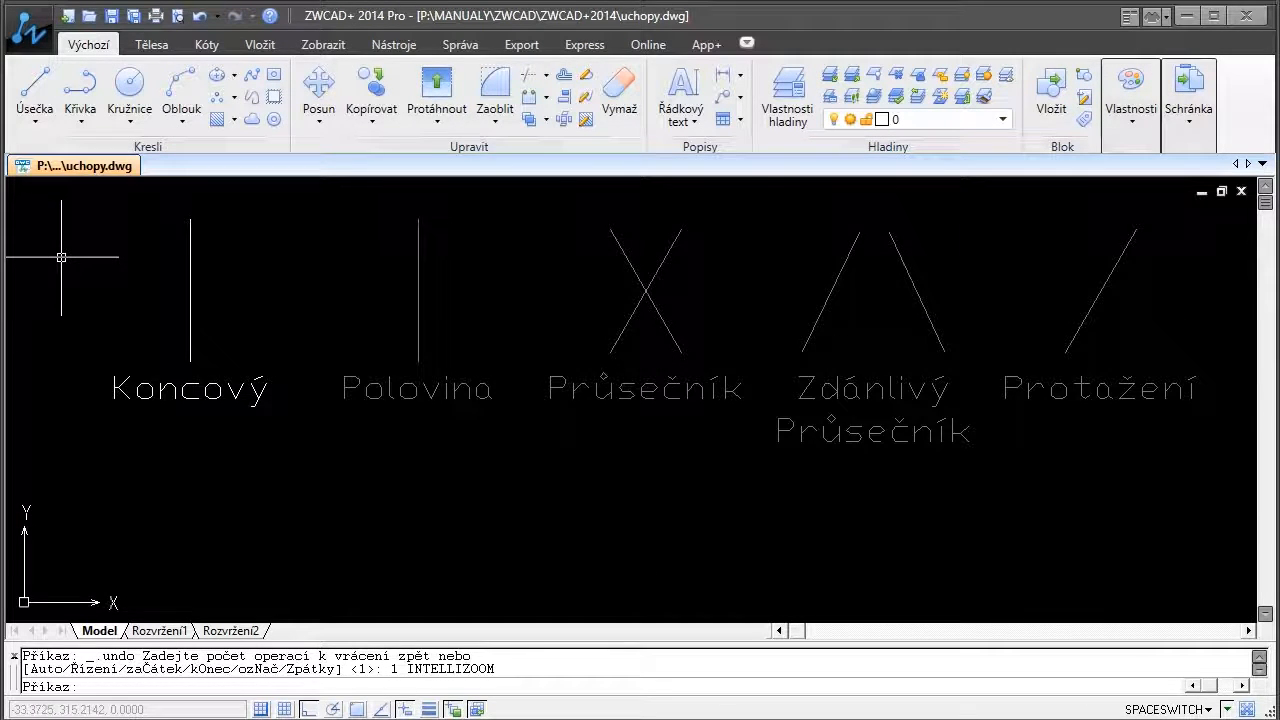
{"action": "scroll", "coordinate": [120, 270], "scroll_direction": "down", "scroll_amount": 4}
{"action": "mouse_move", "coordinate": [154, 303]}
{"action": "middle_mouse_down"}
{"action": "mouse_move", "coordinate": [351, 374]}
{"action": "mouse_move", "coordinate": [409, 366]}
{"action": "middle_mouse_up"}
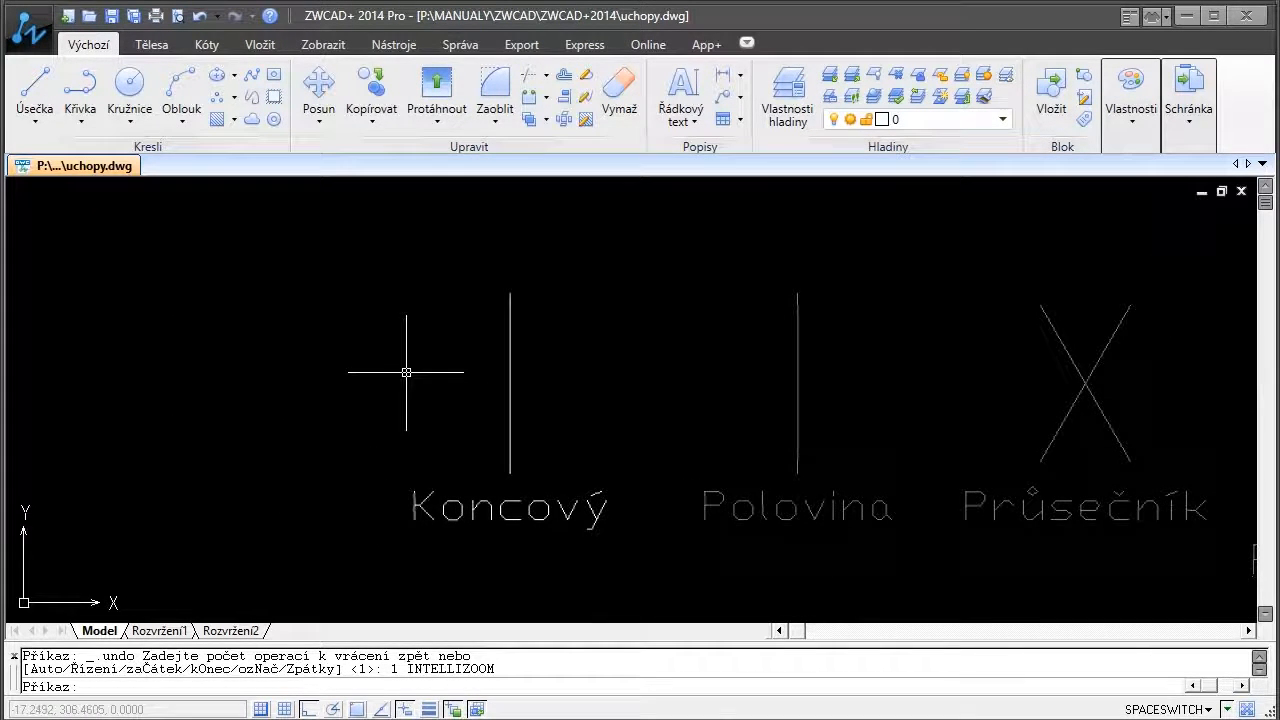
{"action": "left_click", "coordinate": [33, 95]}
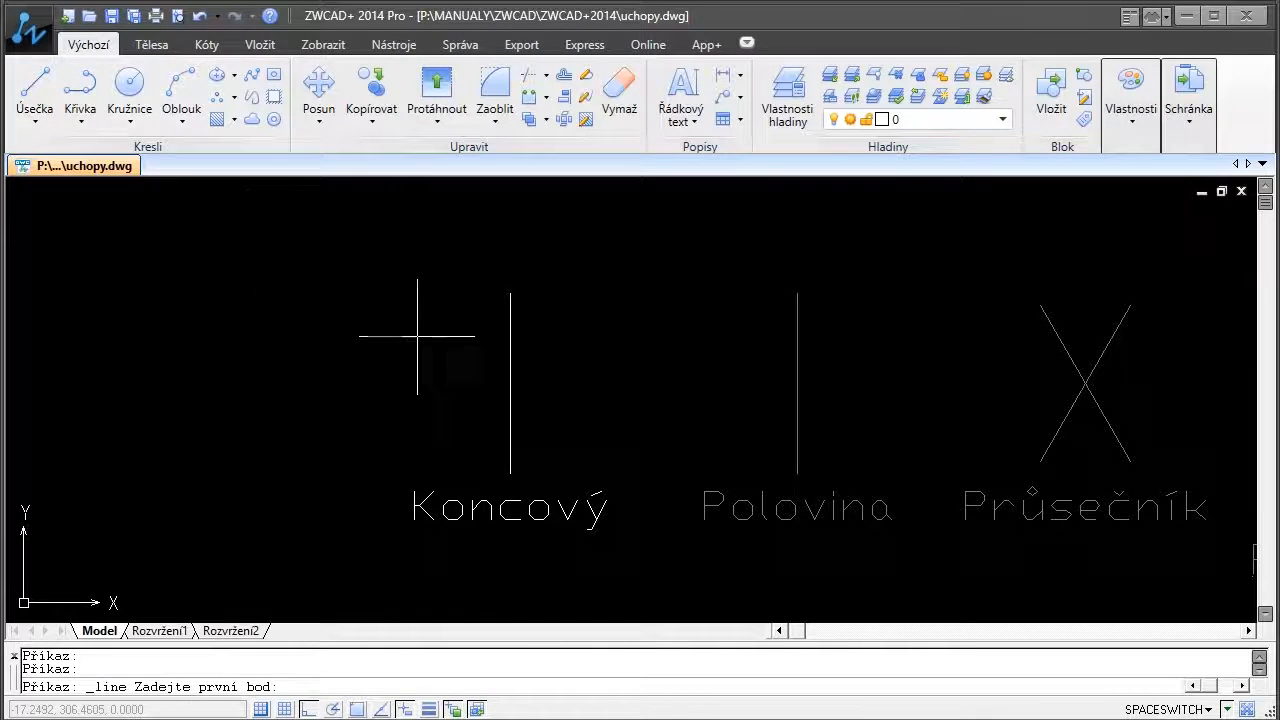
{"action": "right_click", "coordinate": [471, 296], "text": "shift"}
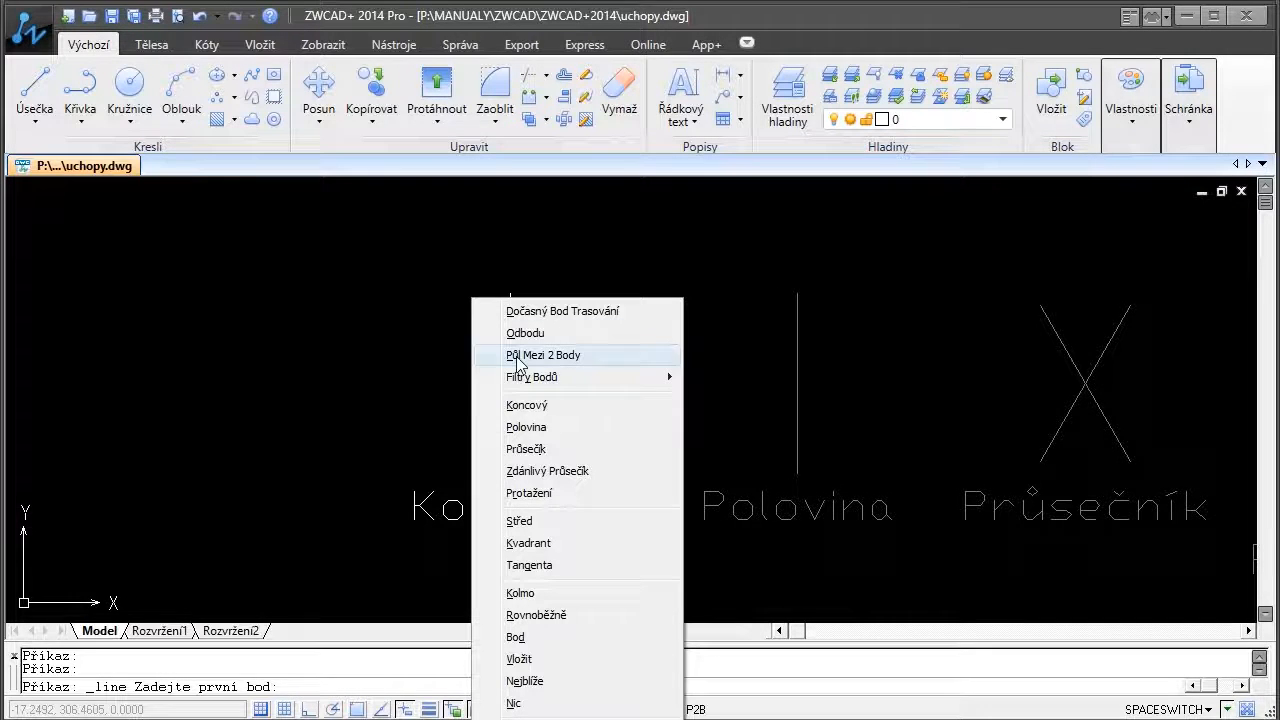
{"action": "left_click", "coordinate": [538, 406]}
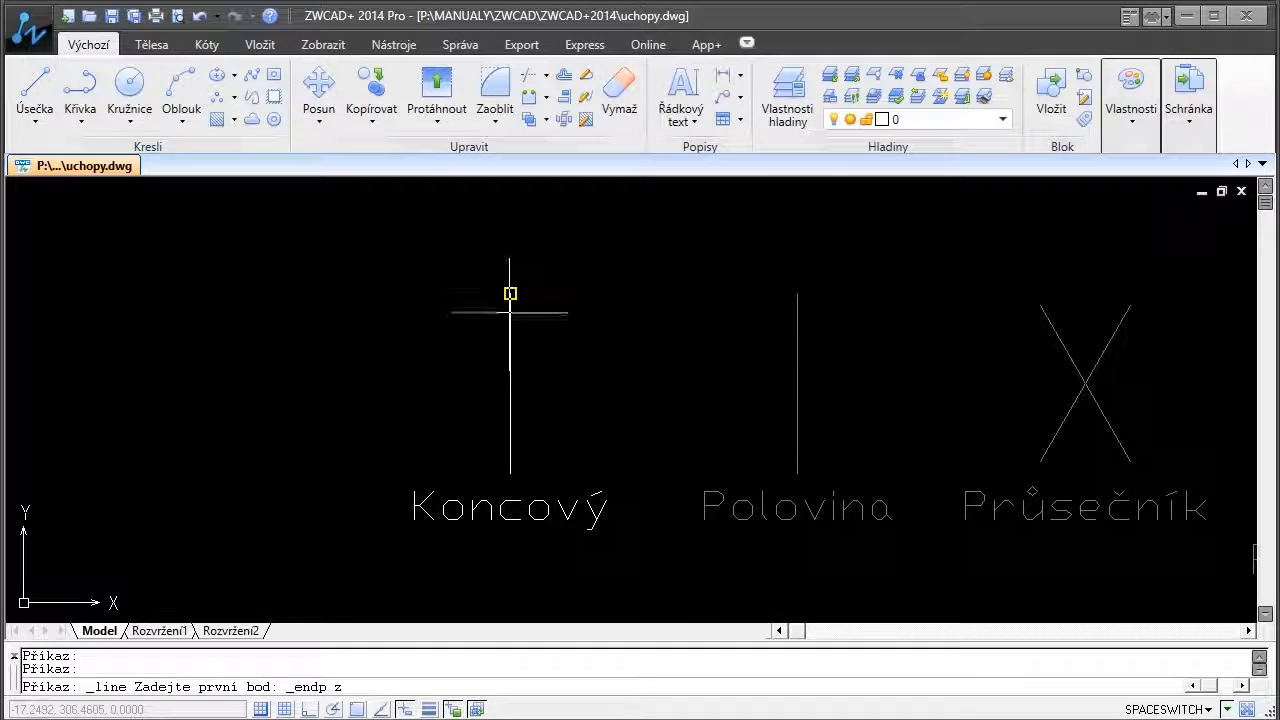
{"action": "left_click", "coordinate": [510, 296]}
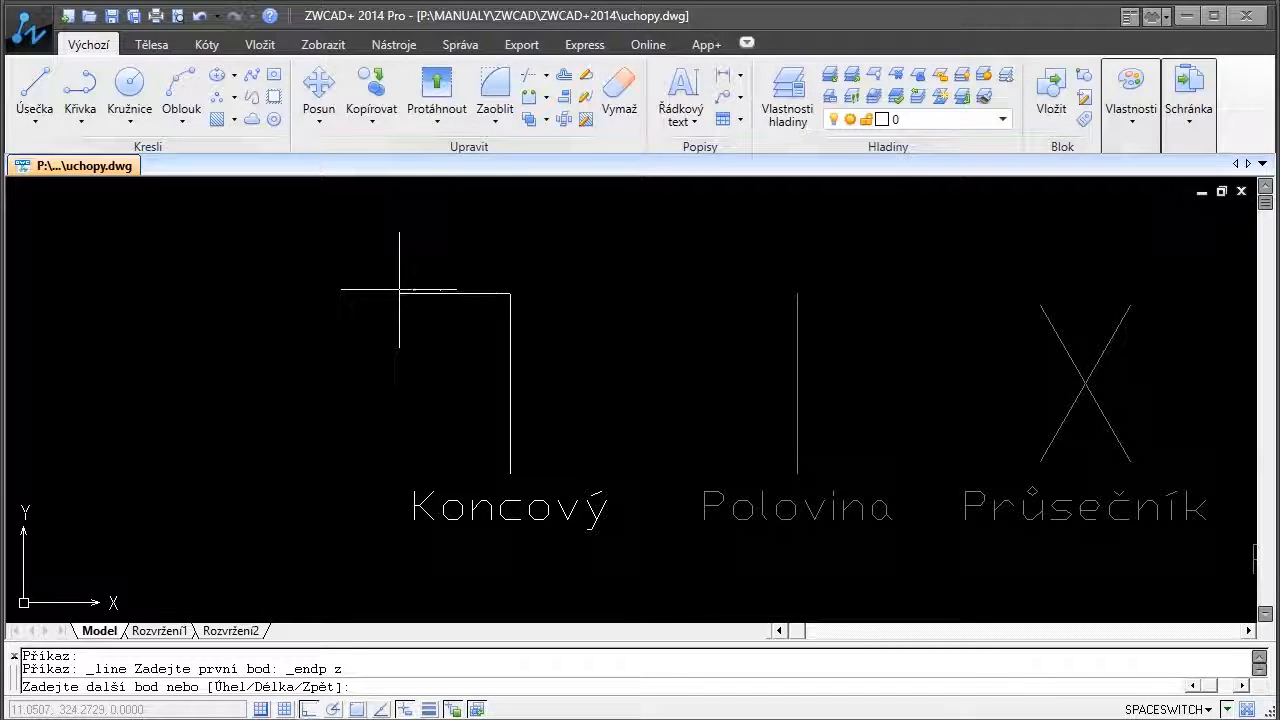
{"action": "key", "text": "Return"}
{"action": "key", "text": "Return"}
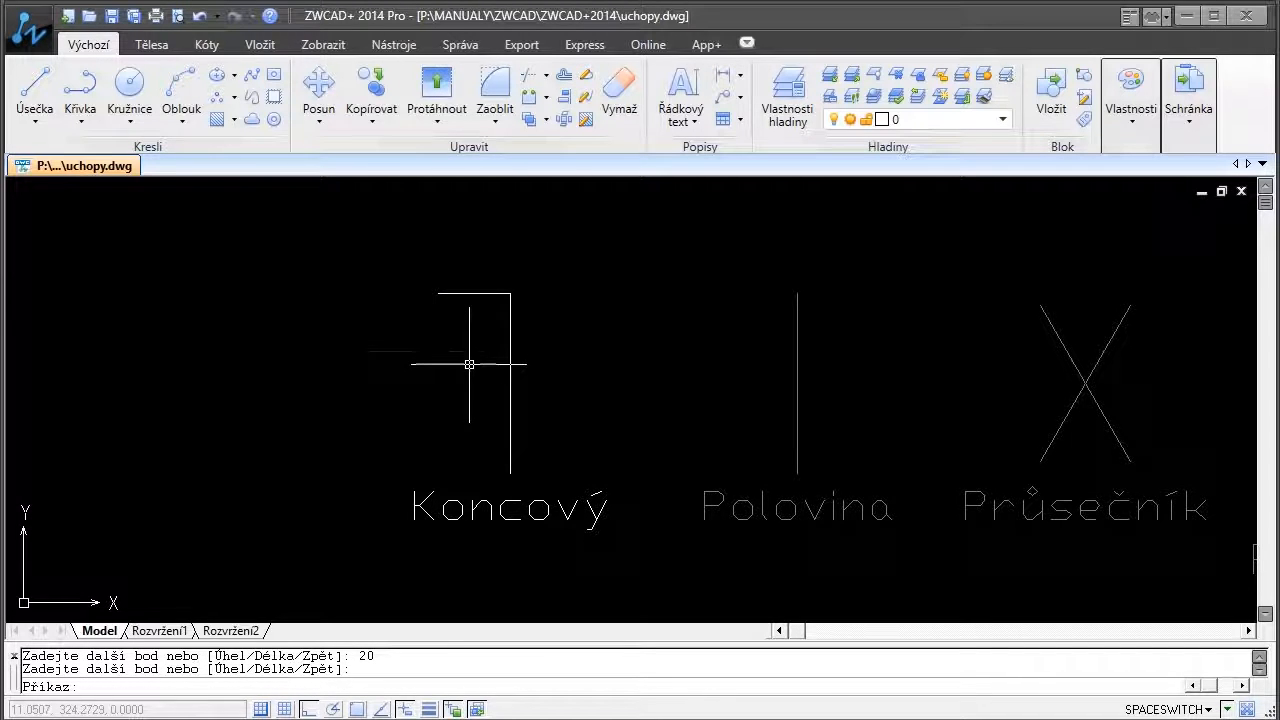
- Draw a horizontal line 20 units long leftward from the midpoint of the Polovina line, using the Midpoint (Polovina) snap
{"action": "scroll", "coordinate": [469, 364], "scroll_direction": "down", "scroll_amount": 6}
{"action": "scroll", "coordinate": [710, 428], "scroll_direction": "up", "scroll_amount": 3}
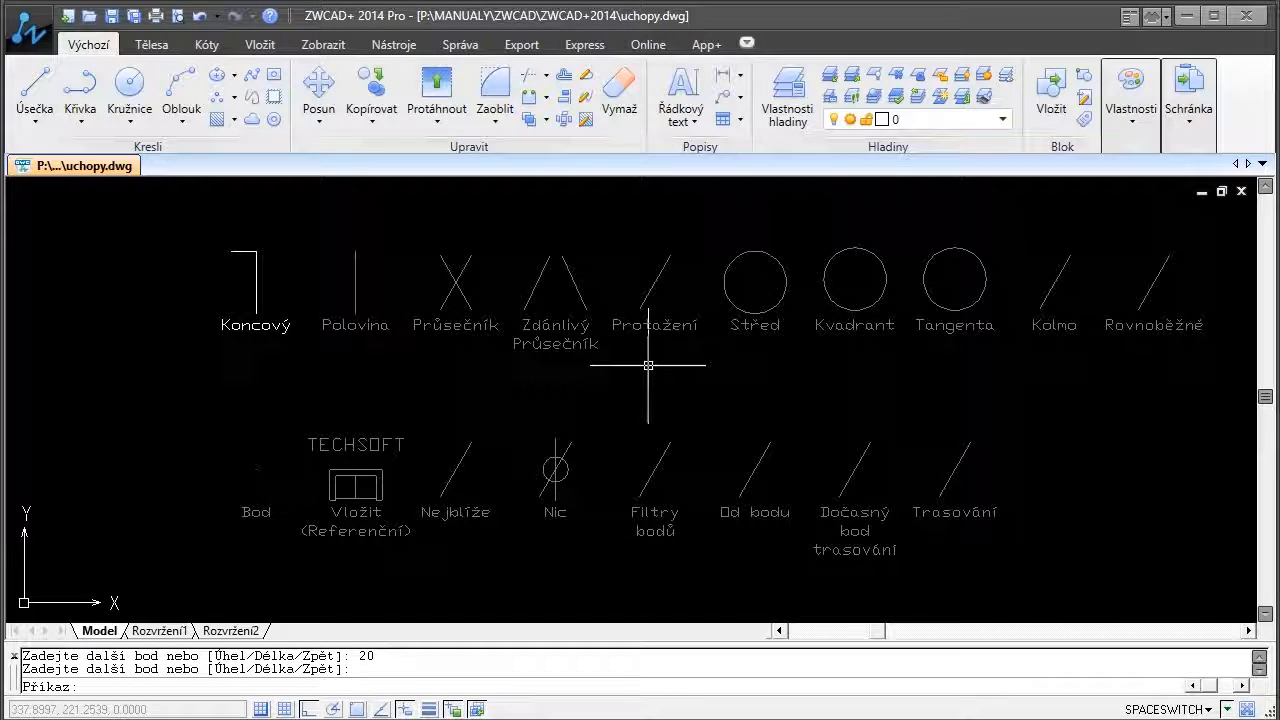
{"action": "key", "text": "Escape"}
{"action": "key", "text": "Escape"}
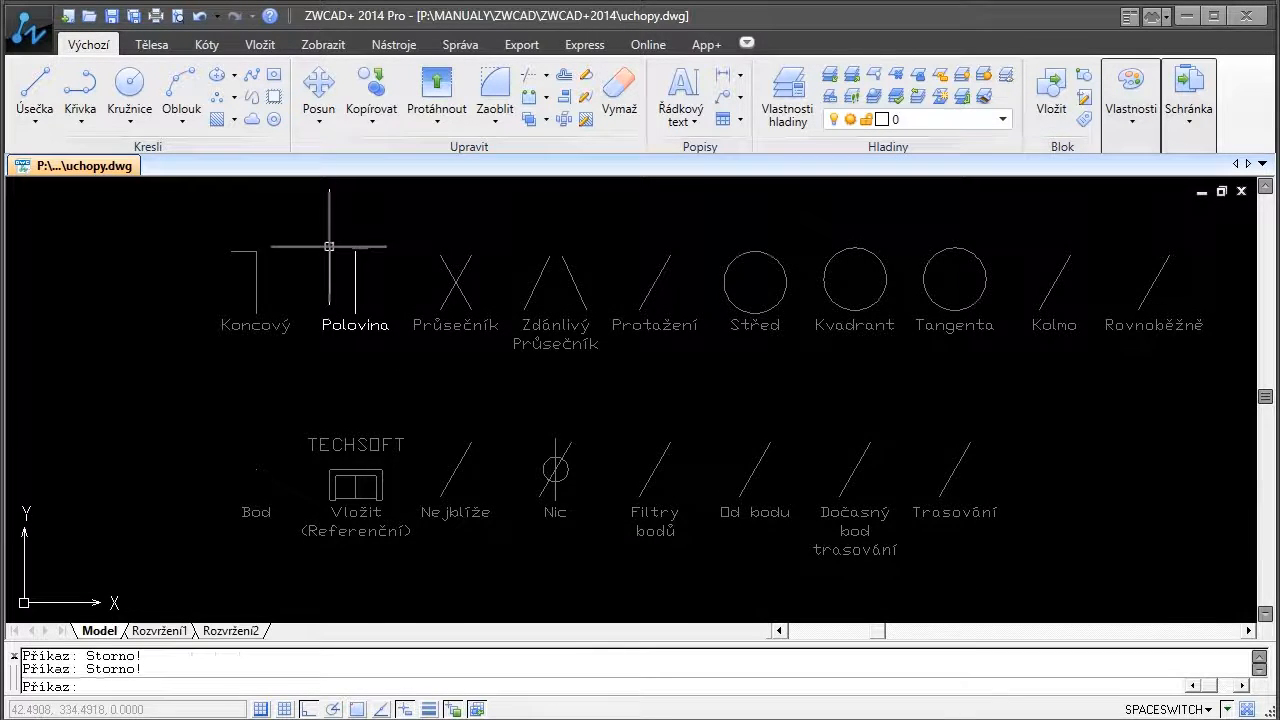
{"action": "scroll", "coordinate": [322, 243], "scroll_direction": "up", "scroll_amount": 2}
{"action": "scroll", "coordinate": [338, 244], "scroll_direction": "up", "scroll_amount": 2}
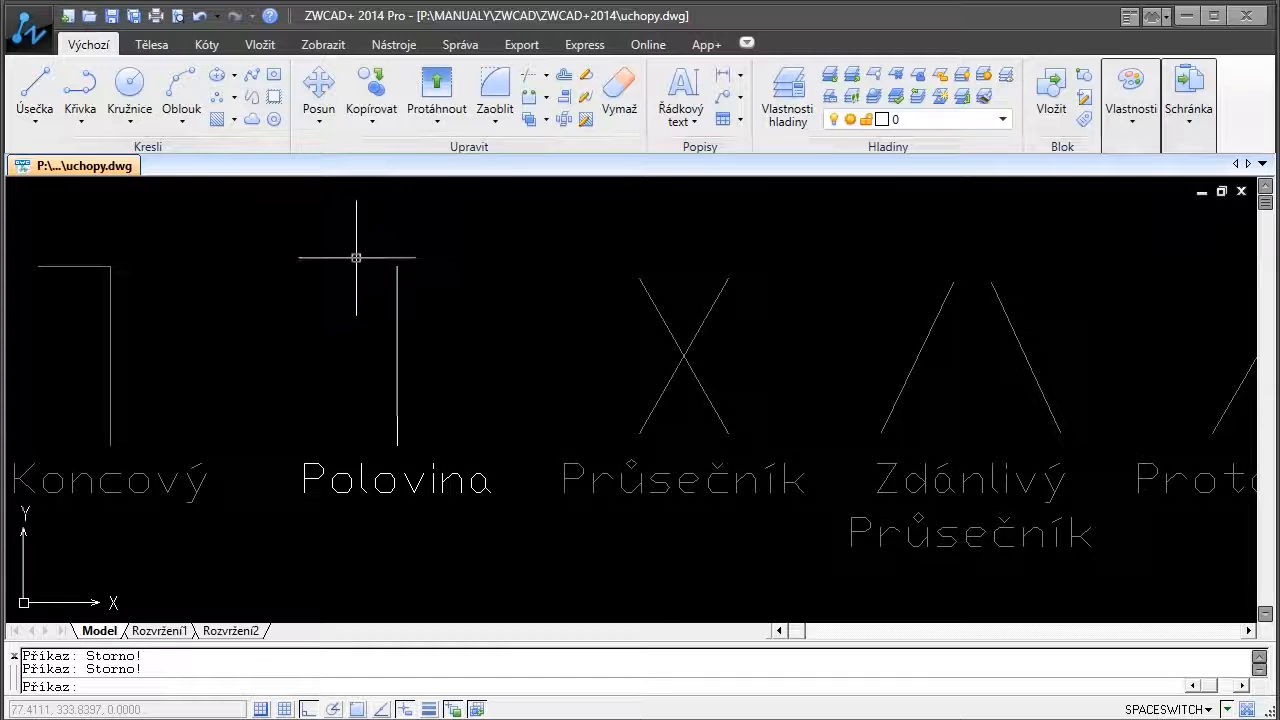
{"action": "left_click", "coordinate": [33, 90]}
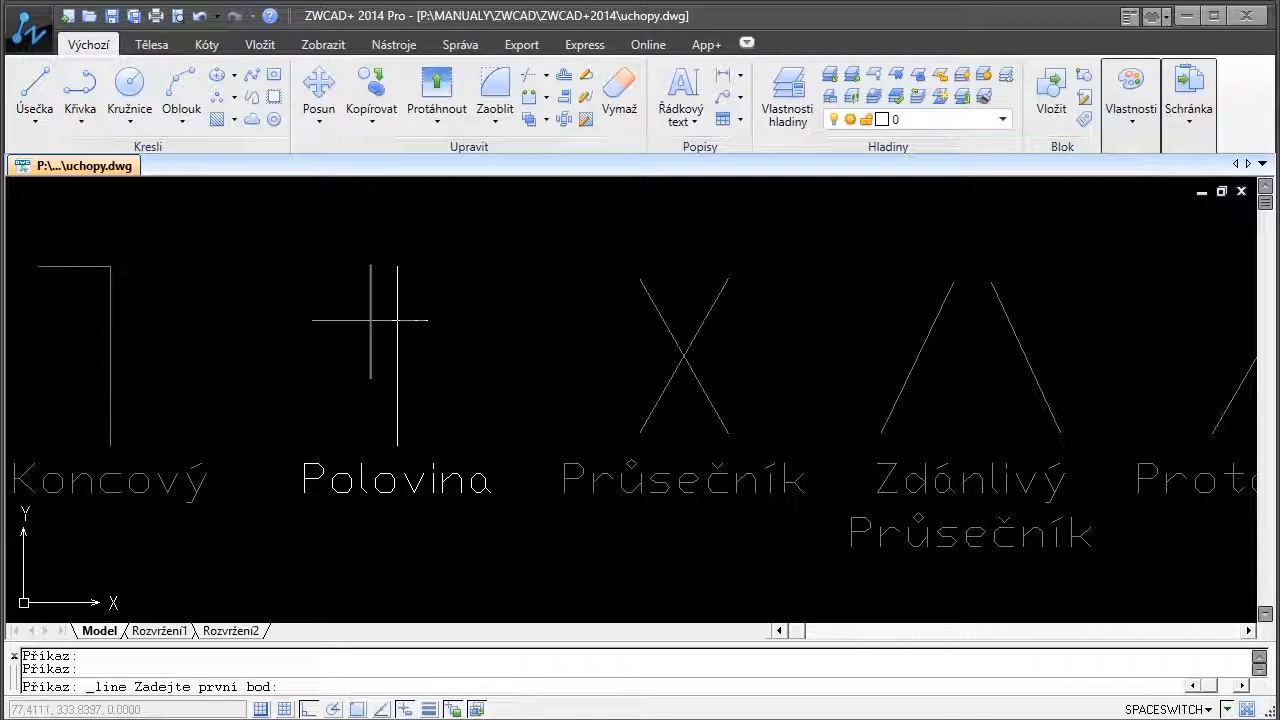
{"action": "right_click", "coordinate": [371, 320], "text": "shift"}
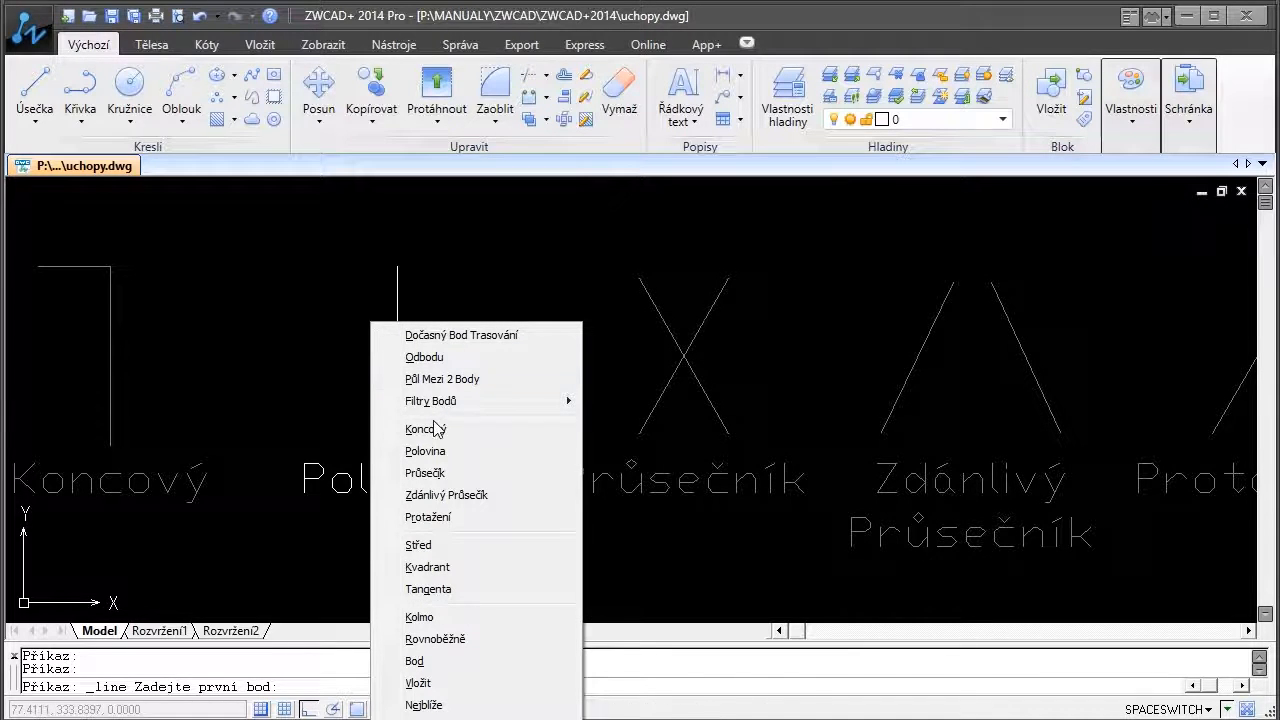
{"action": "left_click", "coordinate": [425, 451]}
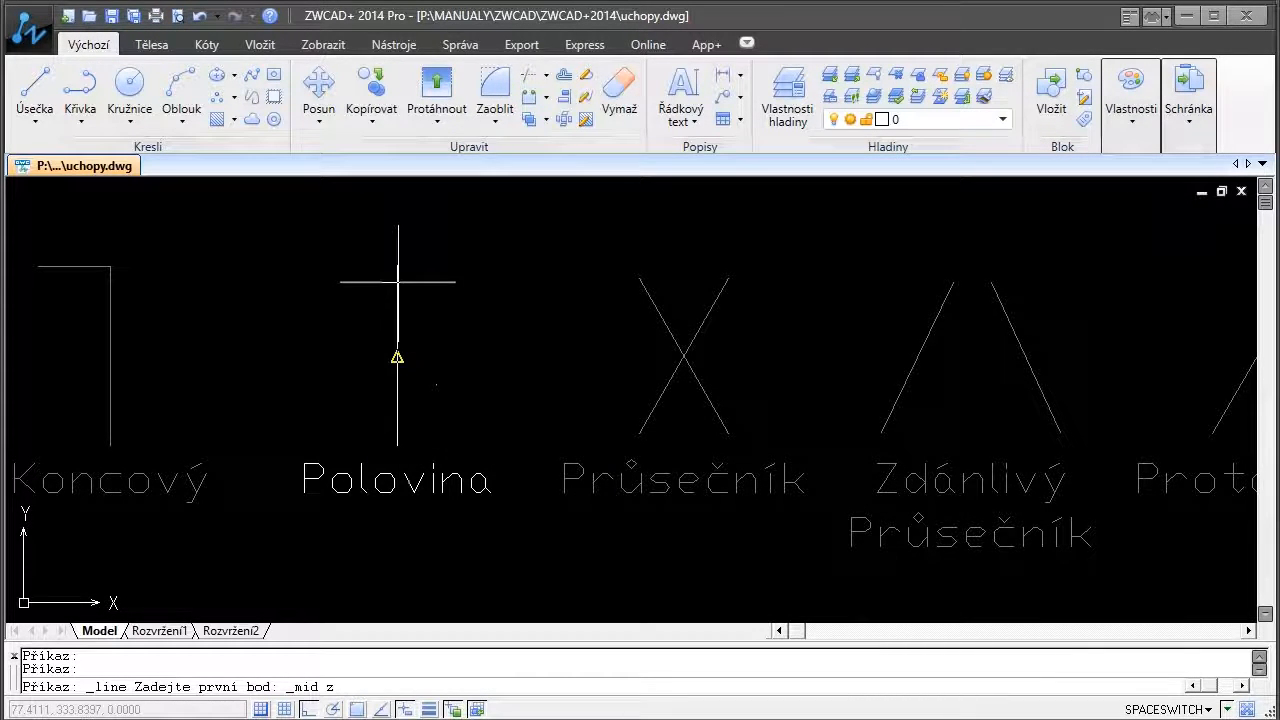
{"action": "left_click", "coordinate": [397, 357]}
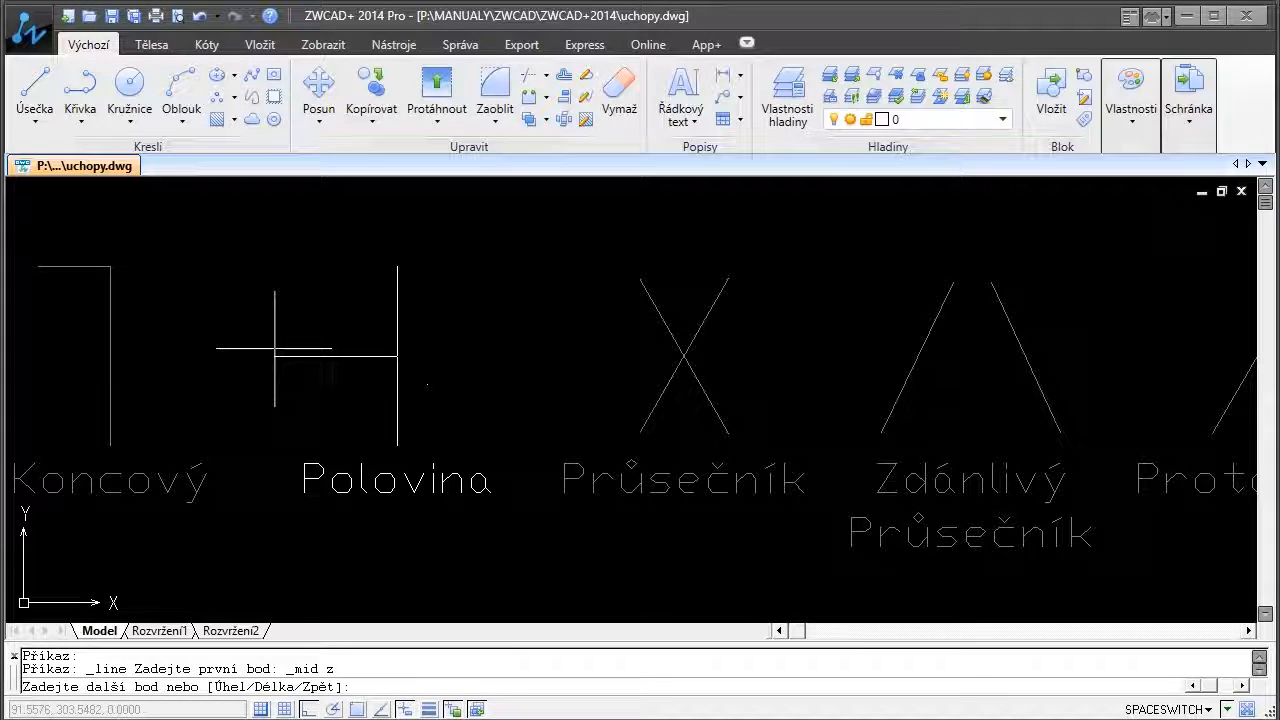
{"action": "type", "text": "20"}
{"action": "key", "text": "Return"}
{"action": "key", "text": "Return"}
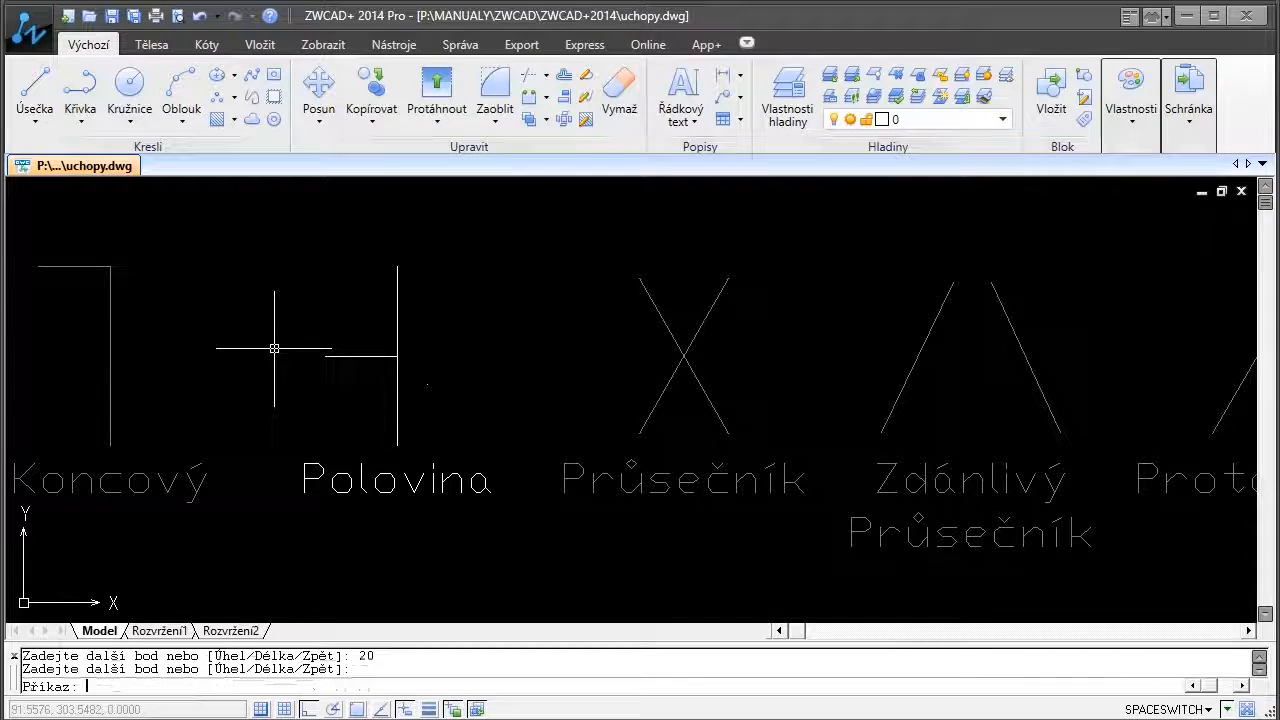
- Draw a circle with a radius of about 13.5 centred where the two Průsečník lines cross, using the Intersection (Průsečík) snap
{"action": "scroll", "coordinate": [330, 355], "scroll_direction": "down", "scroll_amount": 5}
{"action": "mouse_move", "coordinate": [738, 460]}
{"action": "middle_mouse_down"}
{"action": "mouse_move", "coordinate": [626, 408]}
{"action": "mouse_move", "coordinate": [619, 384]}
{"action": "middle_mouse_up"}
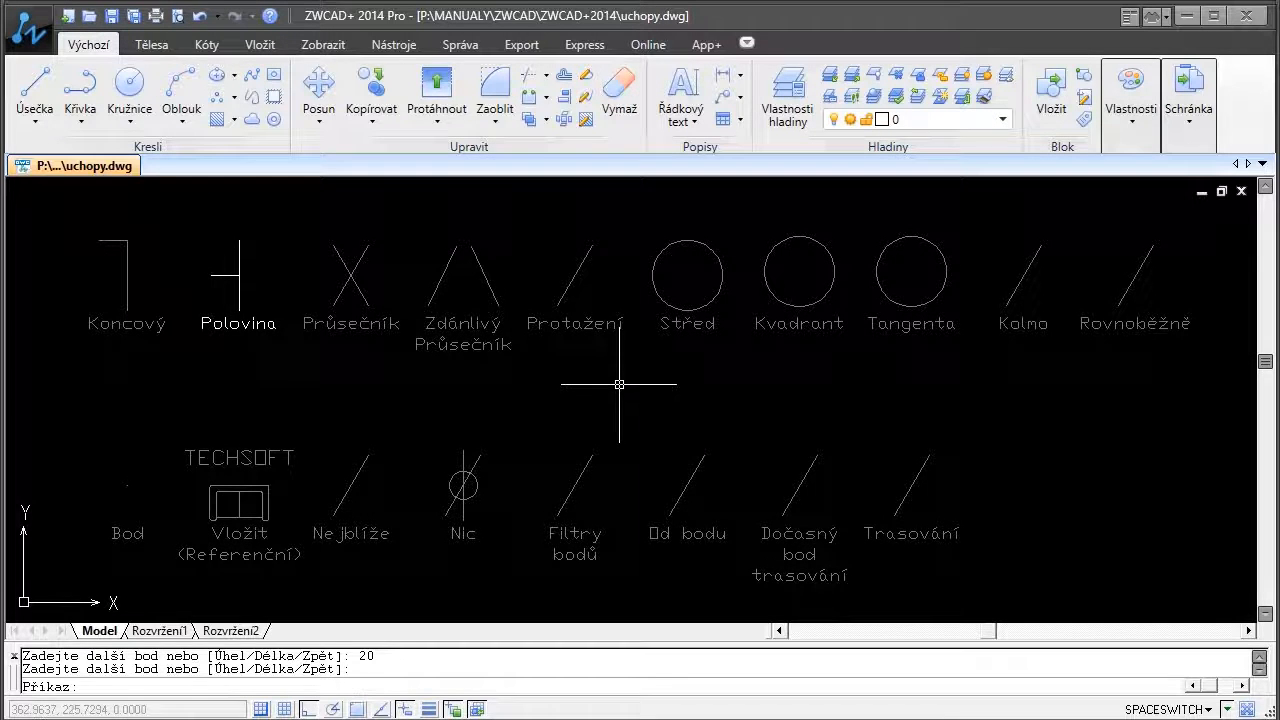
{"action": "scroll", "coordinate": [323, 267], "scroll_direction": "up", "scroll_amount": 5}
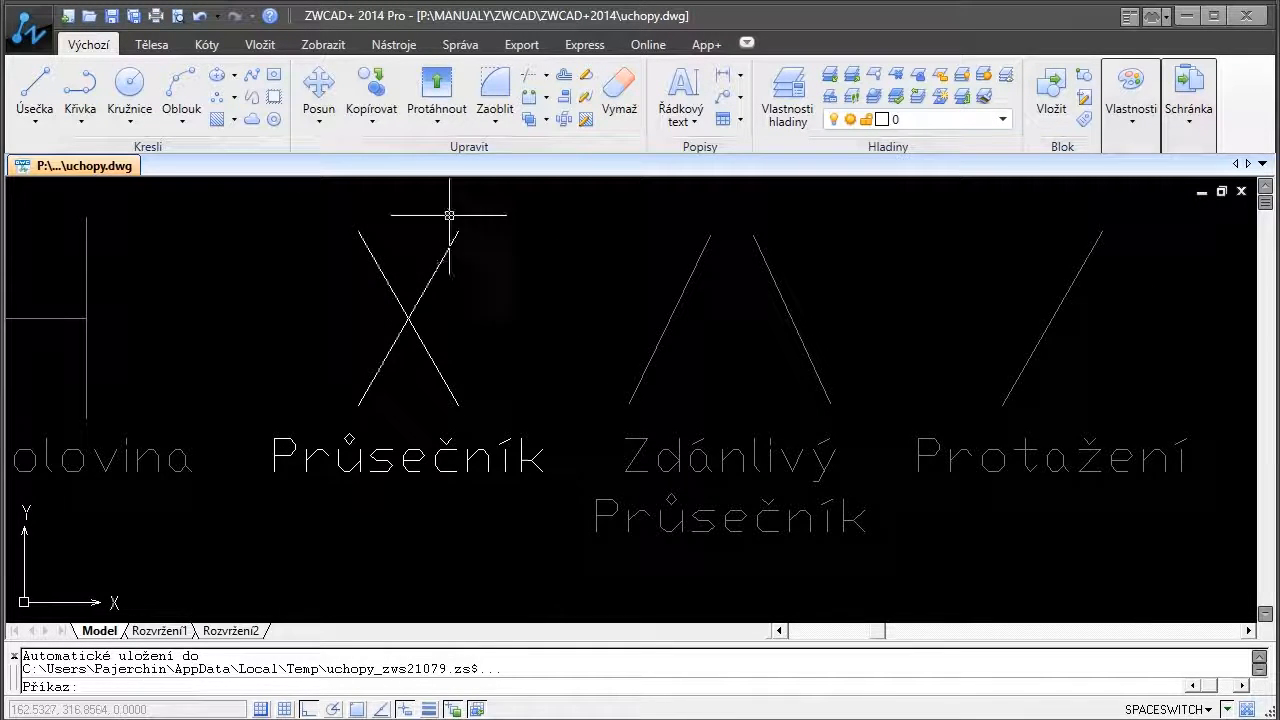
{"action": "left_click", "coordinate": [139, 101]}
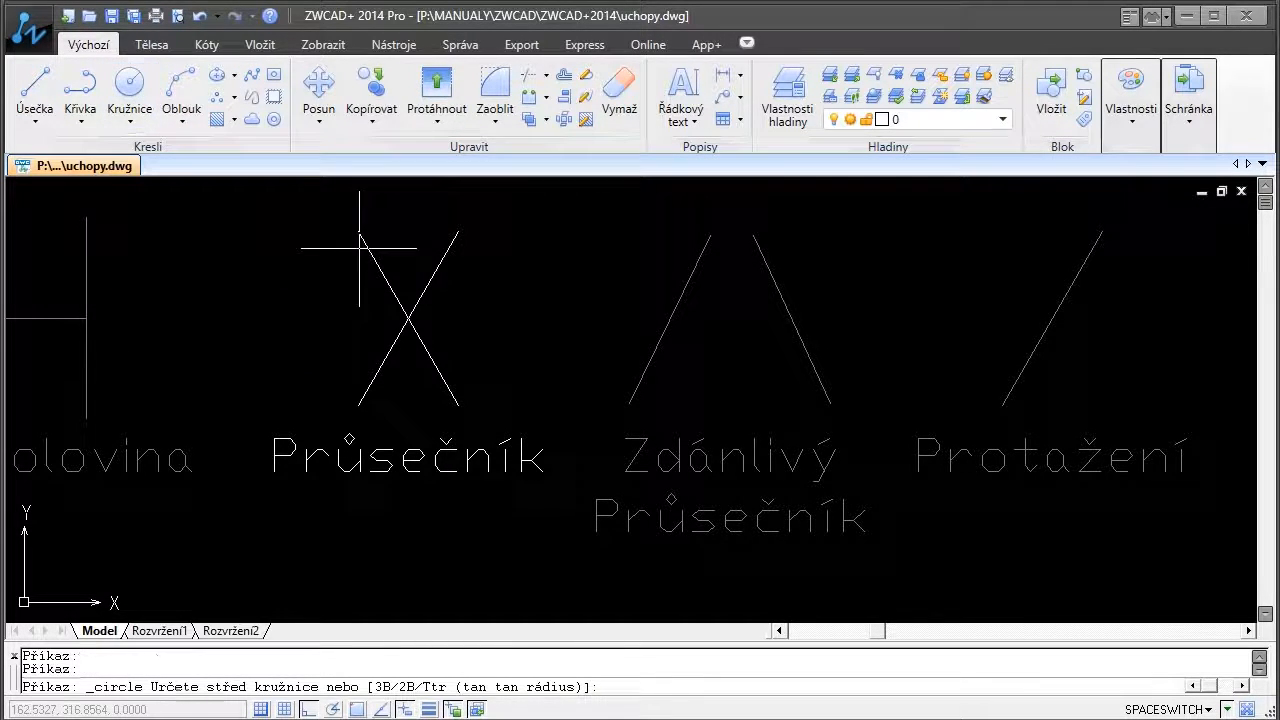
{"action": "right_click", "coordinate": [415, 320], "text": "shift"}
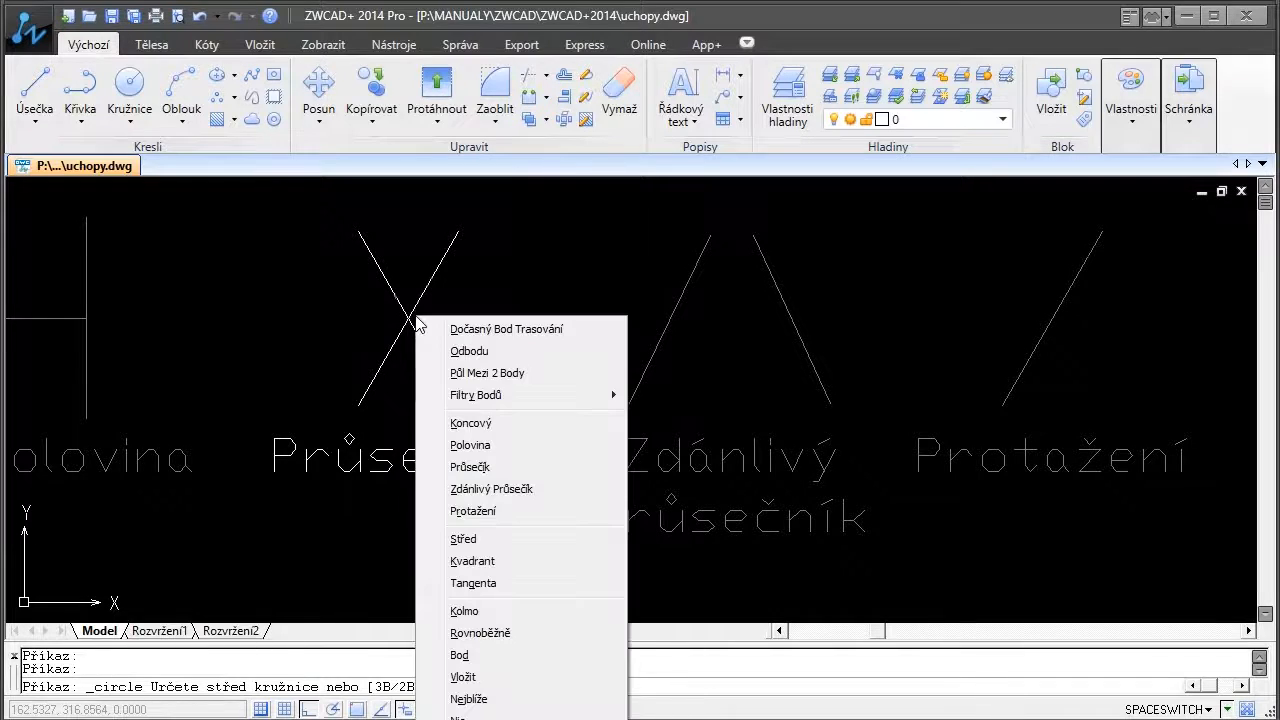
{"action": "left_click", "coordinate": [470, 467]}
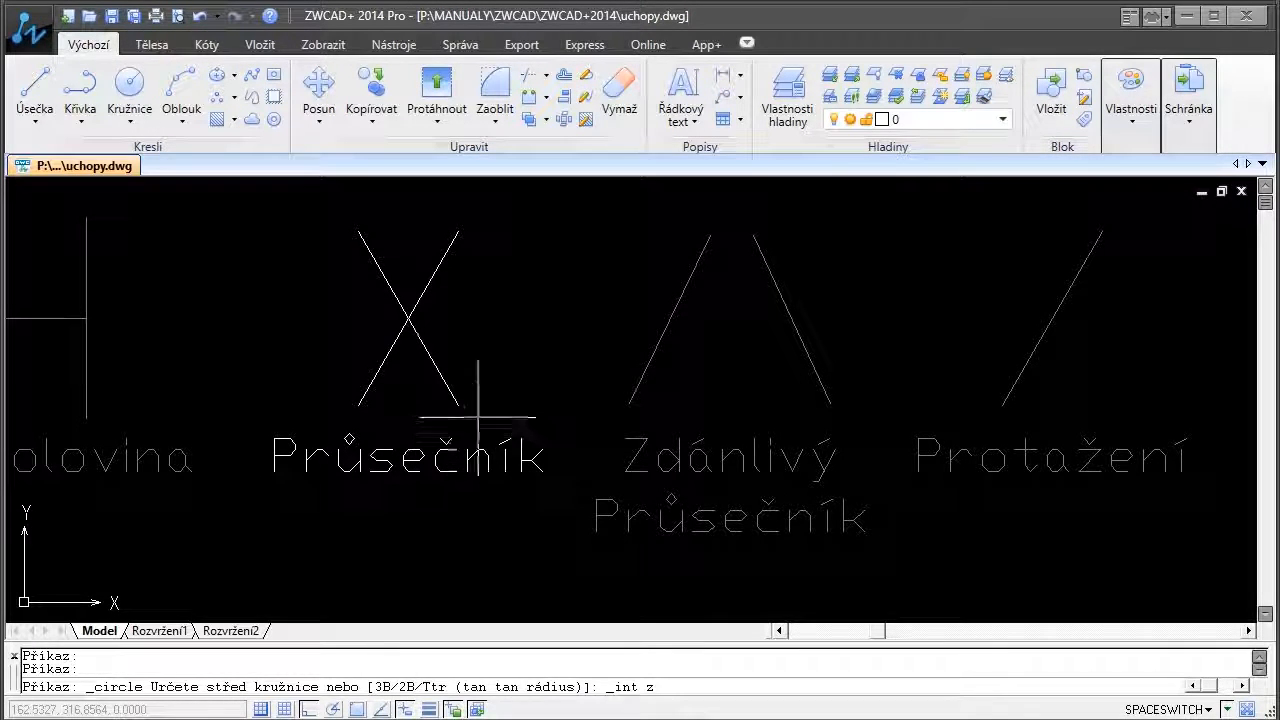
{"action": "left_click", "coordinate": [408, 318]}
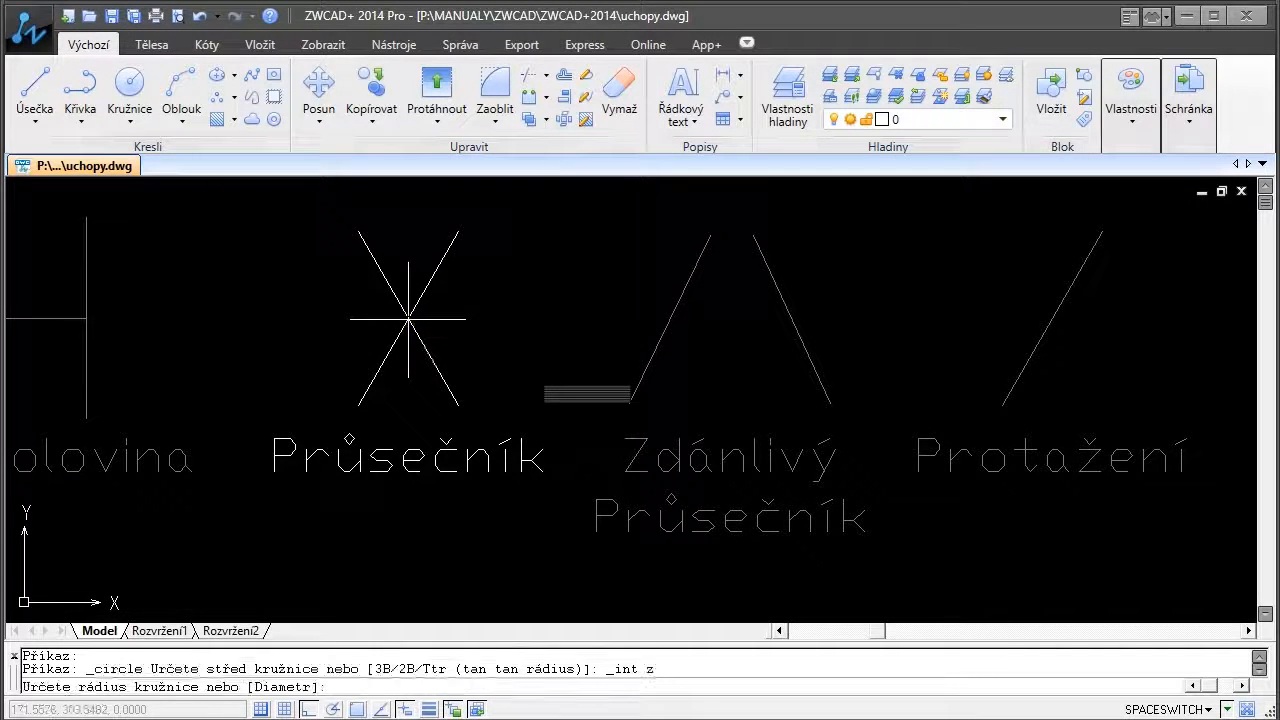
{"action": "left_click", "coordinate": [462, 310]}
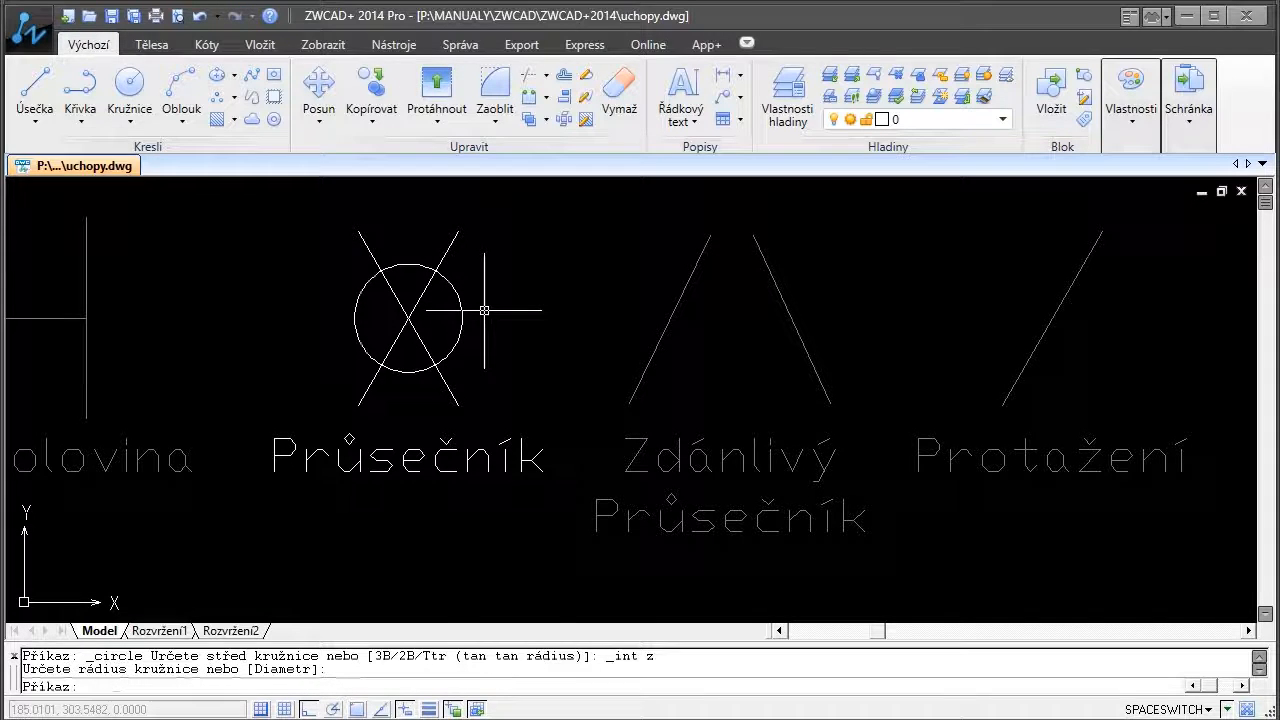
- Draw a small circle centred where the two Zdánlivý Průsečník lines would meet if extended, using the Apparent Intersection (Zdánlivý Průsečík) snap
{"action": "scroll", "coordinate": [440, 312], "scroll_direction": "down", "scroll_amount": 5}
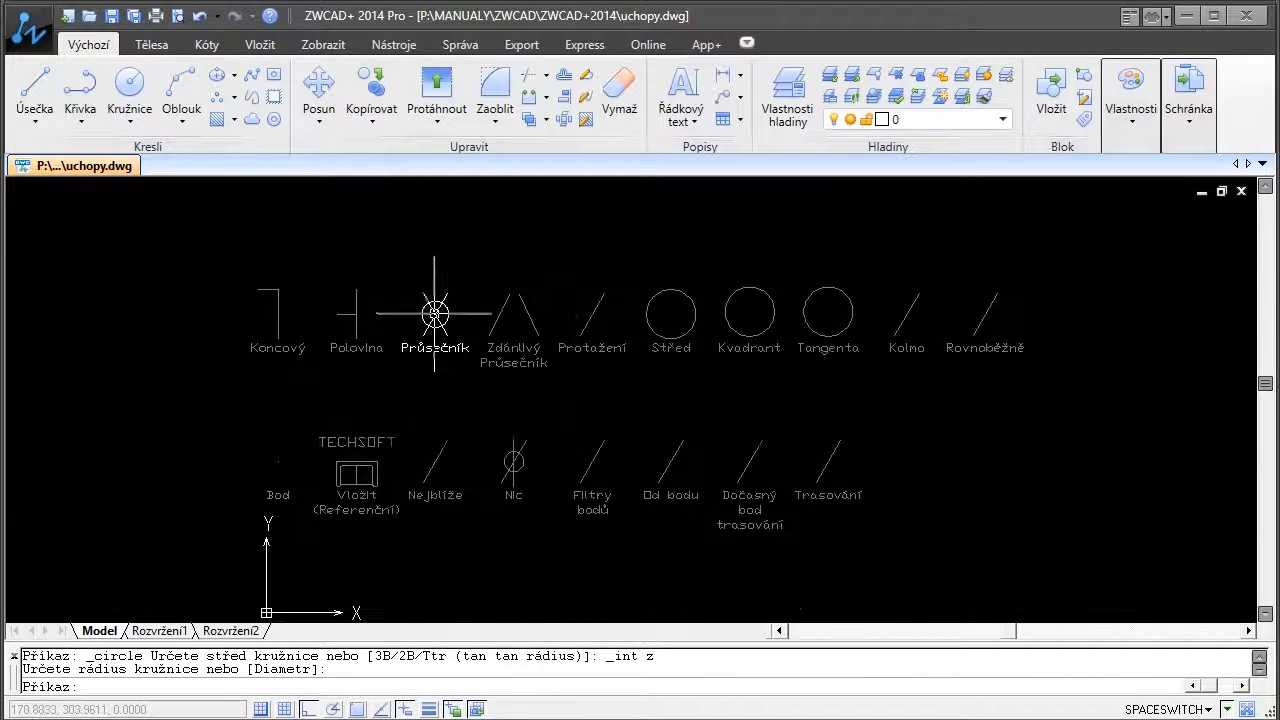
{"action": "scroll", "coordinate": [457, 329], "scroll_direction": "up", "scroll_amount": 2}
{"action": "middle_click_drag", "start_coordinate": [632, 374], "coordinate": [561, 348]}
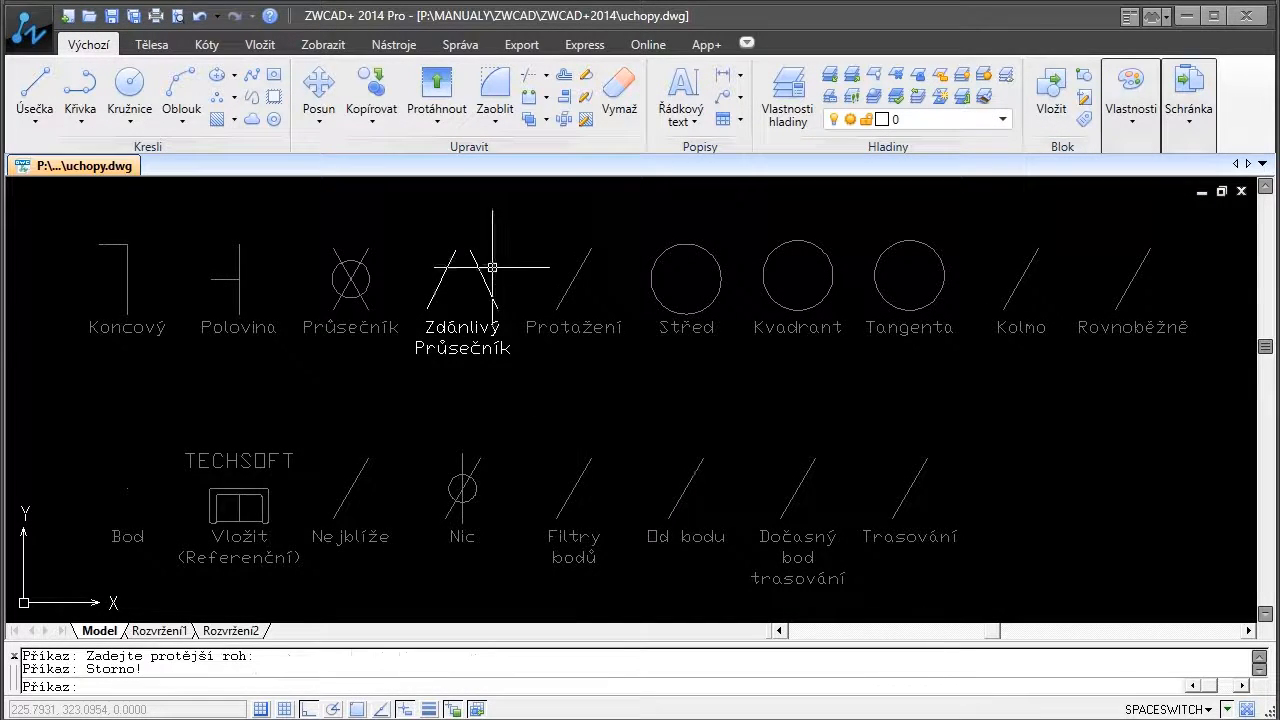
{"action": "scroll", "coordinate": [532, 265], "scroll_direction": "up", "scroll_amount": 3}
{"action": "mouse_move", "coordinate": [527, 222]}
{"action": "middle_mouse_down"}
{"action": "mouse_move", "coordinate": [491, 260]}
{"action": "mouse_move", "coordinate": [443, 266]}
{"action": "middle_mouse_up"}
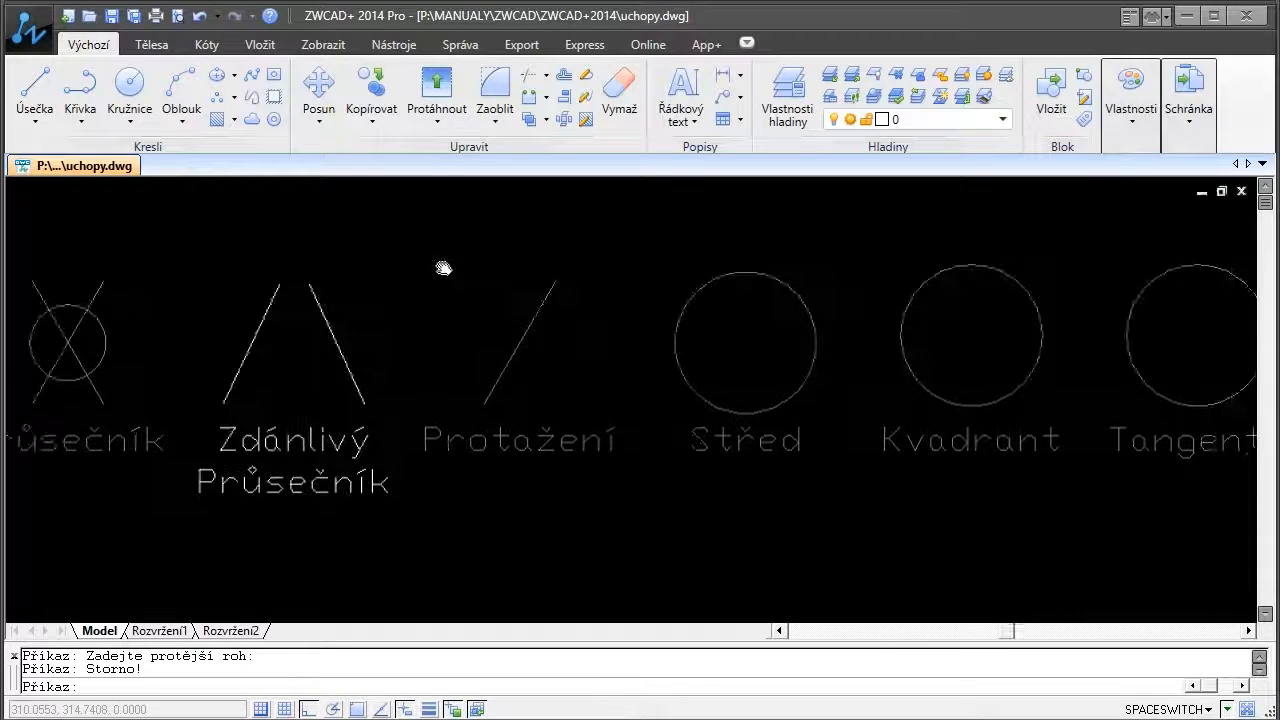
{"action": "left_click", "coordinate": [129, 88]}
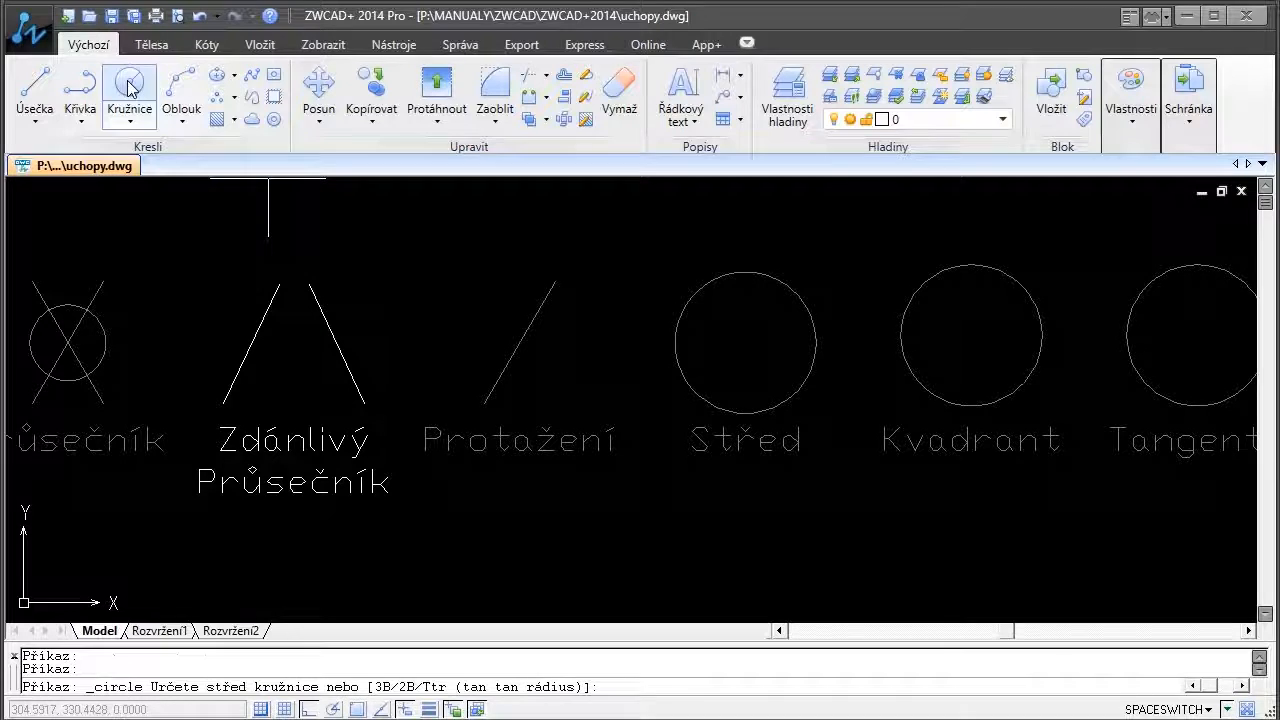
{"action": "right_click", "coordinate": [366, 265], "text": "shift"}
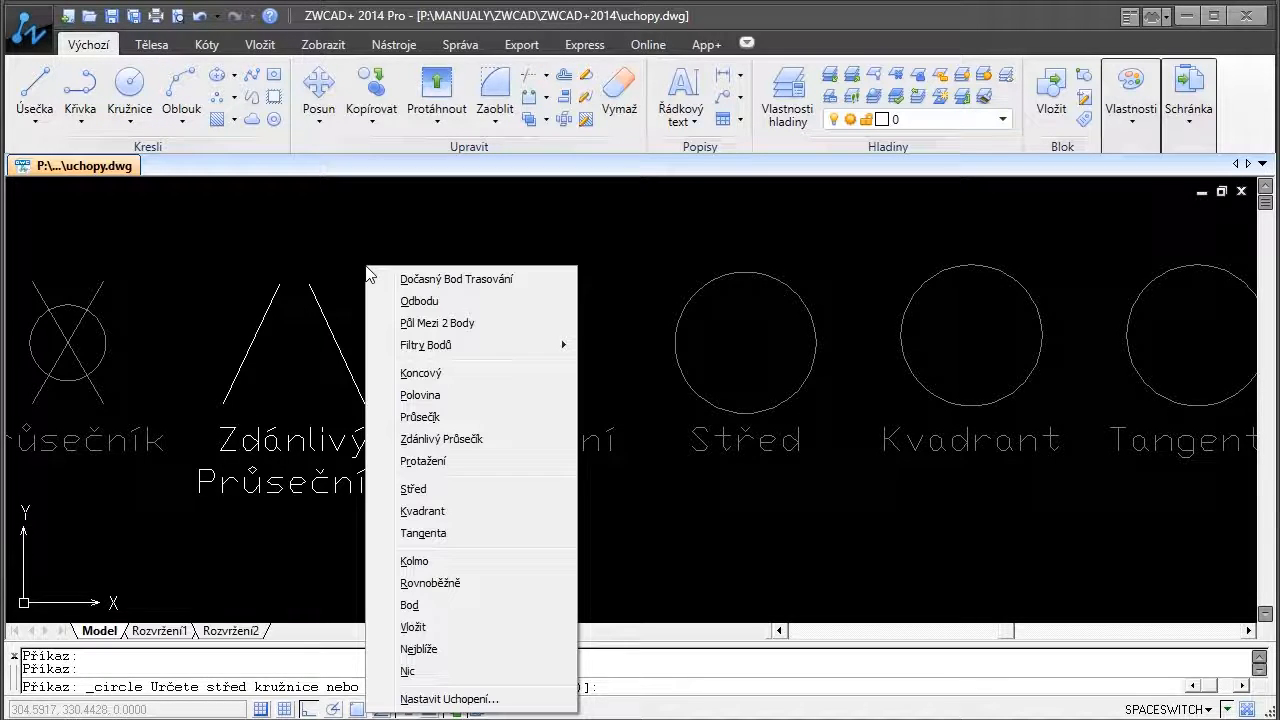
{"action": "left_click", "coordinate": [435, 440]}
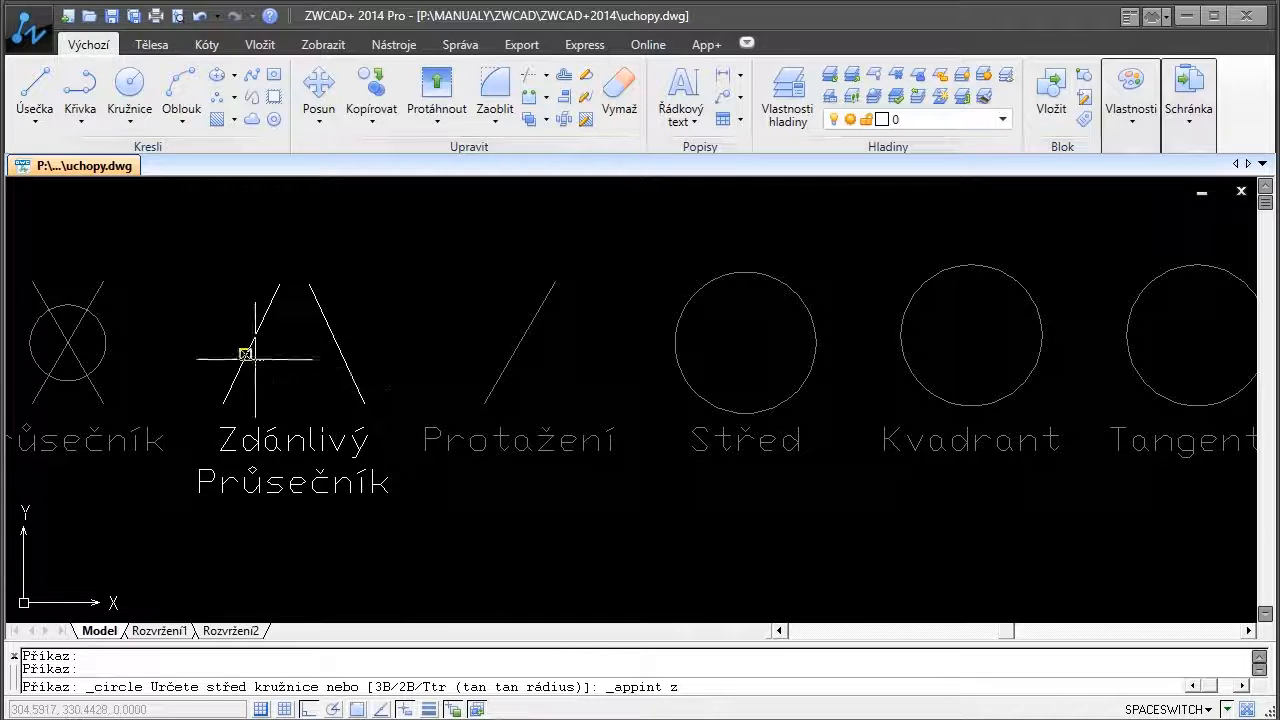
{"action": "scroll", "coordinate": [266, 361], "scroll_direction": "up", "scroll_amount": 2}
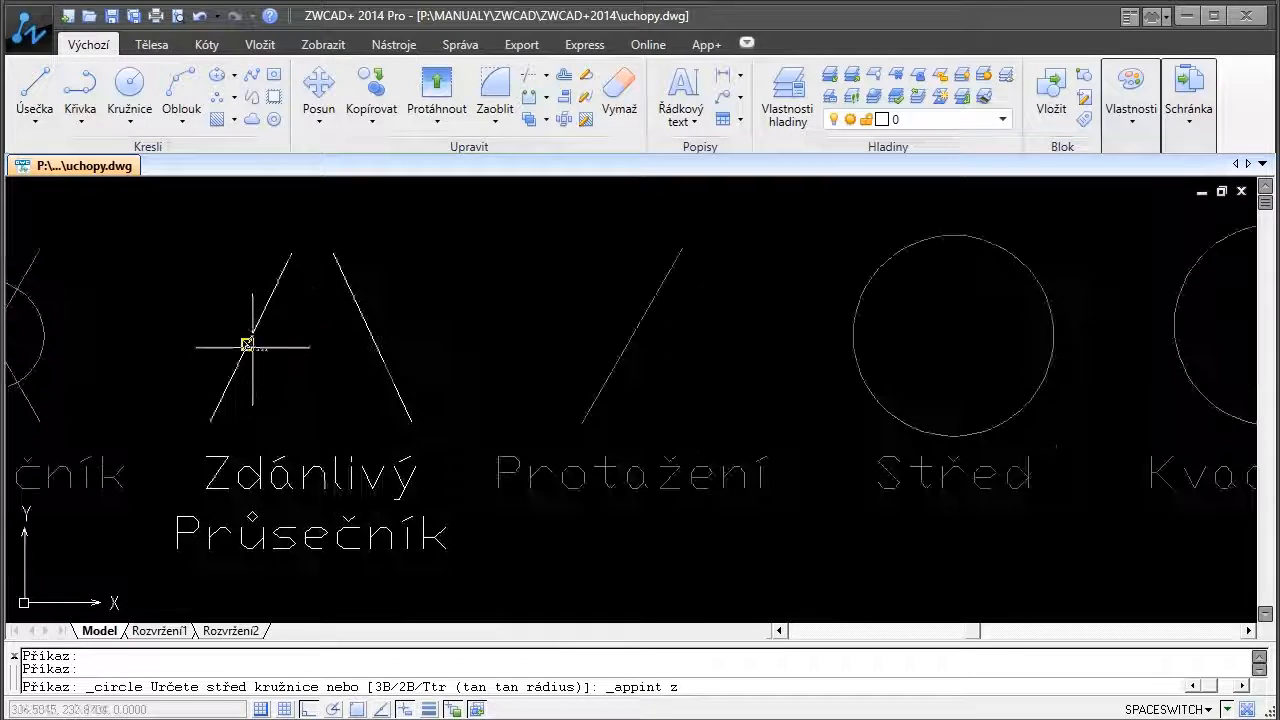
{"action": "left_click", "coordinate": [273, 288]}
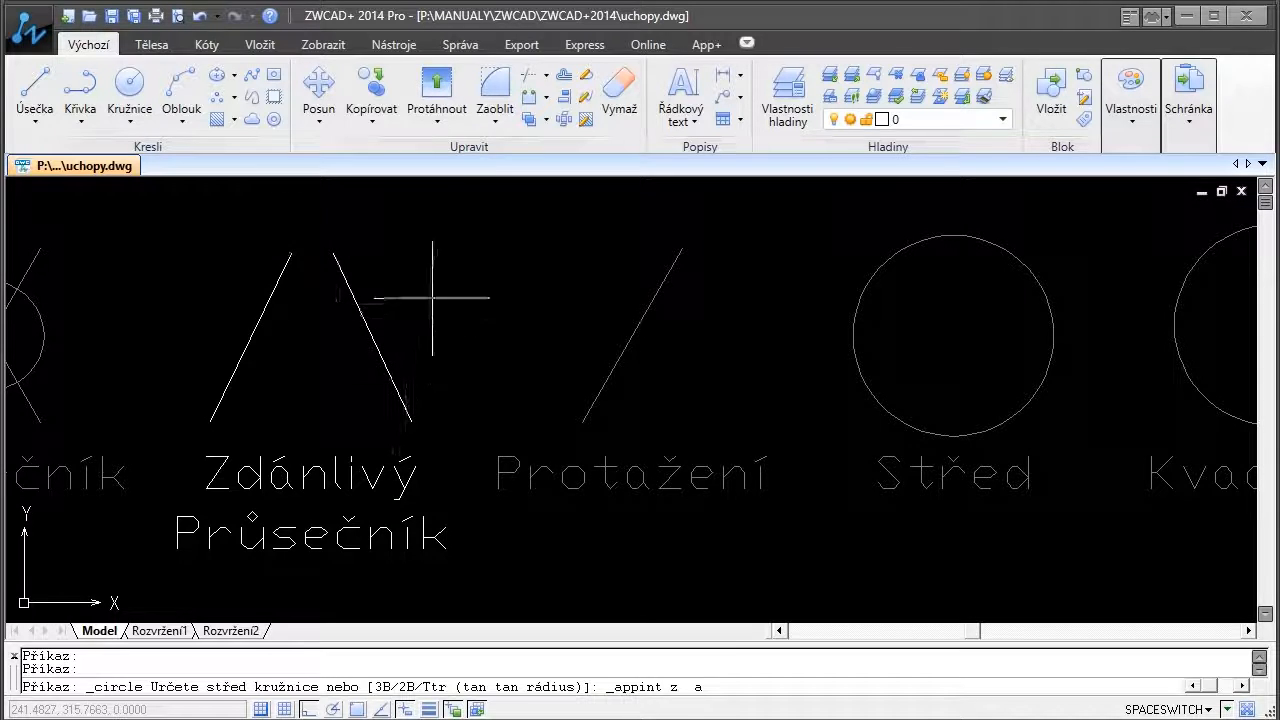
{"action": "left_click", "coordinate": [338, 262]}
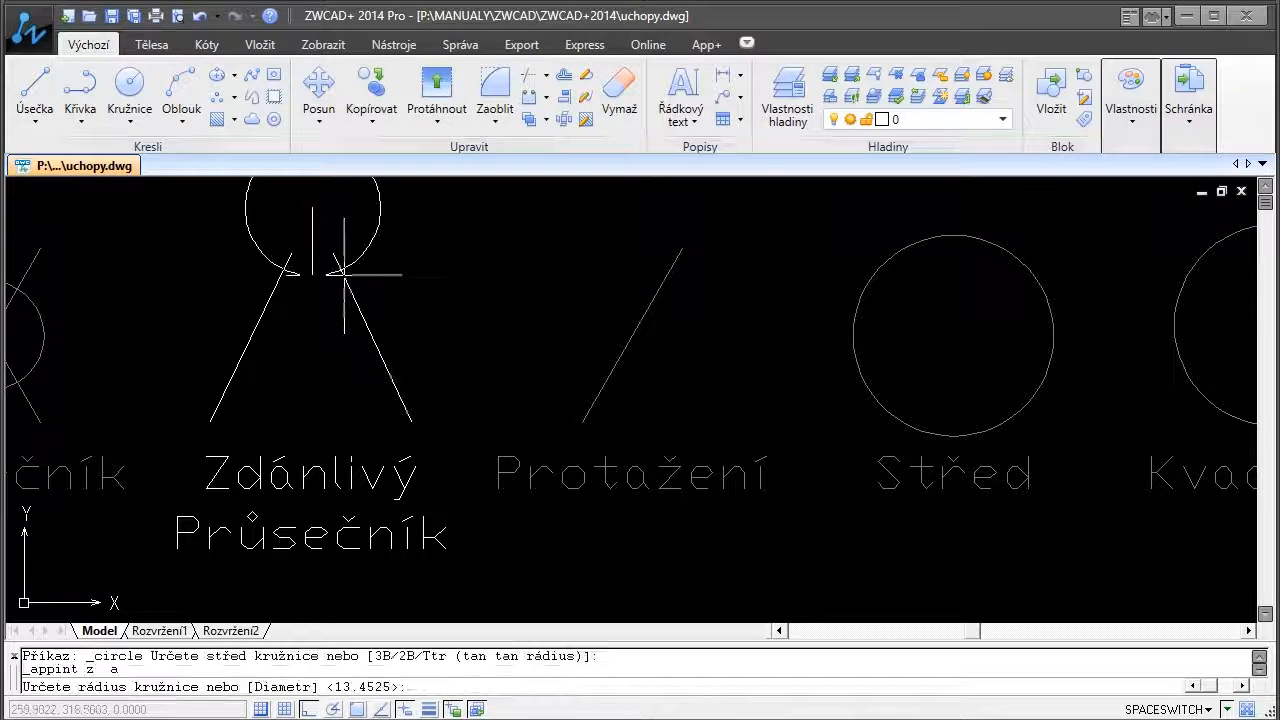
{"action": "left_click", "coordinate": [348, 210]}
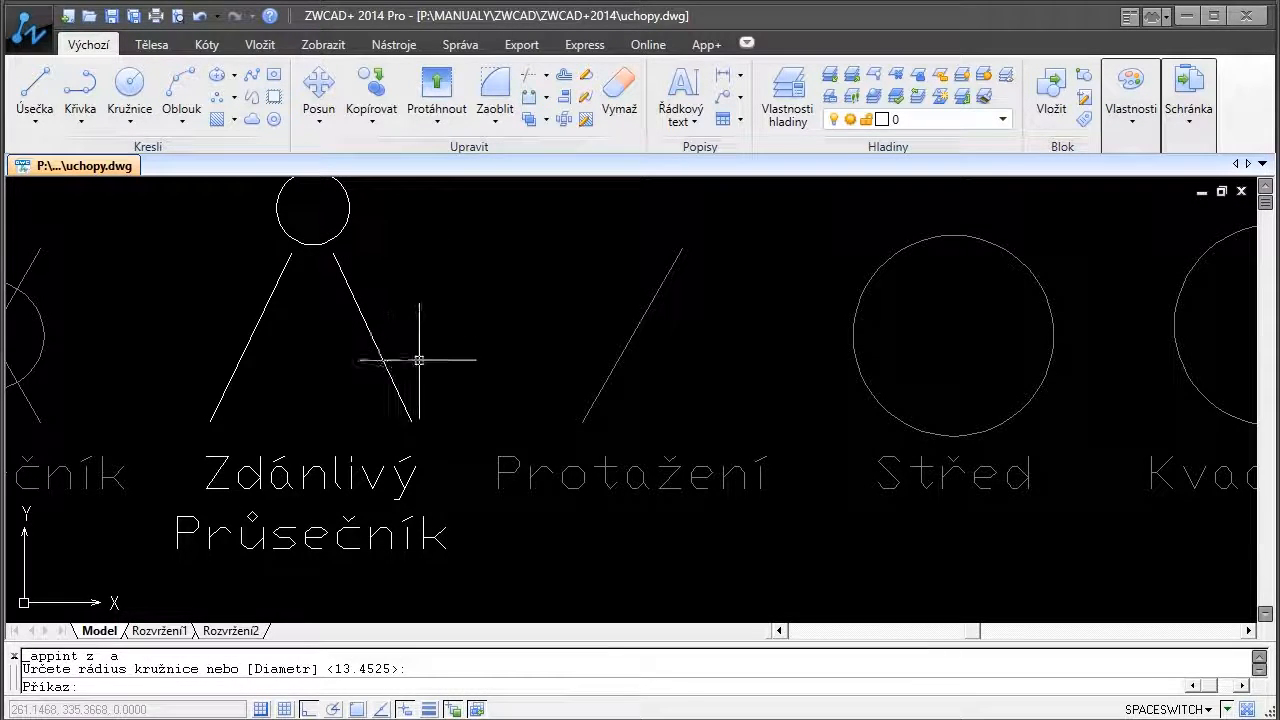
{"action": "scroll", "coordinate": [370, 372], "scroll_direction": "down", "scroll_amount": 3}
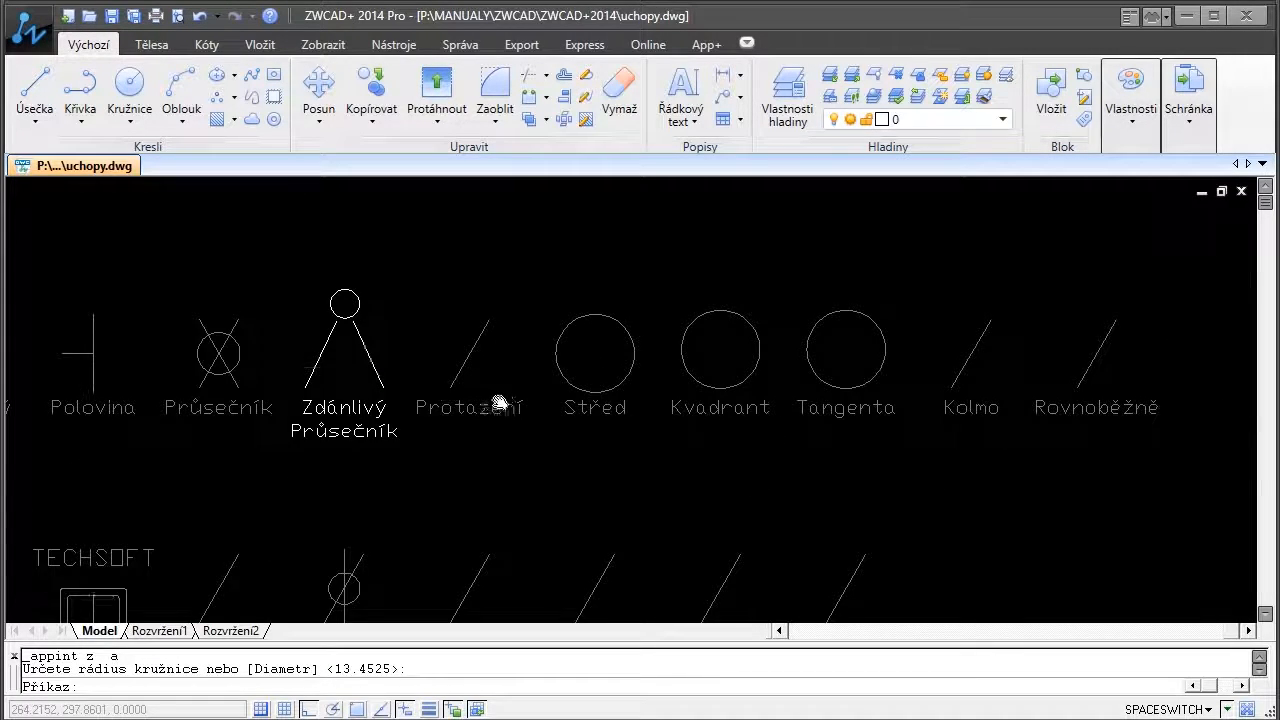
{"action": "scroll", "coordinate": [571, 357], "scroll_direction": "down", "scroll_amount": 3}
{"action": "scroll", "coordinate": [578, 377], "scroll_direction": "up", "scroll_amount": 2}
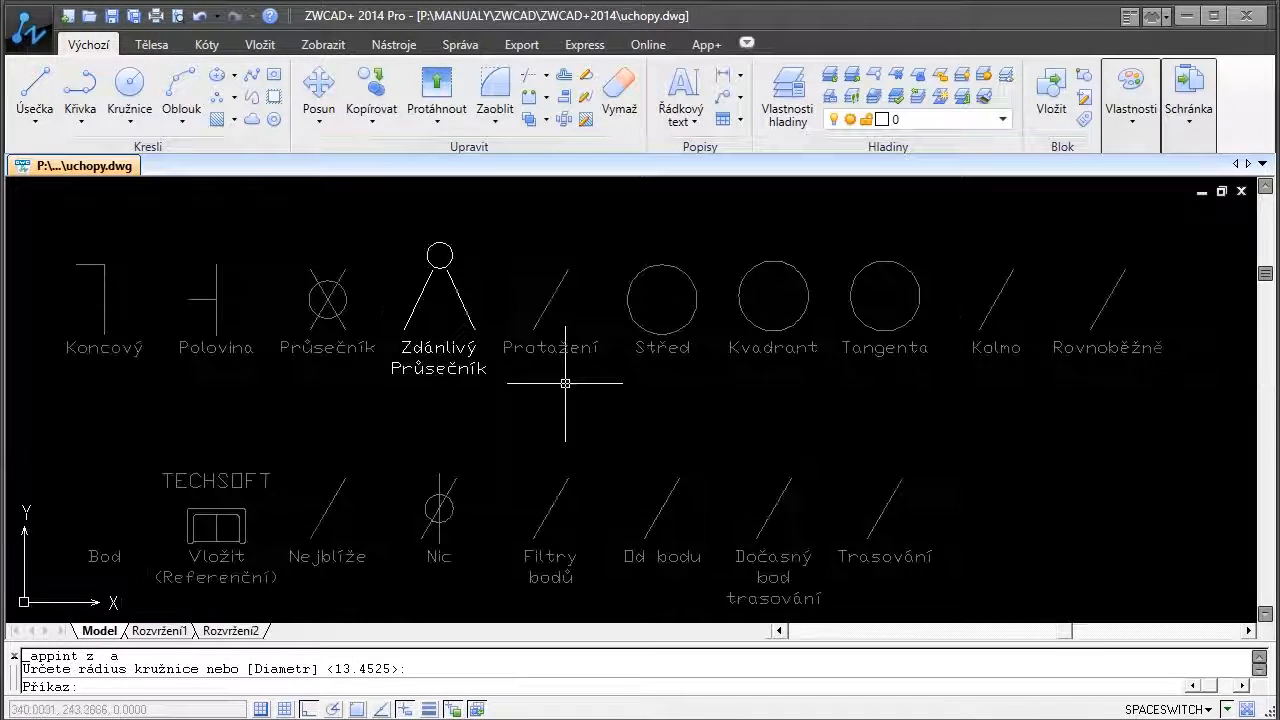
{"action": "middle_click_drag", "start_coordinate": [565, 383], "coordinate": [573, 359]}
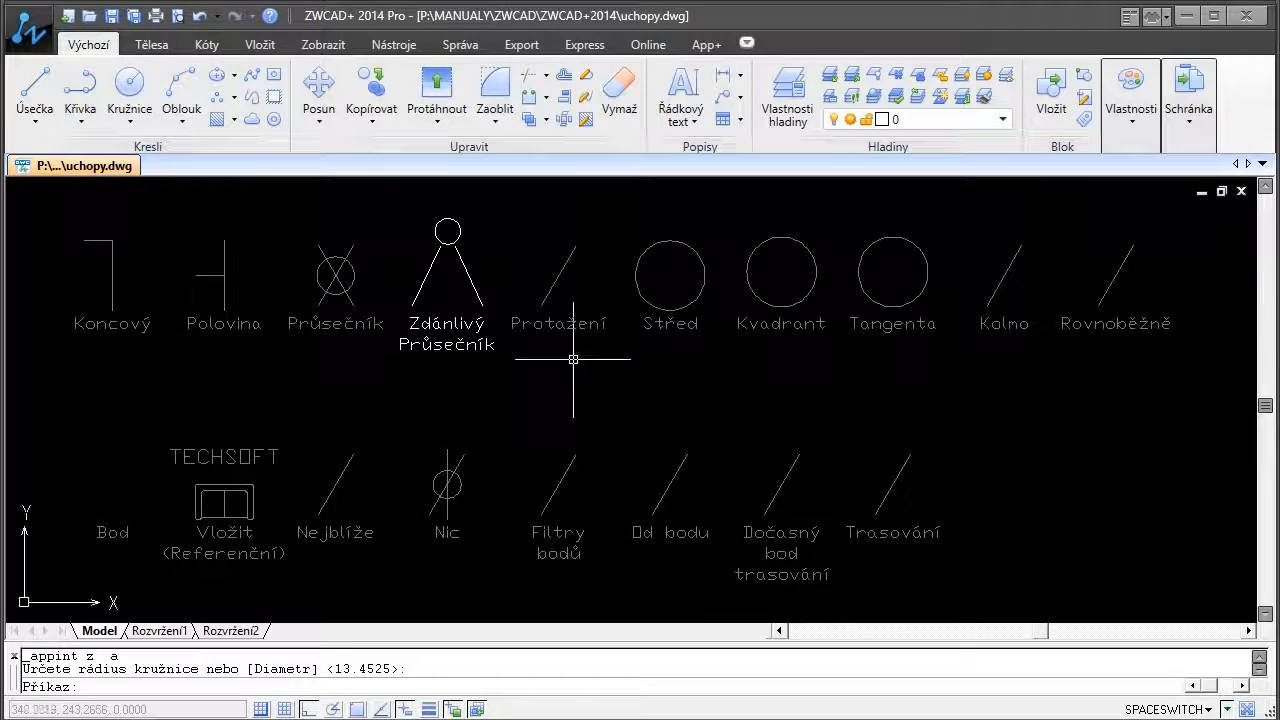
- Draw a small circle centred on the extension beyond the upper end of the Protažení line, using the Extension (Protažení) snap
{"action": "left_click", "coordinate": [582, 360]}
{"action": "key", "text": "Escape"}
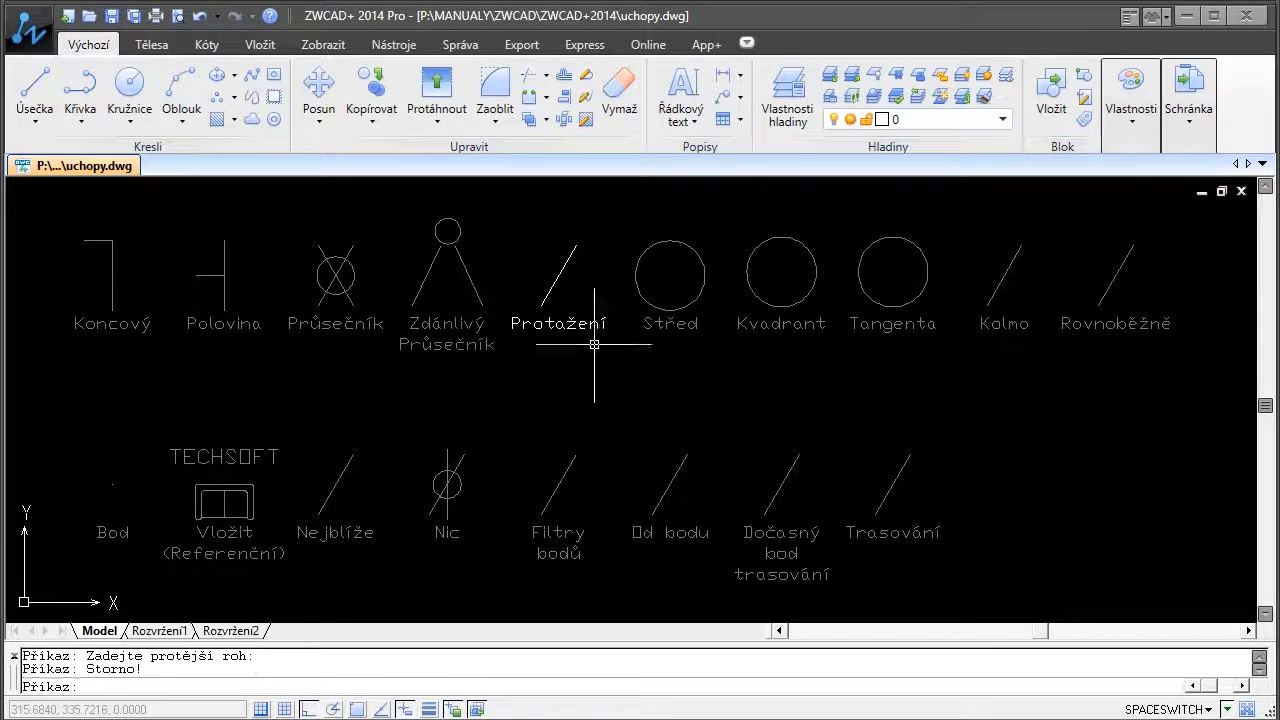
{"action": "scroll", "coordinate": [597, 243], "scroll_direction": "up", "scroll_amount": 3}
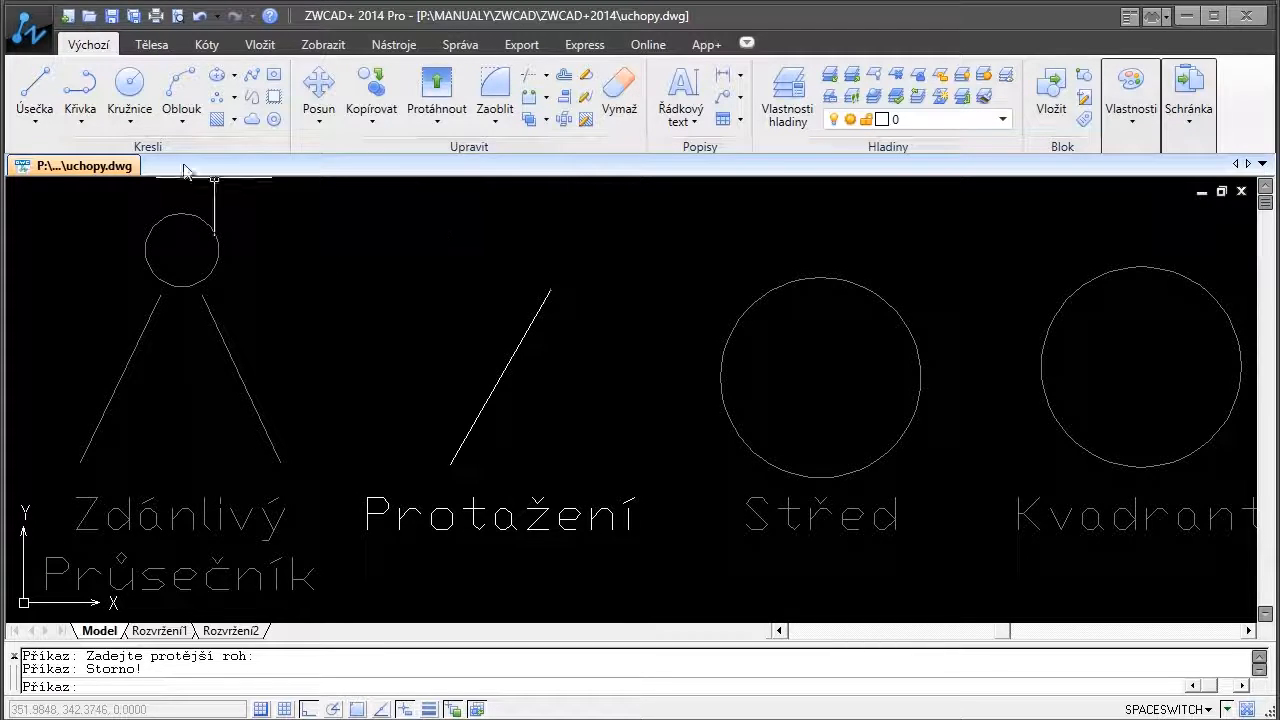
{"action": "left_click", "coordinate": [130, 108]}
{"action": "right_click", "coordinate": [518, 311], "text": "shift"}
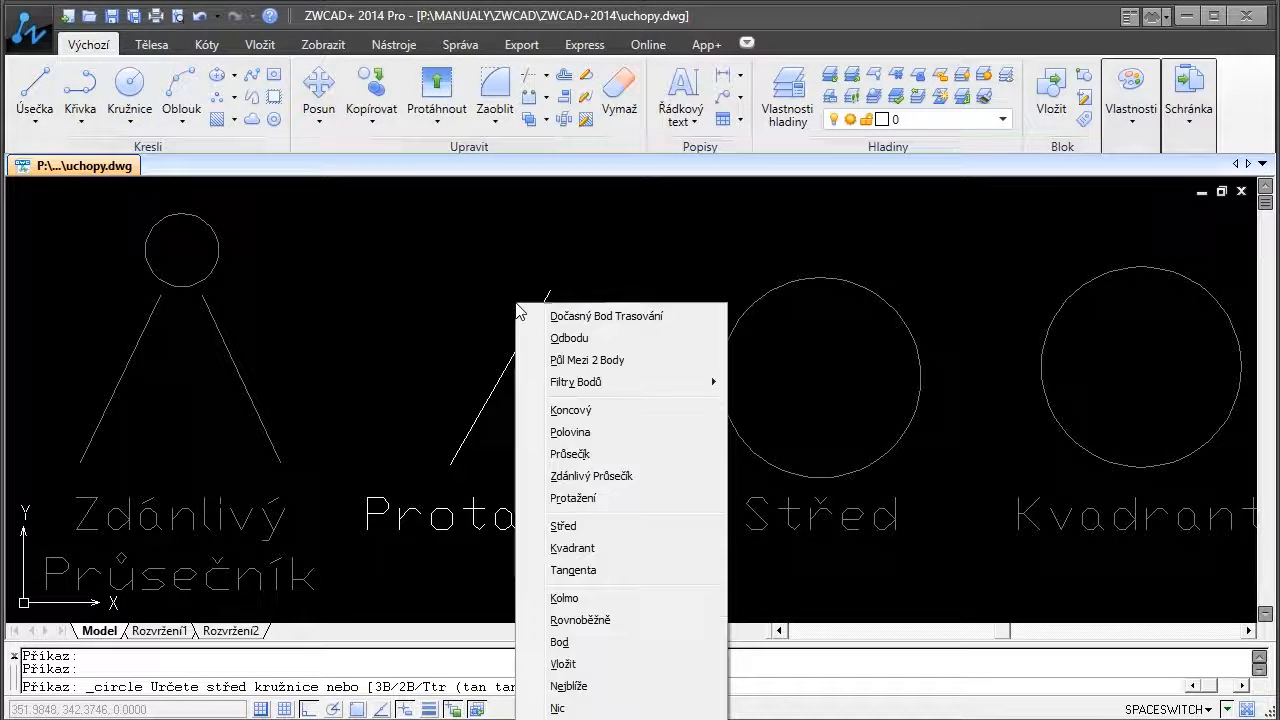
{"action": "left_click", "coordinate": [588, 499]}
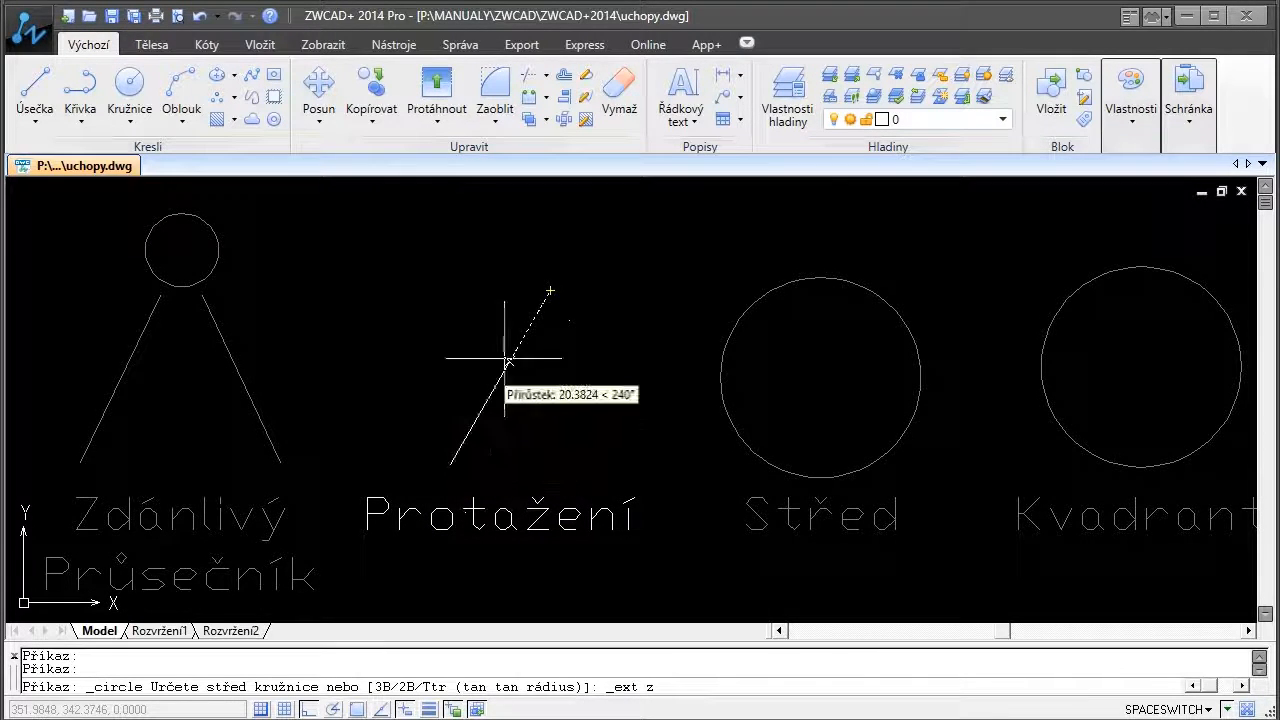
{"action": "left_click", "coordinate": [582, 235]}
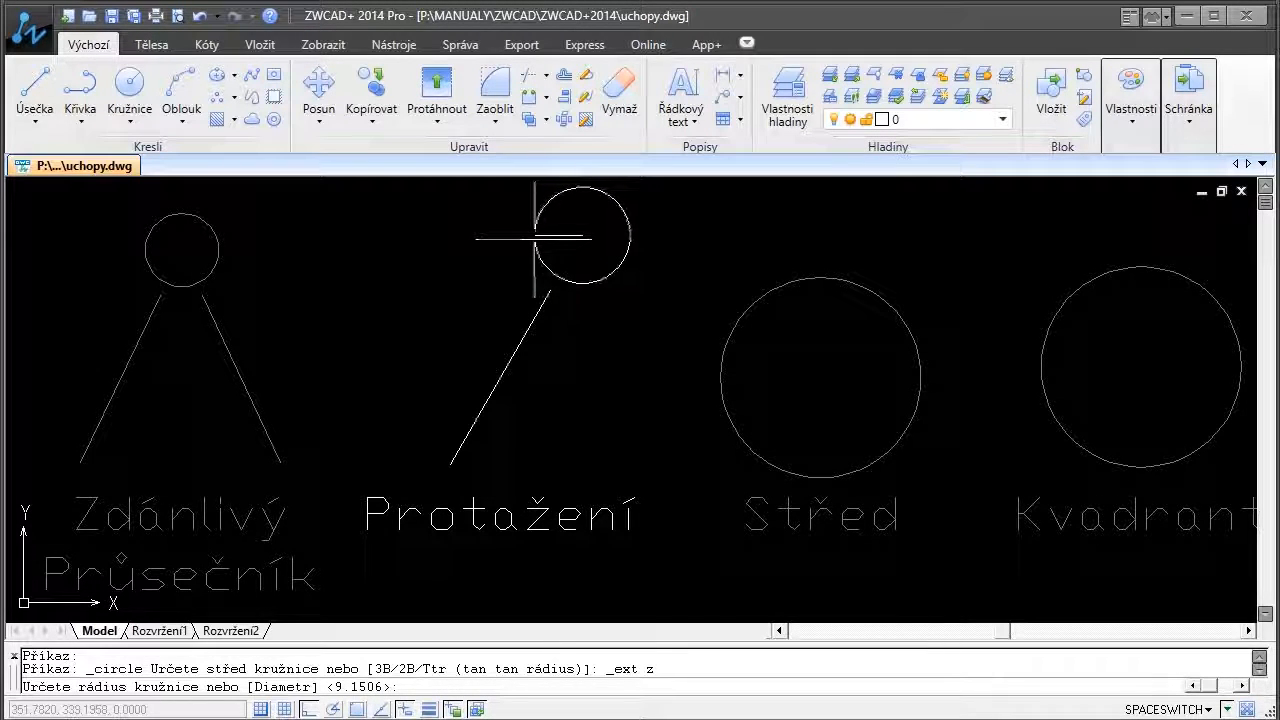
{"action": "left_click", "coordinate": [535, 238]}
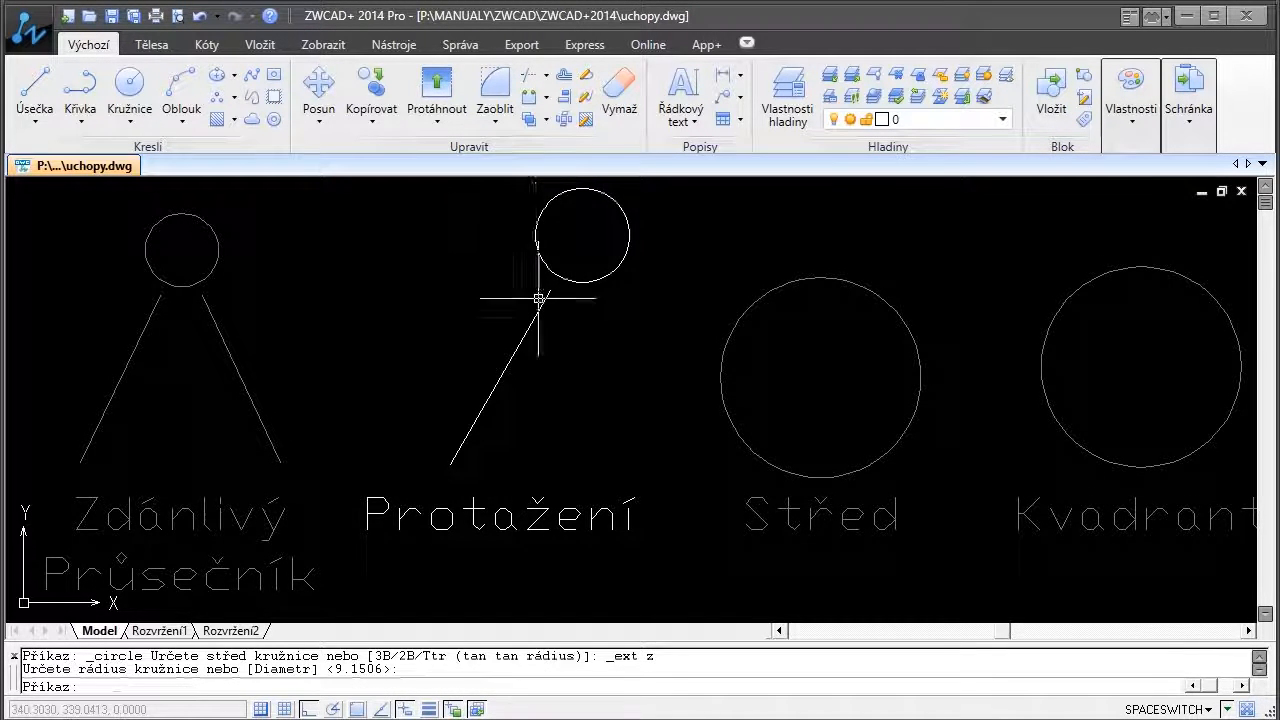
- Draw a horizontal line 20 units long leftward from the centre of the Střed circle, using the Center (Střed) snap
{"action": "scroll", "coordinate": [579, 330], "scroll_direction": "down", "scroll_amount": 5}
{"action": "scroll", "coordinate": [578, 413], "scroll_direction": "up", "scroll_amount": 2}
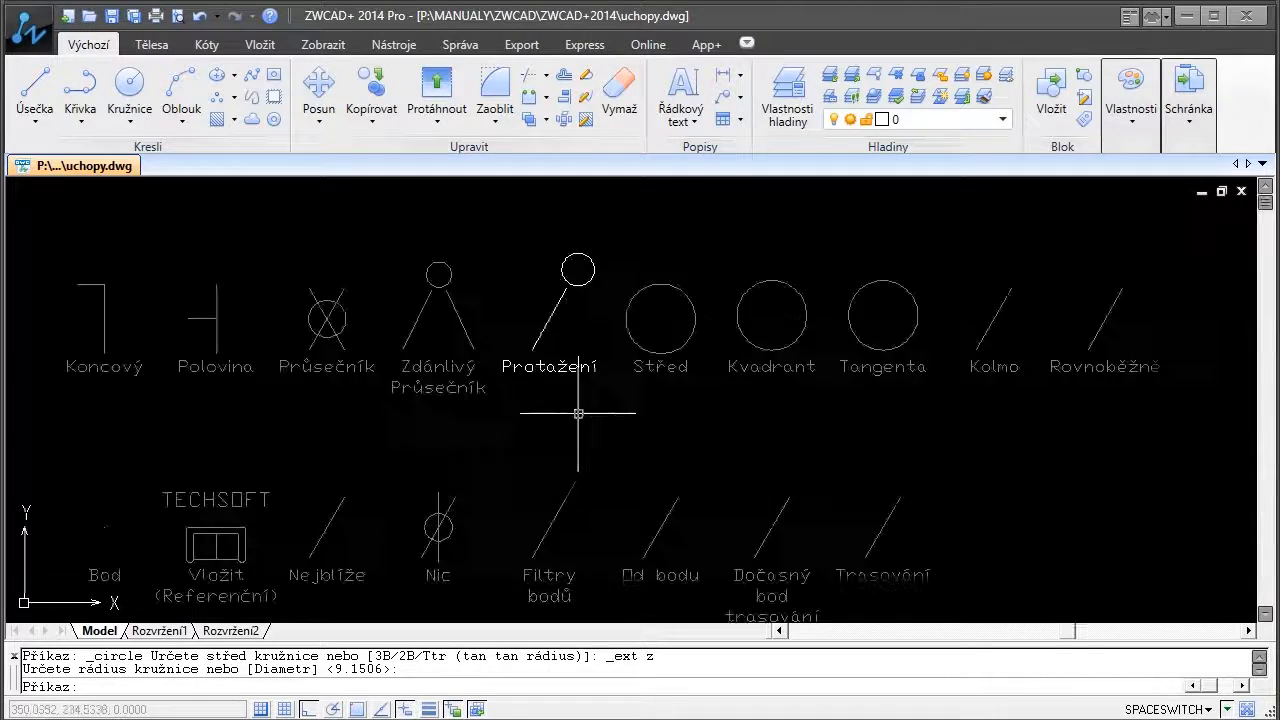
{"action": "middle_click_drag", "start_coordinate": [578, 415], "coordinate": [620, 387]}
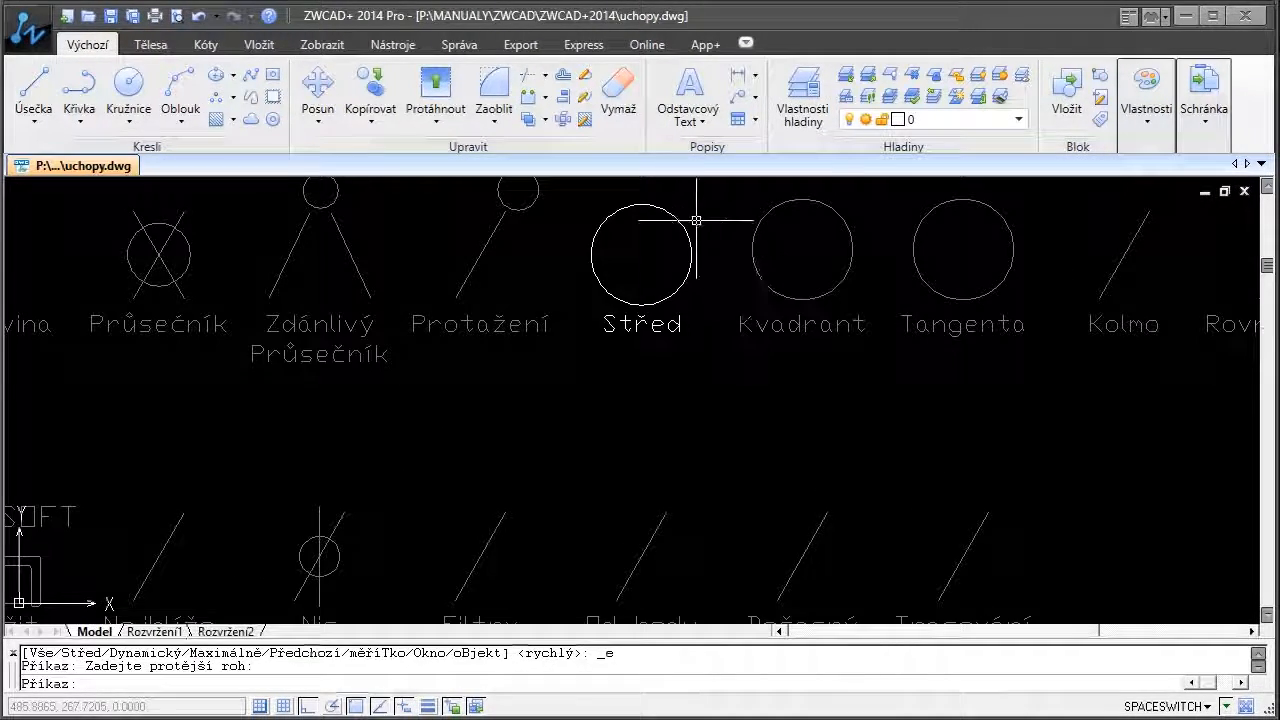
{"action": "scroll", "coordinate": [604, 380], "scroll_direction": "up", "scroll_amount": 2}
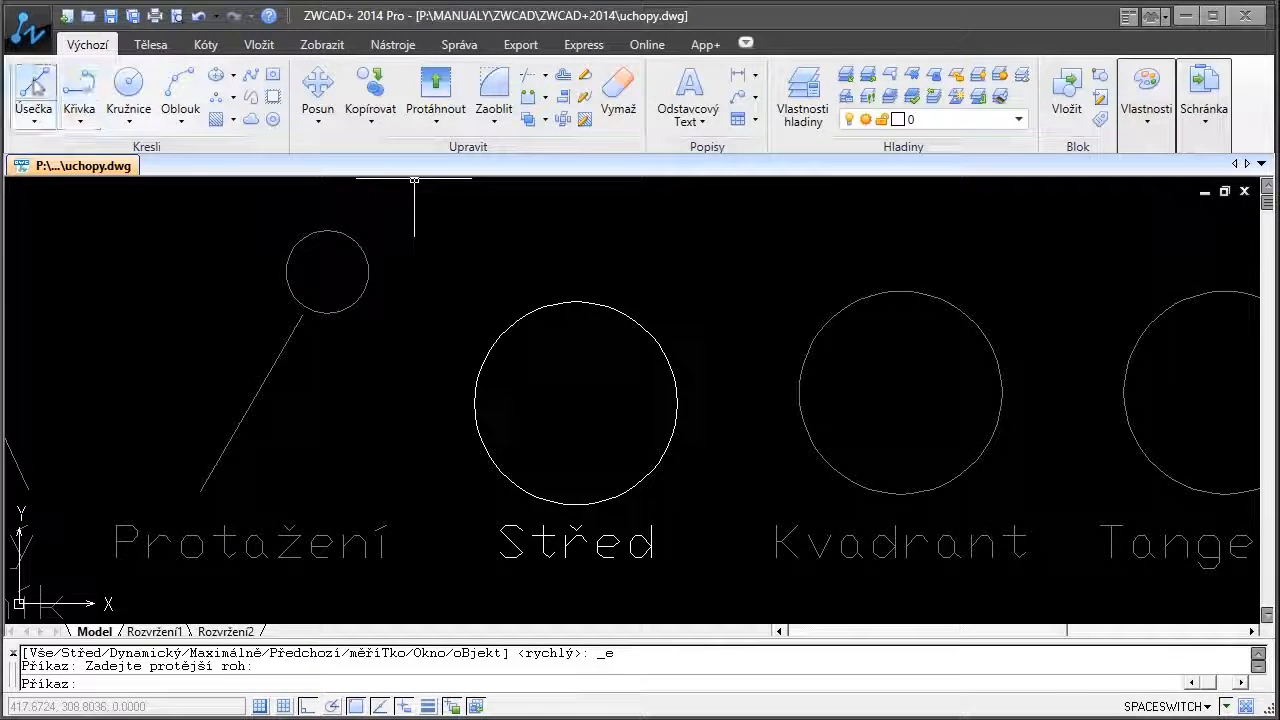
{"action": "left_click", "coordinate": [33, 87]}
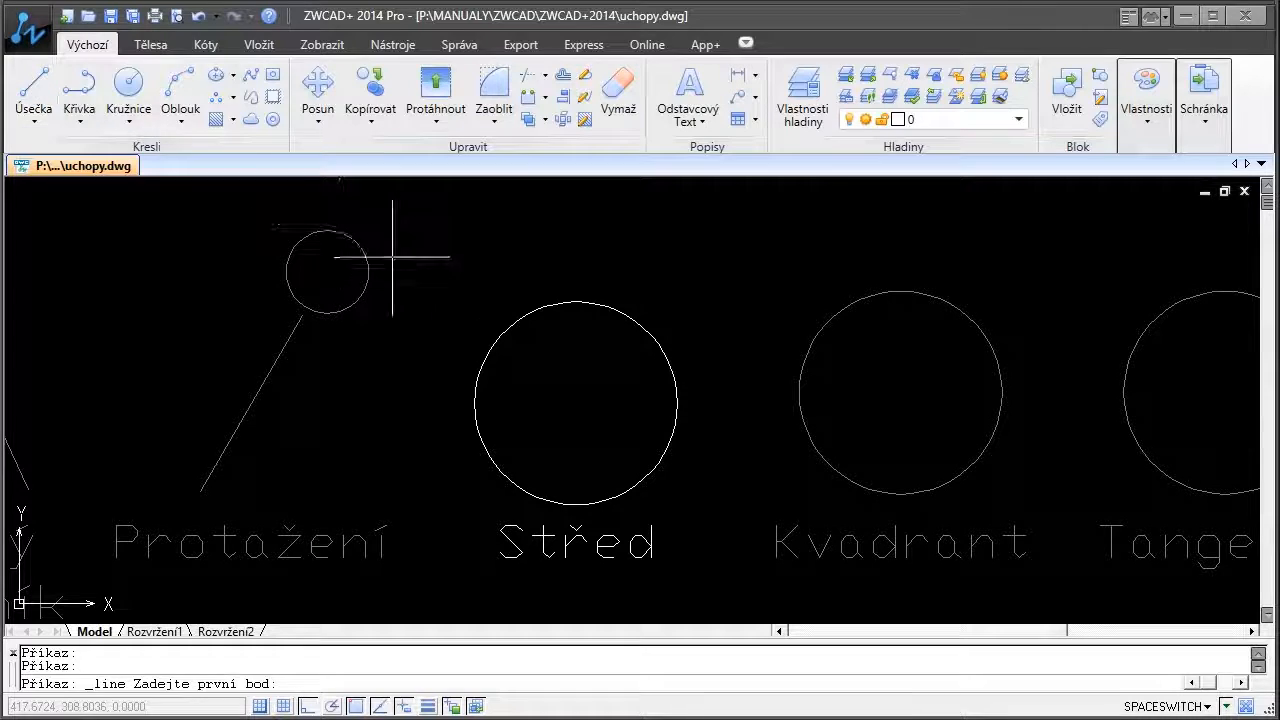
{"action": "right_click", "coordinate": [582, 382], "text": "shift"}
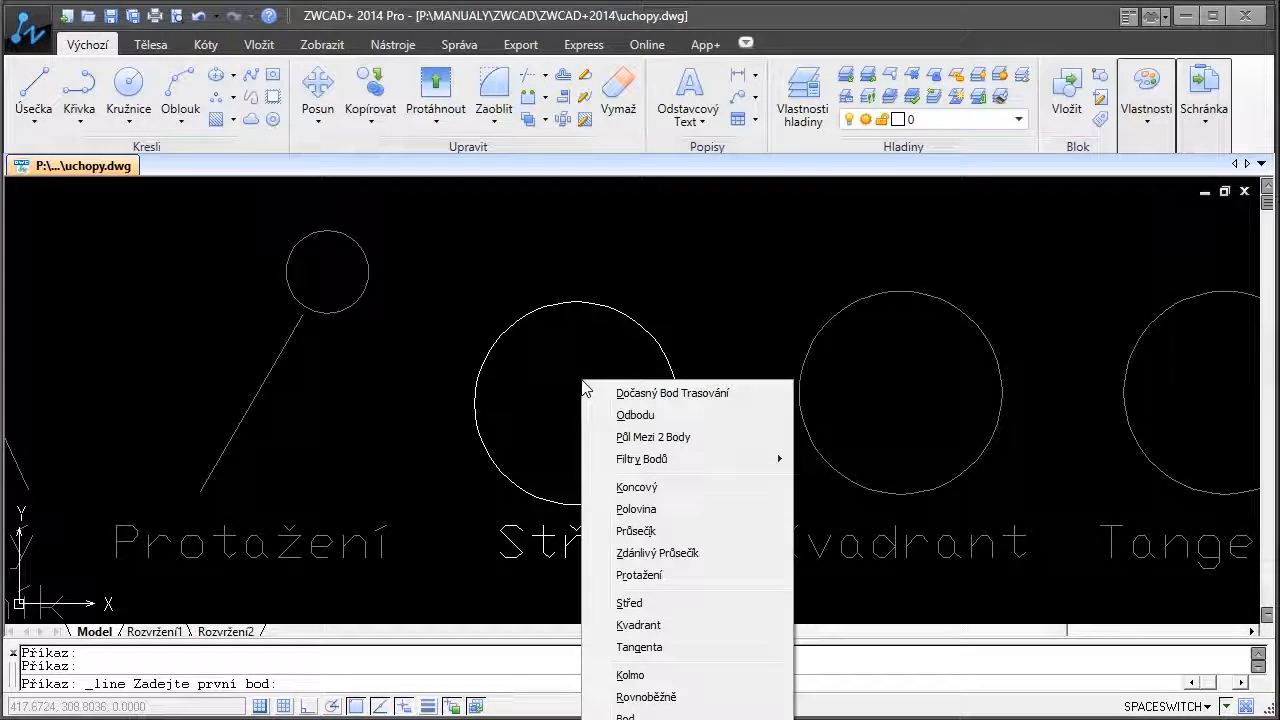
{"action": "left_click", "coordinate": [630, 604]}
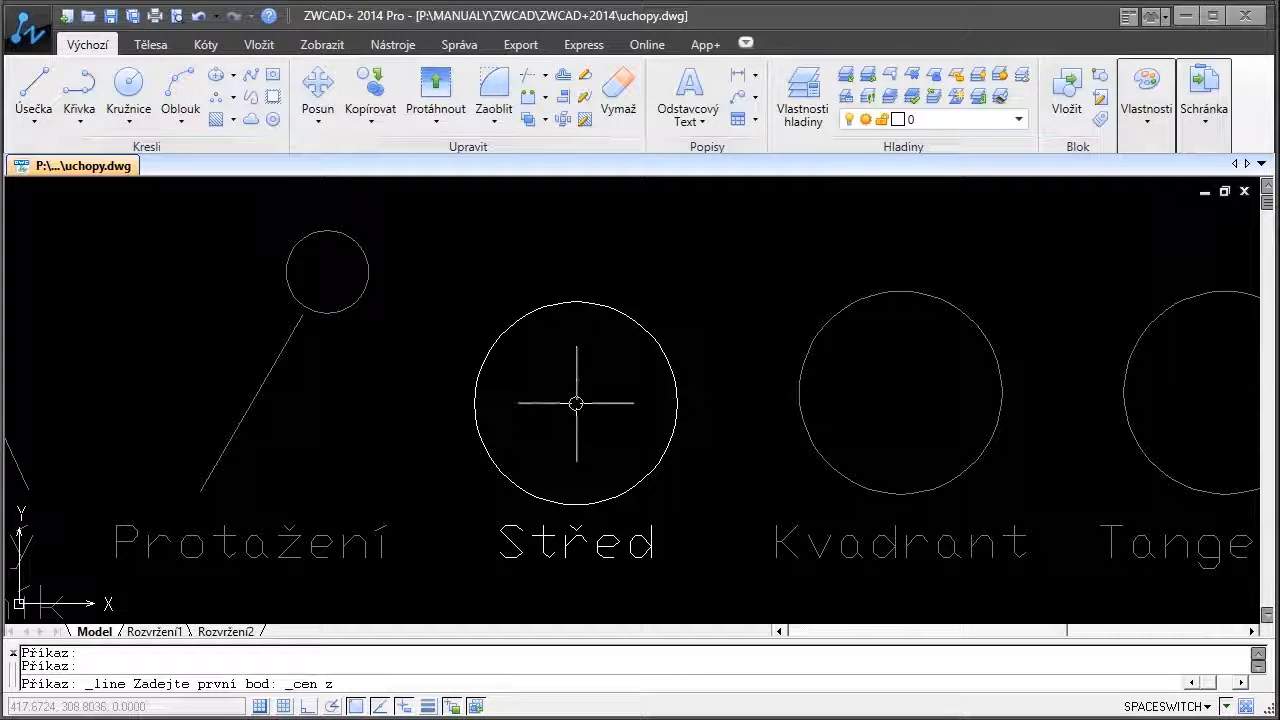
{"action": "left_click", "coordinate": [532, 316]}
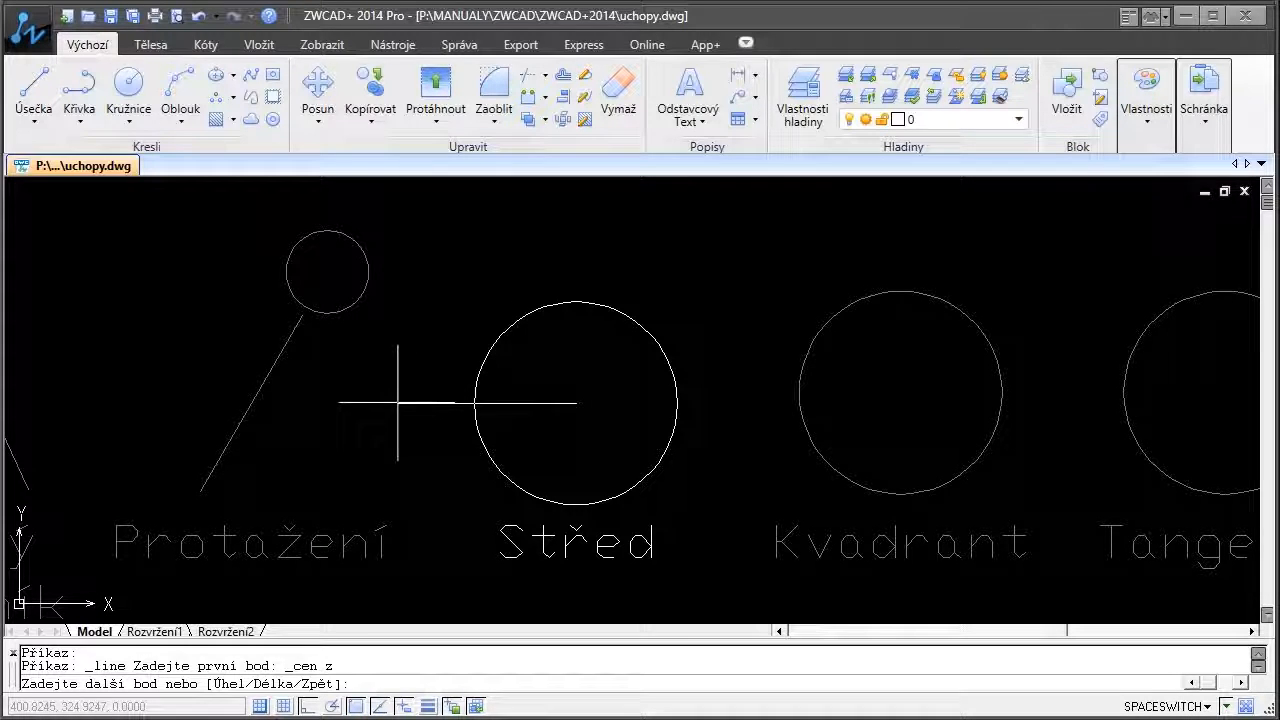
{"action": "type", "text": "20"}
{"action": "key", "text": "Return"}
{"action": "key", "text": "Return"}
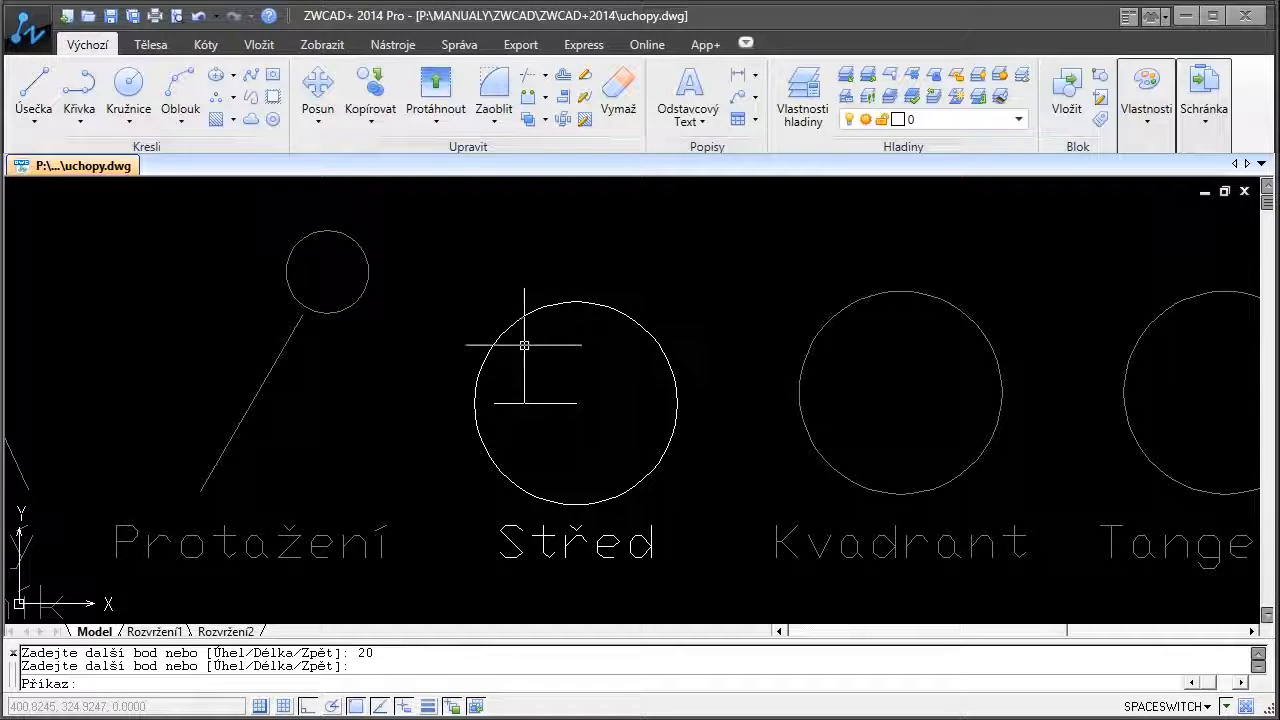
- Start a line at the left quadrant of the Kvadrant circle and run it to the bottom quadrant, using the Quadrant (Kvadrant) snap
{"action": "scroll", "coordinate": [600, 350], "scroll_direction": "down", "scroll_amount": 3}
{"action": "scroll", "coordinate": [573, 345], "scroll_direction": "down", "scroll_amount": 3}
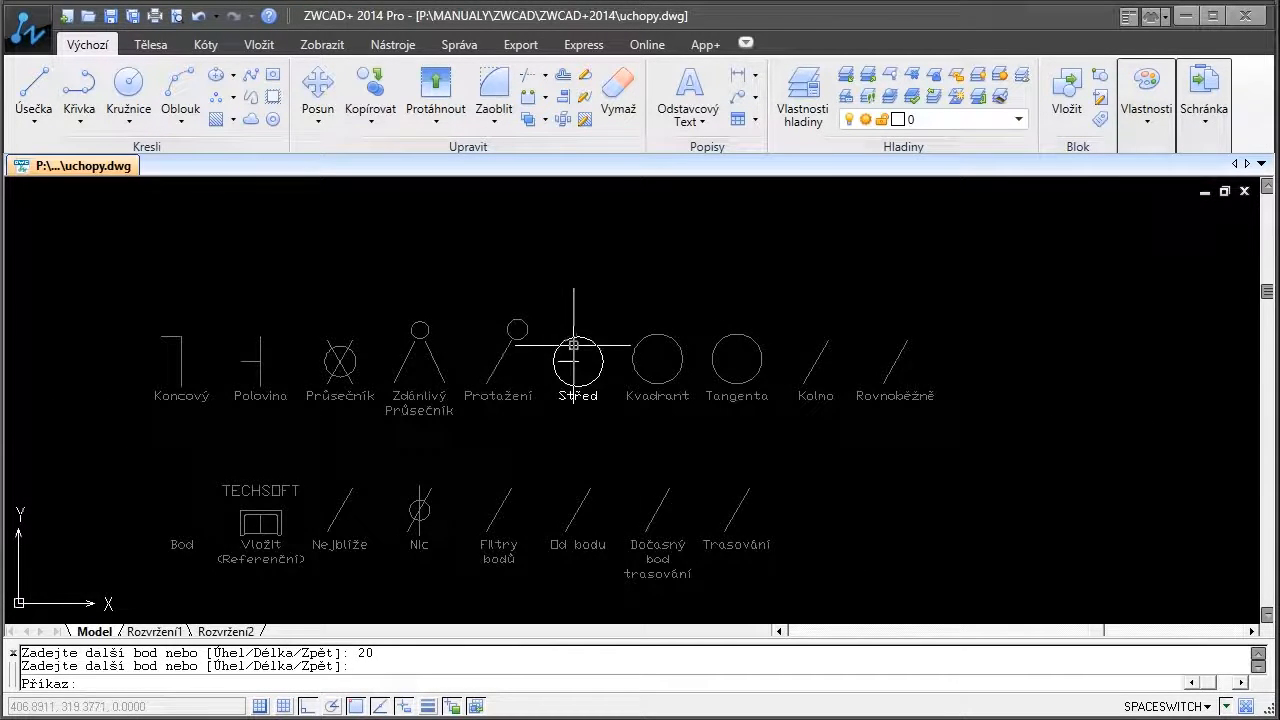
{"action": "scroll", "coordinate": [658, 369], "scroll_direction": "down", "scroll_amount": 2}
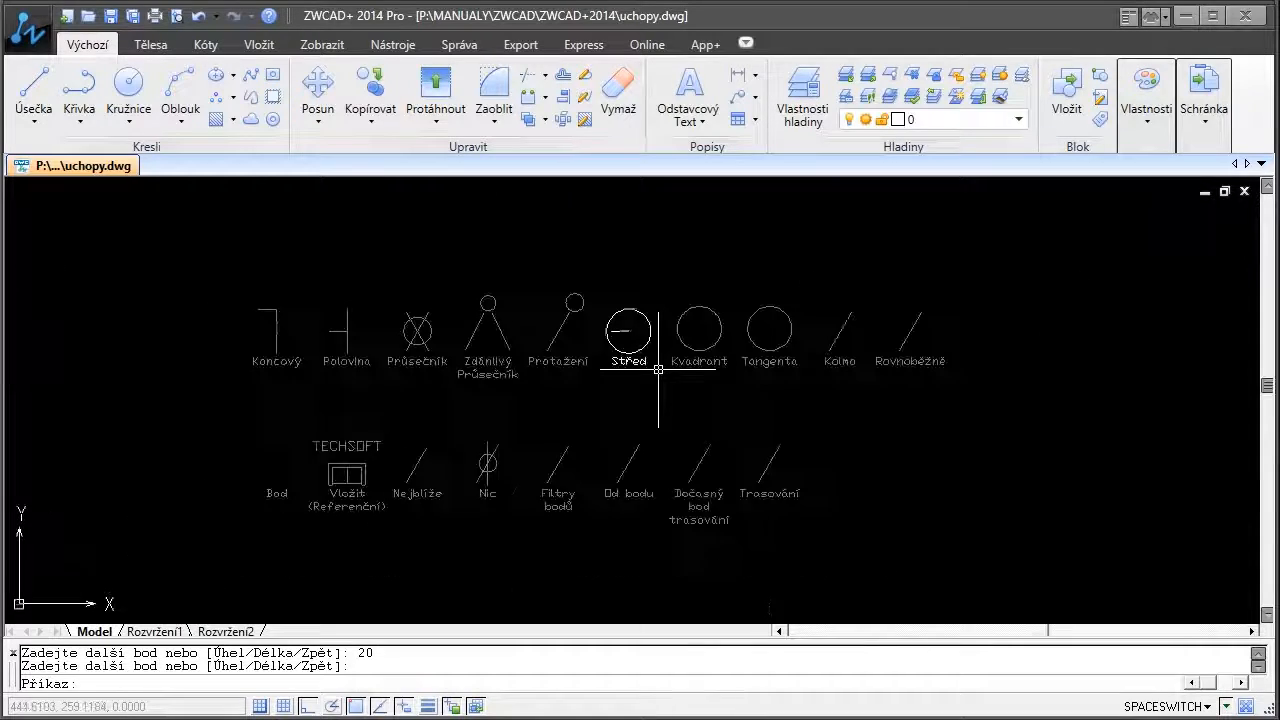
{"action": "scroll", "coordinate": [580, 372], "scroll_direction": "up", "scroll_amount": 2}
{"action": "middle_click_drag", "start_coordinate": [600, 372], "coordinate": [614, 369]}
{"action": "left_click", "coordinate": [649, 414]}
{"action": "key", "text": "Escape"}
{"action": "scroll", "coordinate": [860, 299], "scroll_direction": "up", "scroll_amount": 5}
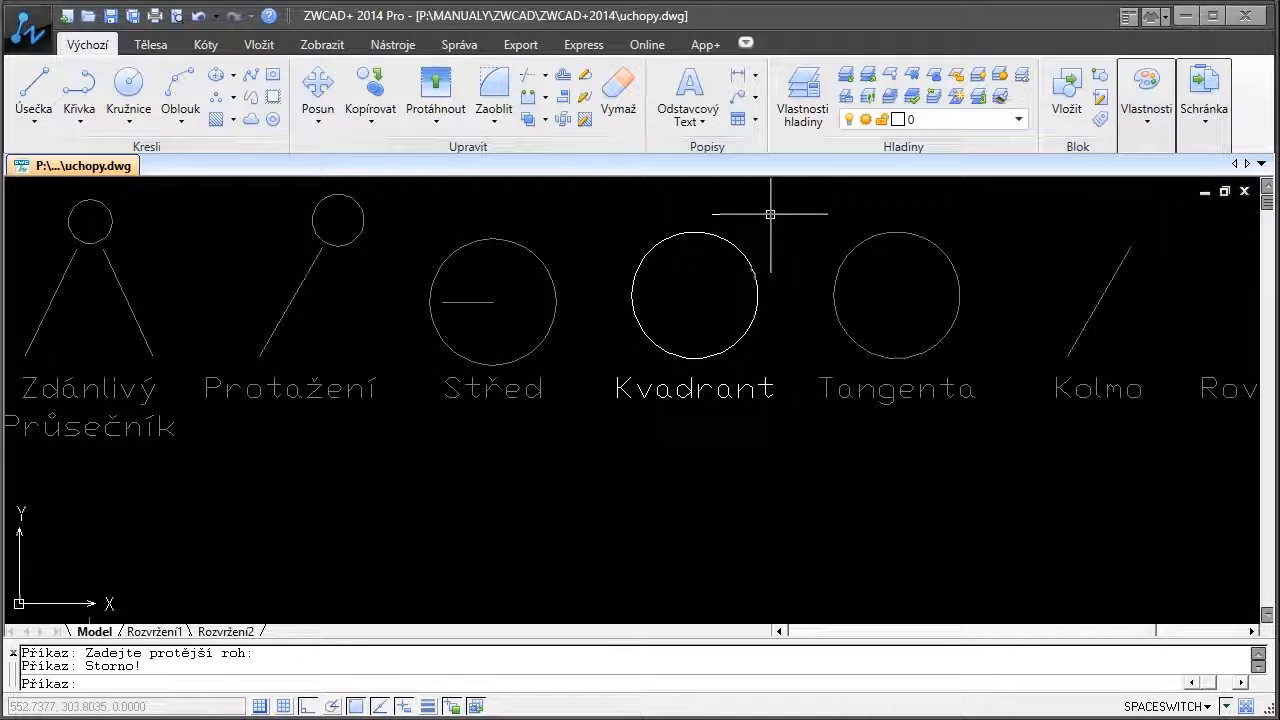
{"action": "scroll", "coordinate": [755, 233], "scroll_direction": "up", "scroll_amount": 2}
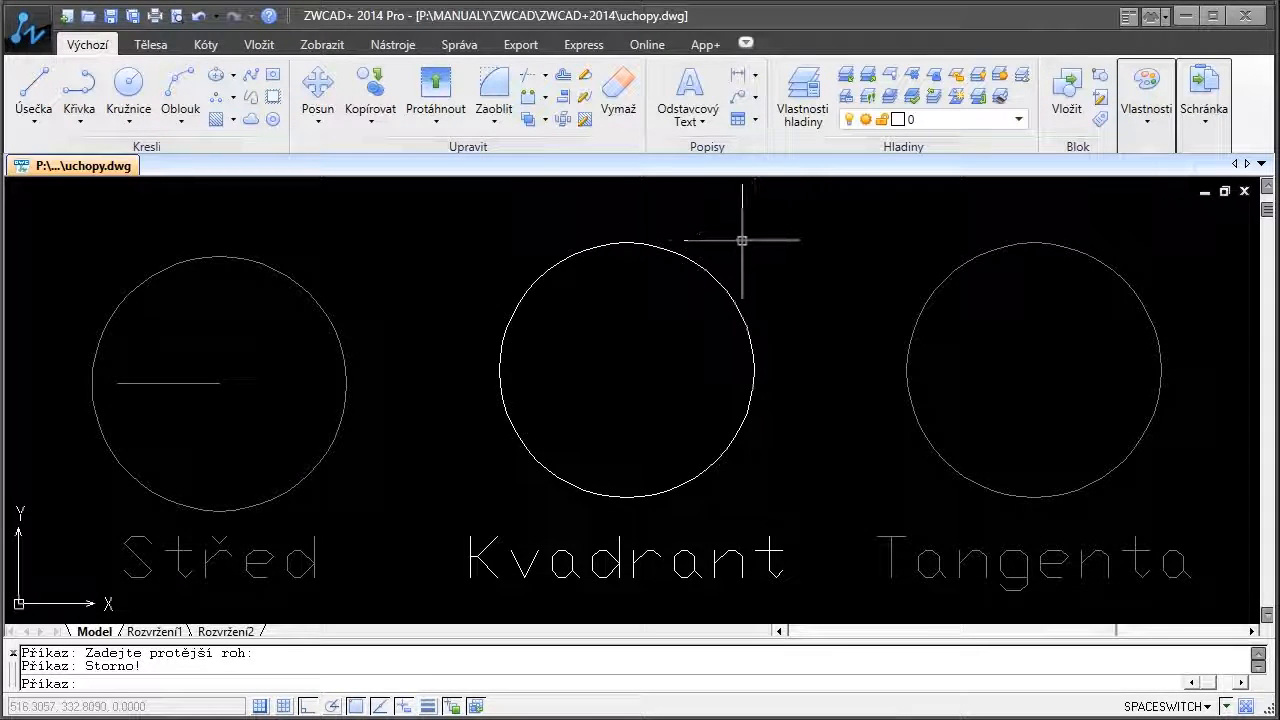
{"action": "left_click", "coordinate": [35, 94]}
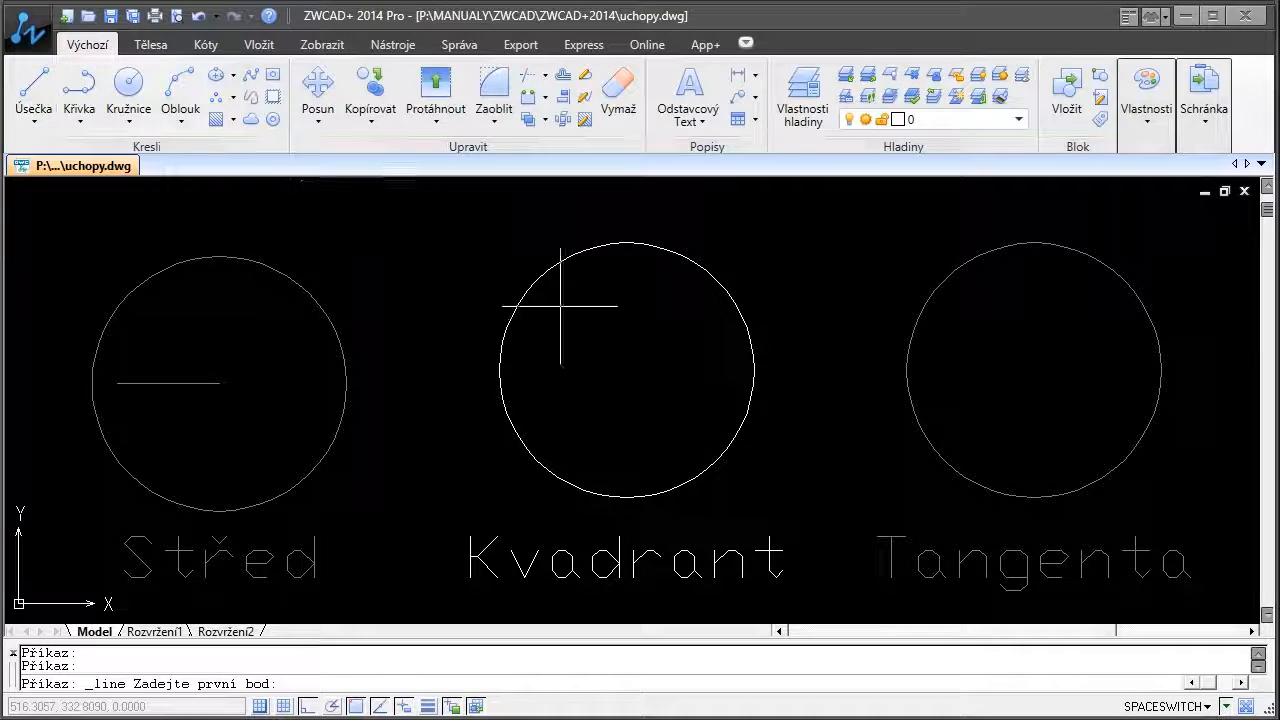
{"action": "right_click", "coordinate": [628, 314], "text": "shift"}
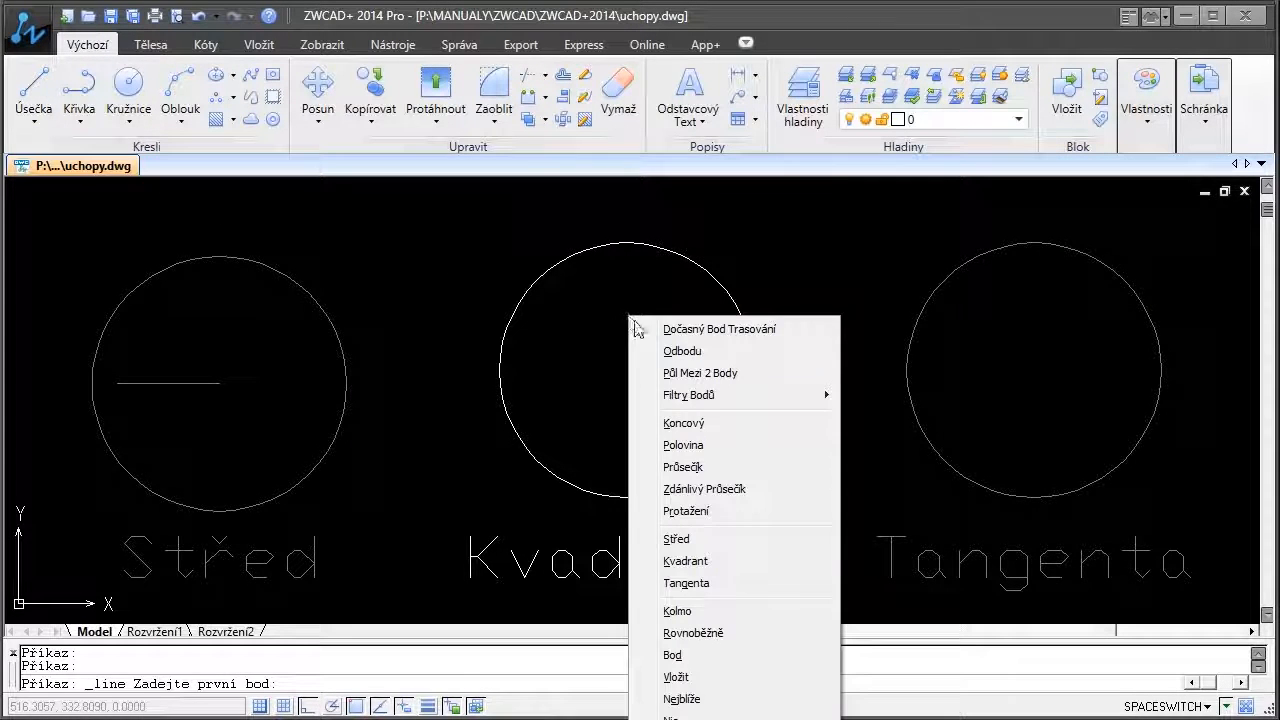
{"action": "left_click", "coordinate": [688, 561]}
{"action": "left_click", "coordinate": [500, 370]}
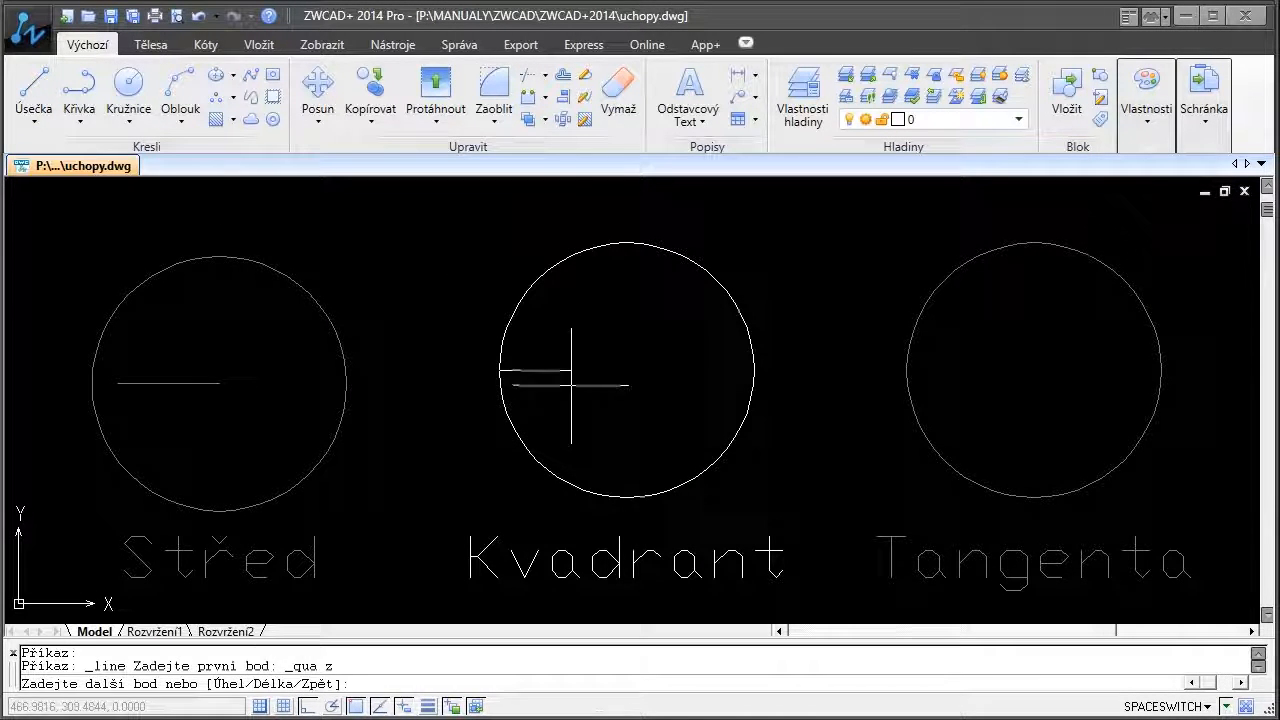
{"action": "right_click", "coordinate": [633, 395], "text": "shift"}
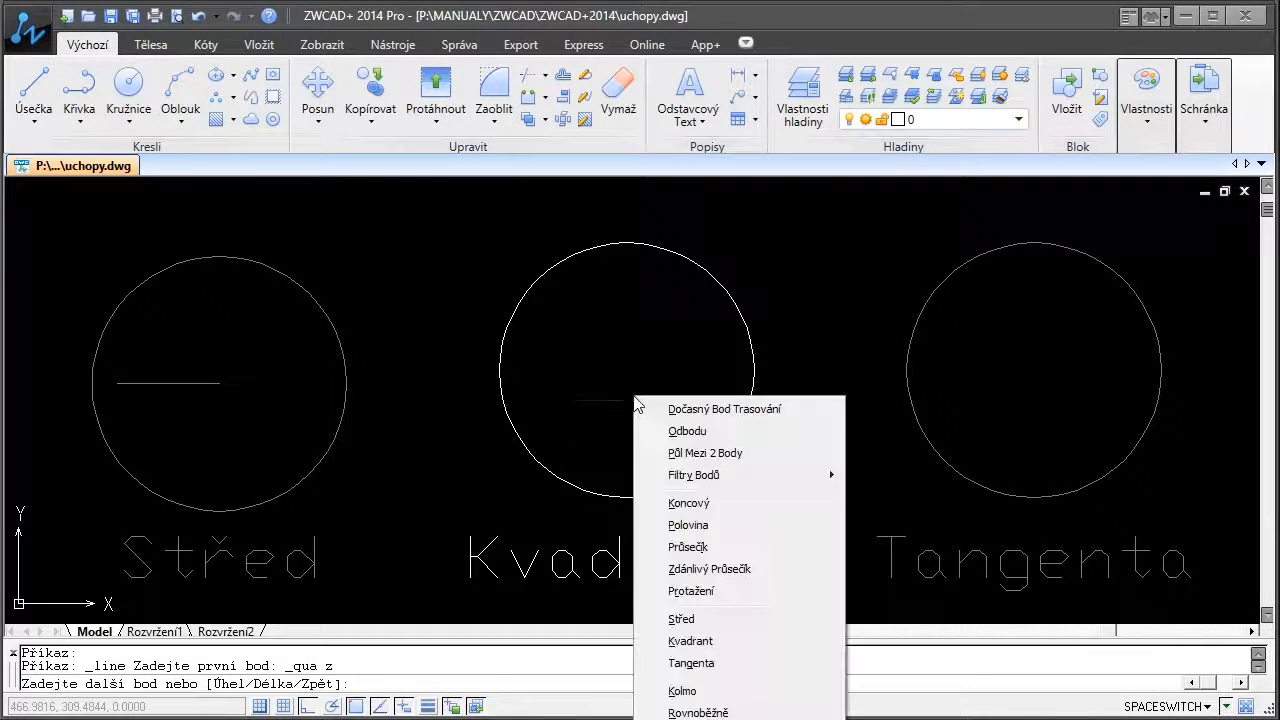
{"action": "left_click", "coordinate": [692, 636]}
{"action": "left_click", "coordinate": [626, 495]}
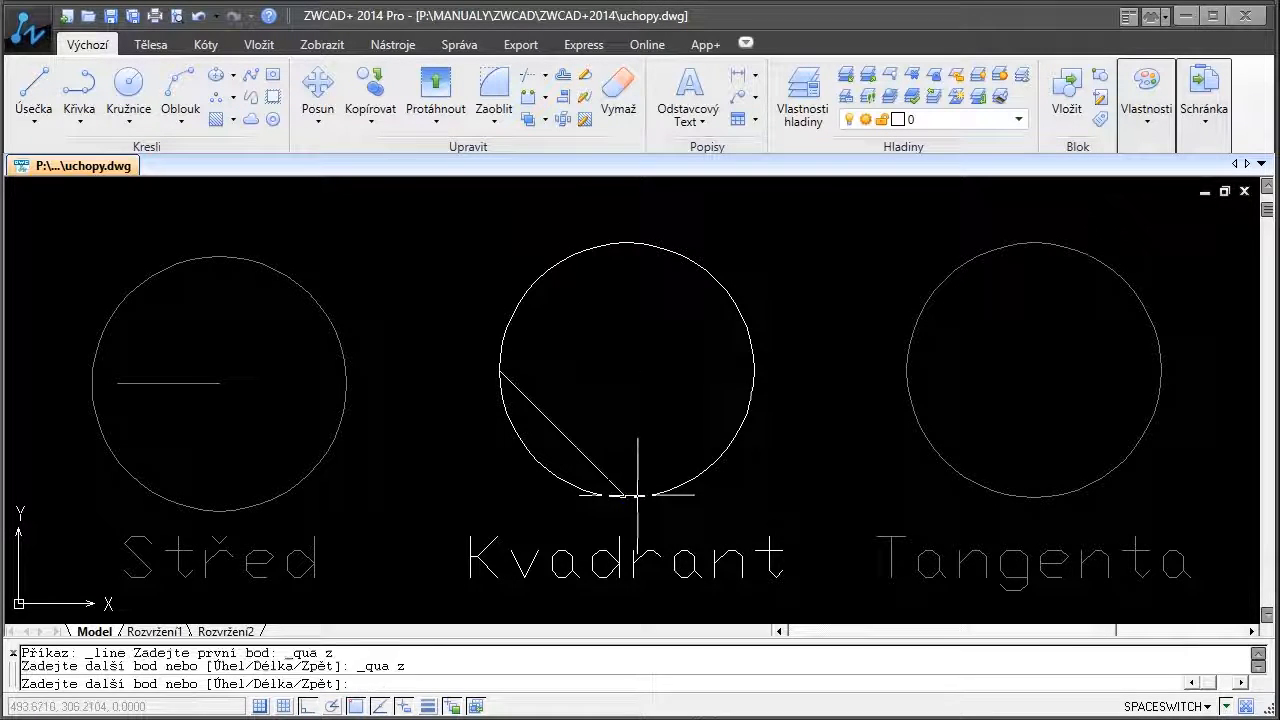
- Continue the line from the bottom quadrant to the right quadrant of the Kvadrant circle with the Quadrant snap and finish it
{"action": "right_click", "coordinate": [637, 494], "text": "shift"}
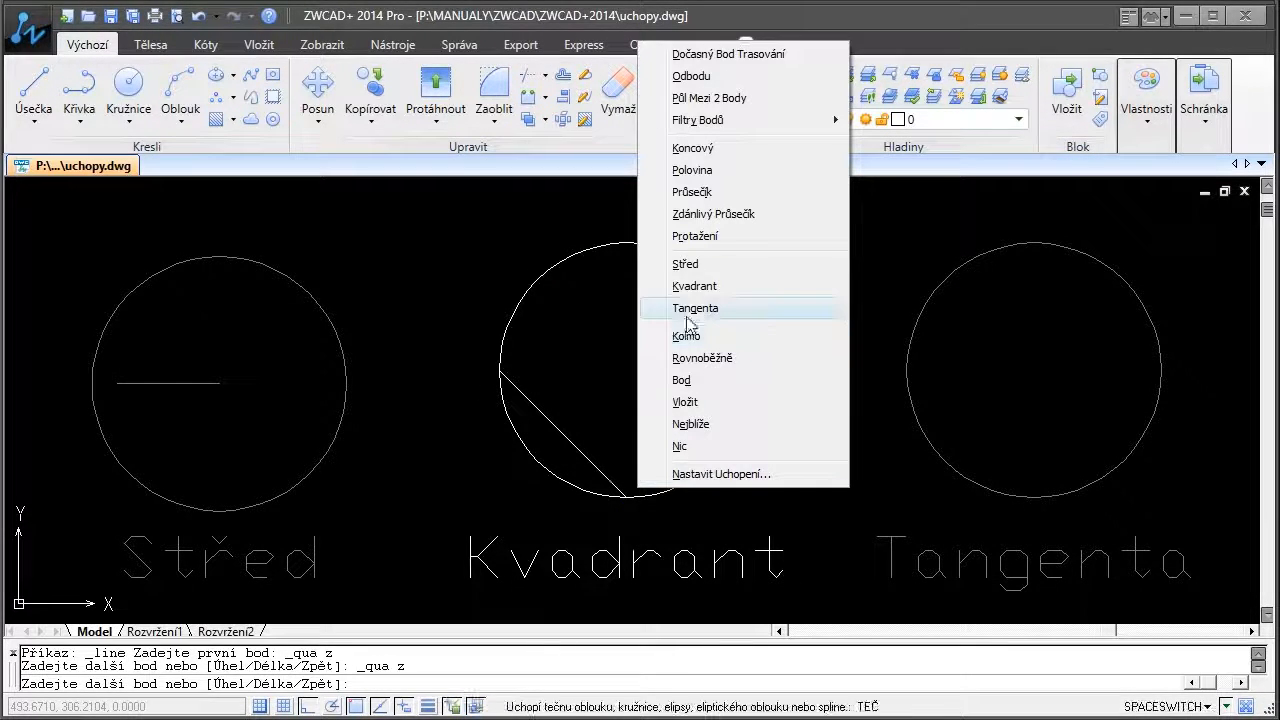
{"action": "left_click", "coordinate": [712, 288]}
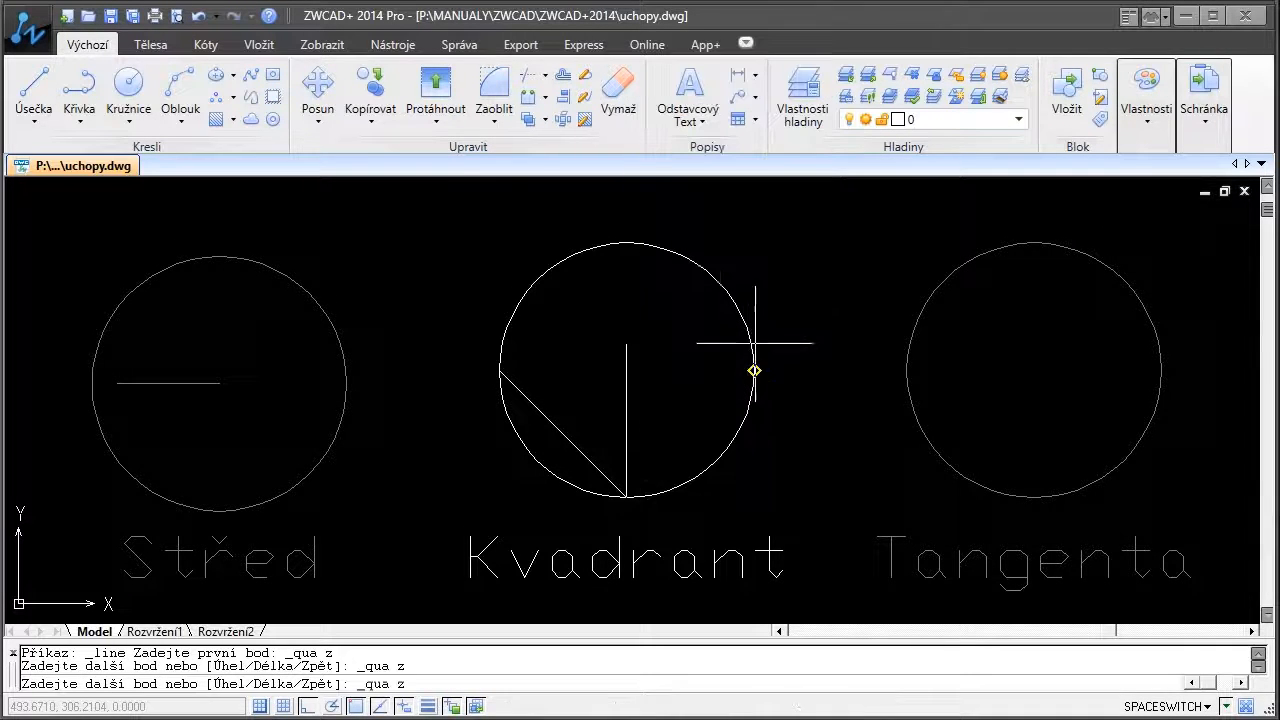
{"action": "left_click", "coordinate": [753, 368]}
{"action": "key", "text": "Return"}
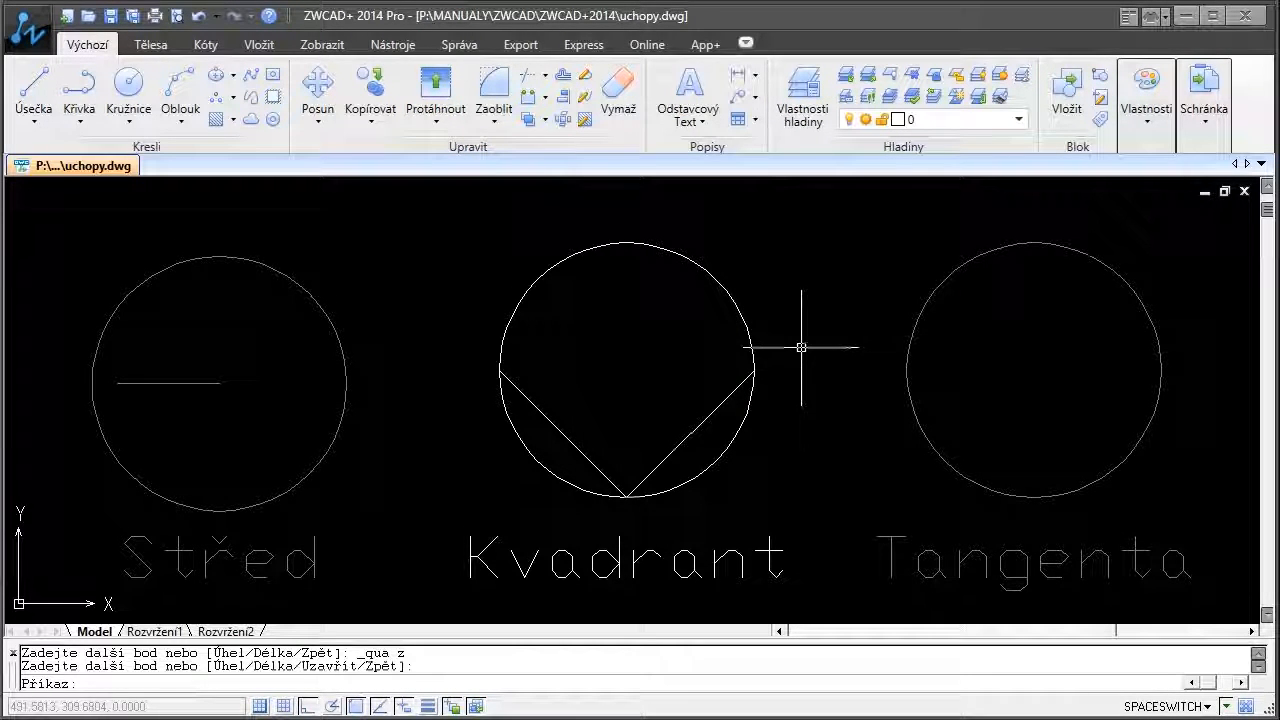
- Draw a line from a free point above and left of the Tangenta circle to its upper-right side, using the Tangent (Tangenta) snap
{"action": "scroll", "coordinate": [730, 355], "scroll_direction": "down", "scroll_amount": 6}
{"action": "middle_click_drag", "start_coordinate": [712, 385], "coordinate": [765, 333]}
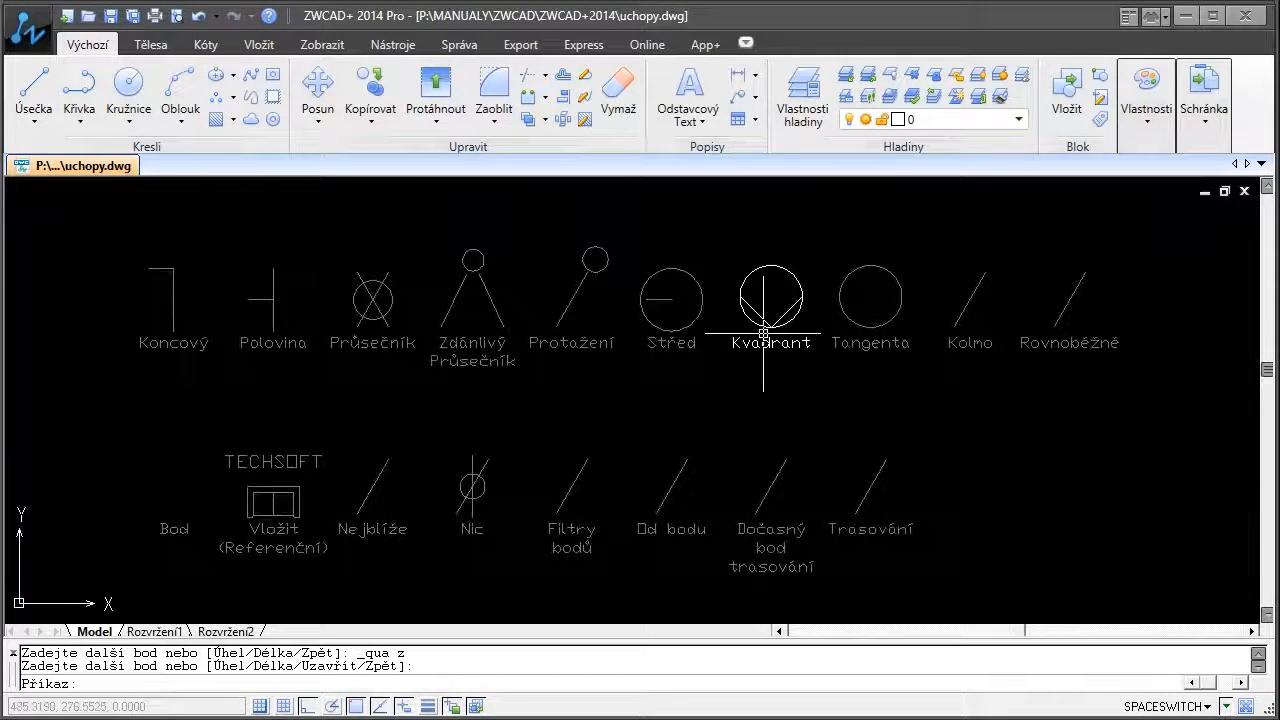
{"action": "key", "text": "Escape"}
{"action": "key", "text": "Escape"}
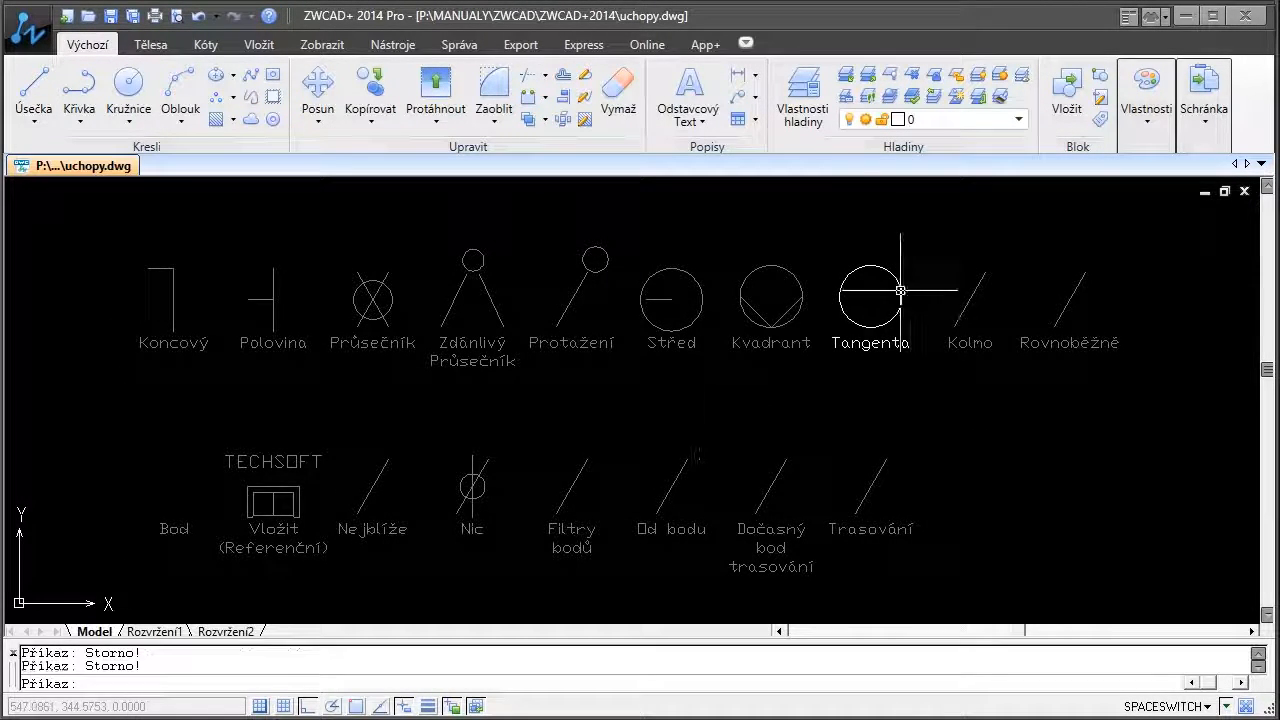
{"action": "scroll", "coordinate": [900, 290], "scroll_direction": "up", "scroll_amount": 5}
{"action": "scroll", "coordinate": [770, 298], "scroll_direction": "up", "scroll_amount": 2}
{"action": "scroll", "coordinate": [763, 291], "scroll_direction": "down", "scroll_amount": 1}
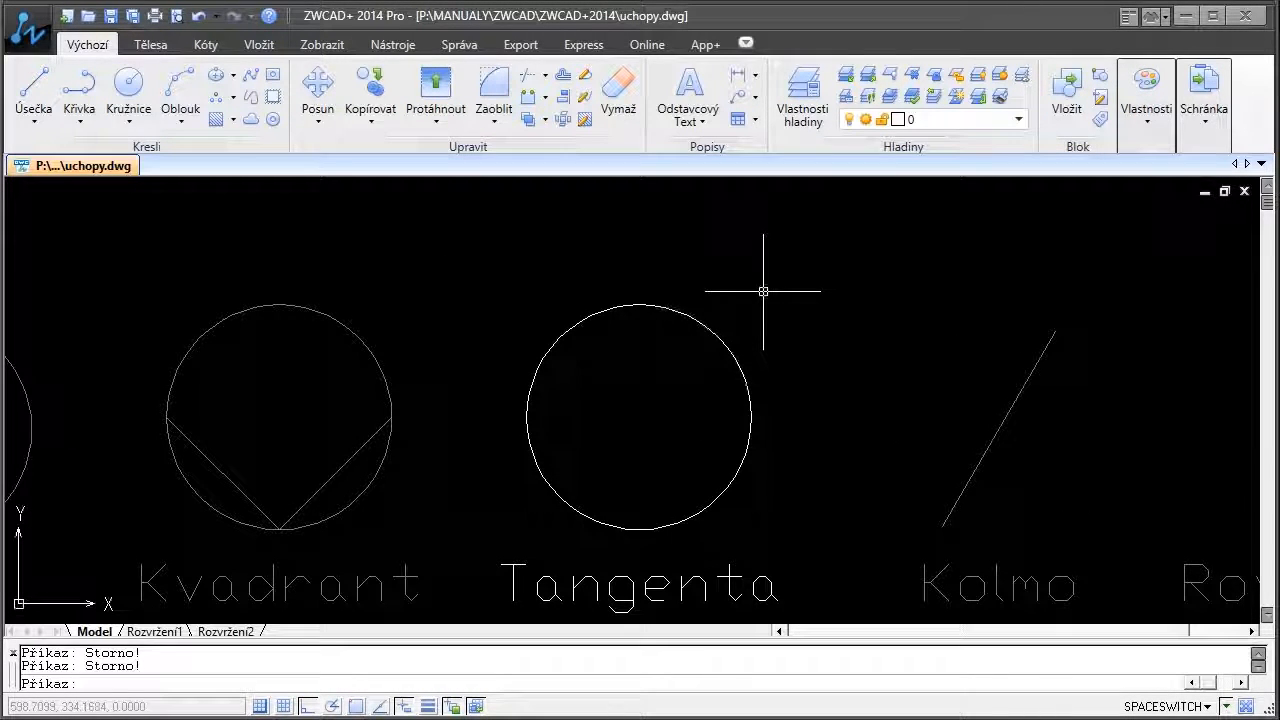
{"action": "left_click", "coordinate": [33, 97]}
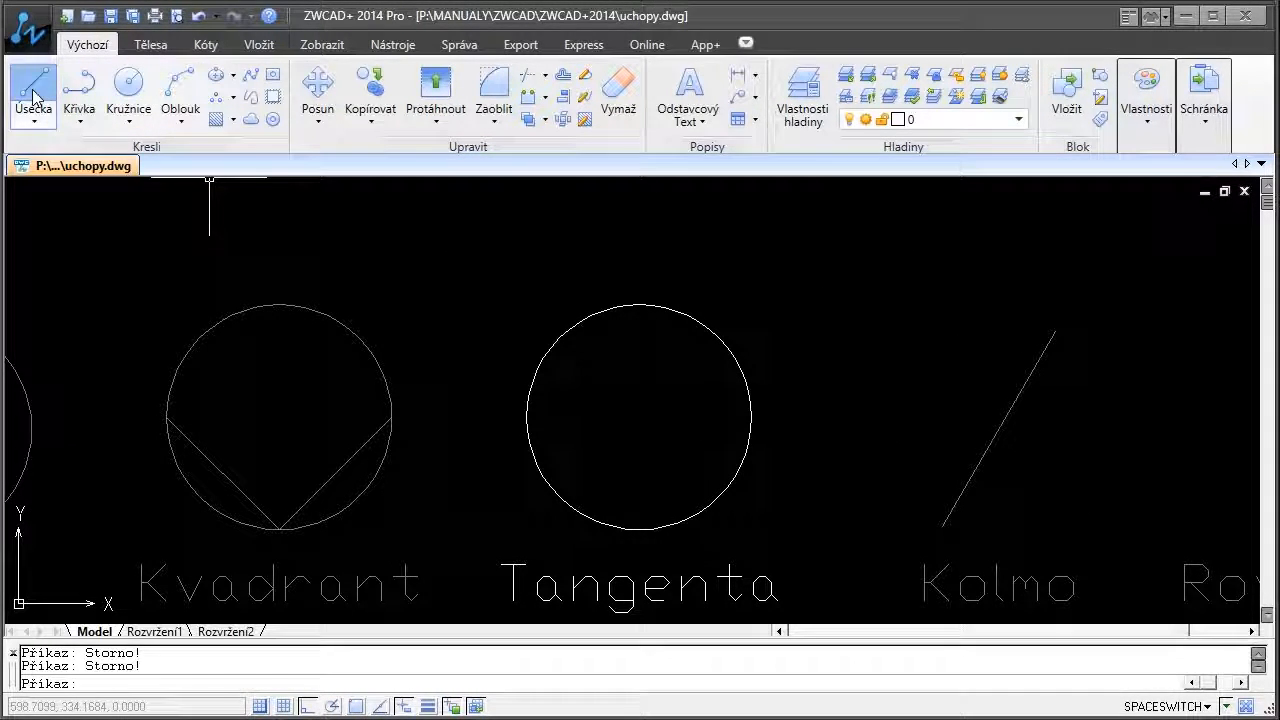
{"action": "left_click", "coordinate": [615, 253]}
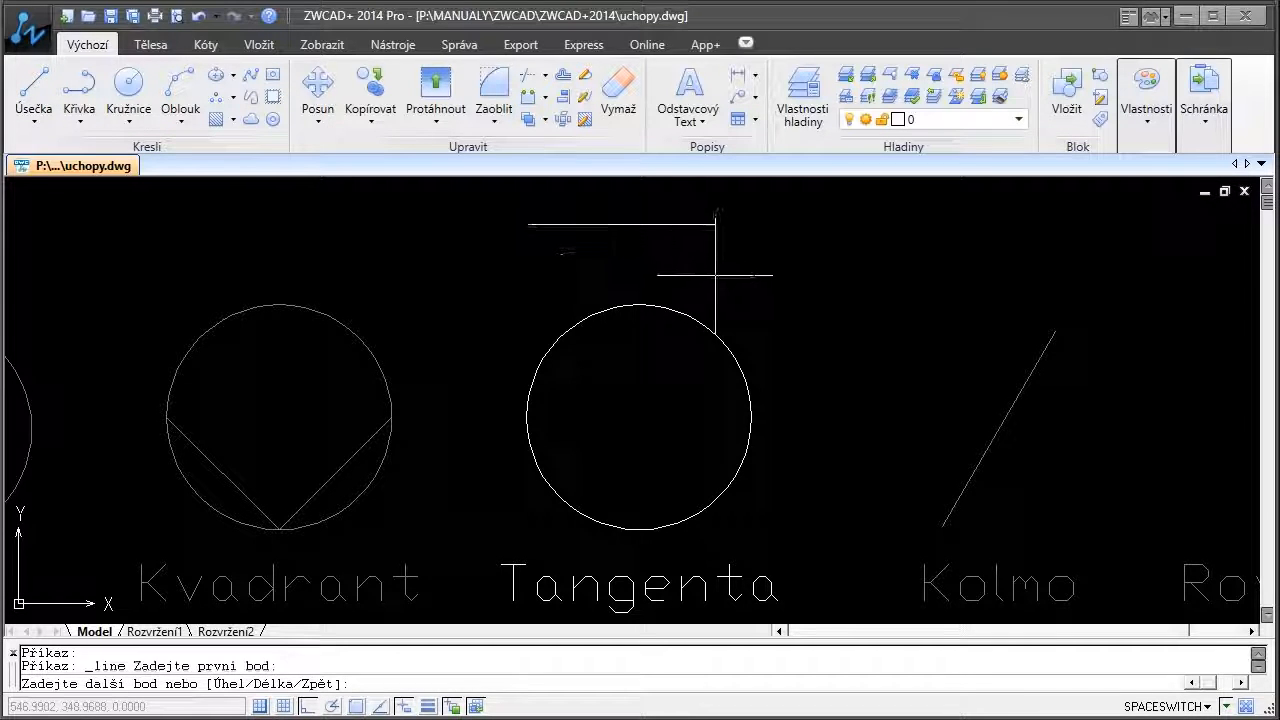
{"action": "right_click", "coordinate": [736, 302], "text": "shift"}
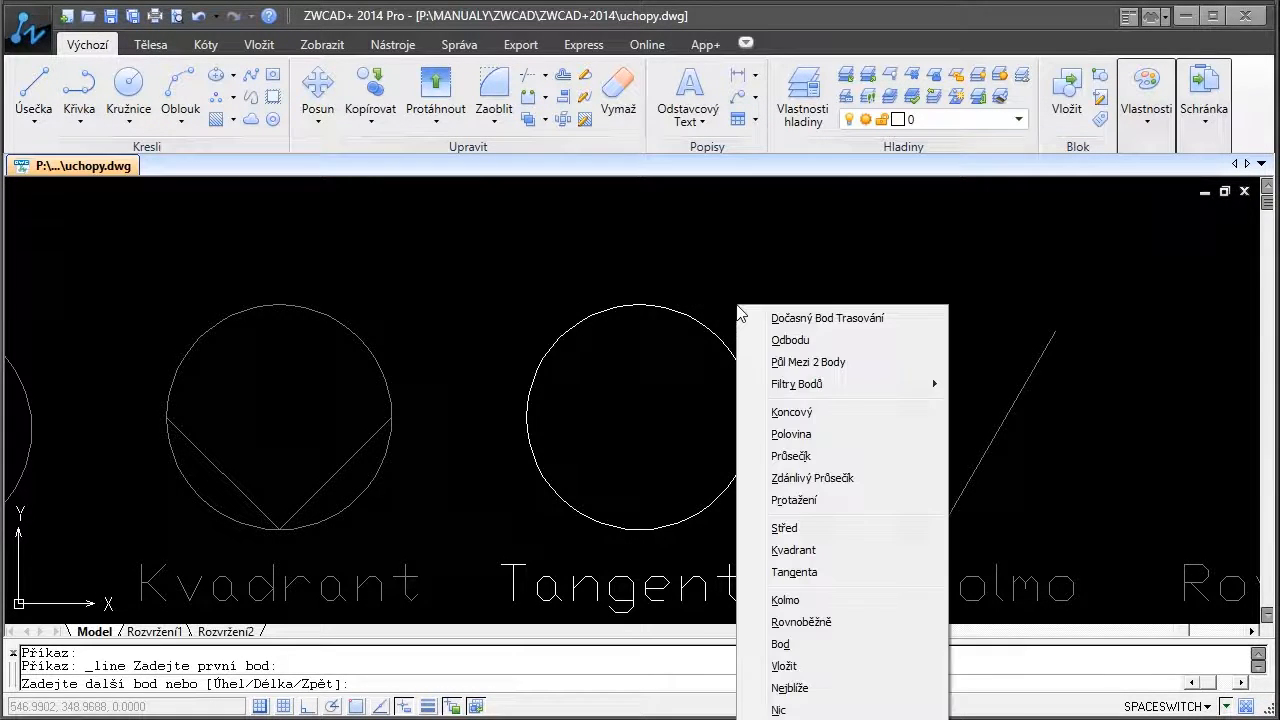
{"action": "left_click", "coordinate": [796, 572]}
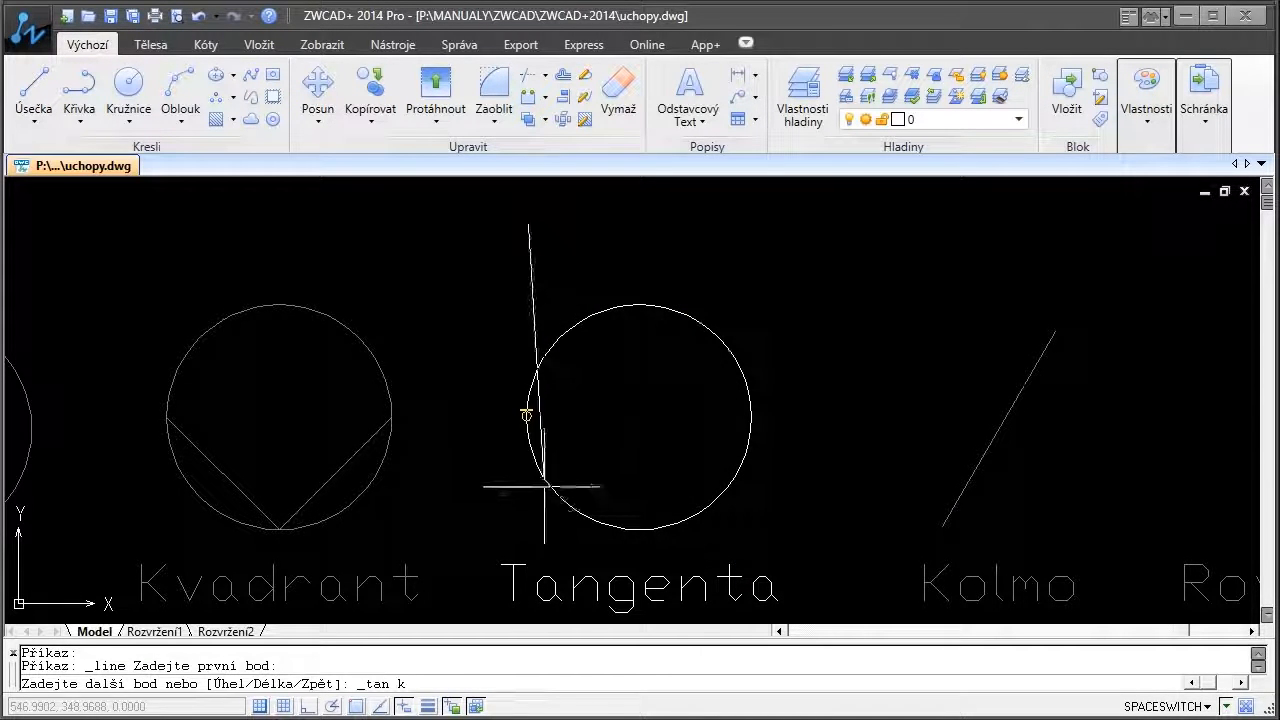
{"action": "left_click", "coordinate": [716, 330]}
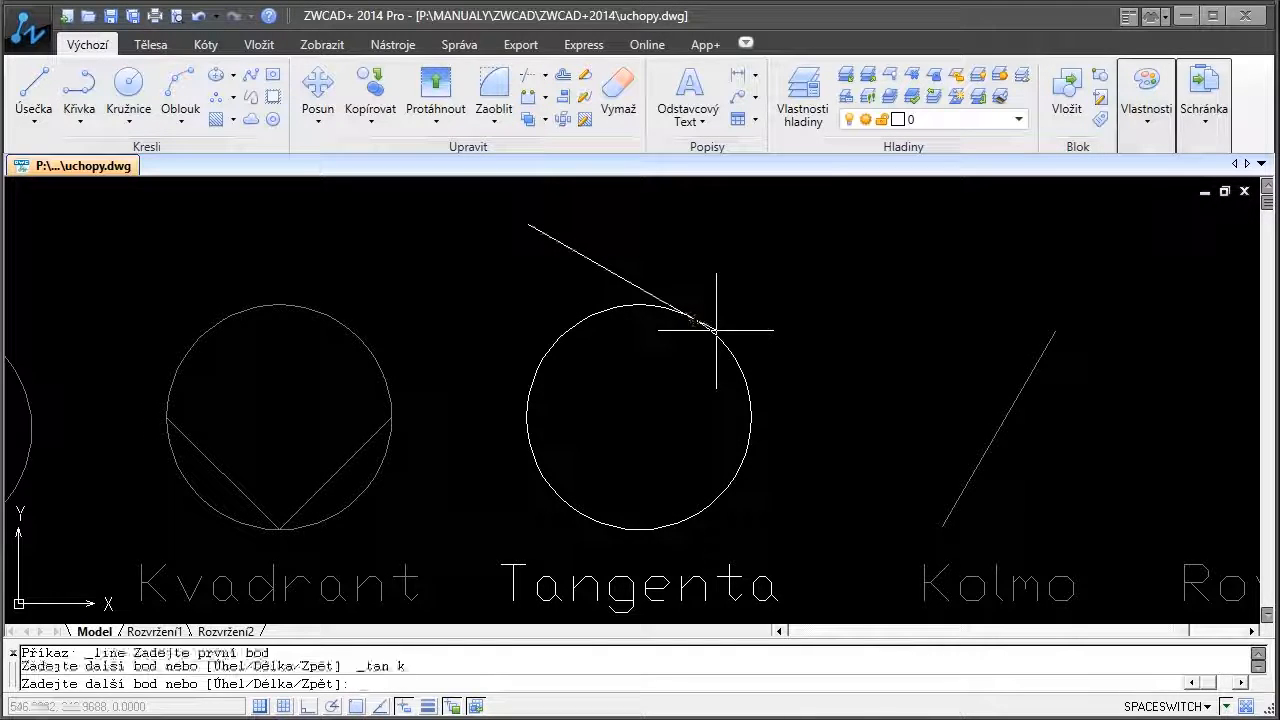
{"action": "key", "text": "Return"}
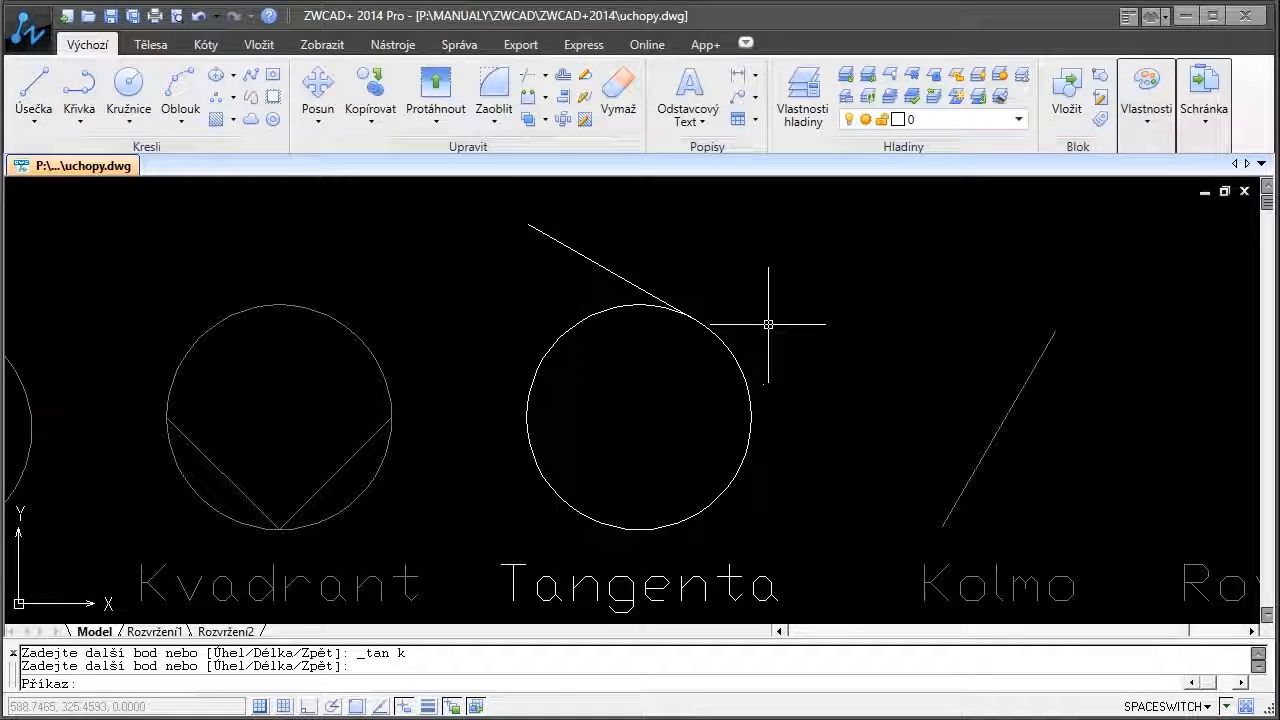
- Draw a line from a free point above and left of the Kolmo line perpendicular to it, using the Perpendicular (Kolmo) snap
{"action": "scroll", "coordinate": [768, 324], "scroll_direction": "down", "scroll_amount": 5}
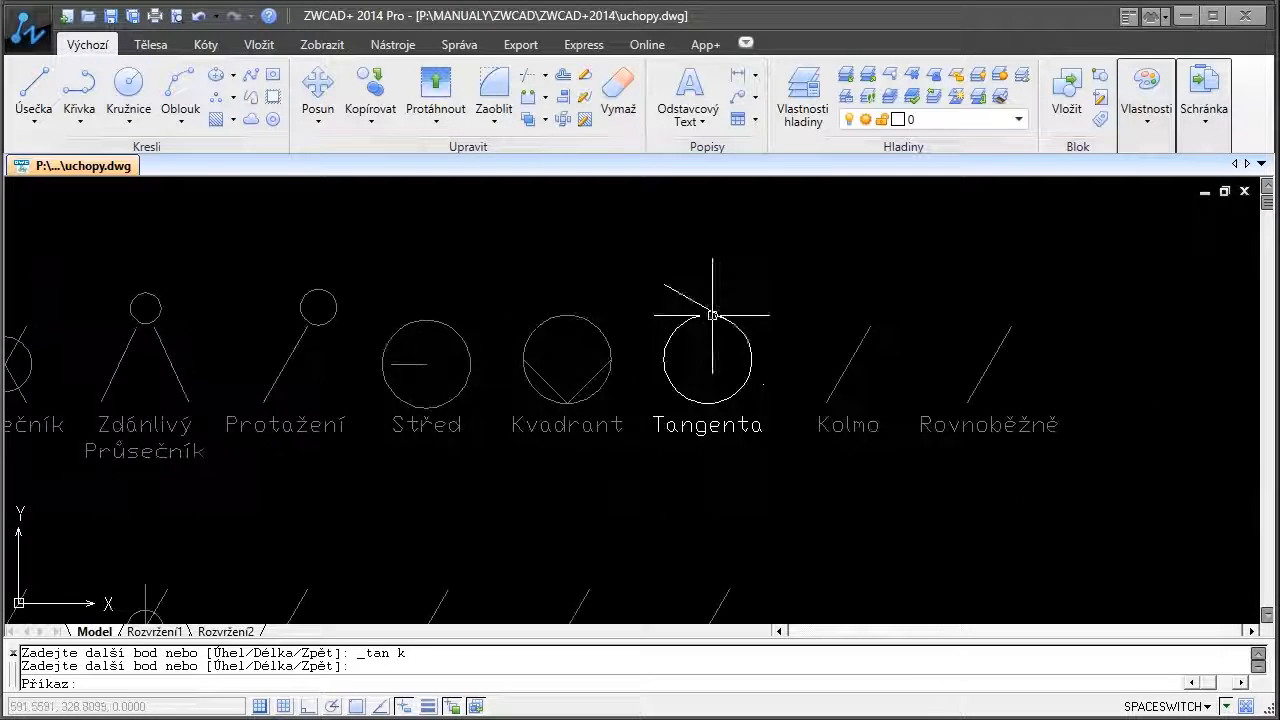
{"action": "middle_click_drag", "start_coordinate": [679, 316], "coordinate": [801, 292]}
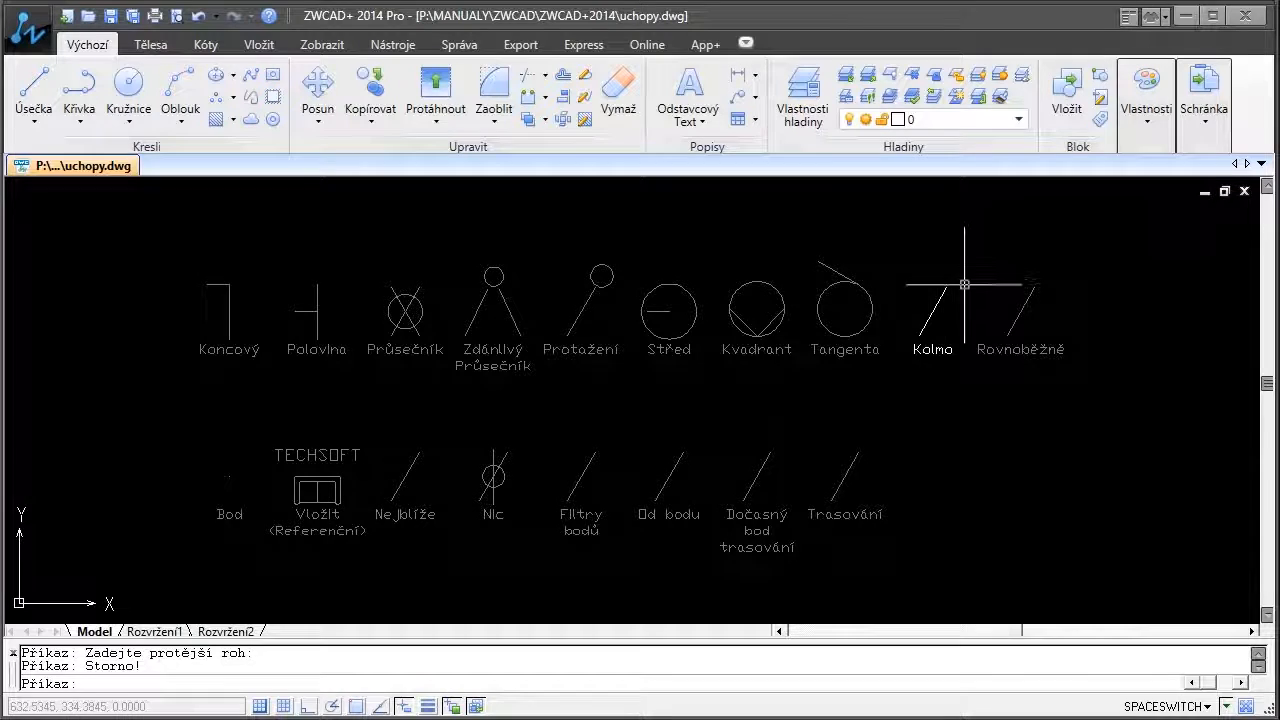
{"action": "middle_click_drag", "start_coordinate": [964, 284], "coordinate": [729, 331]}
{"action": "scroll", "coordinate": [722, 335], "scroll_direction": "up", "scroll_amount": 5}
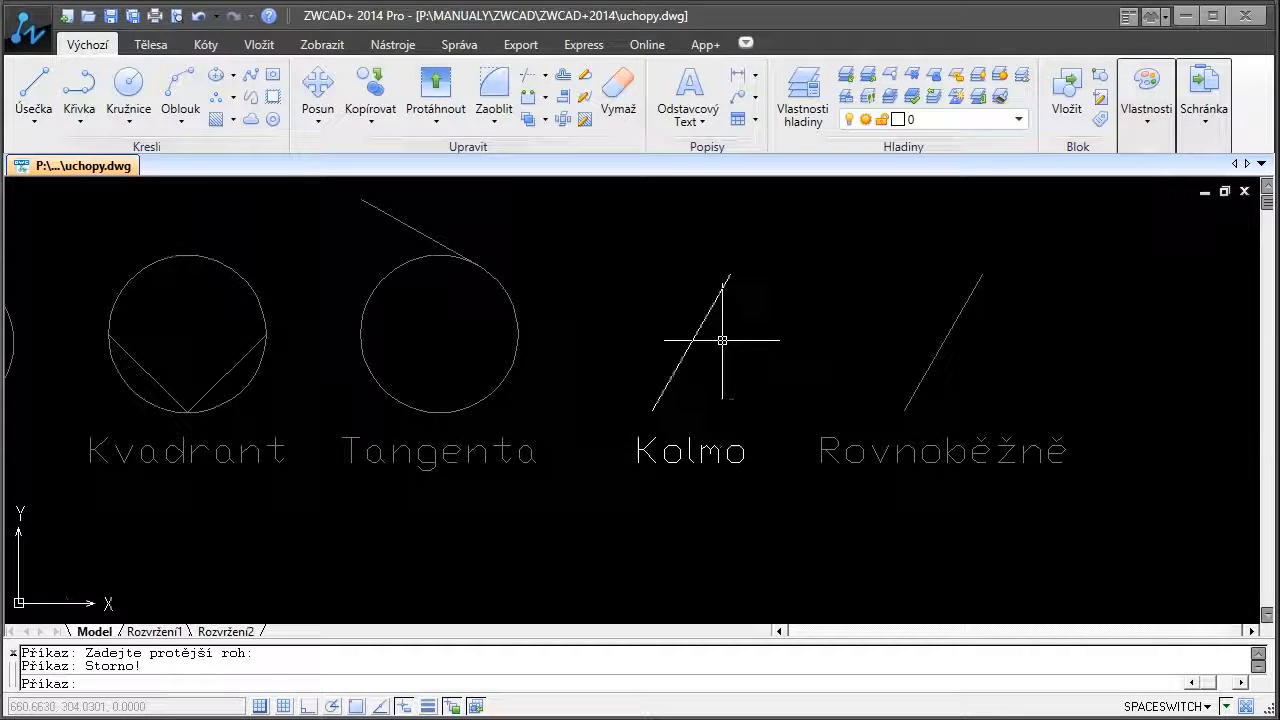
{"action": "scroll", "coordinate": [722, 340], "scroll_direction": "up", "scroll_amount": 2}
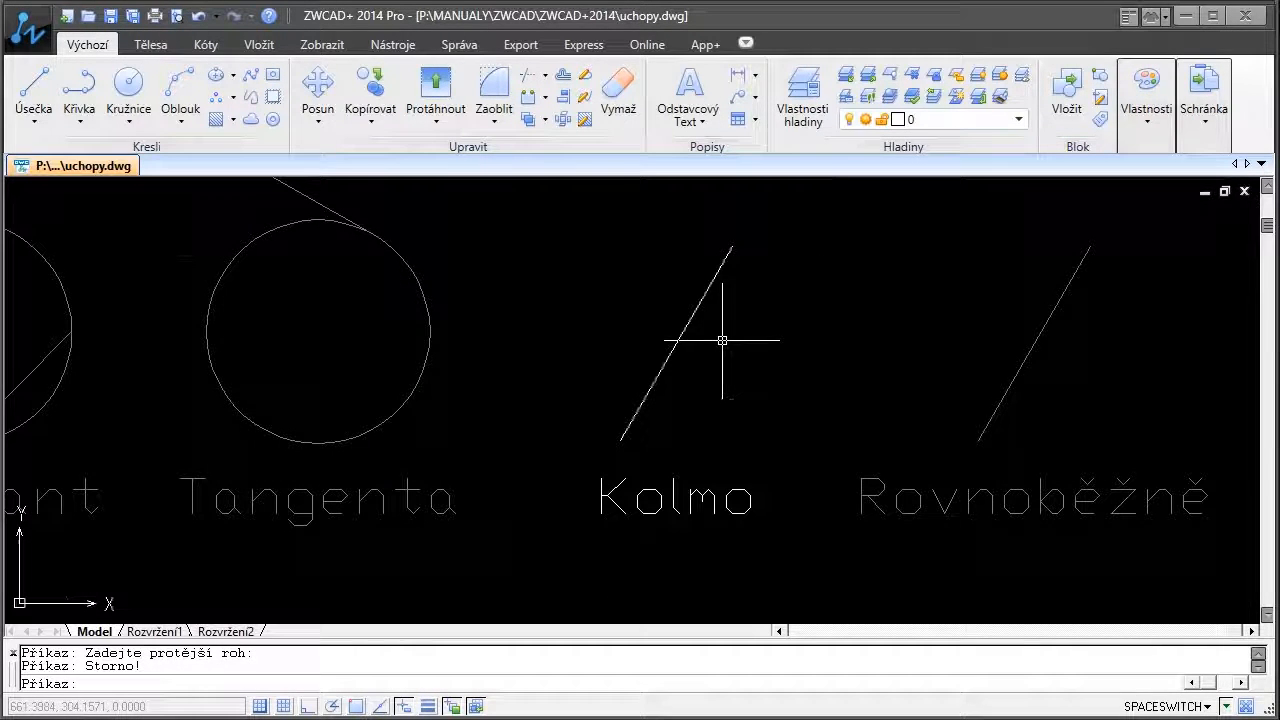
{"action": "left_click", "coordinate": [30, 95]}
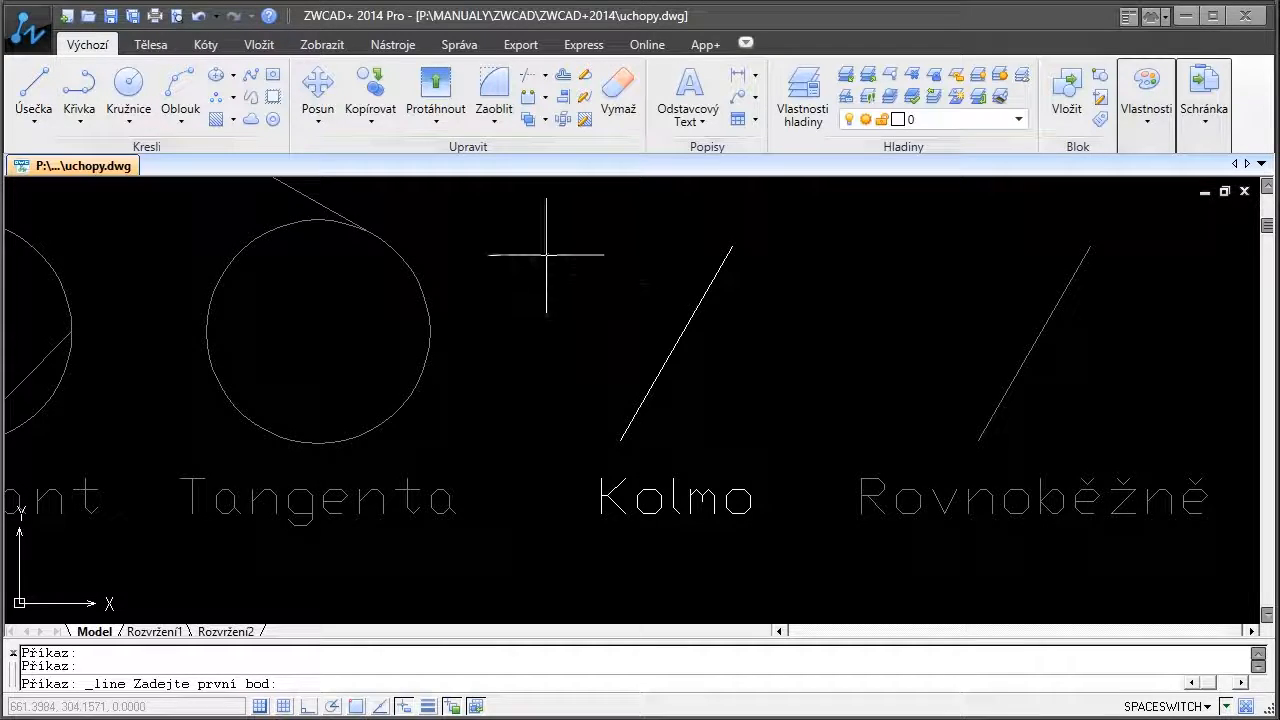
{"action": "left_click", "coordinate": [551, 285]}
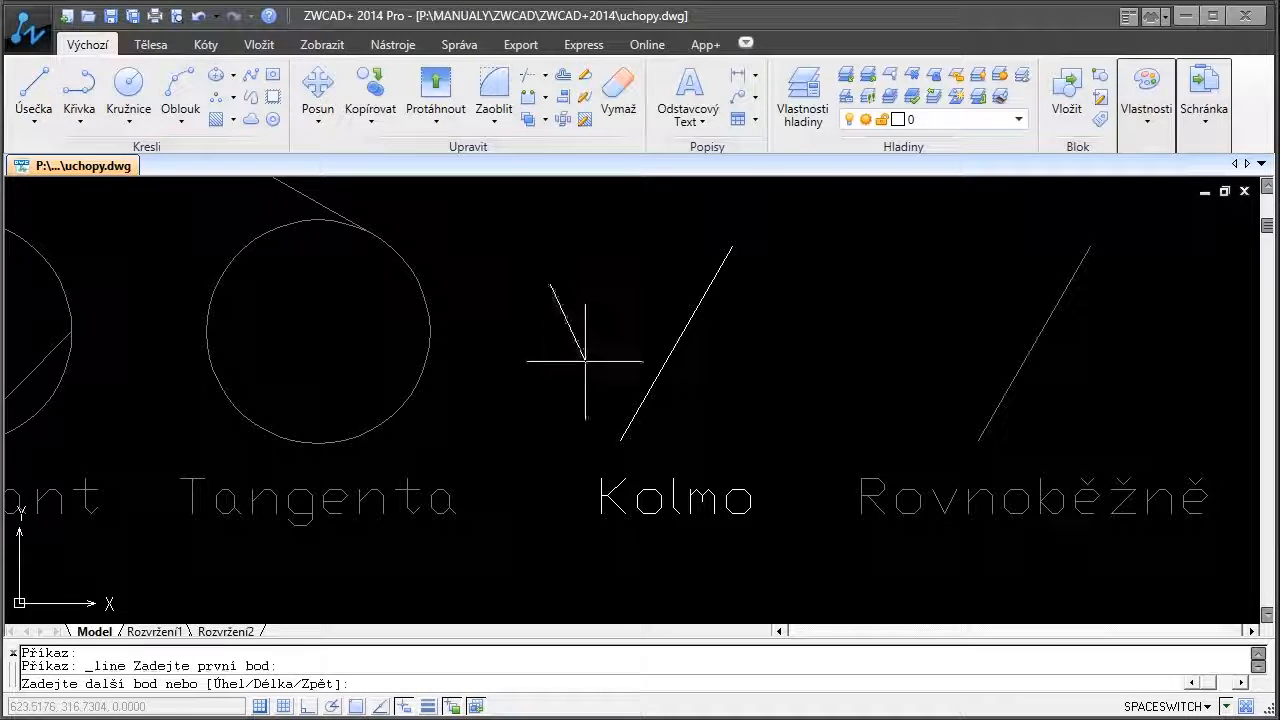
{"action": "right_click", "coordinate": [718, 290], "text": "shift"}
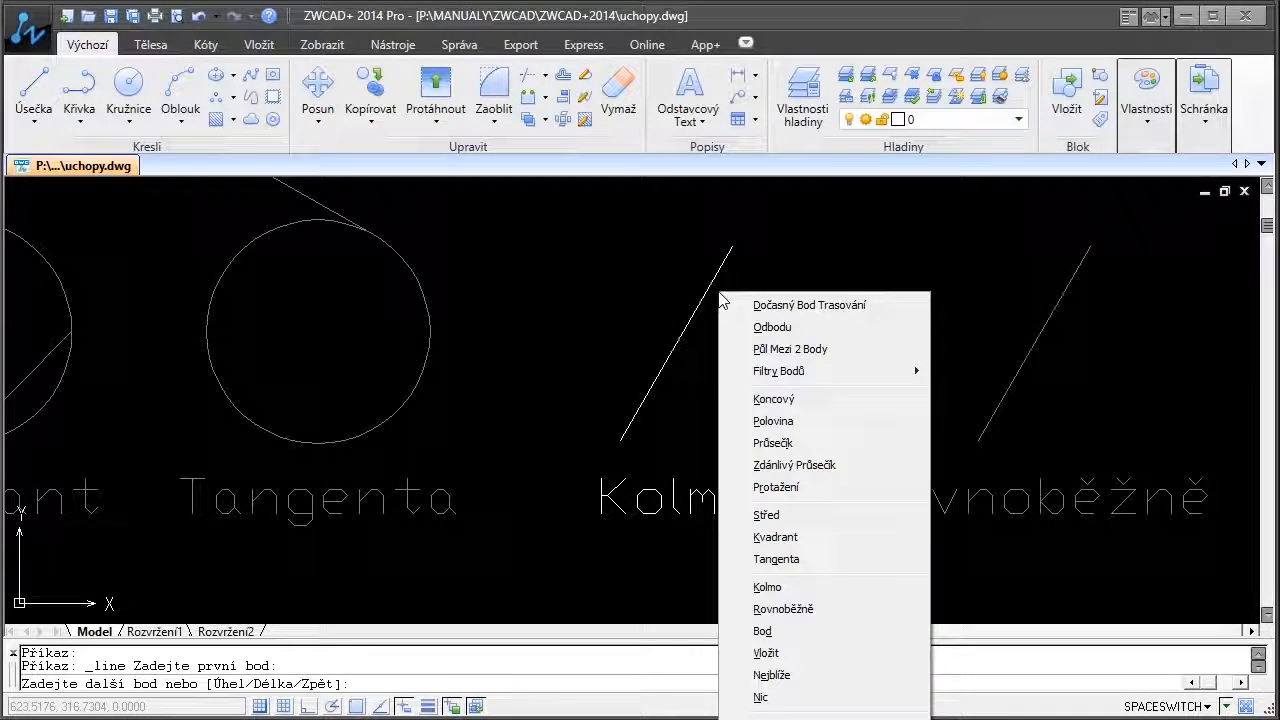
{"action": "left_click", "coordinate": [767, 587]}
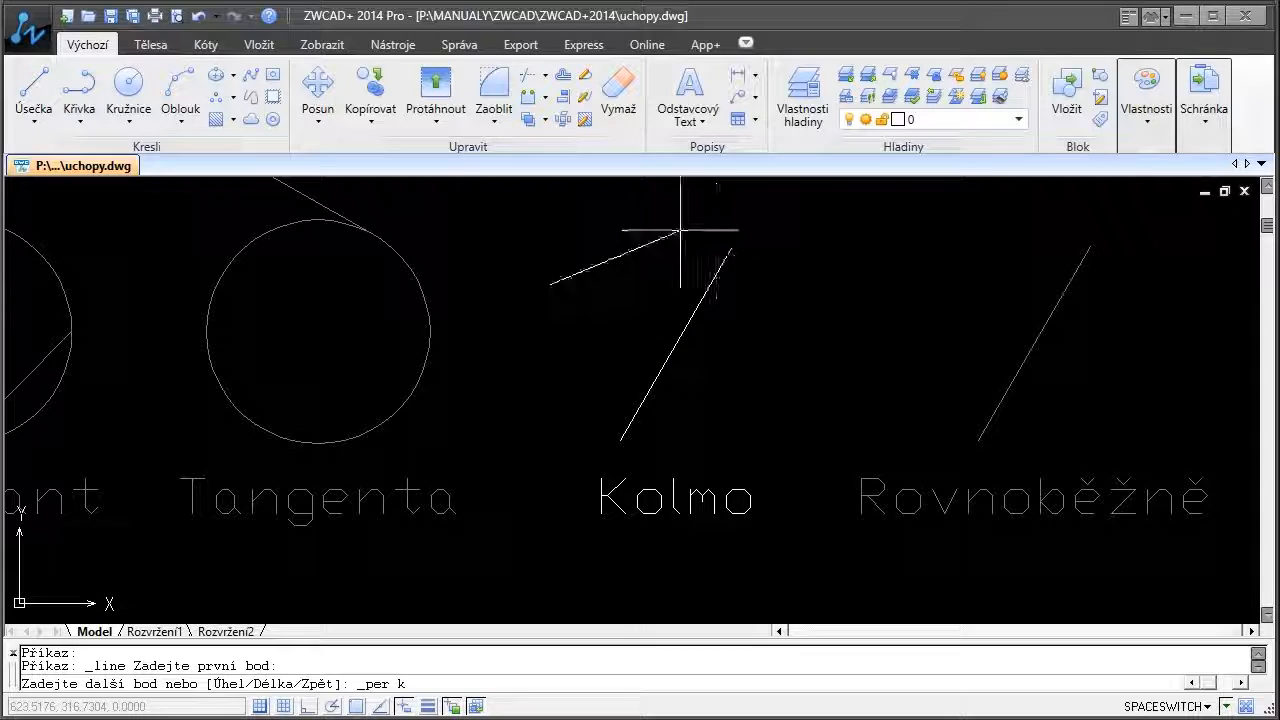
{"action": "left_click", "coordinate": [722, 266]}
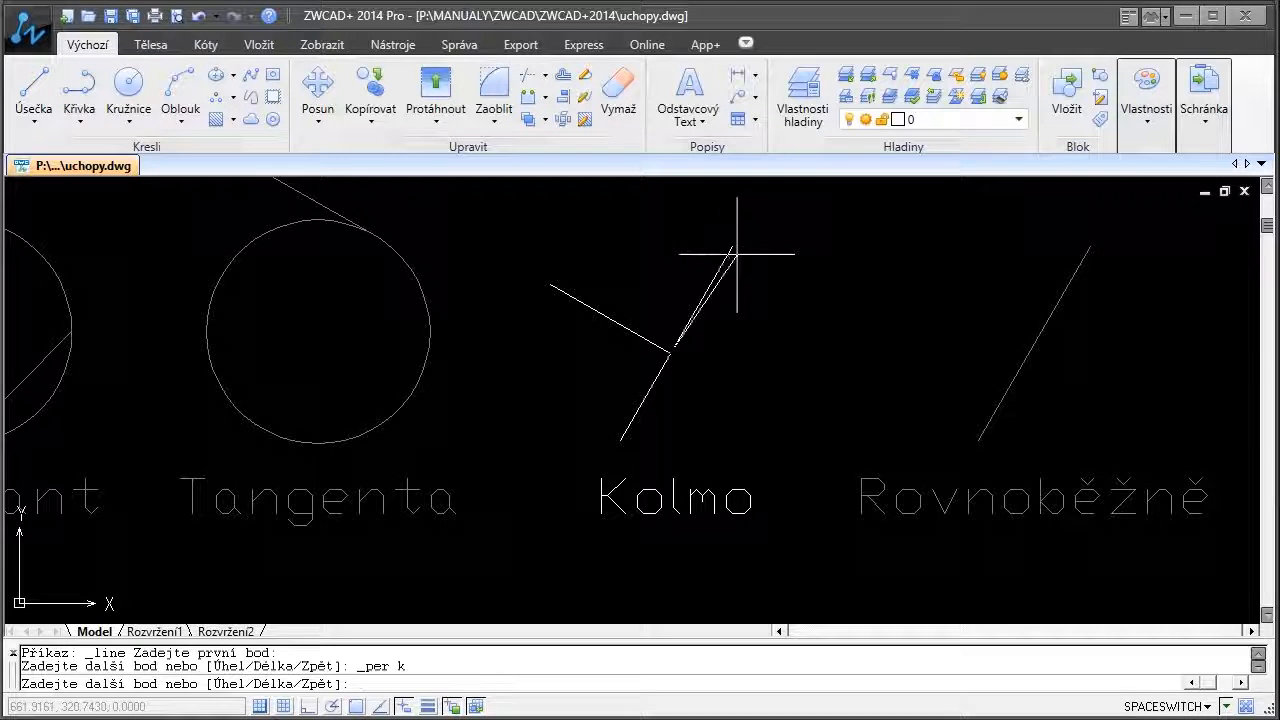
{"action": "key", "text": "Return"}
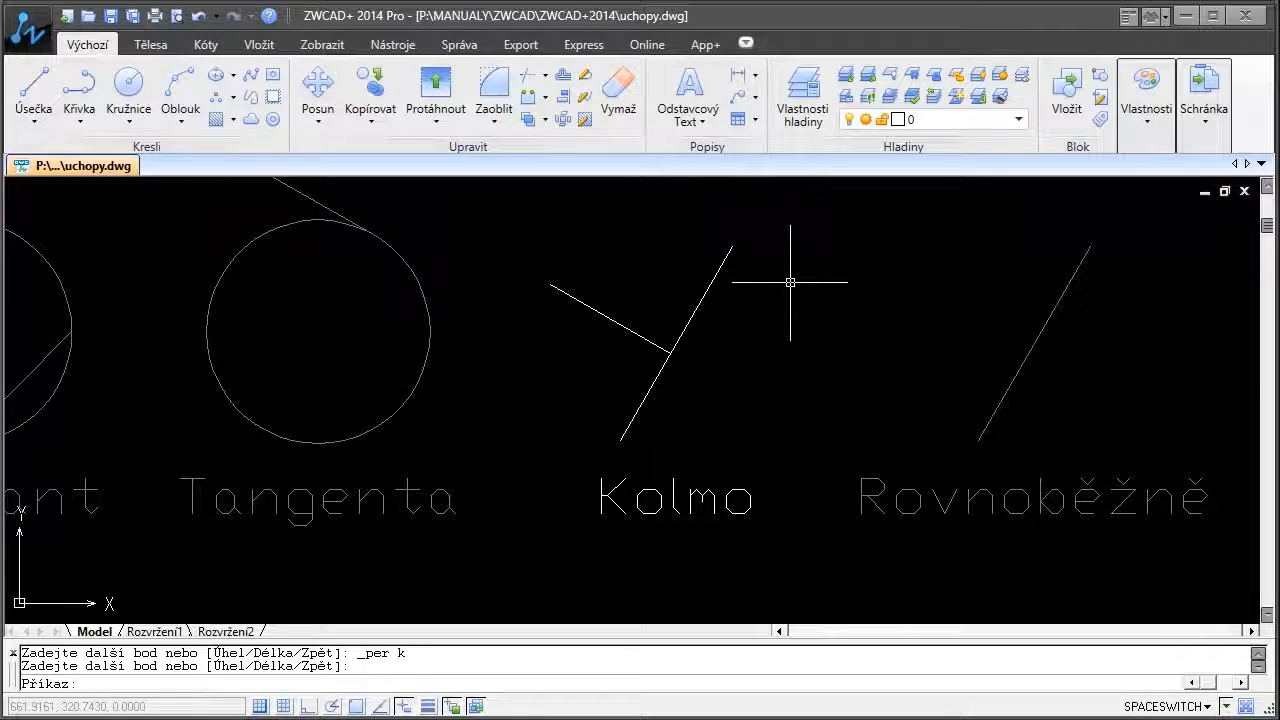
- Draw a line parallel to the Rovnoběžně line, upward from a free point to the right of its lower end, using the Parallel (Rovnoběžně) snap
{"action": "scroll", "coordinate": [809, 282], "scroll_direction": "down", "scroll_amount": 6}
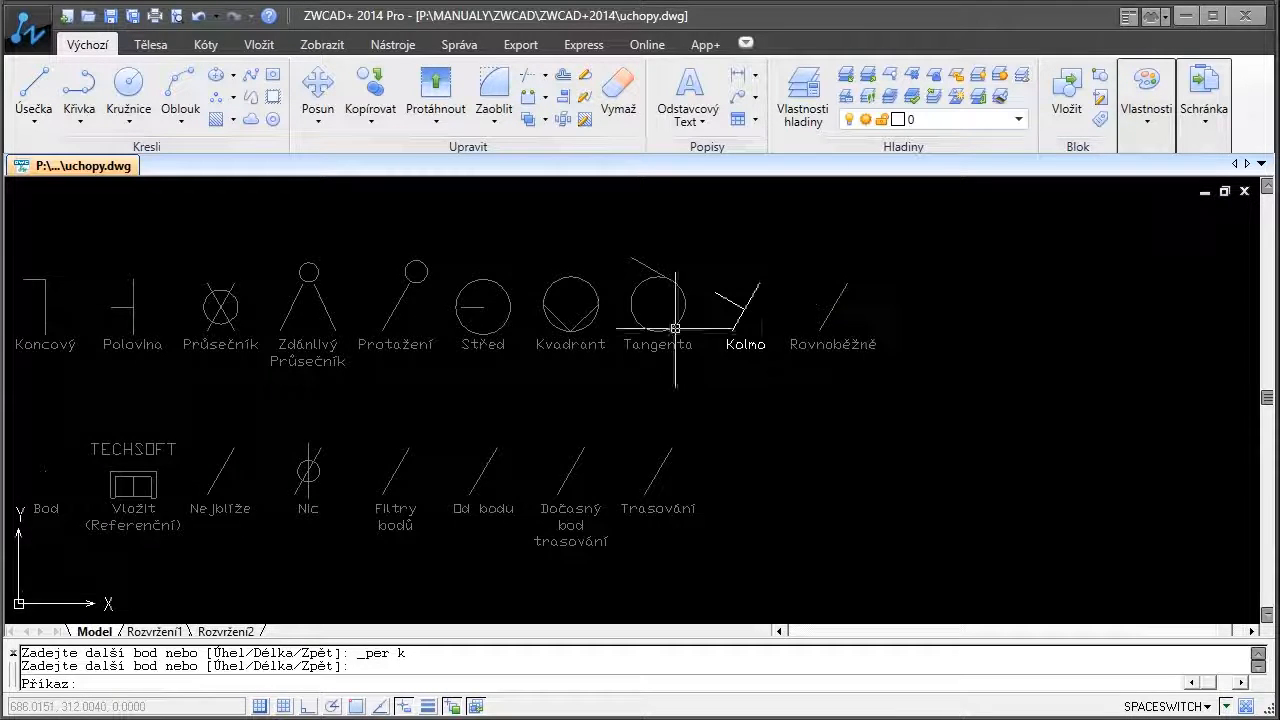
{"action": "middle_click_drag", "start_coordinate": [660, 337], "coordinate": [750, 338]}
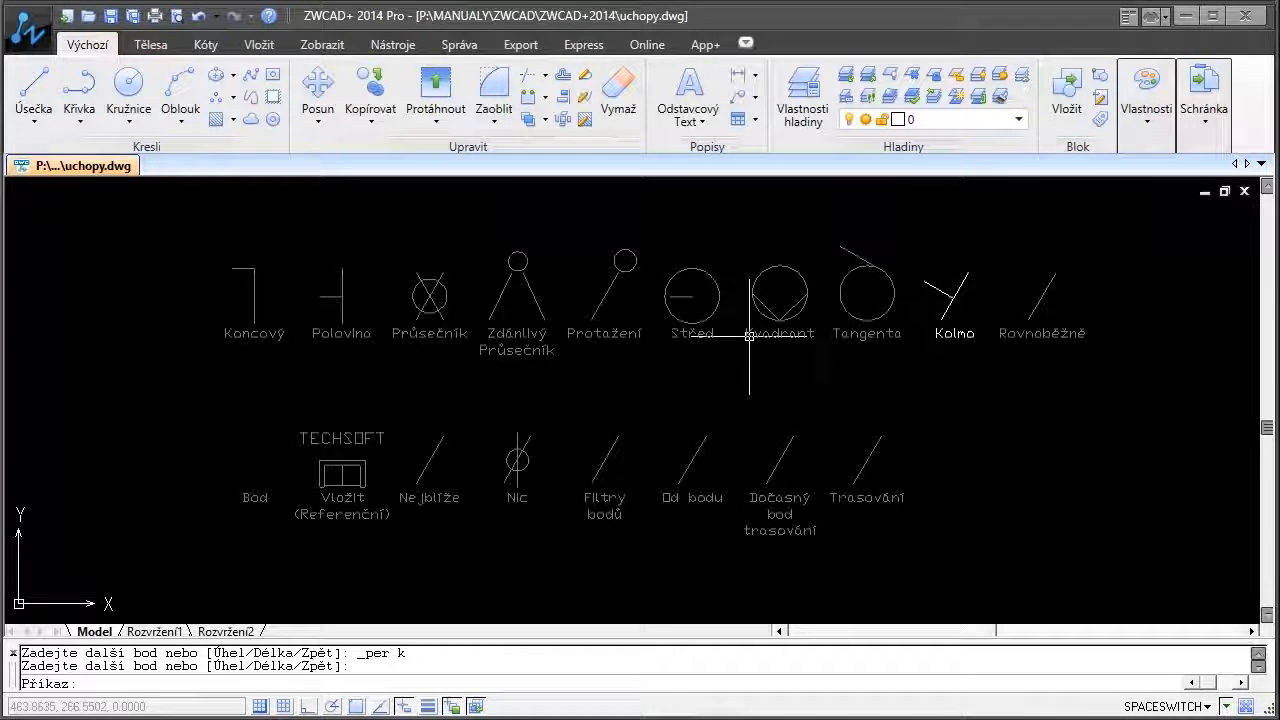
{"action": "key", "text": "Escape"}
{"action": "key", "text": "Escape"}
{"action": "scroll", "coordinate": [1101, 286], "scroll_direction": "up", "scroll_amount": 2}
{"action": "scroll", "coordinate": [1101, 286], "scroll_direction": "up", "scroll_amount": 5}
{"action": "middle_click_drag", "start_coordinate": [975, 273], "coordinate": [847, 323]}
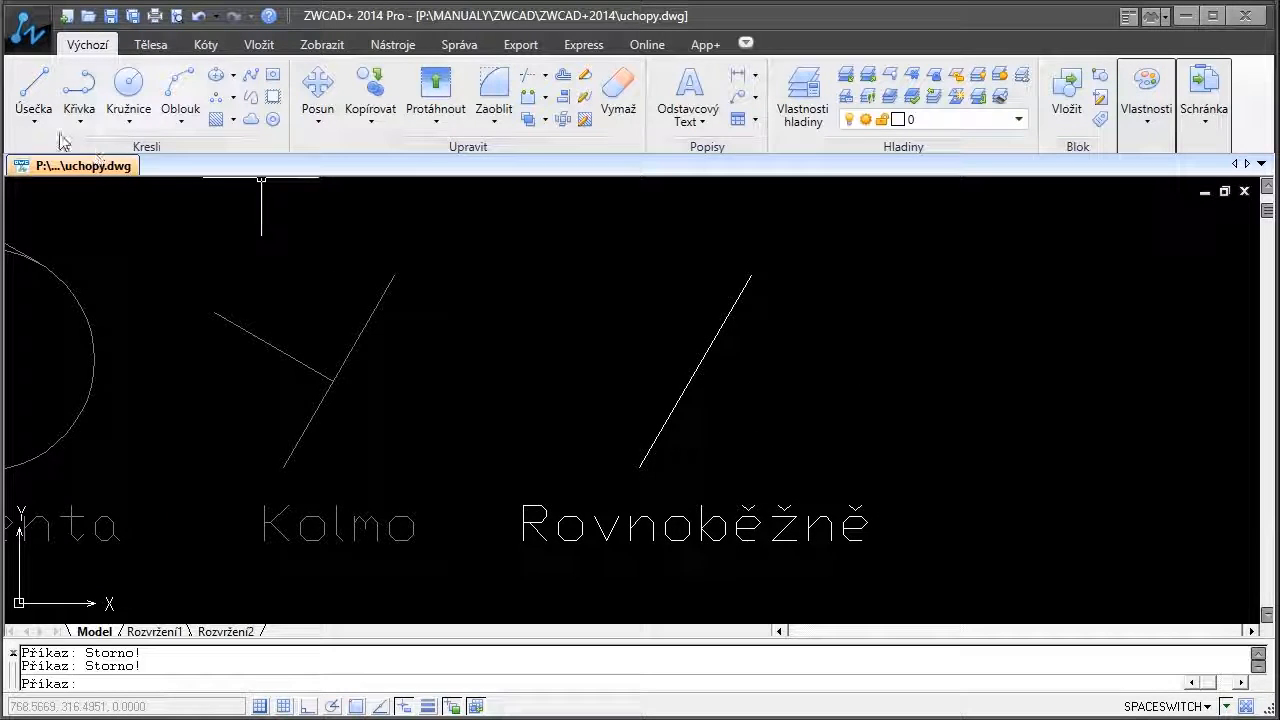
{"action": "left_click", "coordinate": [30, 91]}
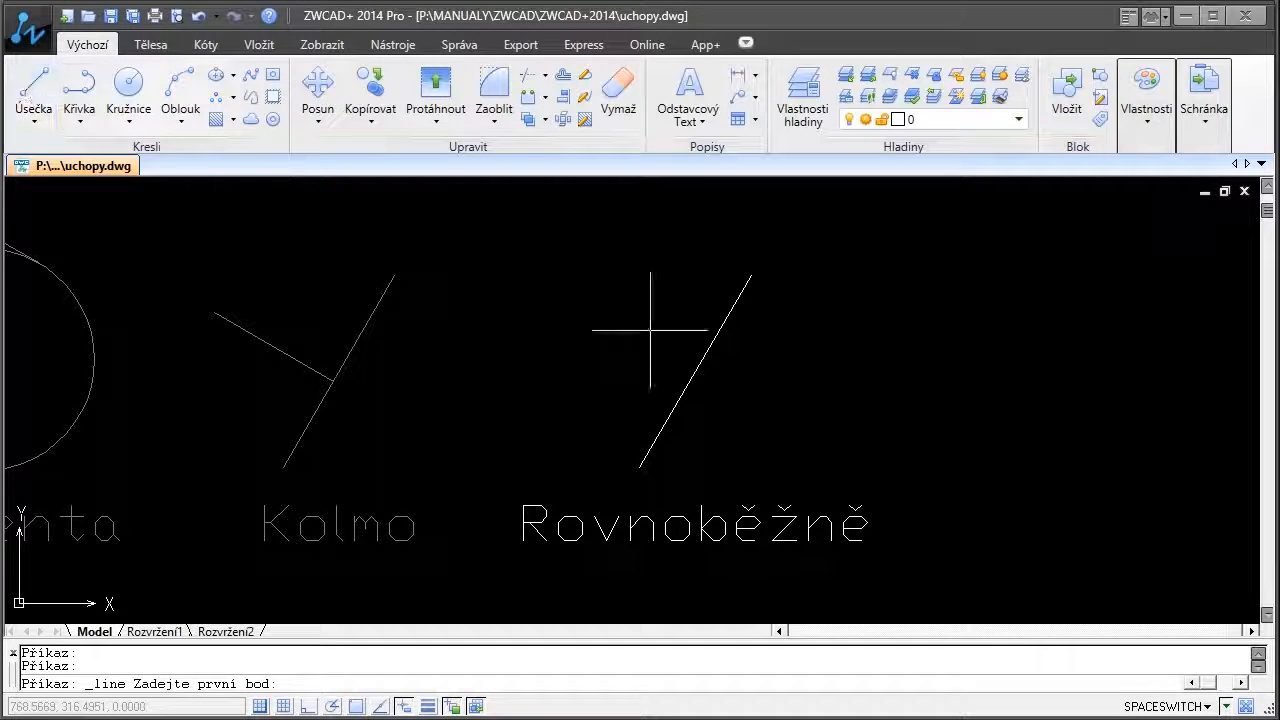
{"action": "left_click", "coordinate": [721, 466]}
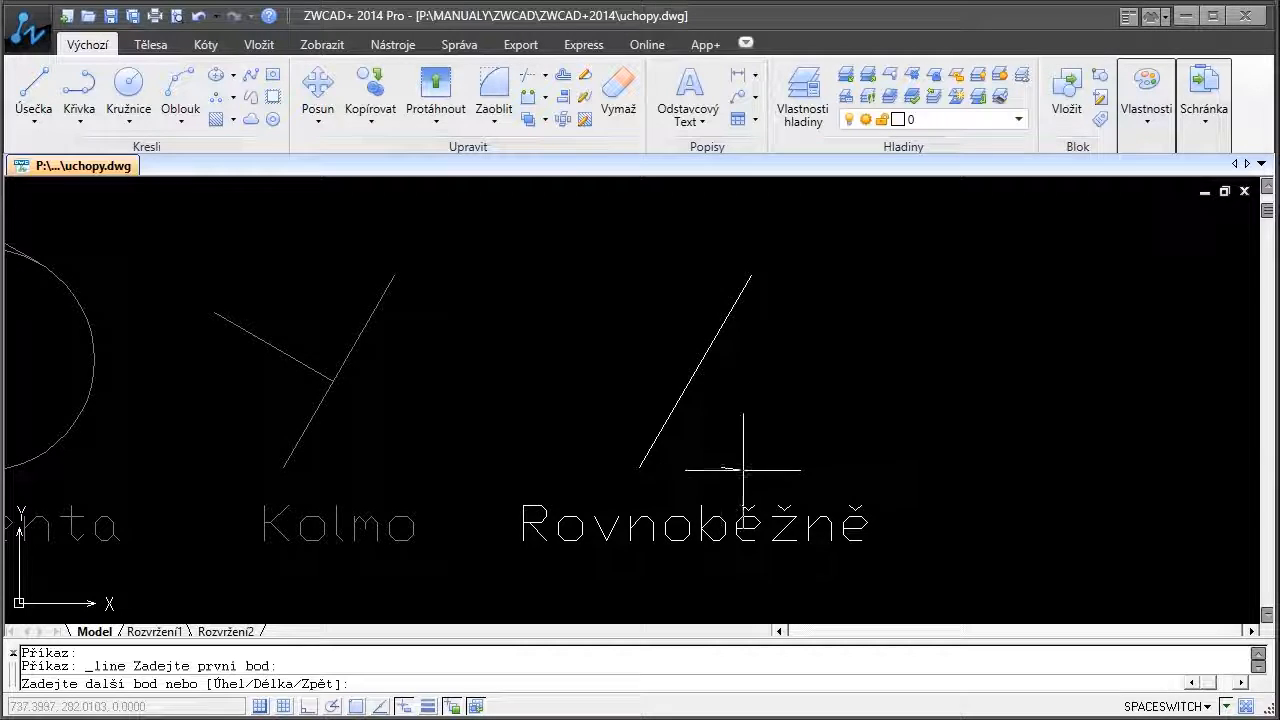
{"action": "right_click", "coordinate": [793, 380], "text": "shift"}
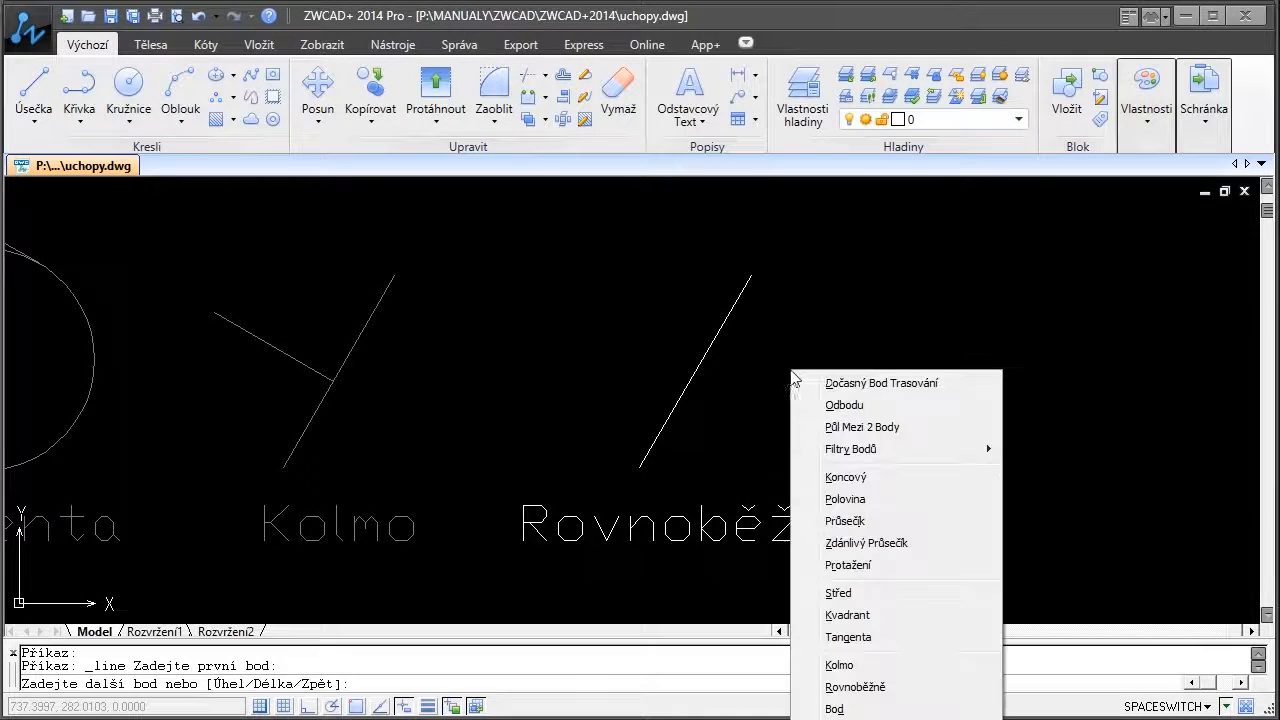
{"action": "scroll", "coordinate": [855, 688], "scroll_direction": "up", "scroll_amount": 2}
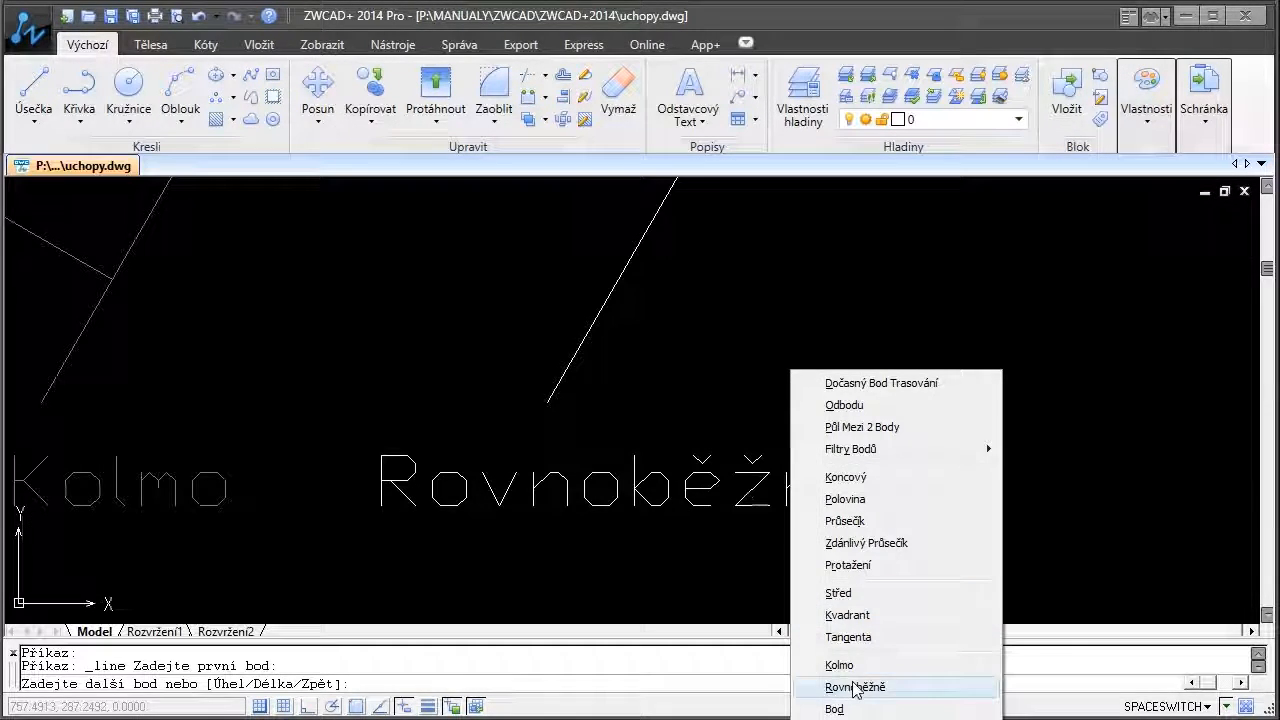
{"action": "left_click", "coordinate": [855, 688]}
{"action": "scroll", "coordinate": [760, 390], "scroll_direction": "down", "scroll_amount": 3}
{"action": "scroll", "coordinate": [738, 380], "scroll_direction": "up", "scroll_amount": 2}
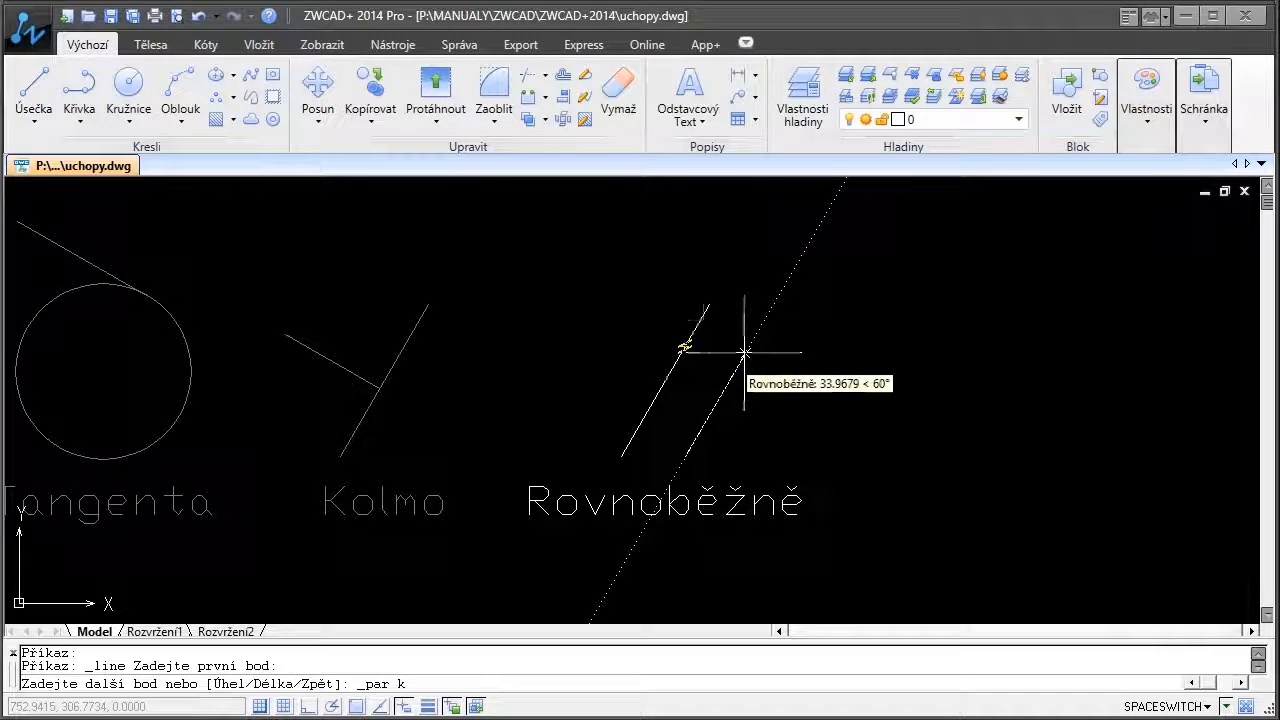
{"action": "left_click", "coordinate": [777, 298]}
{"action": "key", "text": "Return"}
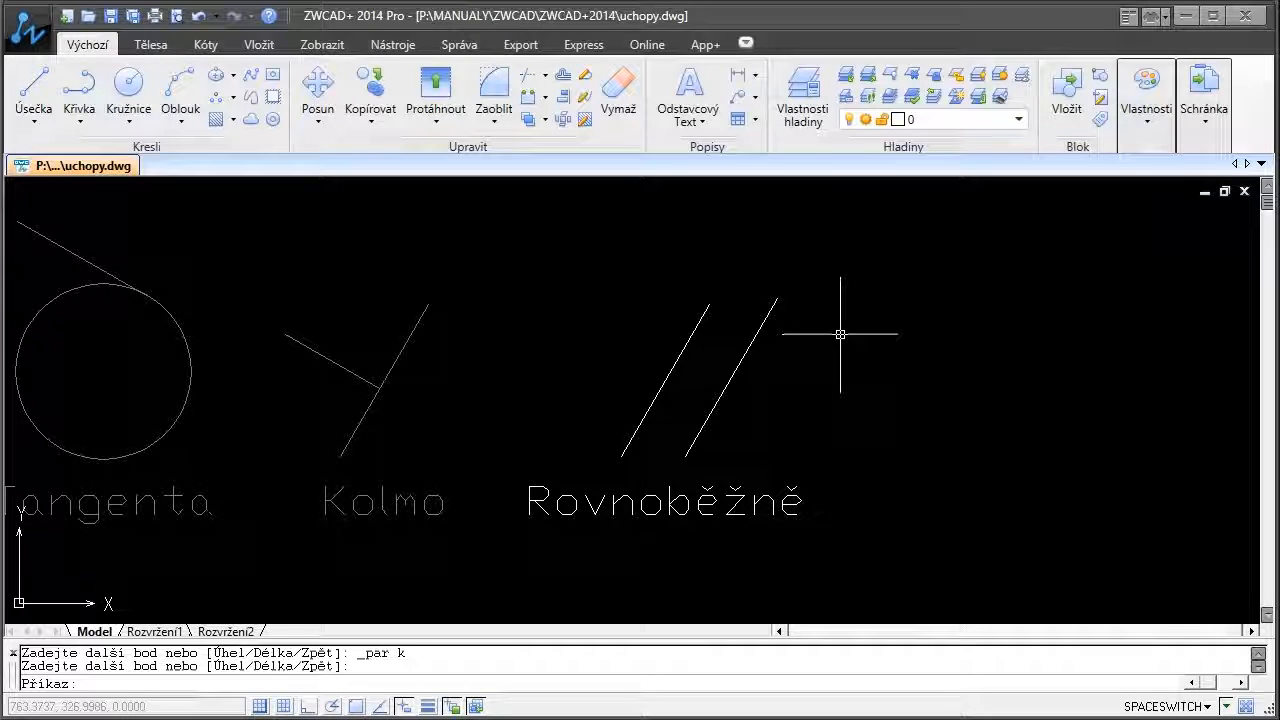
- Draw a horizontal line 10 units long leftward from the point above the Bod label, using the Node (Bod) snap
{"action": "scroll", "coordinate": [850, 332], "scroll_direction": "down", "scroll_amount": 4}
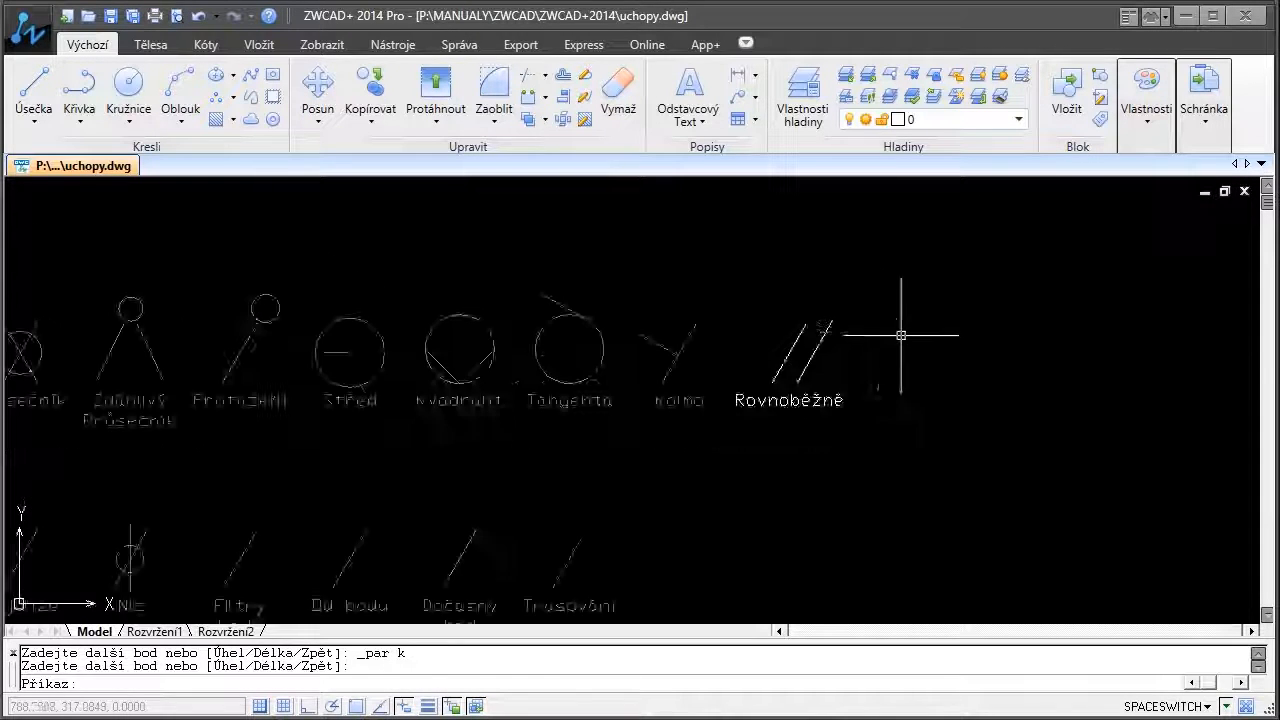
{"action": "scroll", "coordinate": [380, 410], "scroll_direction": "up", "scroll_amount": 2}
{"action": "middle_click_drag", "start_coordinate": [443, 411], "coordinate": [486, 376]}
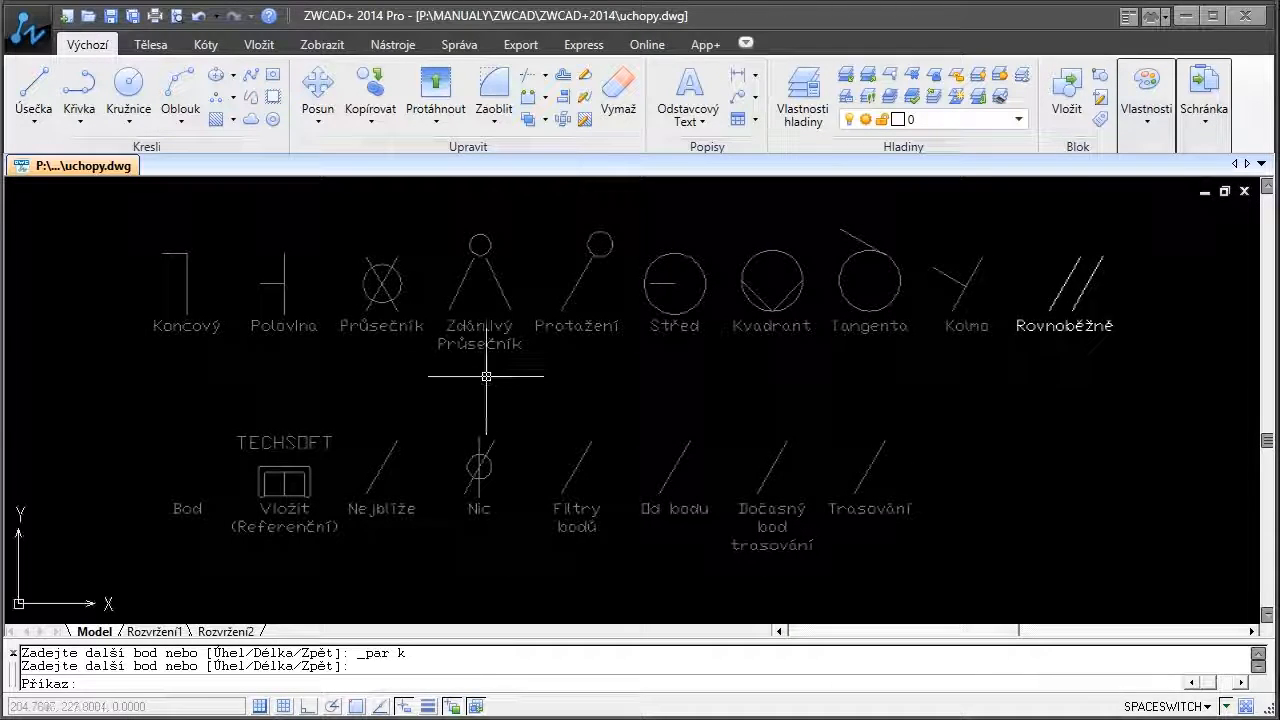
{"action": "left_click", "coordinate": [487, 374]}
{"action": "key", "text": "Escape"}
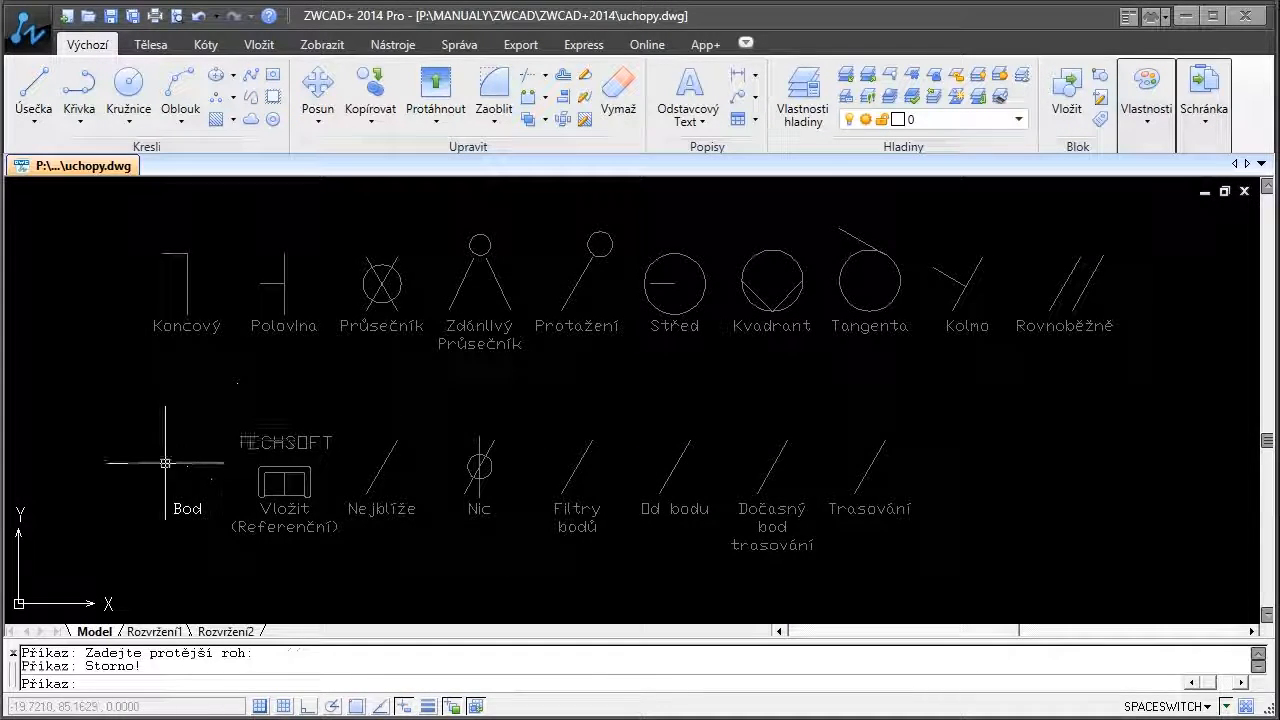
{"action": "middle_click_drag", "start_coordinate": [117, 454], "coordinate": [543, 371]}
{"action": "scroll", "coordinate": [586, 400], "scroll_direction": "up", "scroll_amount": 4}
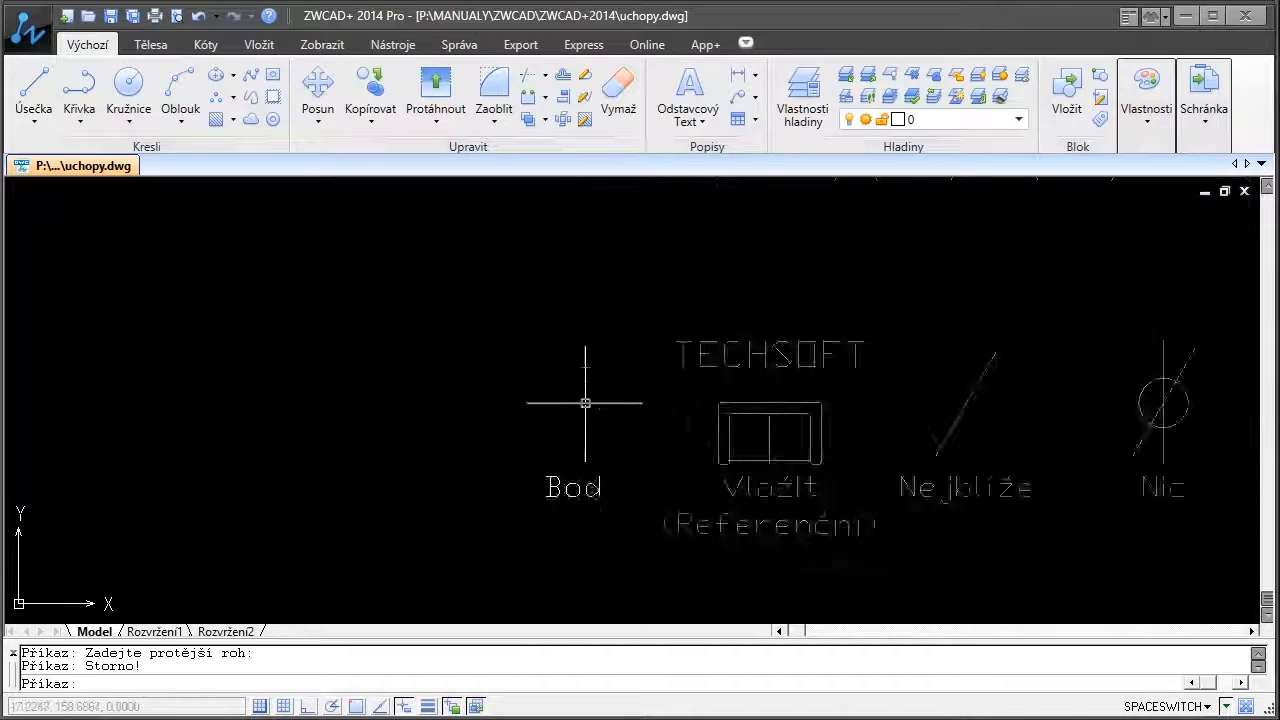
{"action": "scroll", "coordinate": [586, 403], "scroll_direction": "up", "scroll_amount": 3}
{"action": "middle_click_drag", "start_coordinate": [580, 417], "coordinate": [604, 409]}
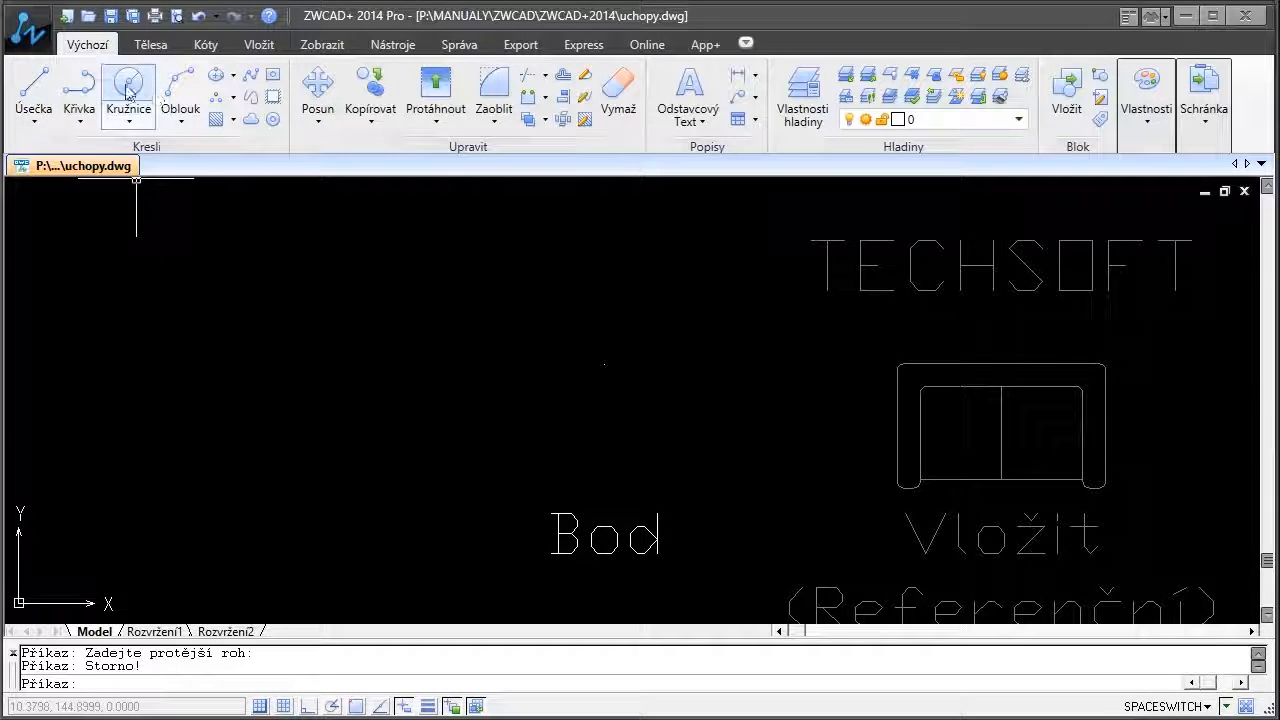
{"action": "left_click", "coordinate": [35, 88]}
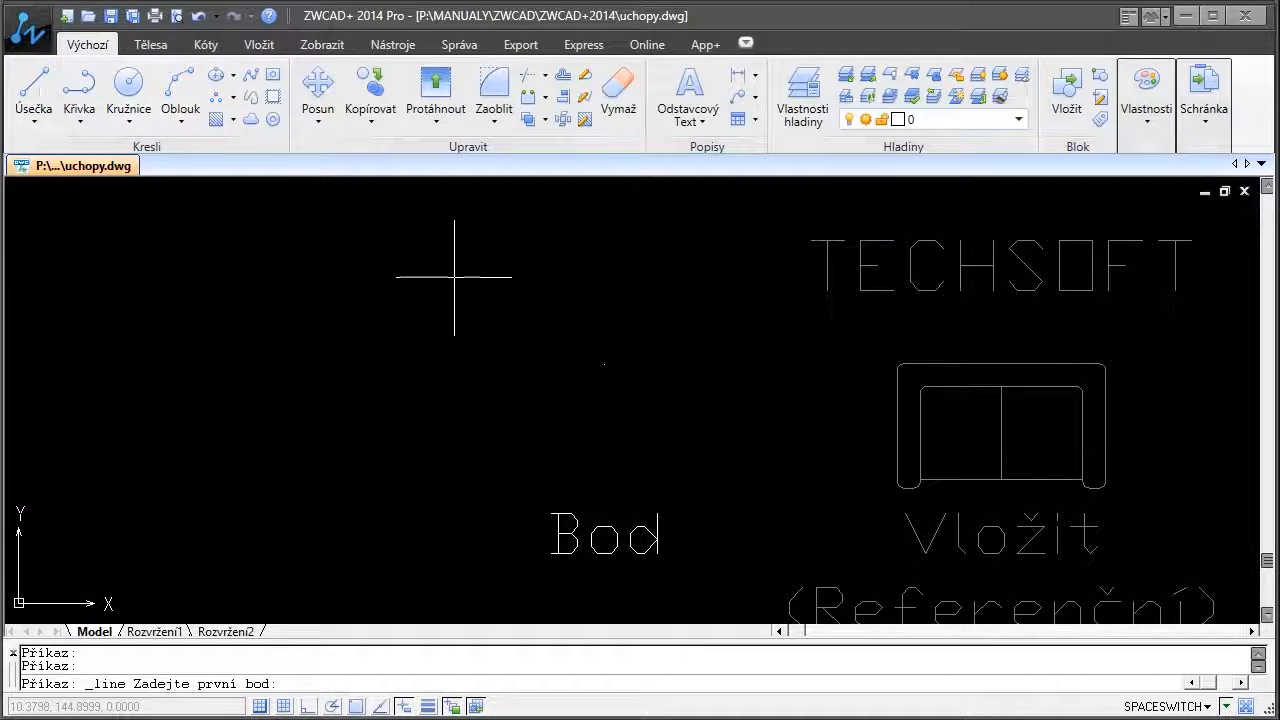
{"action": "right_click", "coordinate": [461, 282], "text": "shift"}
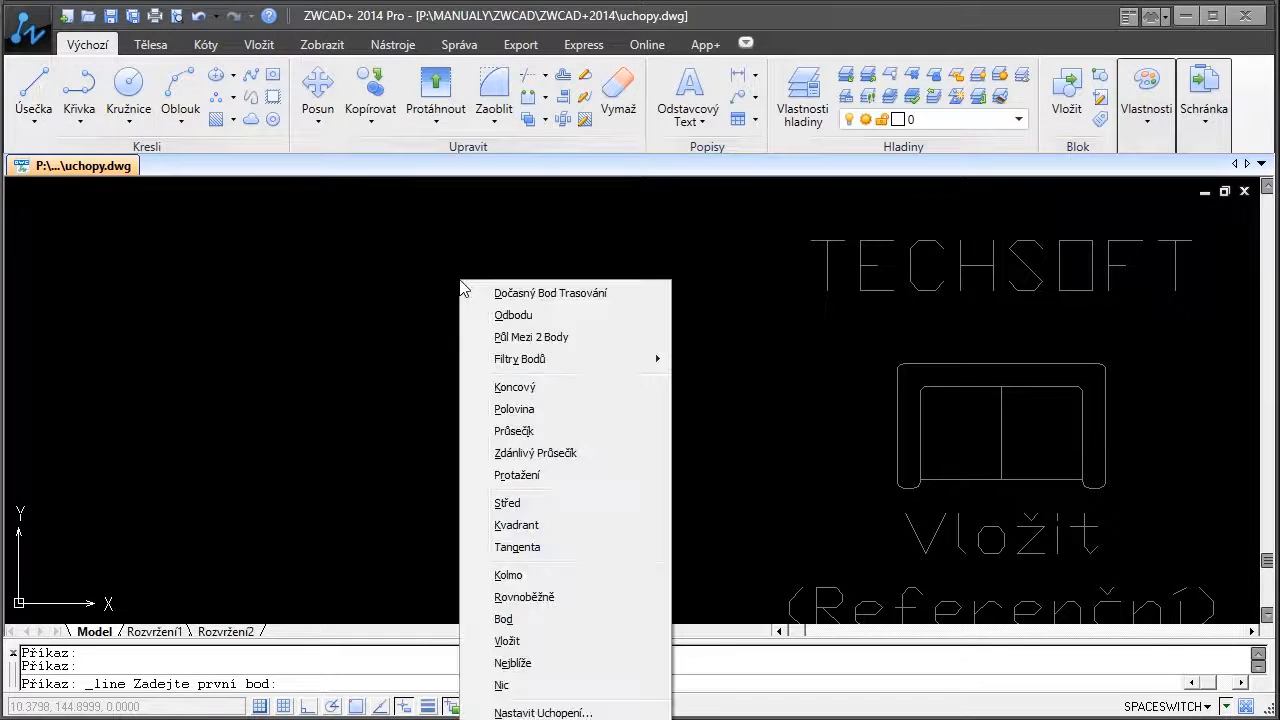
{"action": "left_click", "coordinate": [503, 619]}
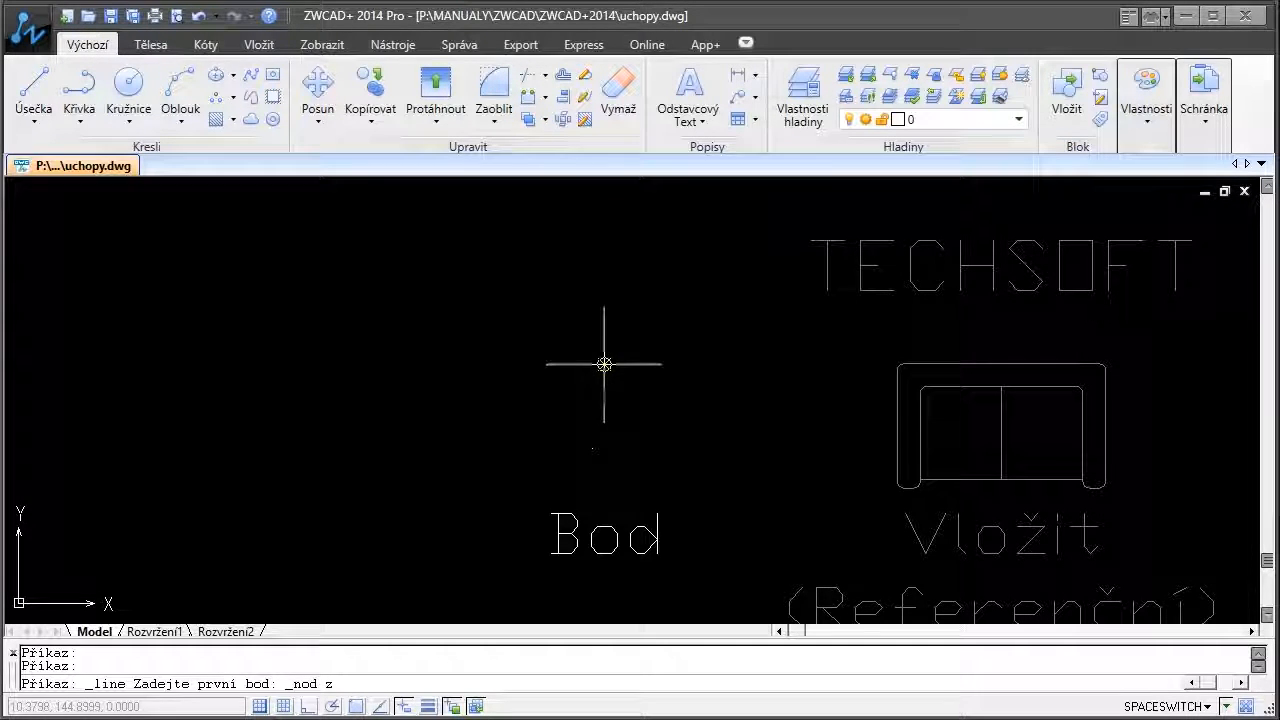
{"action": "left_click", "coordinate": [604, 364]}
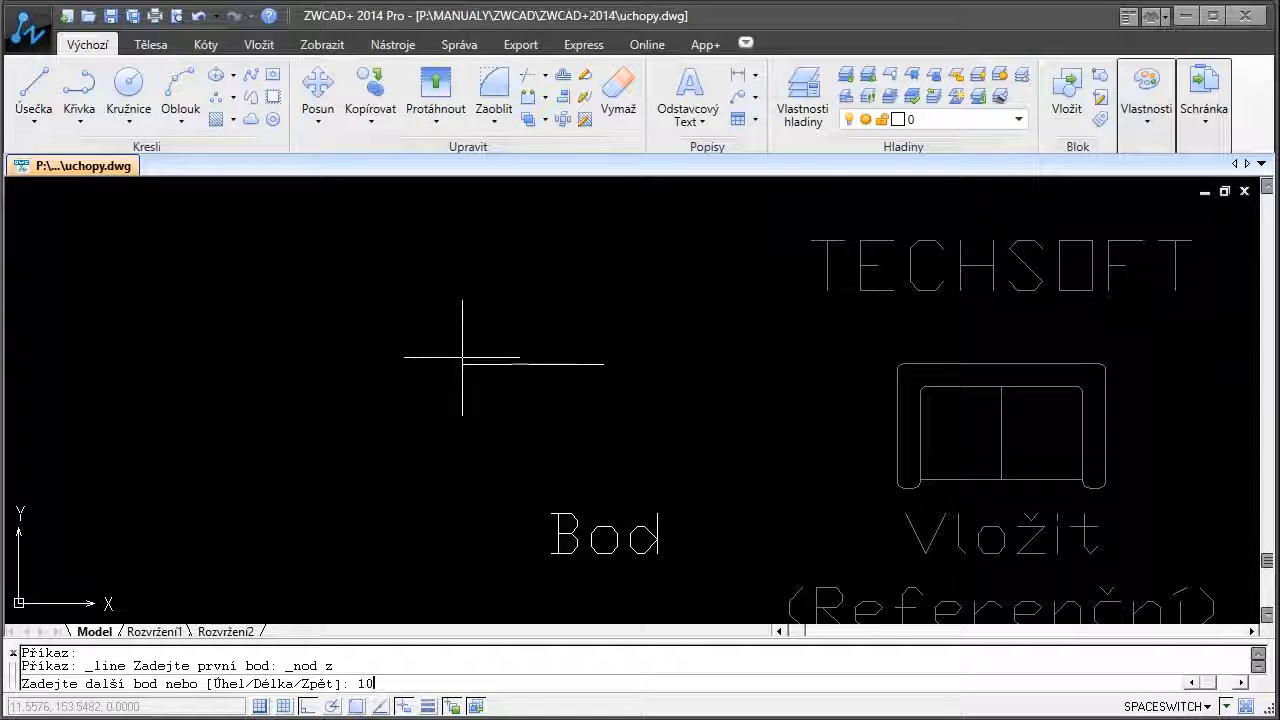
{"action": "type", "text": "10"}
{"action": "key", "text": "Return"}
{"action": "key", "text": "Return"}
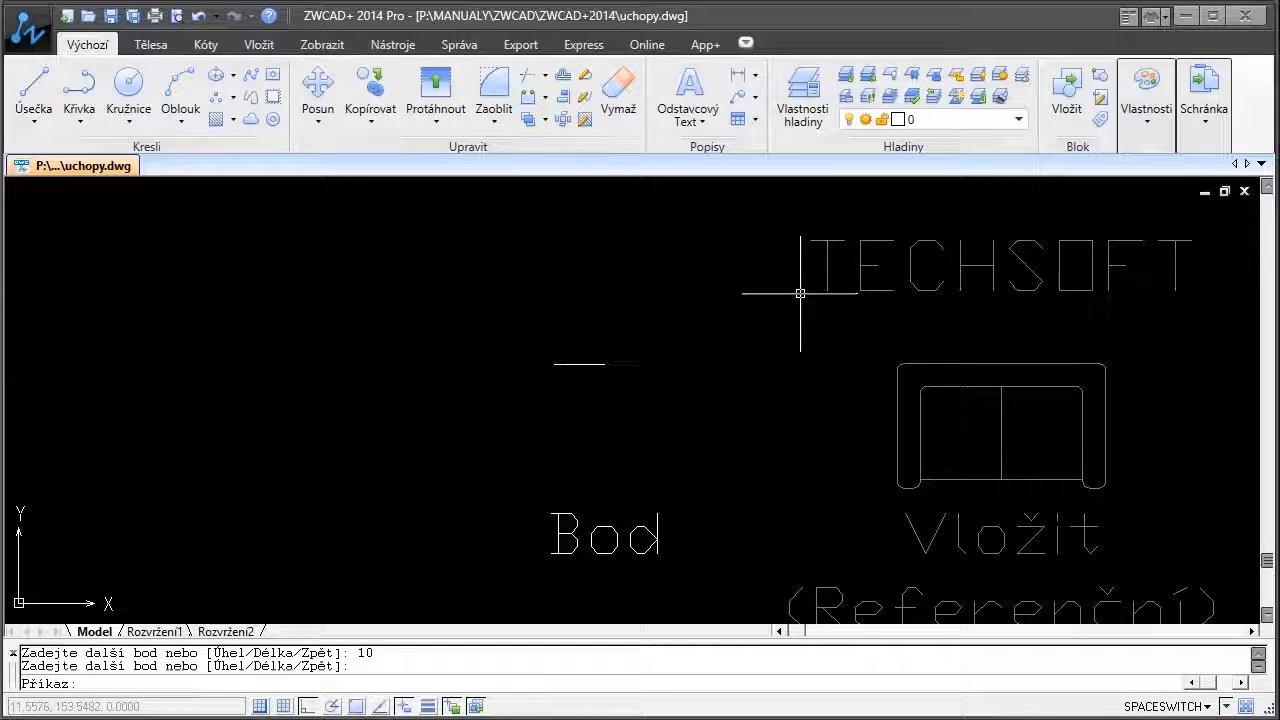
- Select the TECHSOFT text and clear it, and select the sofa block above the Vložit (Referenční) label to examine its insertion point
{"action": "scroll", "coordinate": [460, 352], "scroll_direction": "down", "scroll_amount": 8}
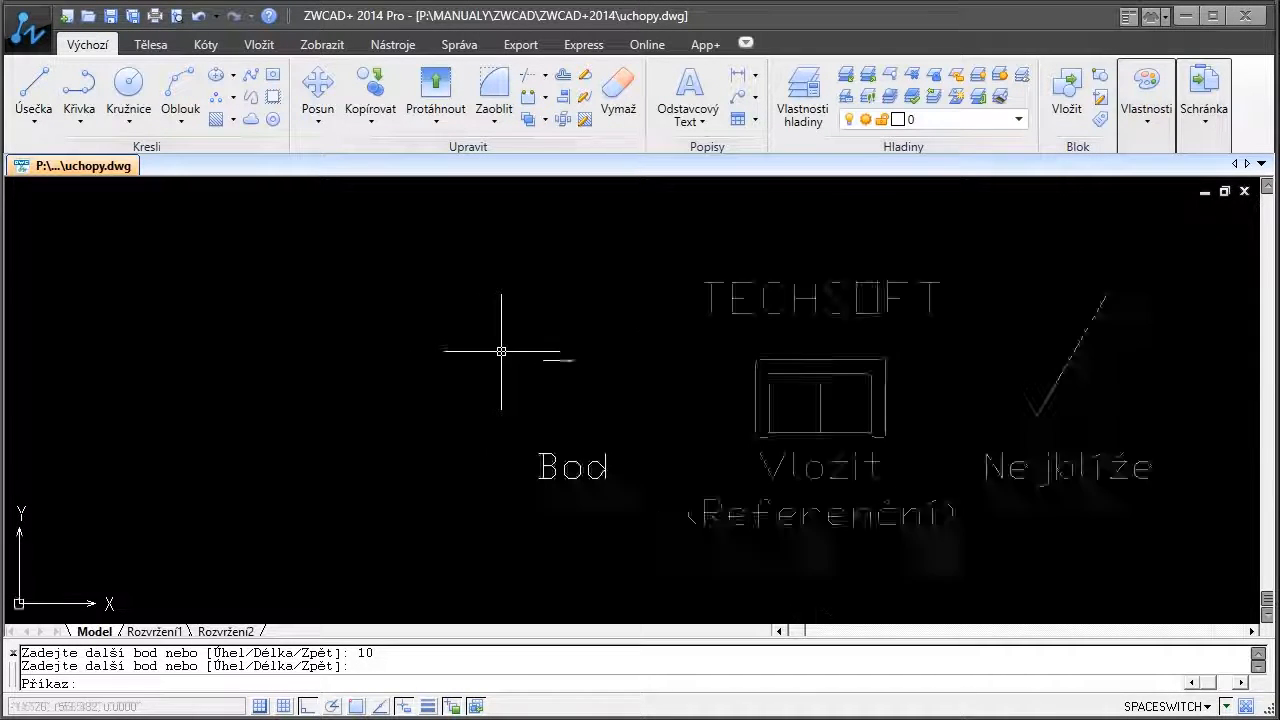
{"action": "scroll", "coordinate": [740, 298], "scroll_direction": "up", "scroll_amount": 3}
{"action": "scroll", "coordinate": [740, 298], "scroll_direction": "down", "scroll_amount": 1}
{"action": "middle_click_drag", "start_coordinate": [740, 298], "coordinate": [629, 379]}
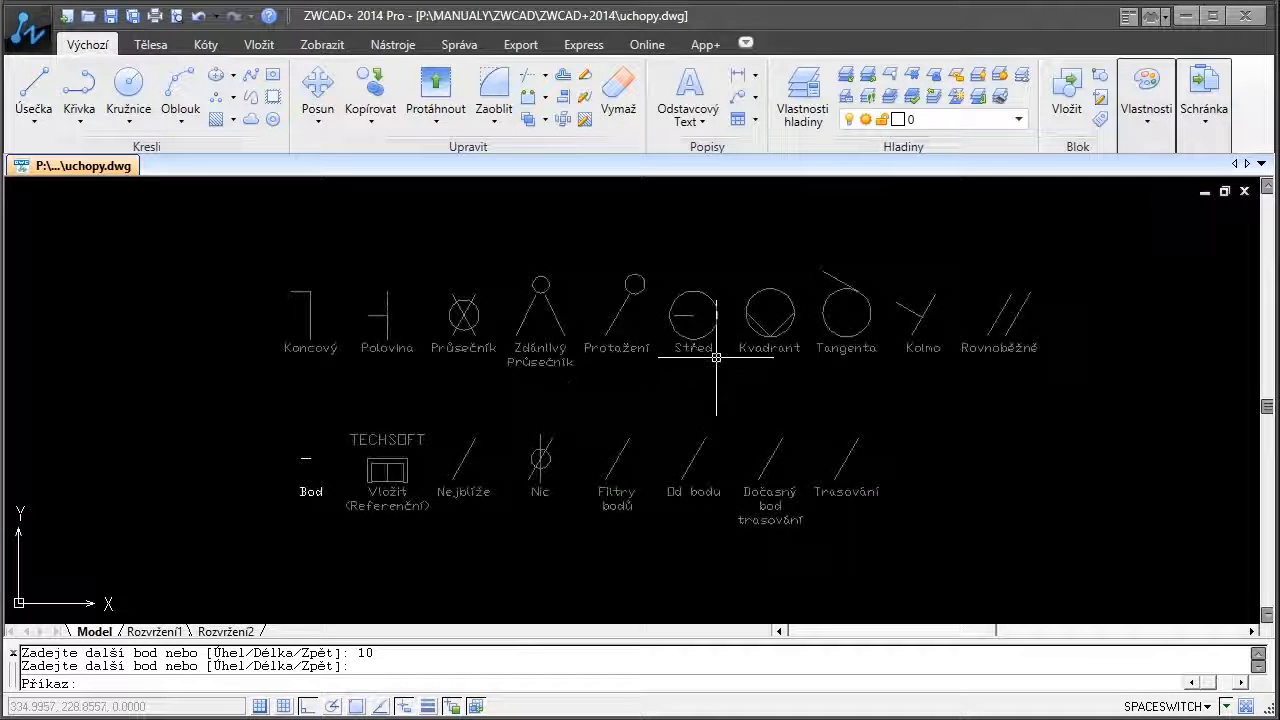
{"action": "scroll", "coordinate": [606, 428], "scroll_direction": "up", "scroll_amount": 2}
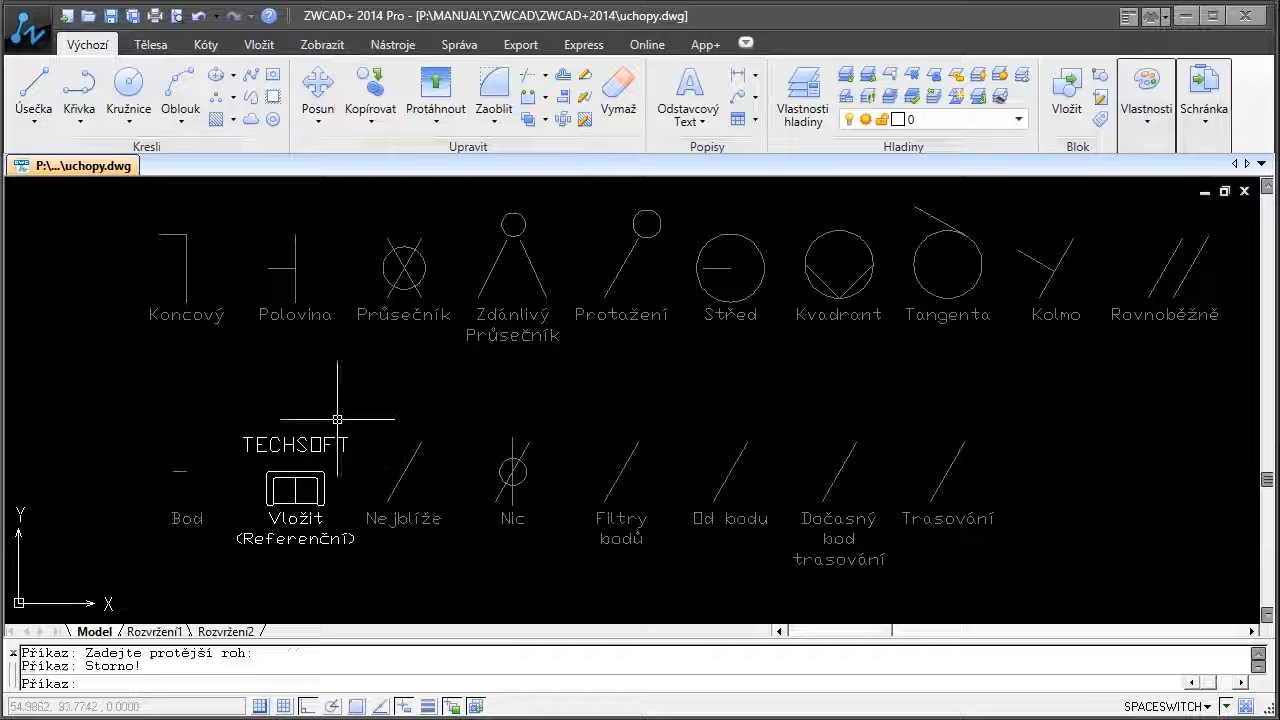
{"action": "mouse_move", "coordinate": [283, 494]}
{"action": "middle_mouse_down"}
{"action": "mouse_move", "coordinate": [397, 431]}
{"action": "mouse_move", "coordinate": [530, 402]}
{"action": "middle_mouse_up"}
{"action": "scroll", "coordinate": [539, 393], "scroll_direction": "up", "scroll_amount": 2}
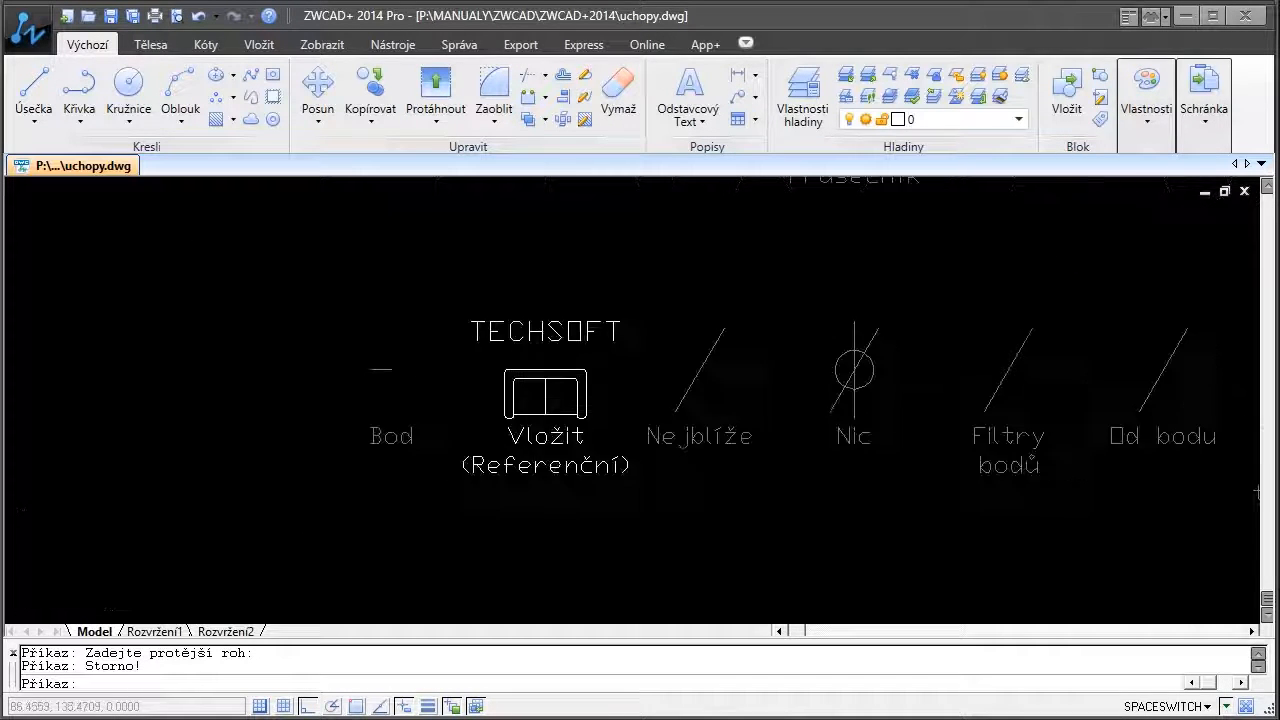
{"action": "scroll", "coordinate": [545, 393], "scroll_direction": "up", "scroll_amount": 2}
{"action": "scroll", "coordinate": [505, 410], "scroll_direction": "up", "scroll_amount": 2}
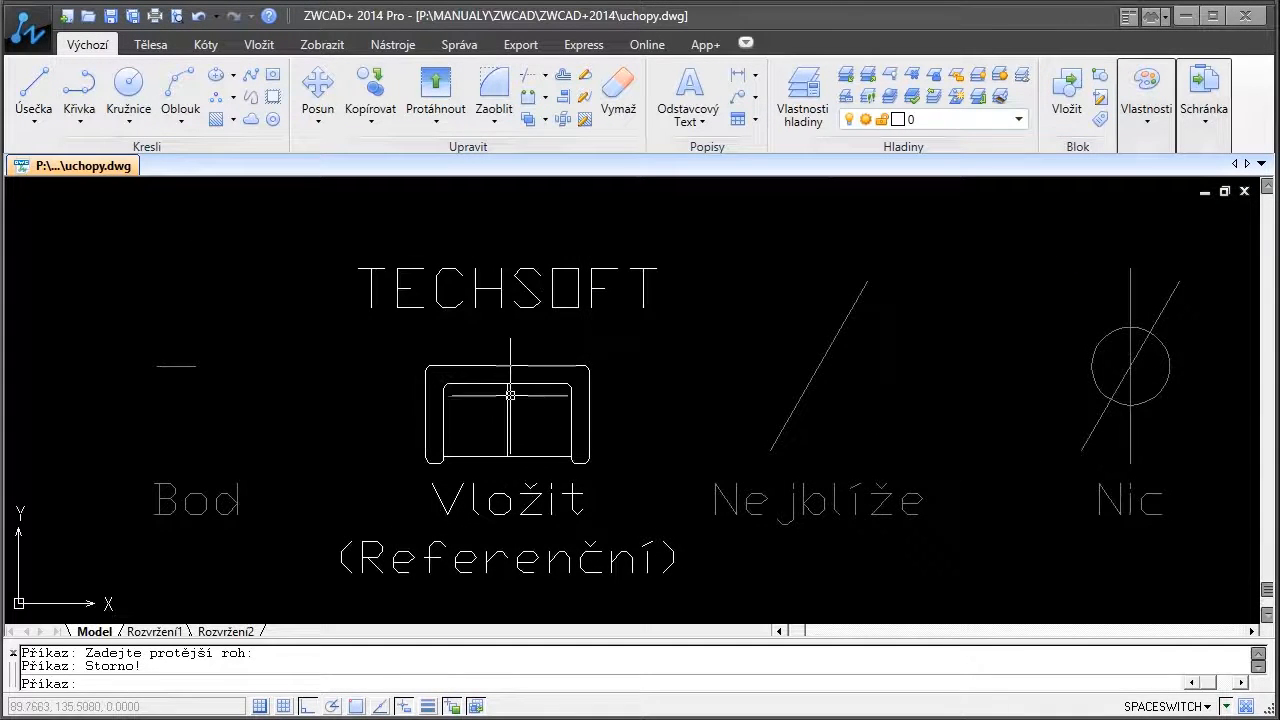
{"action": "left_click", "coordinate": [493, 282]}
{"action": "key", "text": "Escape"}
{"action": "left_click", "coordinate": [553, 366]}
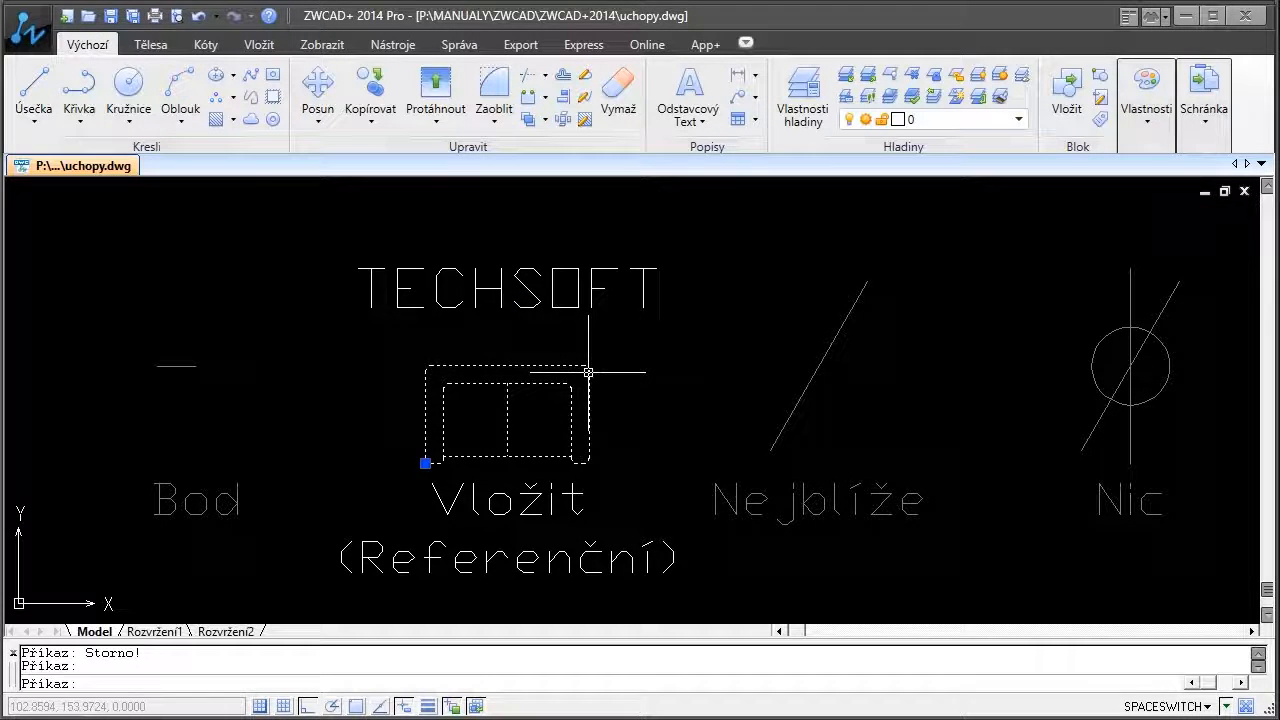
- Draw a short vertical line downward from the TECHSOFT text's insertion point to just above the sofa block, using the Insertion (Vložit) snap
{"action": "key", "text": "Escape"}
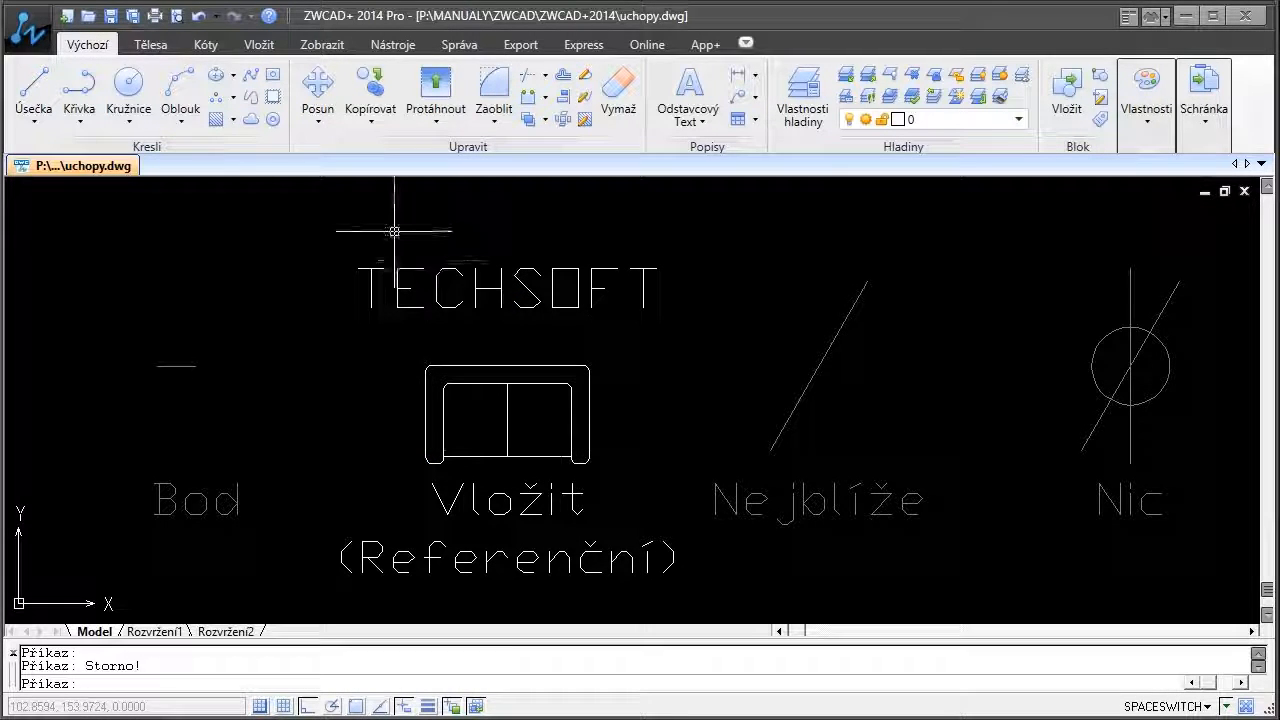
{"action": "left_click", "coordinate": [33, 95]}
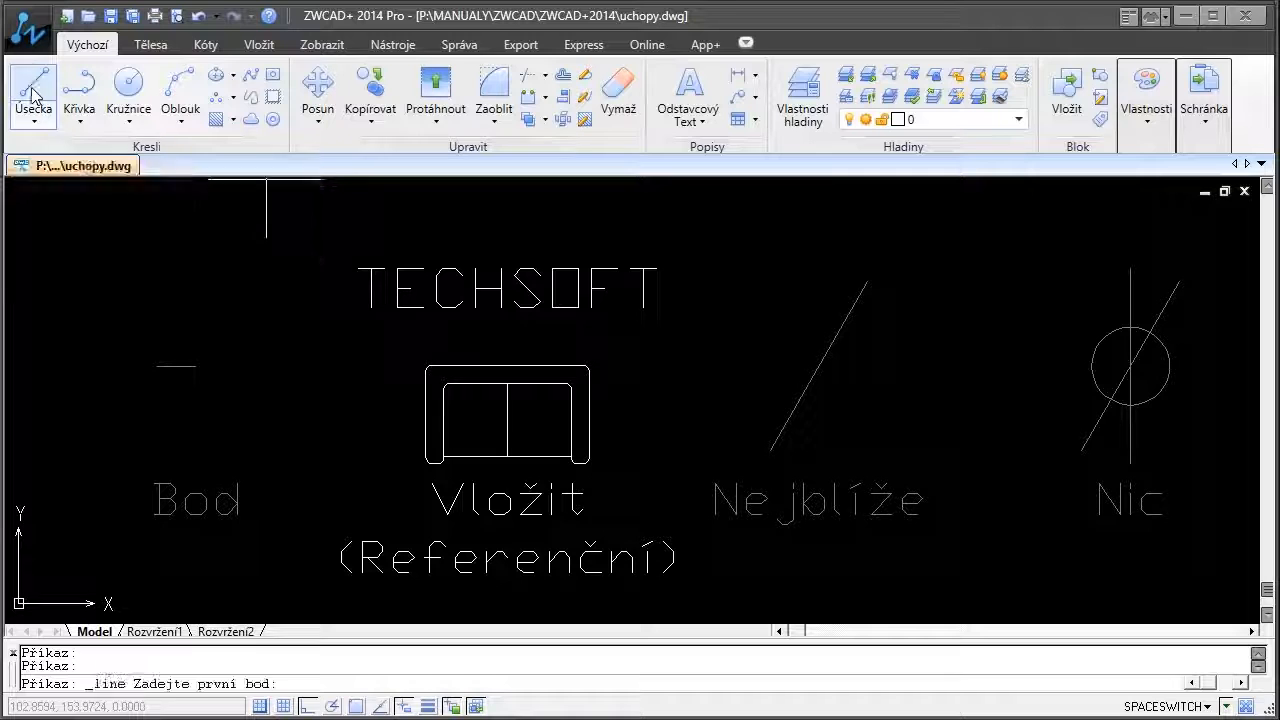
{"action": "right_click", "coordinate": [401, 280], "text": "shift"}
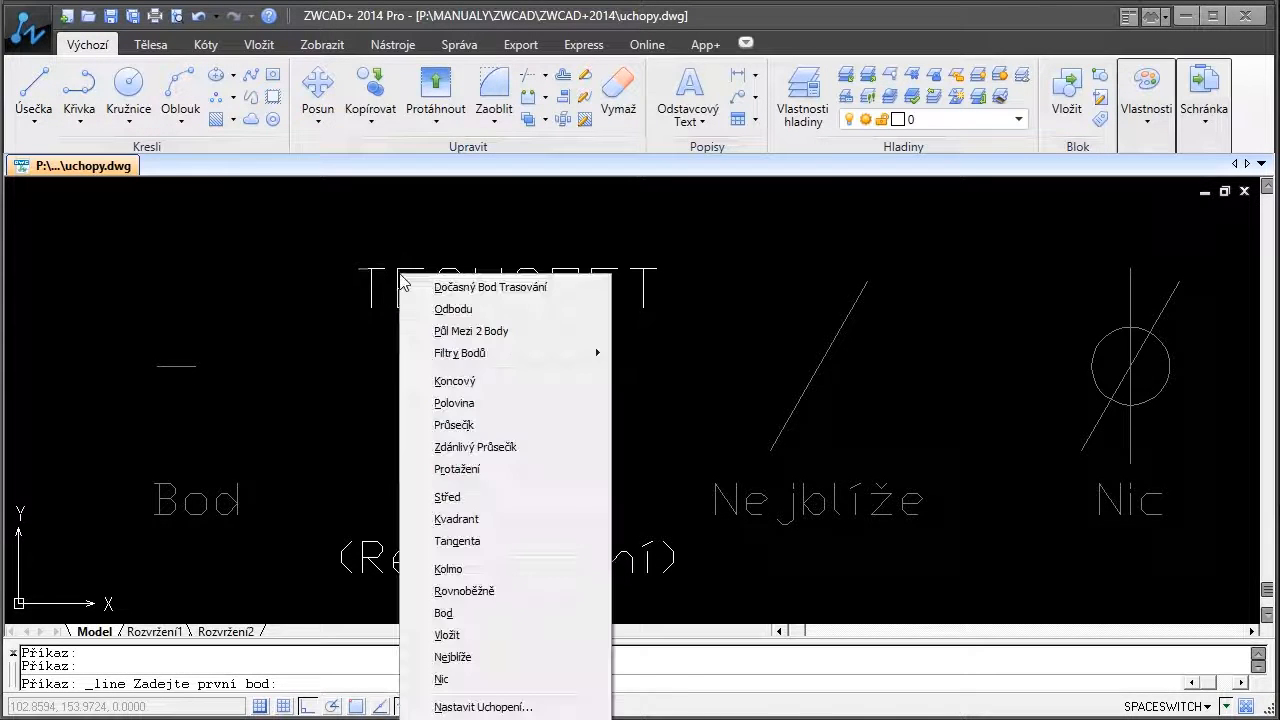
{"action": "left_click", "coordinate": [447, 635]}
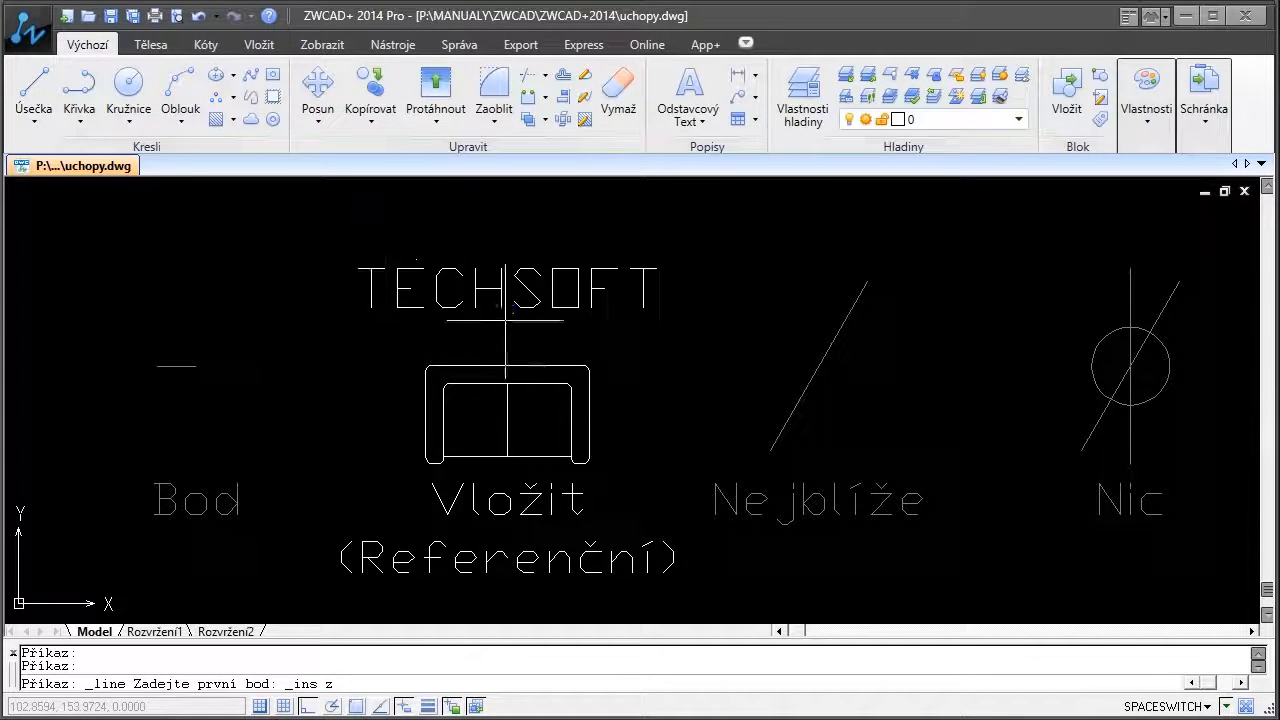
{"action": "left_click", "coordinate": [517, 307]}
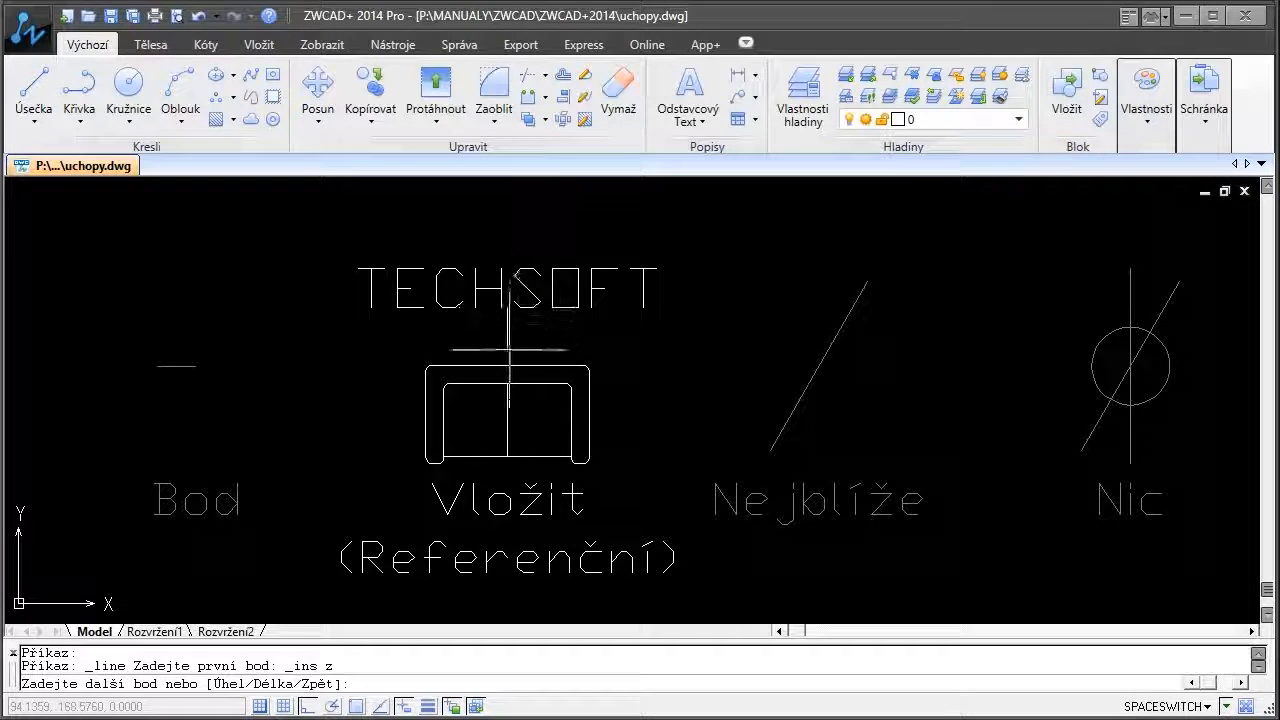
{"action": "left_click", "coordinate": [507, 352]}
{"action": "key", "text": "Escape"}
- Draw a horizontal line leftward from the sofa block's insertion point at its lower-left corner, using the Insertion (Vložit) snap
{"action": "right_click", "coordinate": [498, 358], "text": "shift"}
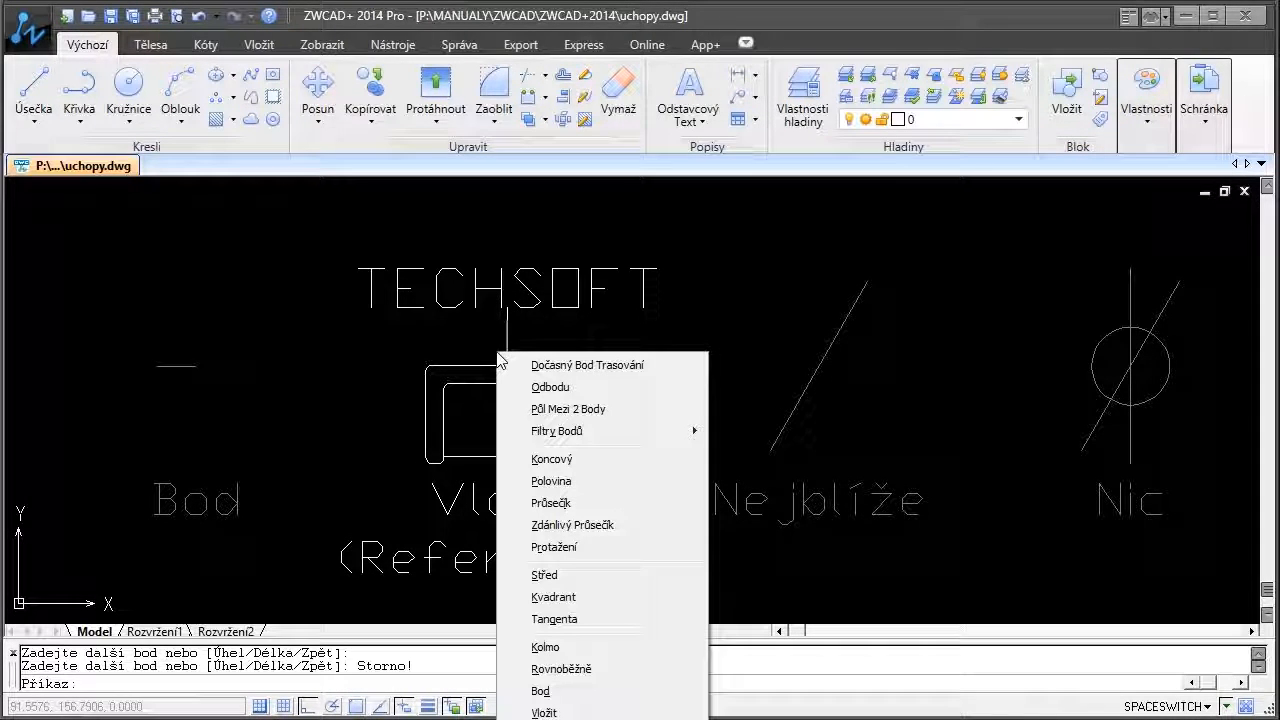
{"action": "left_click", "coordinate": [545, 712]}
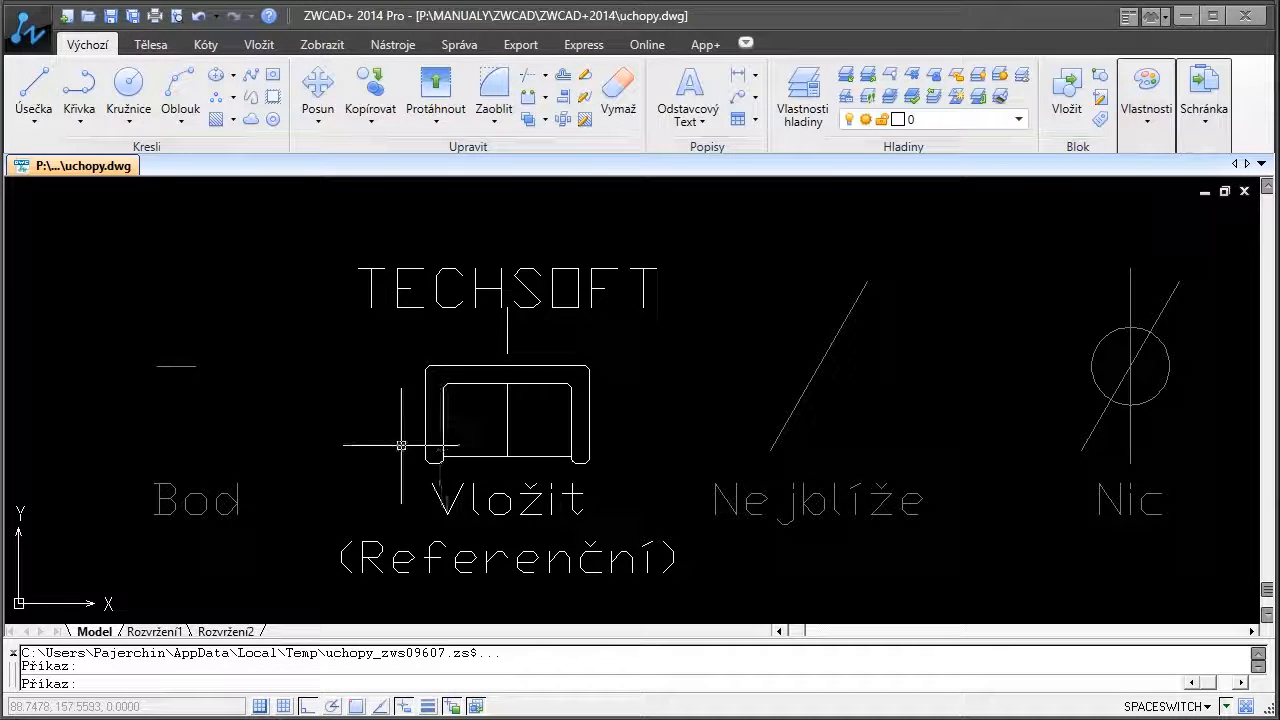
{"action": "left_click", "coordinate": [35, 90]}
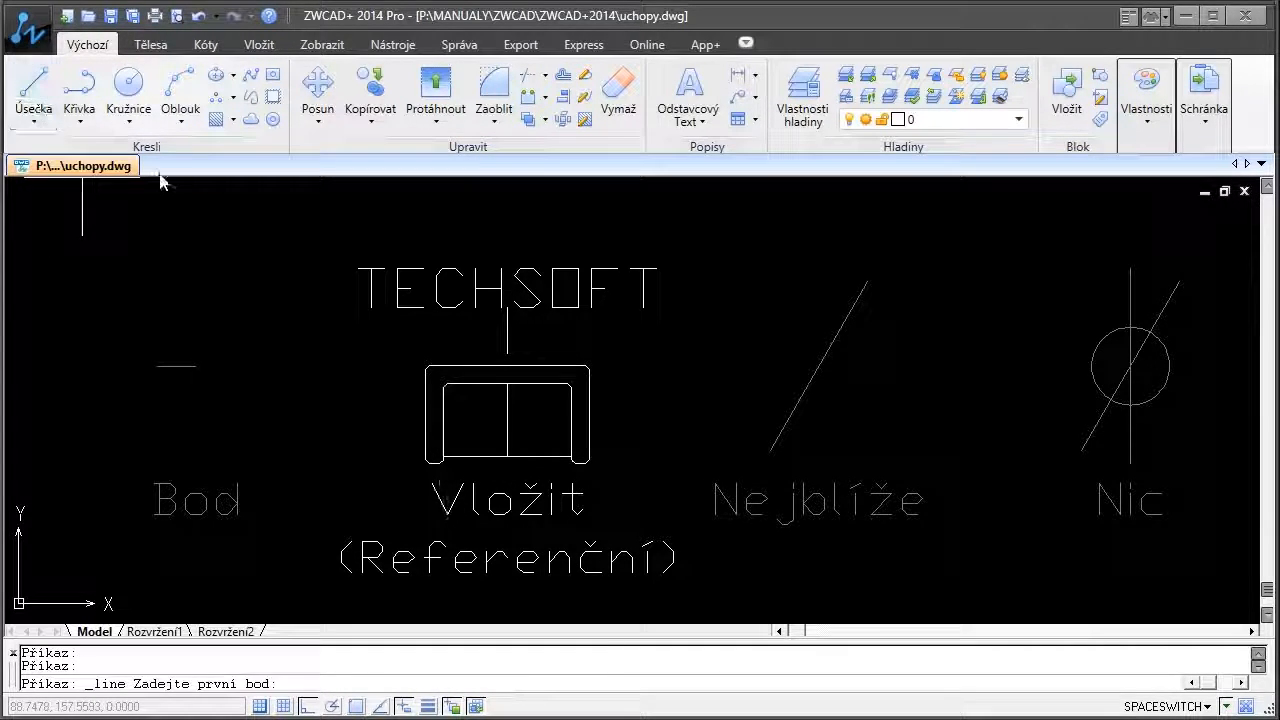
{"action": "right_click", "coordinate": [487, 462], "text": "shift"}
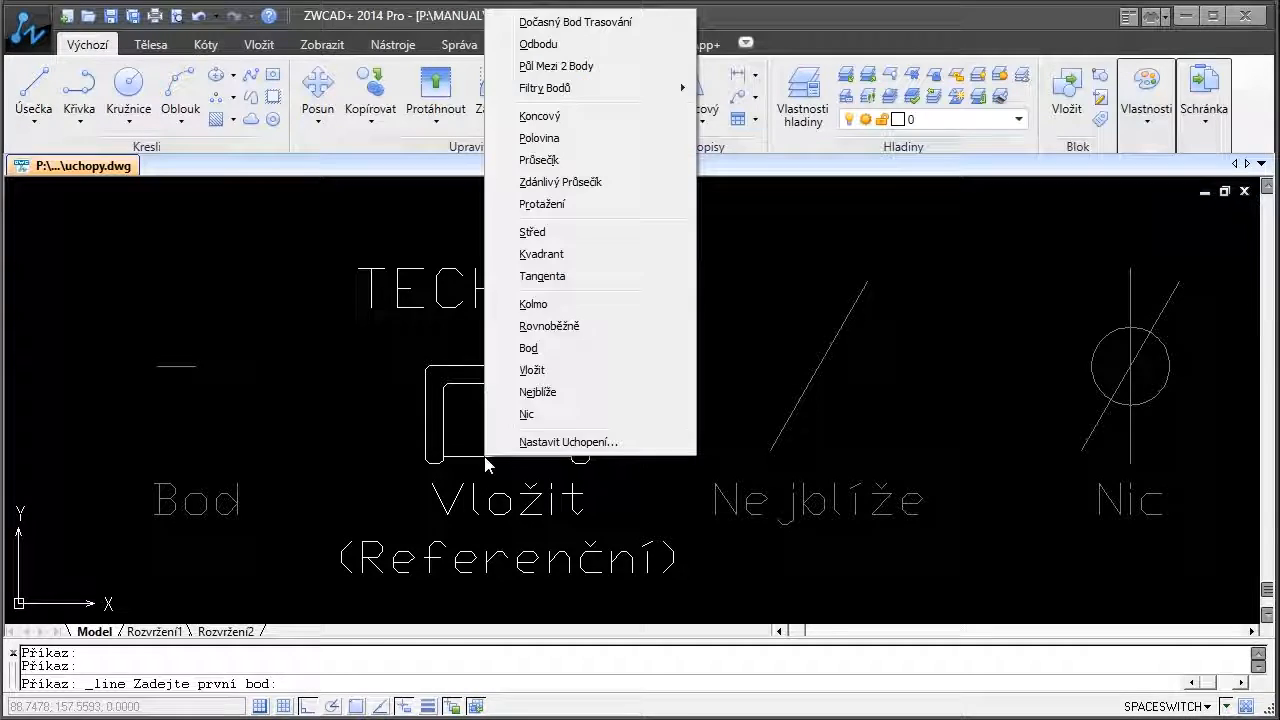
{"action": "left_click", "coordinate": [530, 370]}
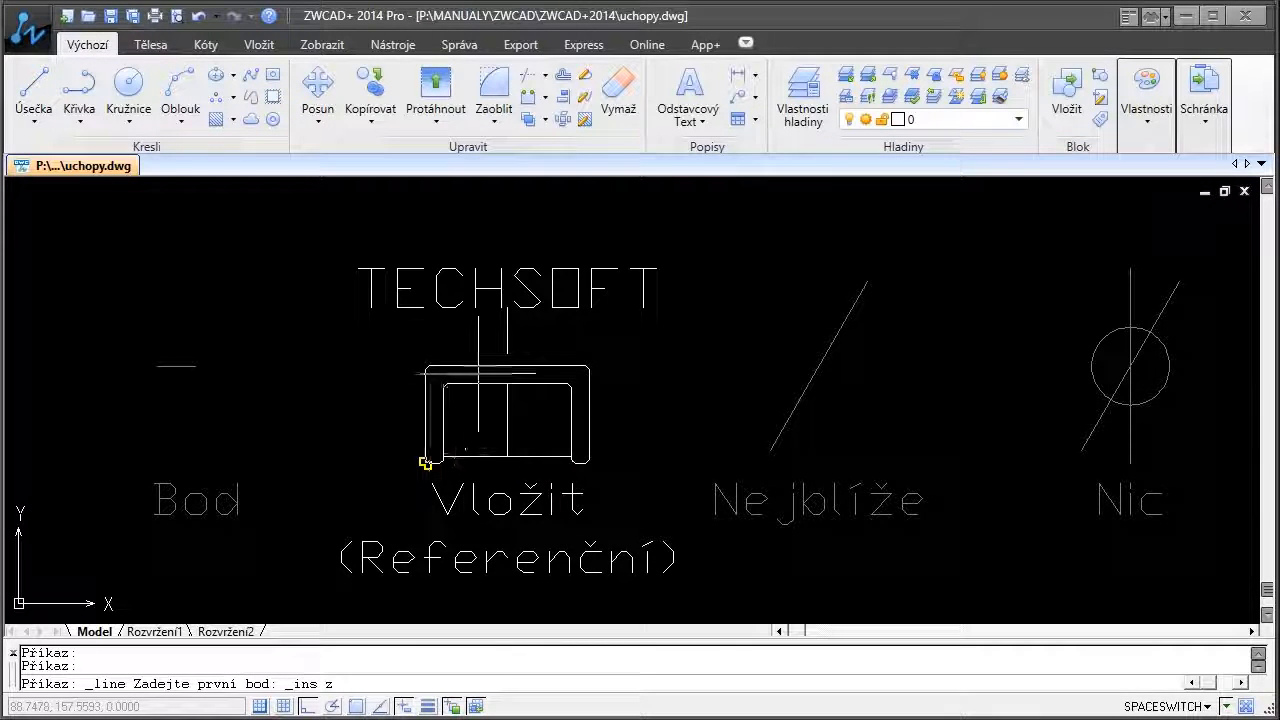
{"action": "left_click", "coordinate": [426, 462]}
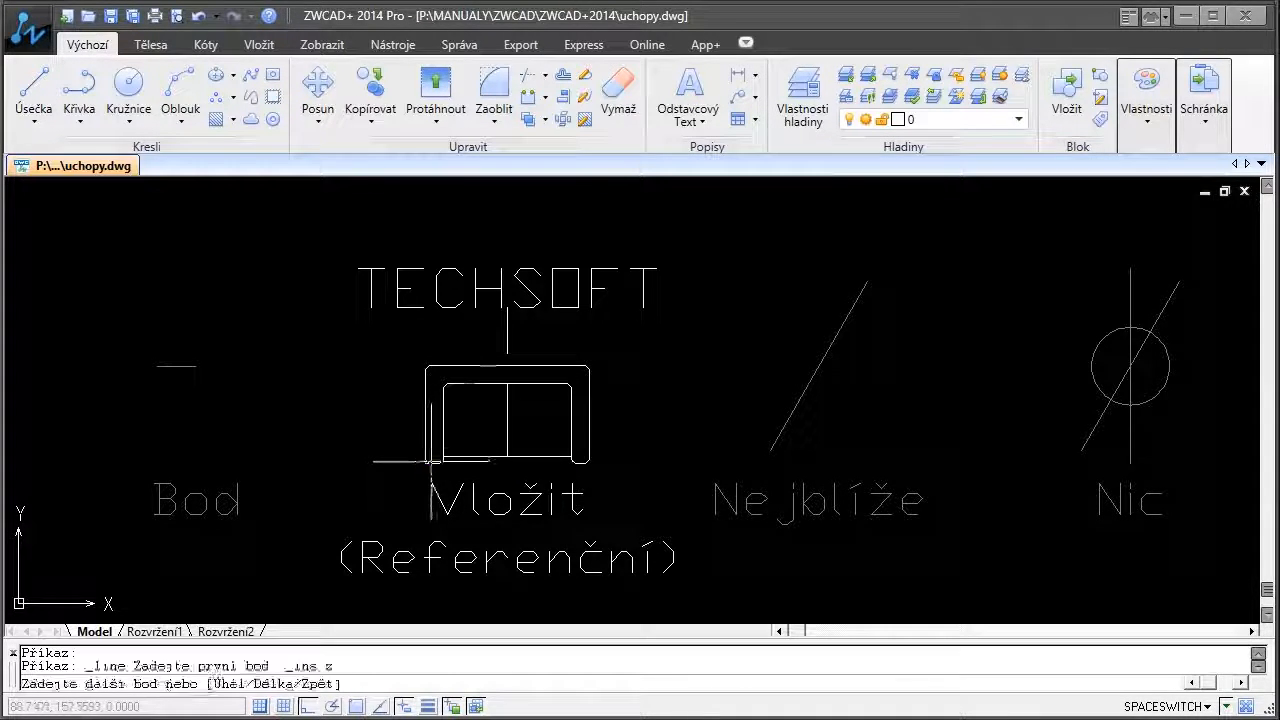
{"action": "left_click", "coordinate": [337, 453]}
{"action": "key", "text": "Return"}
- Draw a circle centred on the upper part of the Nejblíže line, using the Nearest (Nejblíže) snap for its centre
{"action": "scroll", "coordinate": [387, 449], "scroll_direction": "down", "scroll_amount": 6}
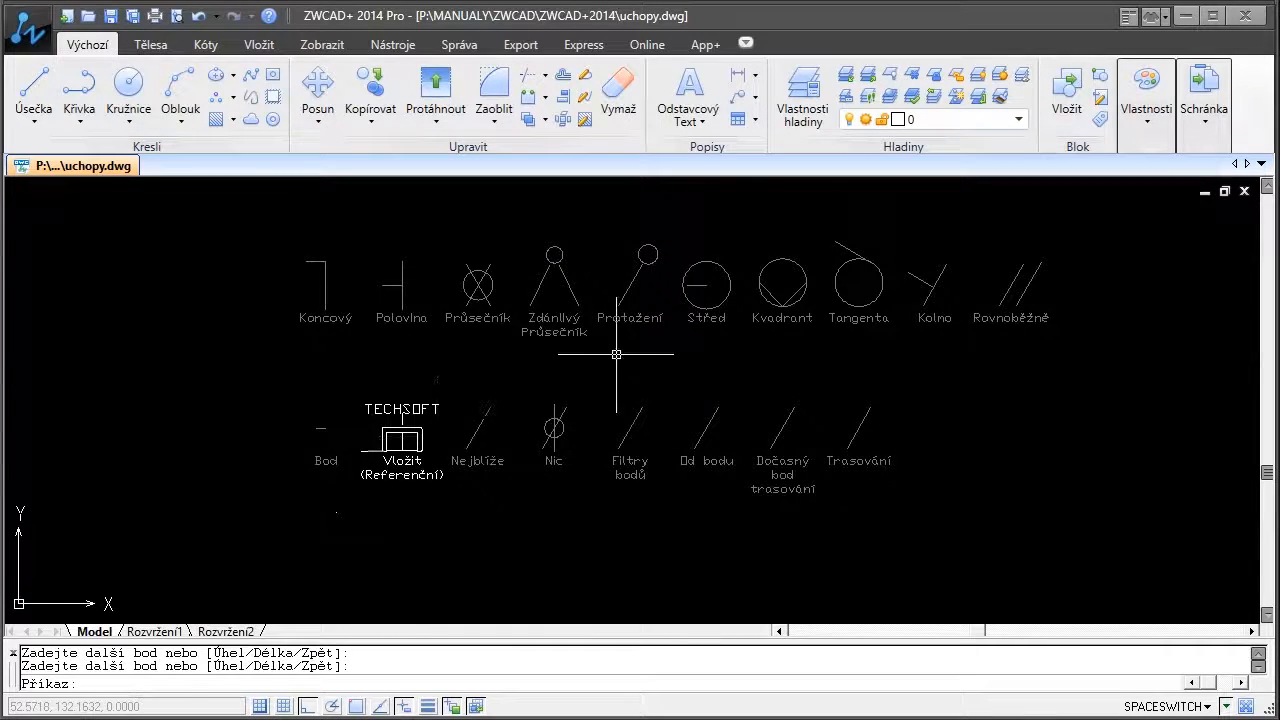
{"action": "scroll", "coordinate": [616, 354], "scroll_direction": "up", "scroll_amount": 2}
{"action": "middle_click_drag", "start_coordinate": [617, 350], "coordinate": [556, 371]}
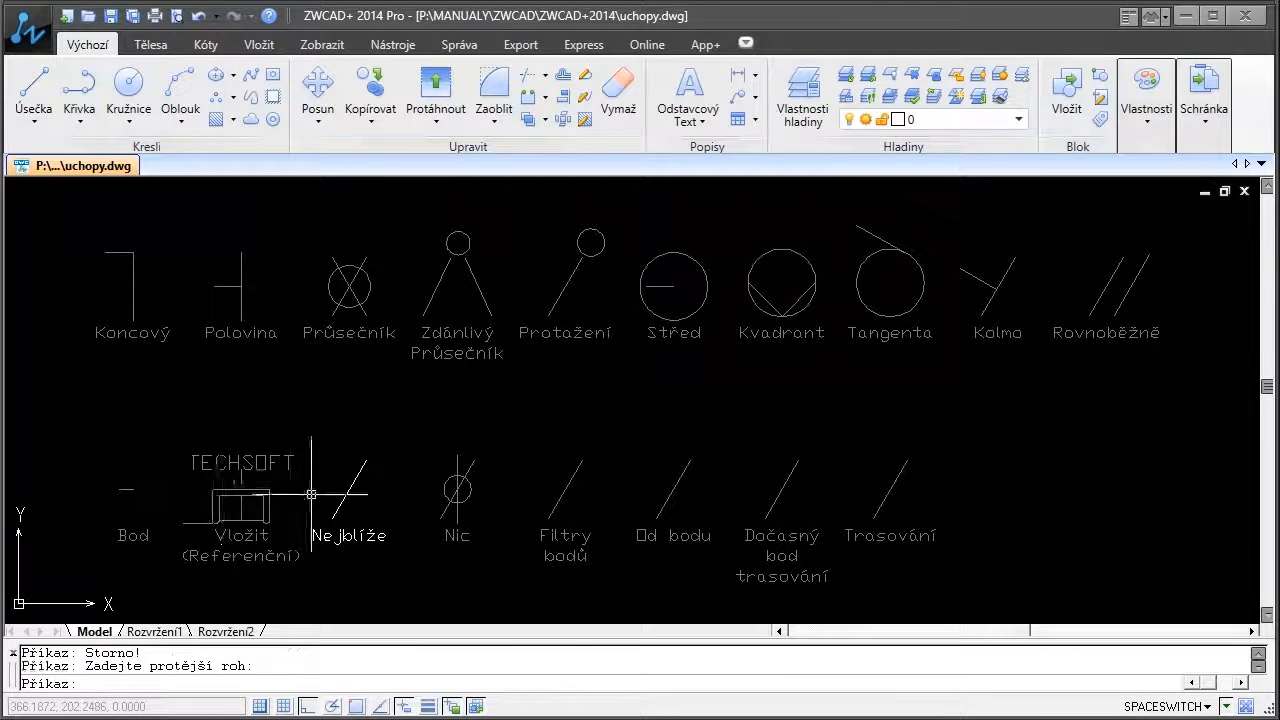
{"action": "scroll", "coordinate": [312, 515], "scroll_direction": "up", "scroll_amount": 2}
{"action": "middle_click_drag", "start_coordinate": [314, 513], "coordinate": [571, 443]}
{"action": "scroll", "coordinate": [546, 436], "scroll_direction": "up", "scroll_amount": 4}
{"action": "scroll", "coordinate": [571, 448], "scroll_direction": "up", "scroll_amount": 1}
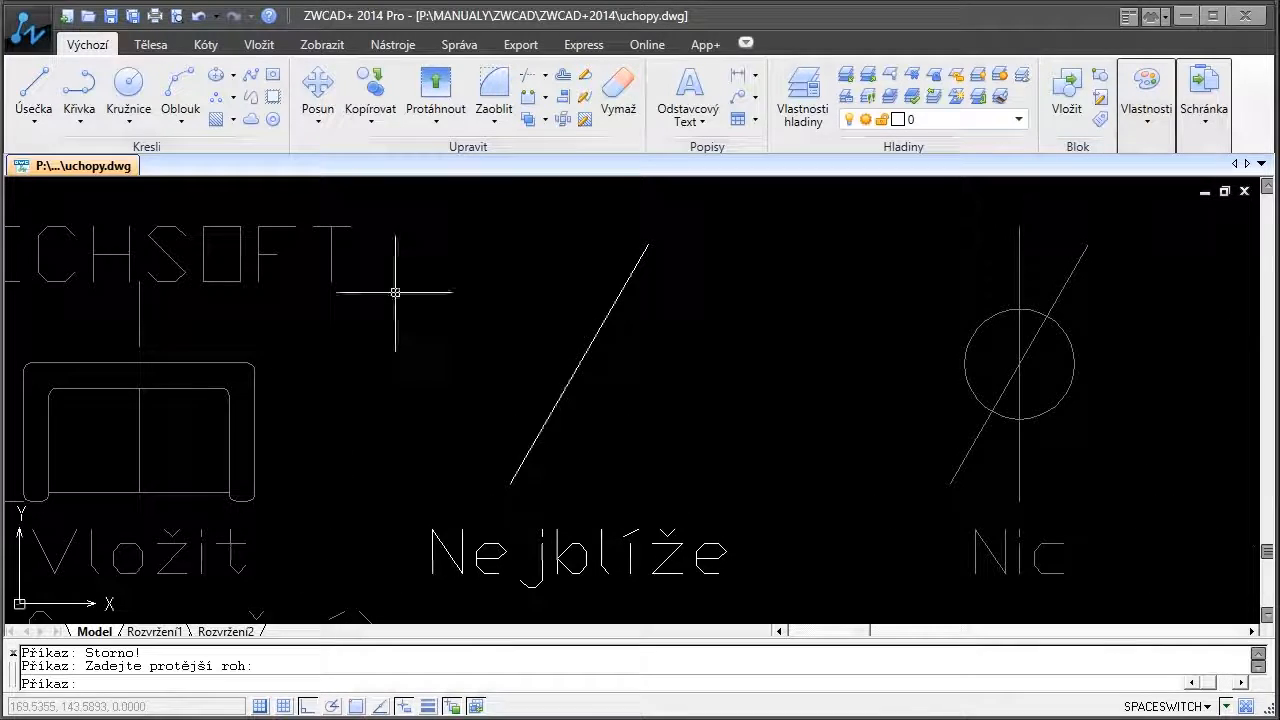
{"action": "left_click", "coordinate": [129, 108]}
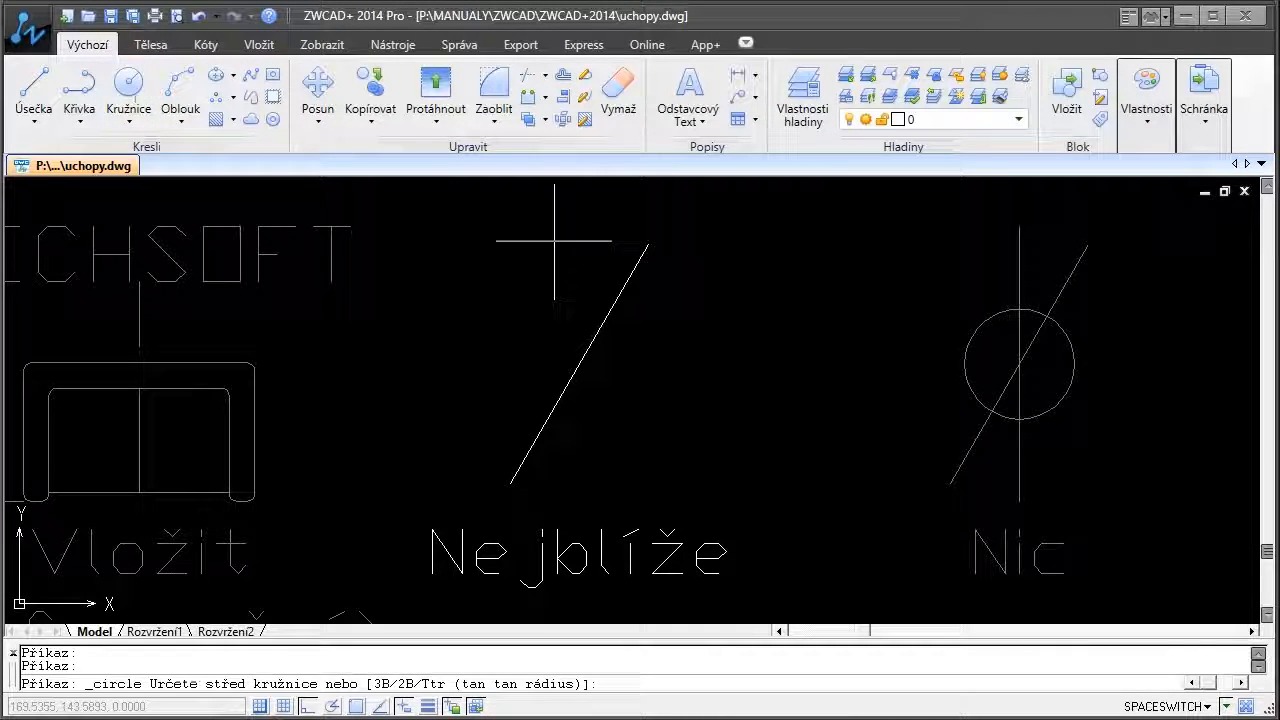
{"action": "right_click", "coordinate": [581, 321], "text": "shift"}
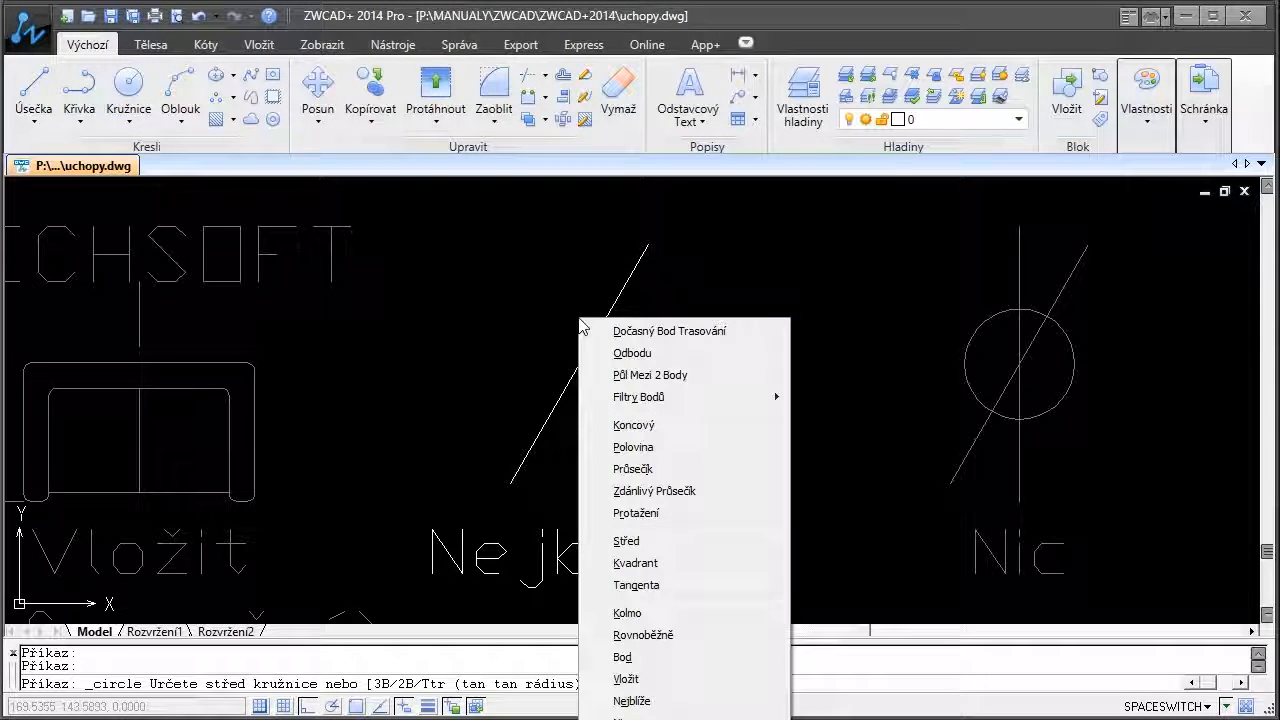
{"action": "left_click", "coordinate": [632, 701]}
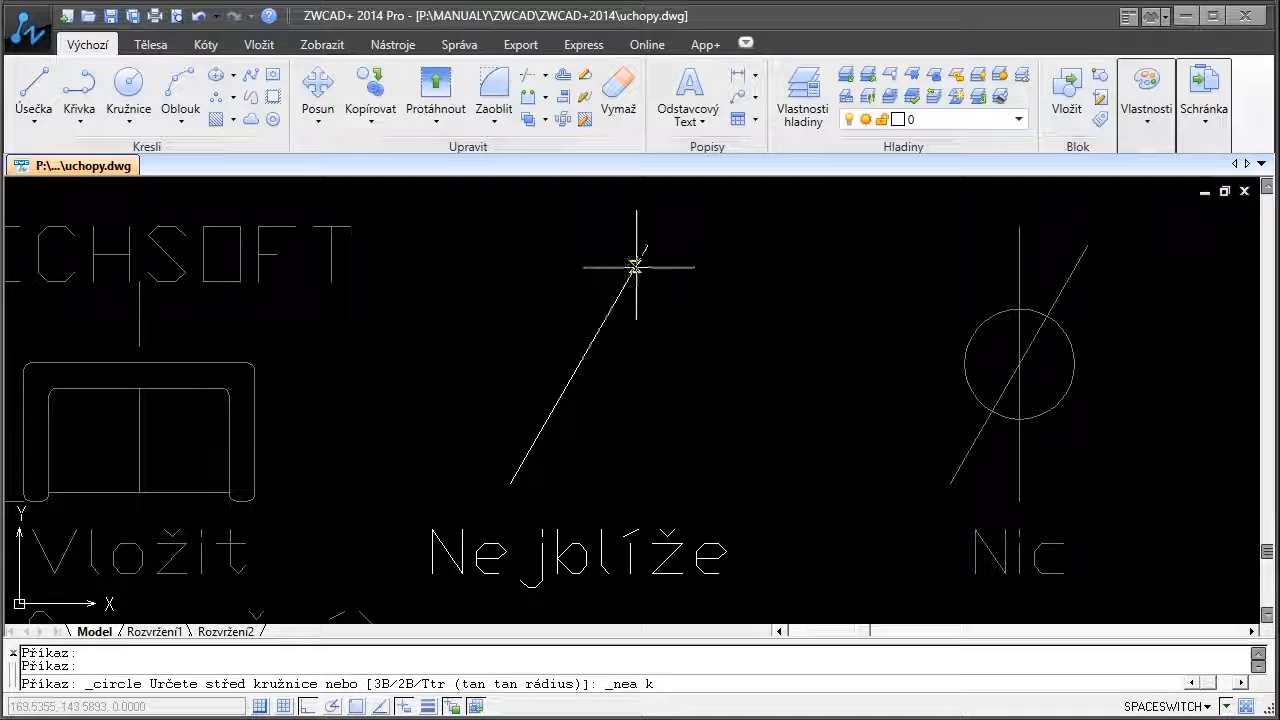
{"action": "left_click", "coordinate": [610, 310]}
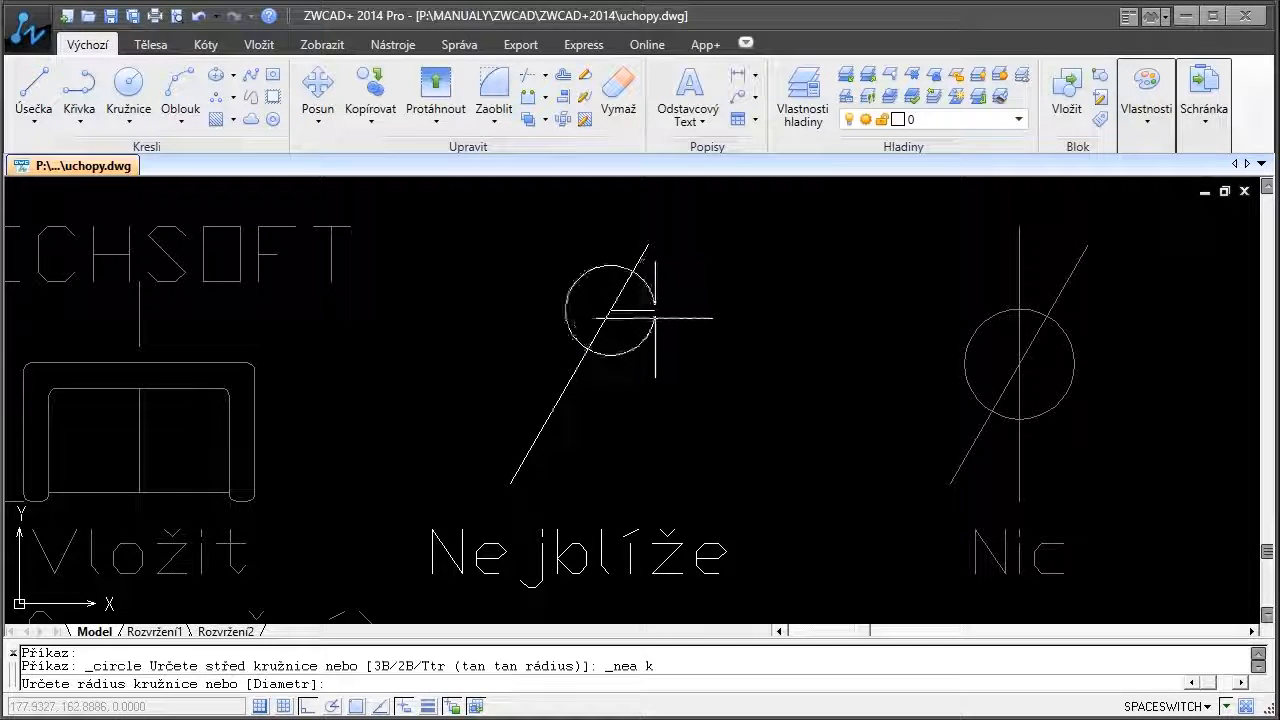
{"action": "left_click", "coordinate": [659, 318]}
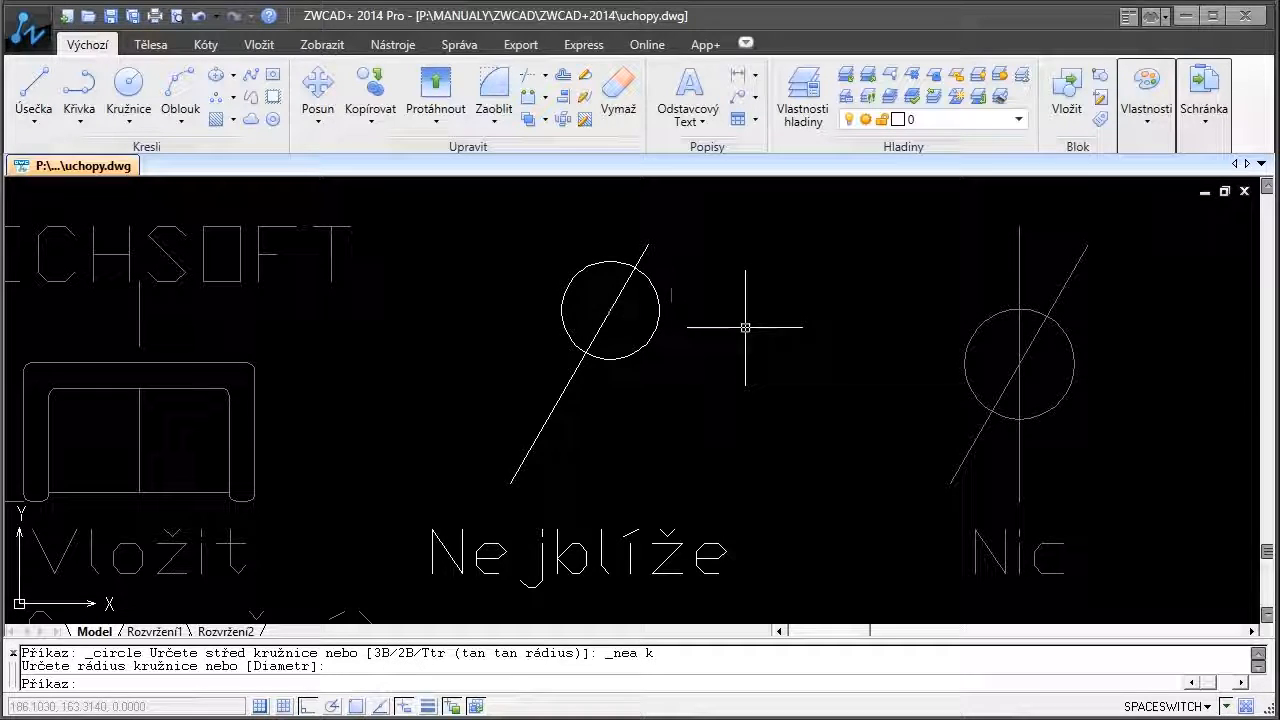
- Turn off object snap tracking
{"action": "scroll", "coordinate": [694, 350], "scroll_direction": "down", "scroll_amount": 5}
{"action": "mouse_move", "coordinate": [847, 338]}
{"action": "middle_mouse_down"}
{"action": "mouse_move", "coordinate": [649, 446]}
{"action": "mouse_move", "coordinate": [571, 457]}
{"action": "mouse_move", "coordinate": [590, 443]}
{"action": "middle_mouse_up"}
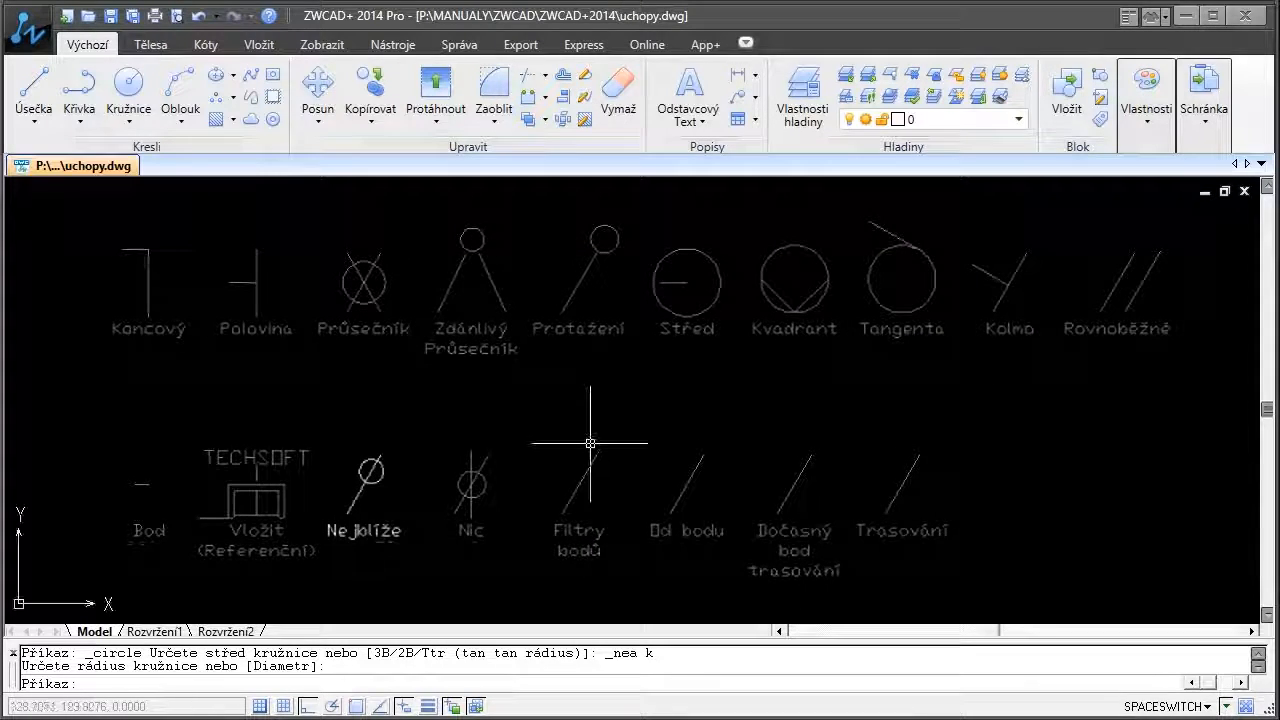
{"action": "key", "text": "F11"}
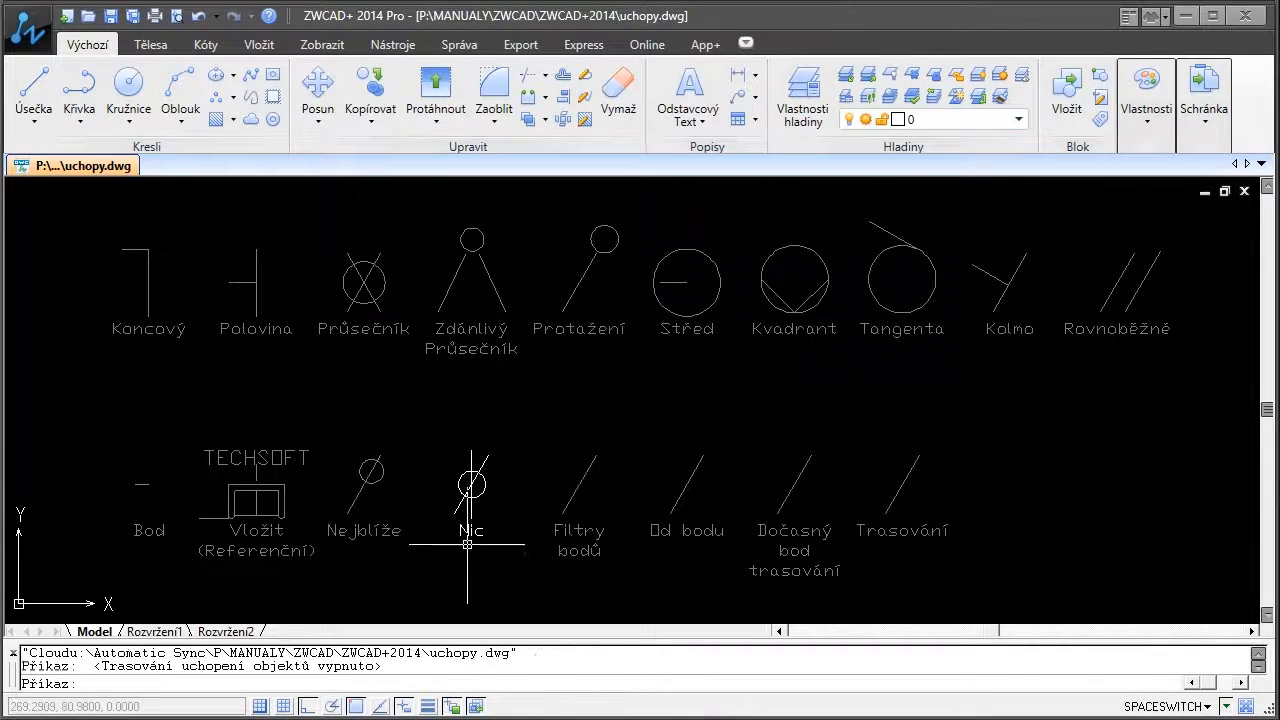
- With Ortho off, draw a slanted line from left of the Nic circle to just beside its centre, using the None (Nic) snap override
{"action": "scroll", "coordinate": [457, 531], "scroll_direction": "up", "scroll_amount": 5}
{"action": "scroll", "coordinate": [458, 528], "scroll_direction": "up", "scroll_amount": 2}
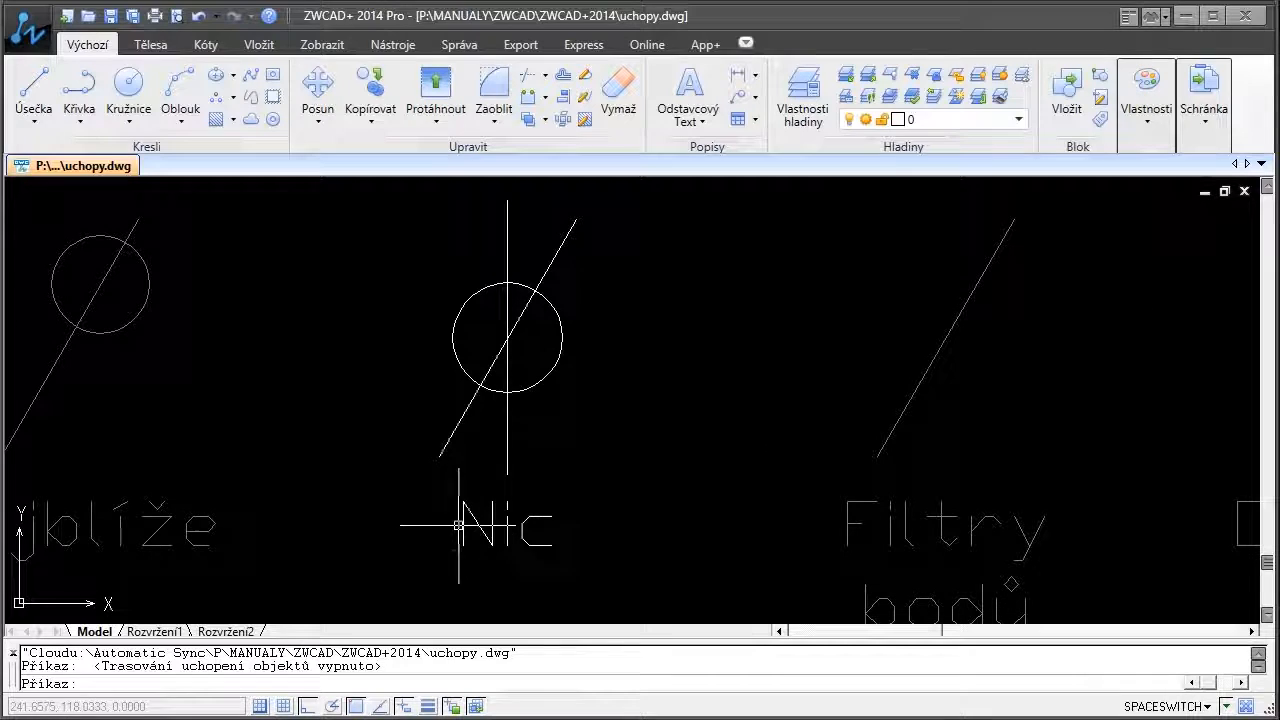
{"action": "left_click", "coordinate": [40, 98]}
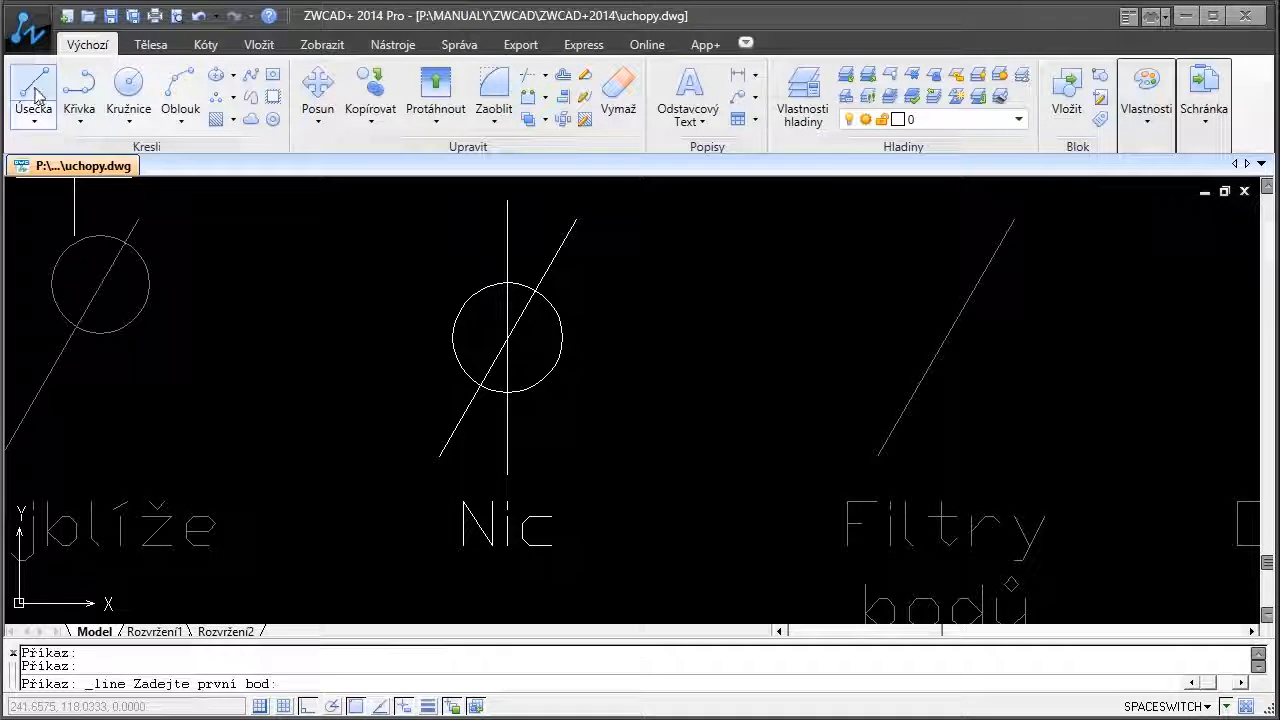
{"action": "left_click", "coordinate": [399, 396]}
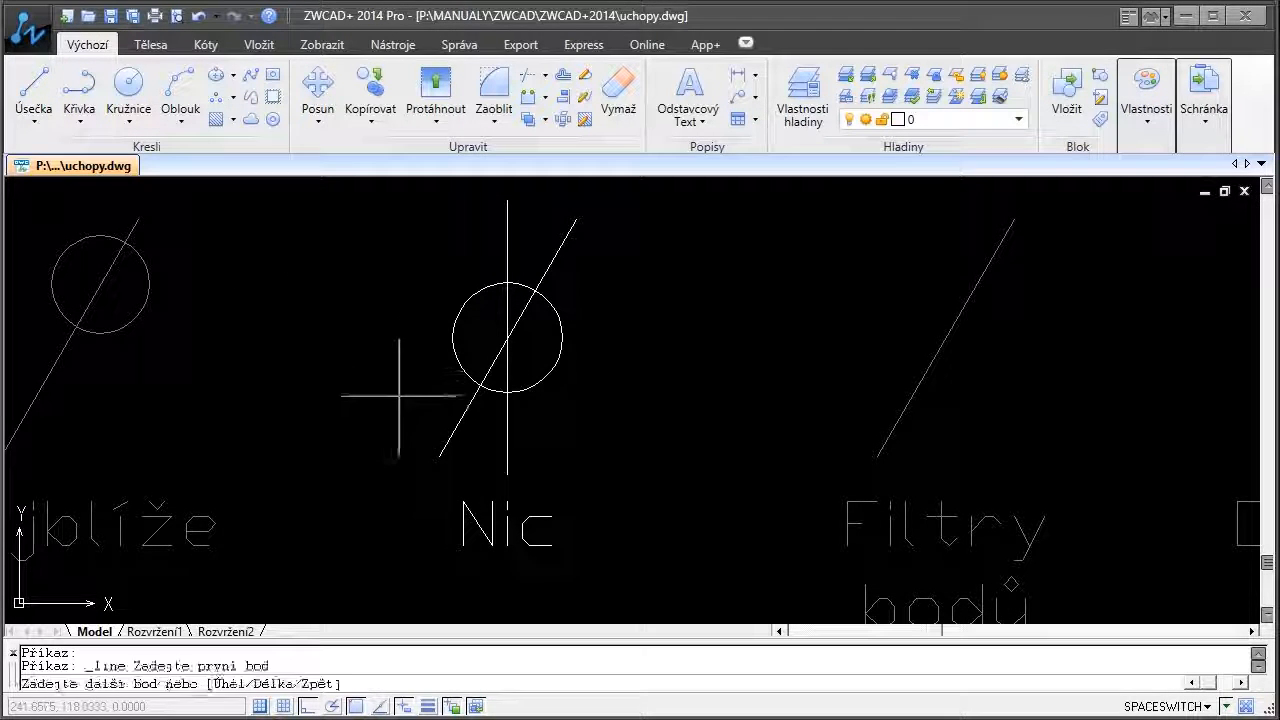
{"action": "key", "text": "F8"}
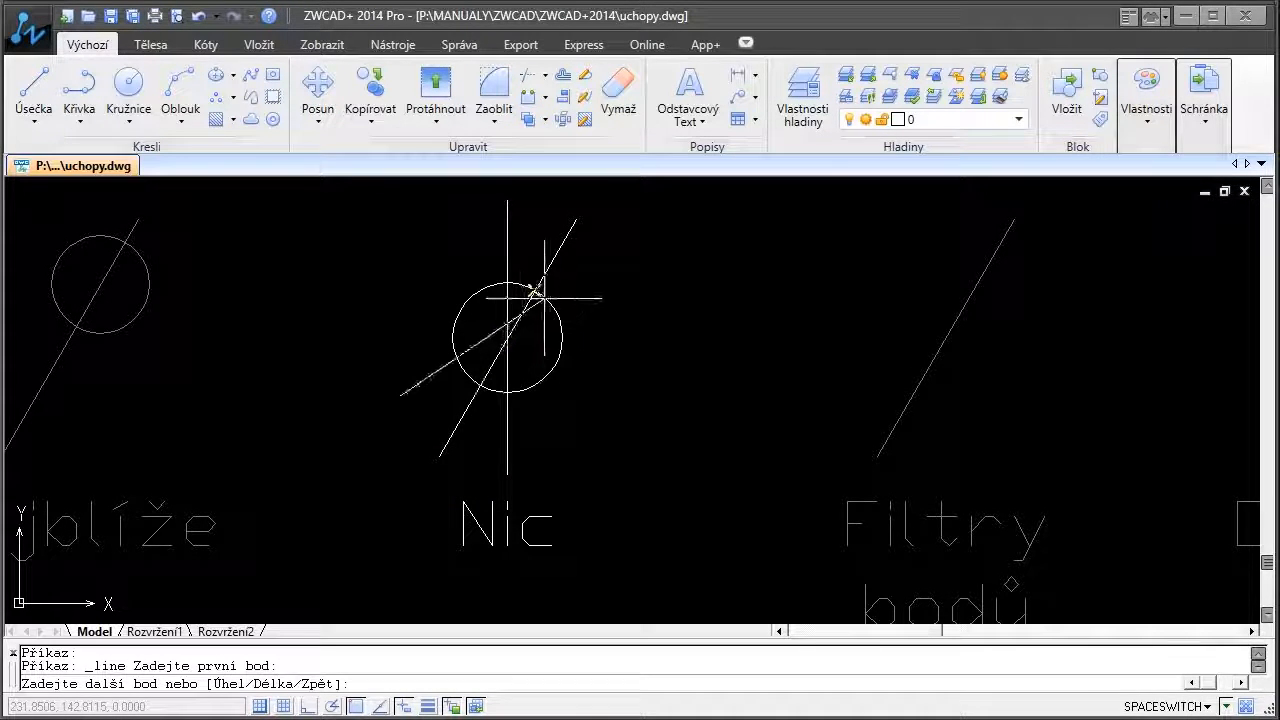
{"action": "right_click", "coordinate": [458, 264], "text": "shift"}
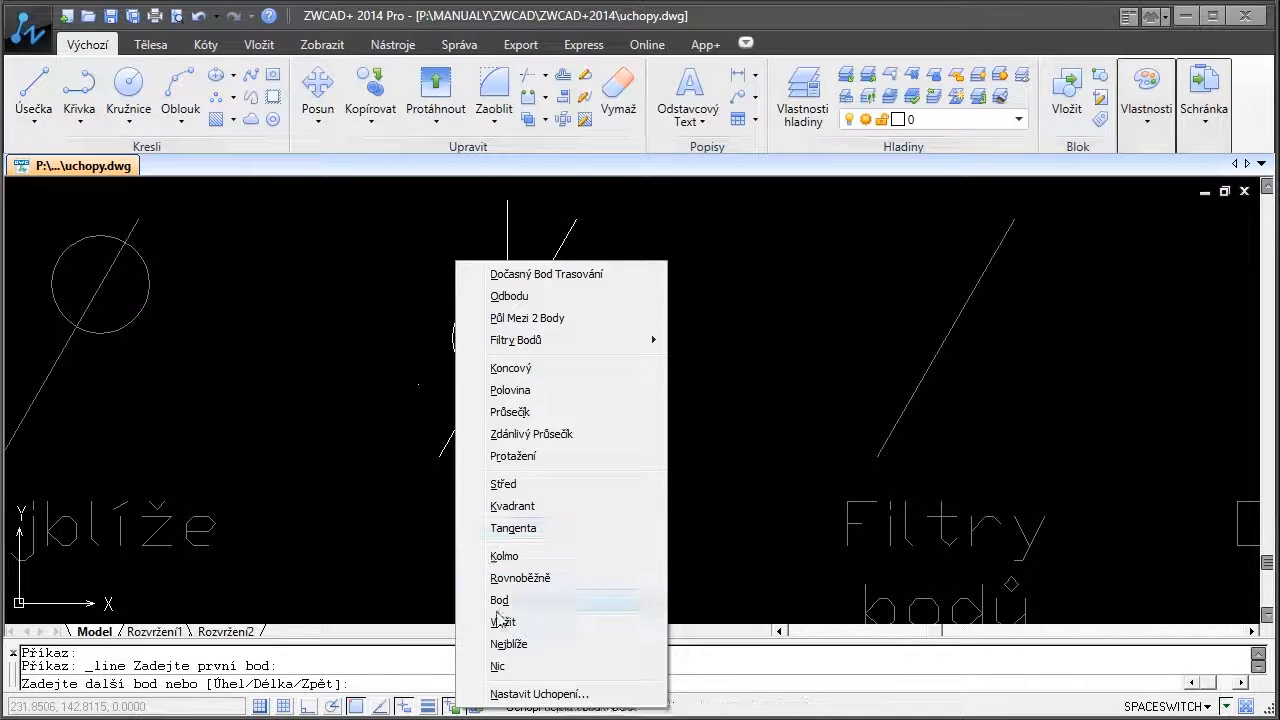
{"action": "left_click", "coordinate": [499, 667]}
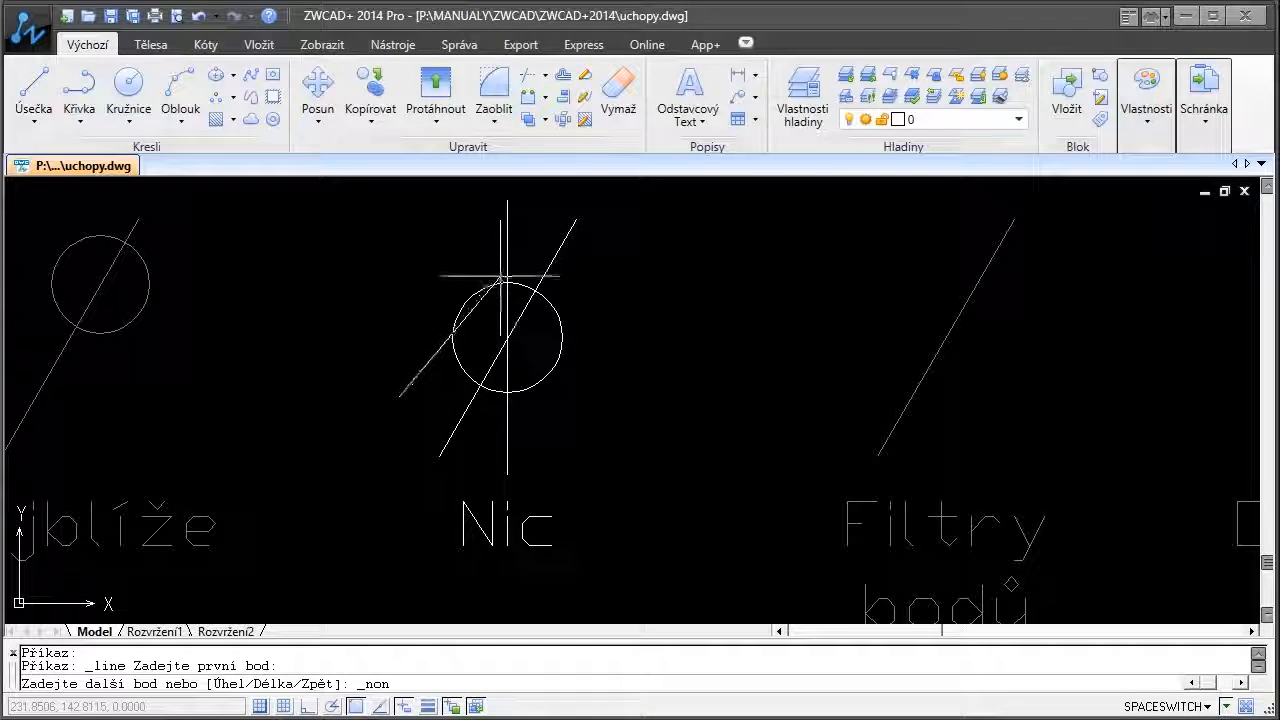
{"action": "left_click", "coordinate": [500, 335]}
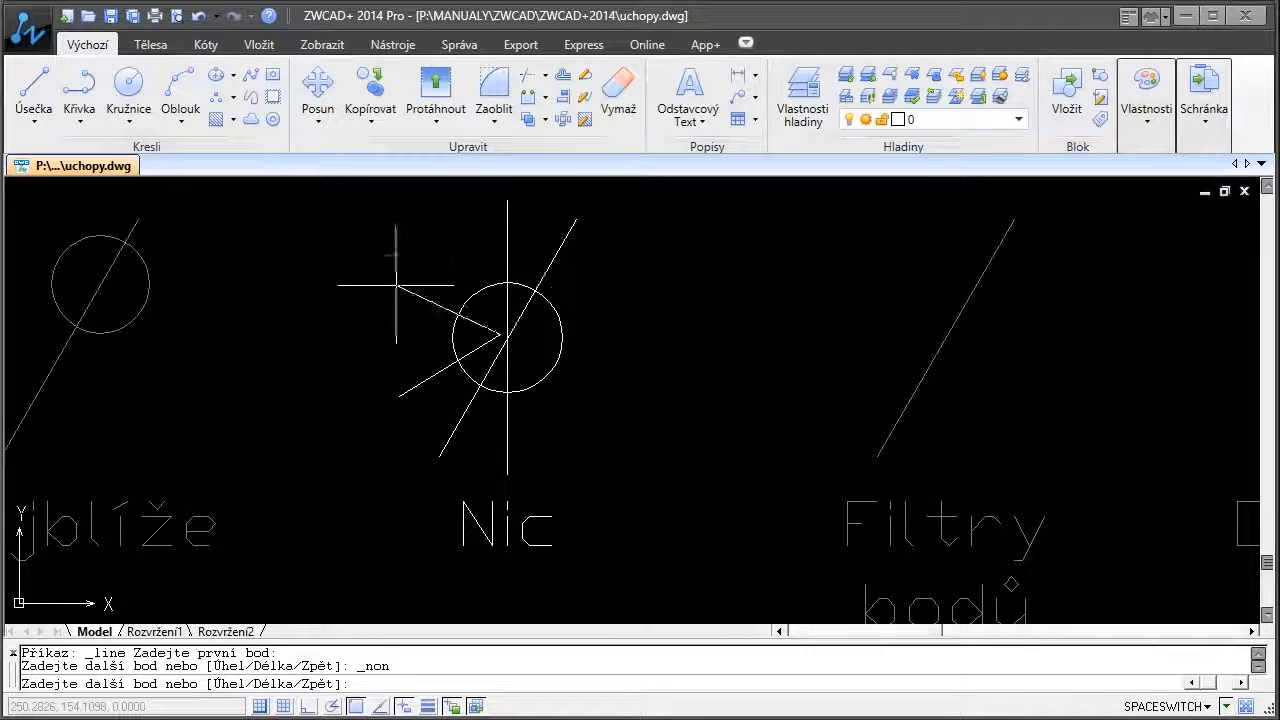
{"action": "key", "text": "Escape"}
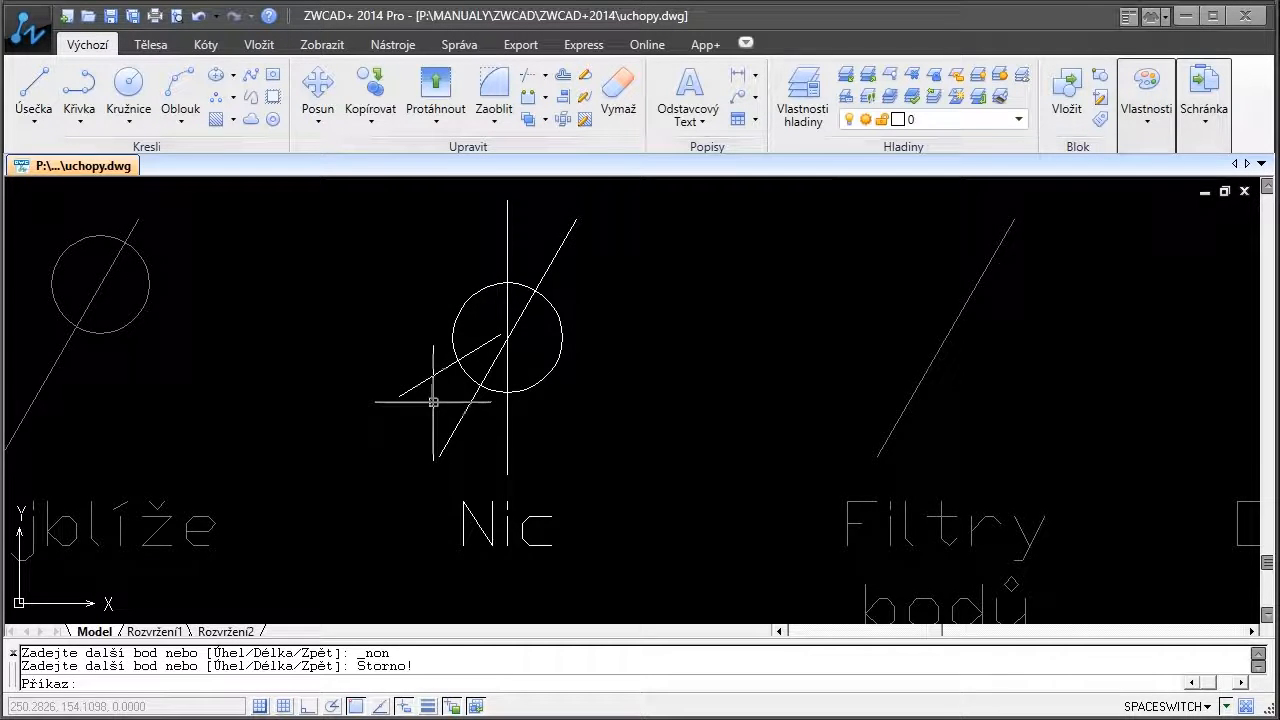
- Draw a circle centred in the Půl mezi 2 body rectangle, using Mid Between 2 Points (Půl Mezi 2 Body) on its diagonally opposite corners
{"action": "scroll", "coordinate": [430, 405], "scroll_direction": "down", "scroll_amount": 4}
{"action": "middle_click_drag", "start_coordinate": [504, 341], "coordinate": [505, 442]}
{"action": "left_click_drag", "start_coordinate": [506, 442], "coordinate": [509, 440]}
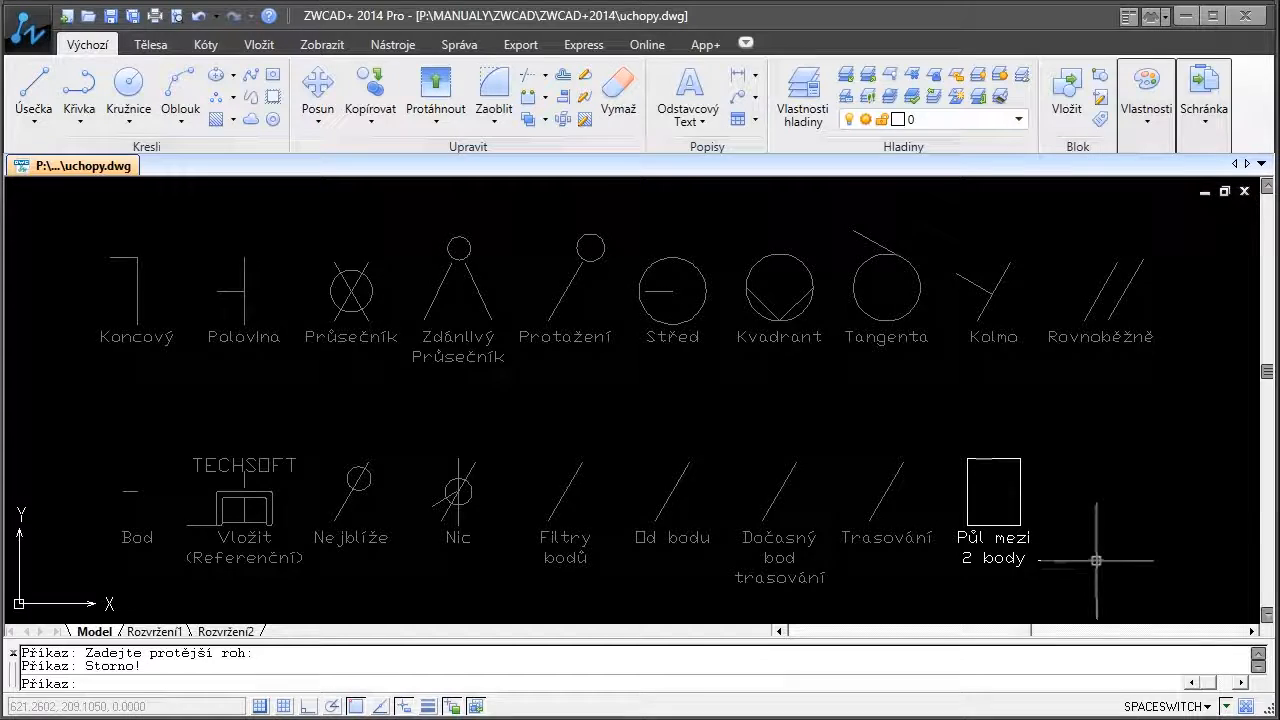
{"action": "scroll", "coordinate": [1092, 566], "scroll_direction": "up", "scroll_amount": 3}
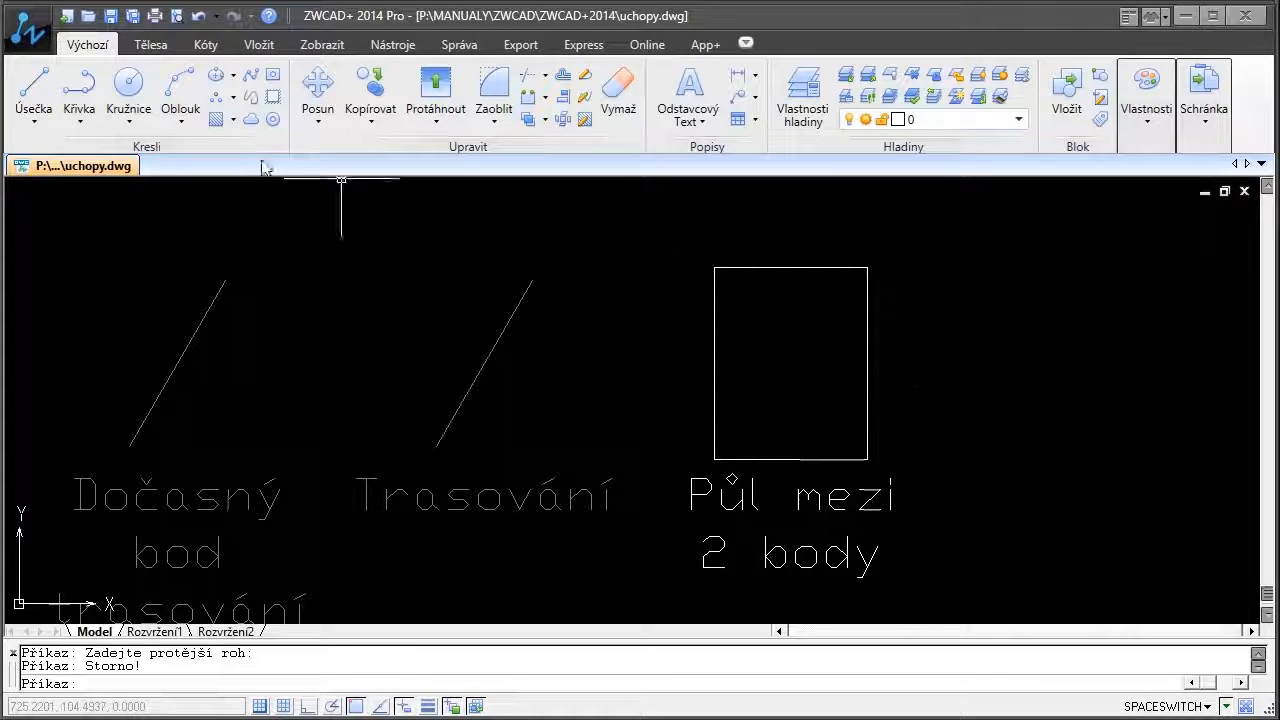
{"action": "left_click", "coordinate": [128, 84]}
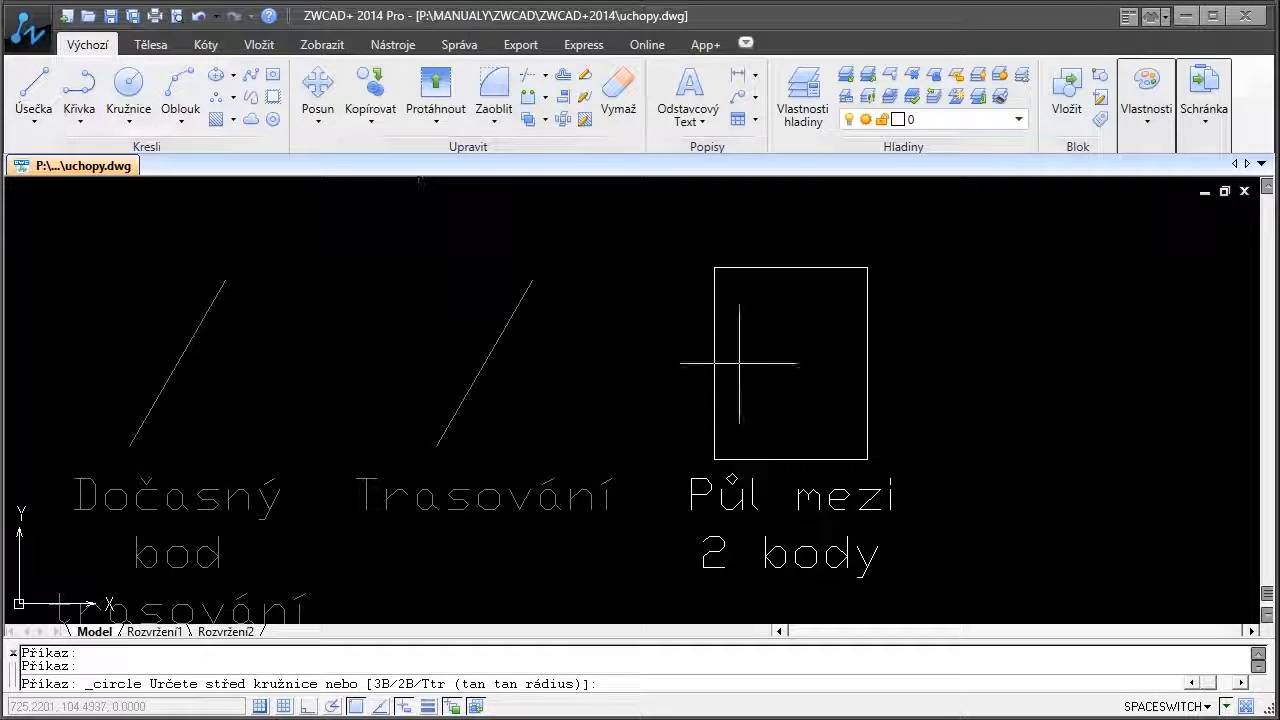
{"action": "right_click", "coordinate": [774, 379]}
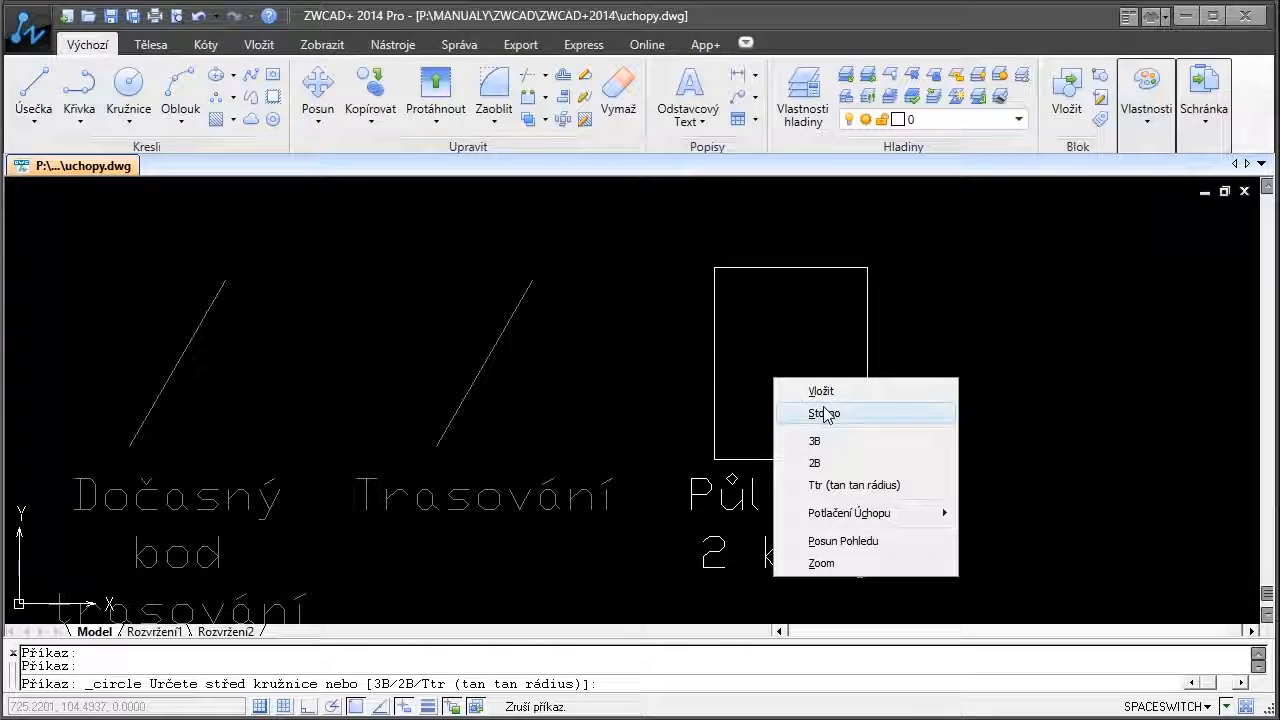
{"action": "key", "text": "Escape"}
{"action": "right_click", "coordinate": [826, 419], "text": "shift"}
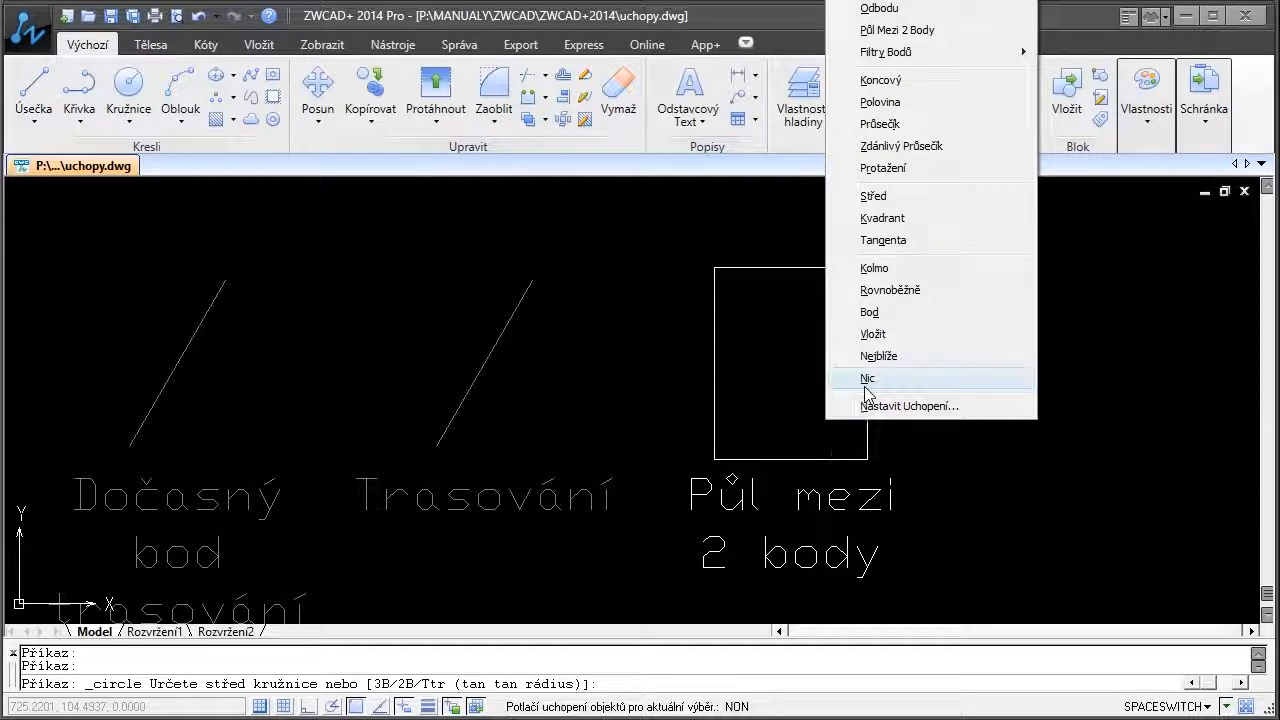
{"action": "left_click", "coordinate": [896, 31]}
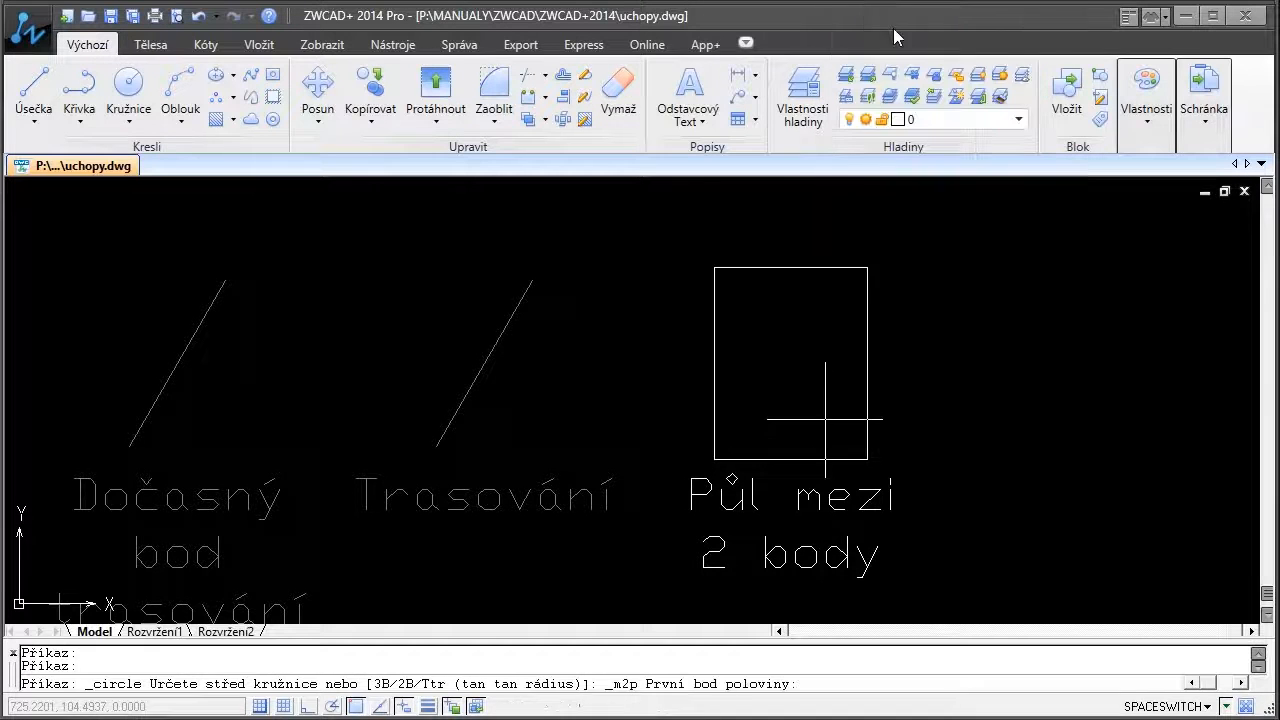
{"action": "left_click", "coordinate": [714, 459]}
{"action": "left_click", "coordinate": [866, 268]}
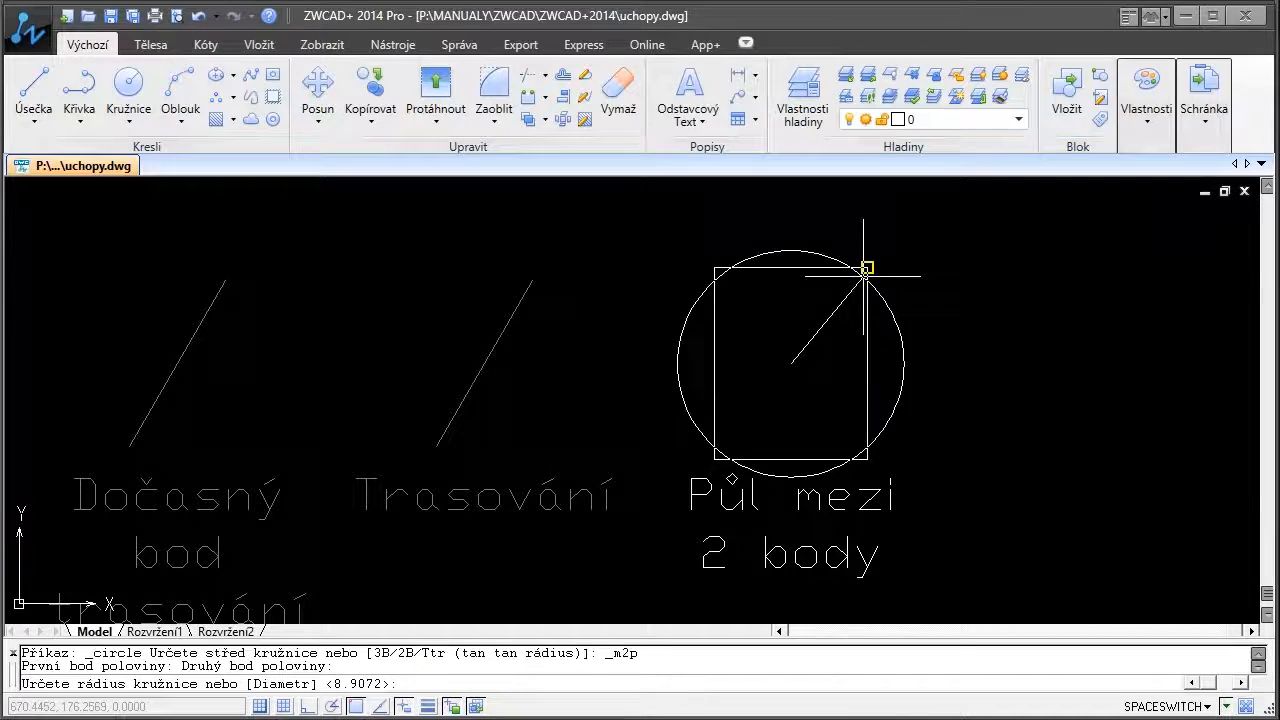
{"action": "left_click", "coordinate": [815, 322]}
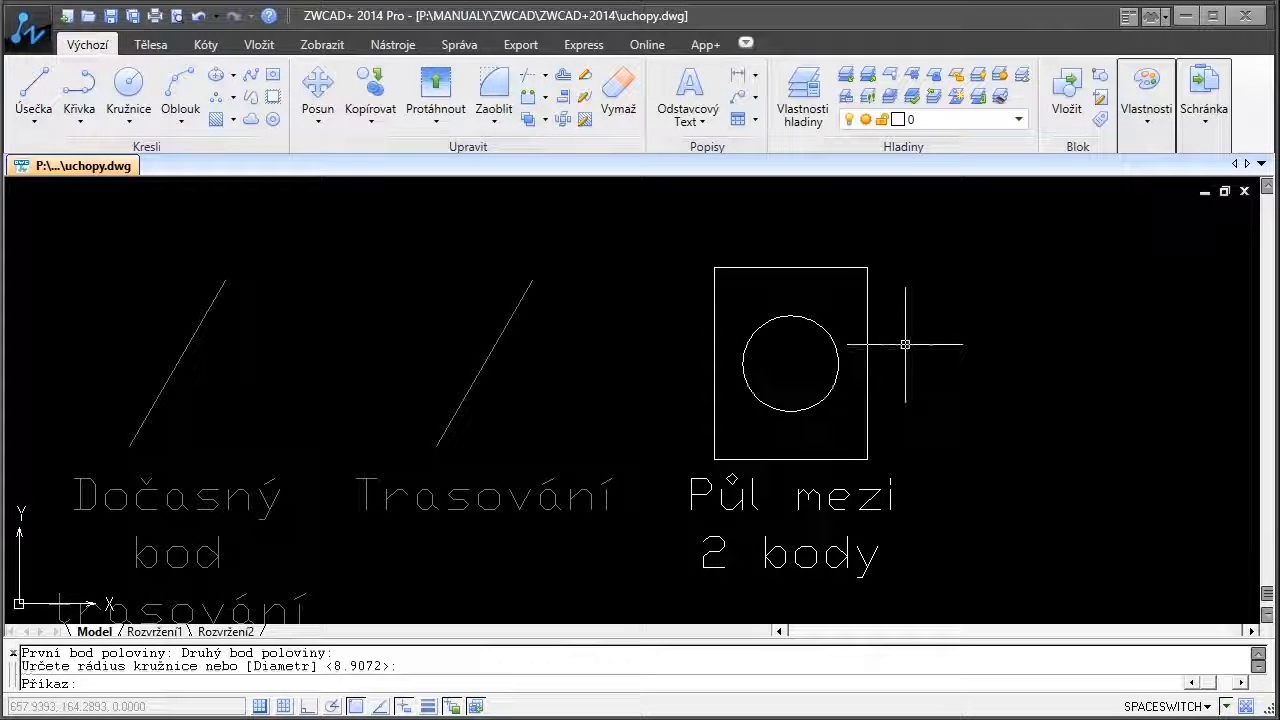
- Turn off the running object snaps
{"action": "scroll", "coordinate": [975, 368], "scroll_direction": "down", "scroll_amount": 4}
{"action": "scroll", "coordinate": [975, 380], "scroll_direction": "down", "scroll_amount": 2}
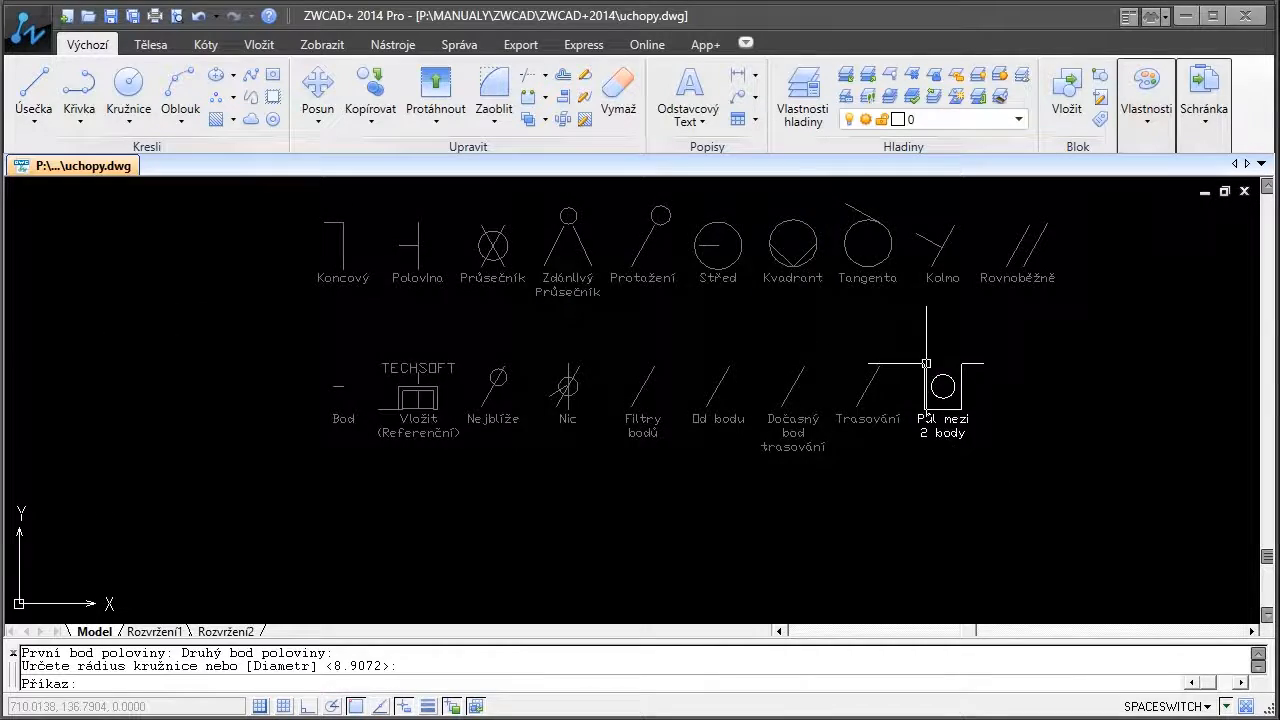
{"action": "scroll", "coordinate": [709, 265], "scroll_direction": "up", "scroll_amount": 1}
{"action": "middle_click_drag", "start_coordinate": [700, 257], "coordinate": [776, 310]}
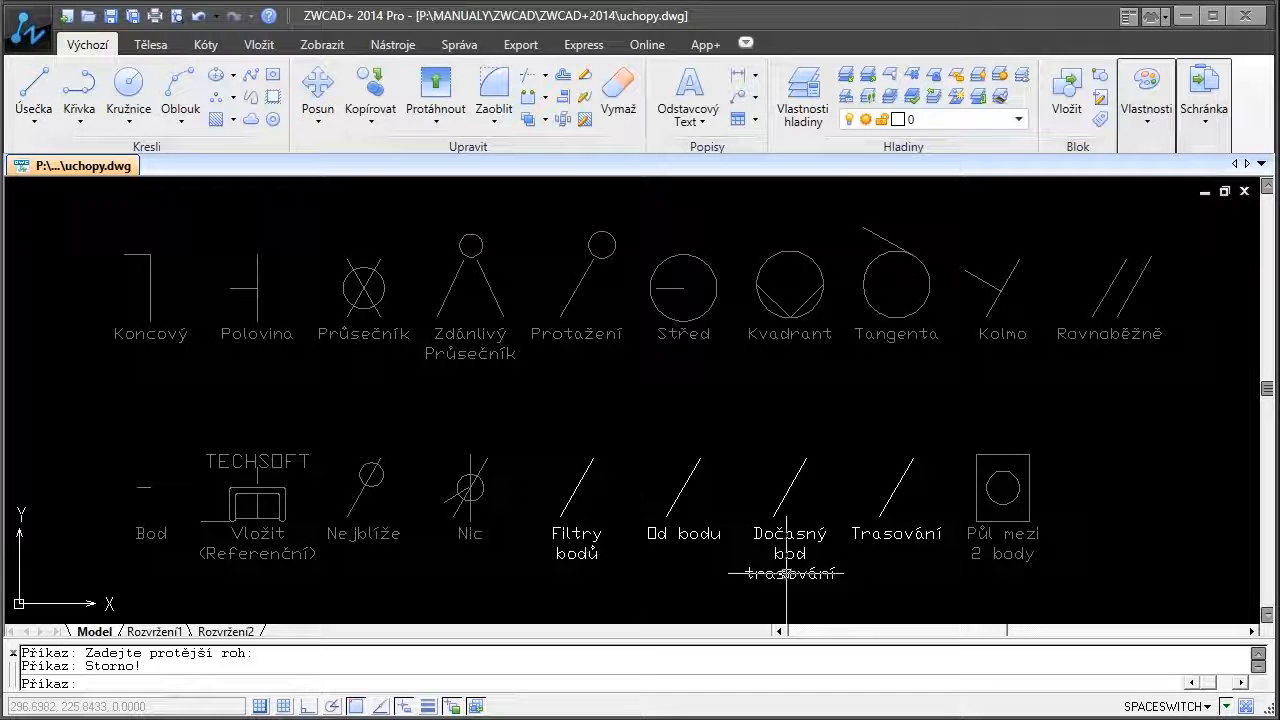
{"action": "mouse_move", "coordinate": [846, 563]}
{"action": "middle_mouse_down"}
{"action": "mouse_move", "coordinate": [789, 491]}
{"action": "mouse_move", "coordinate": [734, 454]}
{"action": "middle_mouse_up"}
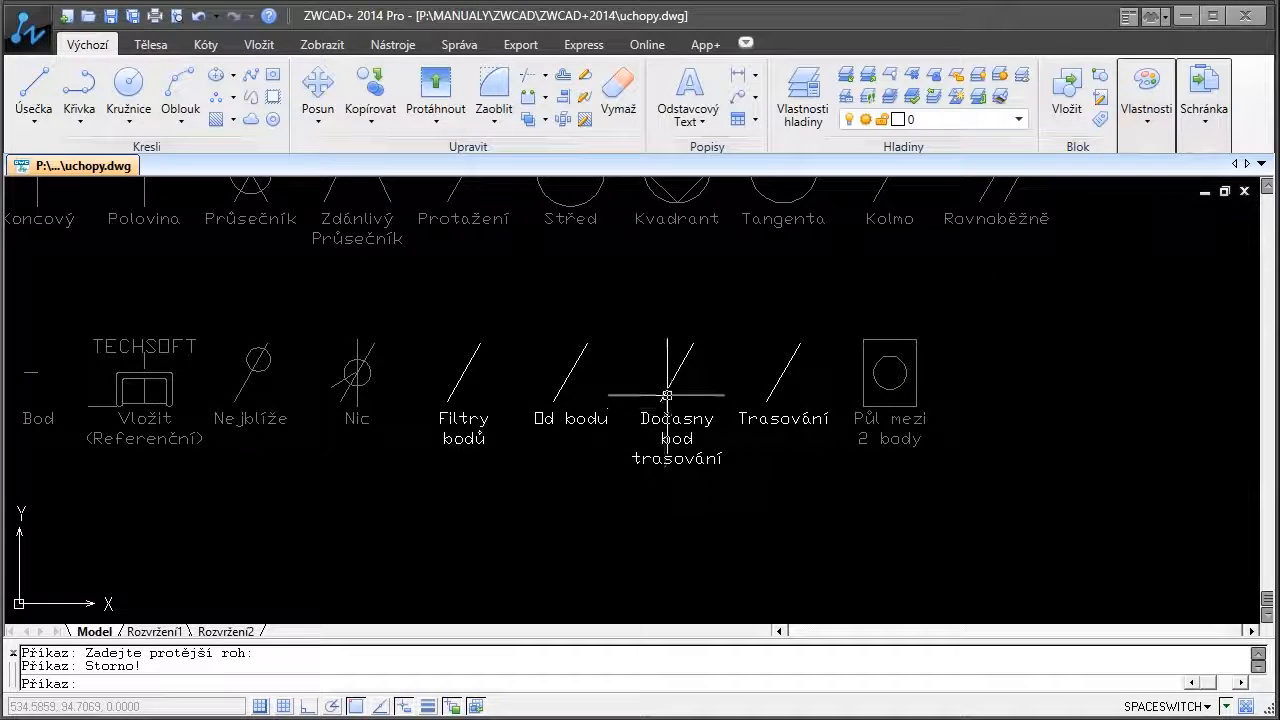
{"action": "scroll", "coordinate": [630, 360], "scroll_direction": "up", "scroll_amount": 4}
{"action": "scroll", "coordinate": [569, 398], "scroll_direction": "up", "scroll_amount": 2}
{"action": "mouse_move", "coordinate": [611, 406]}
{"action": "middle_mouse_down"}
{"action": "mouse_move", "coordinate": [577, 386]}
{"action": "mouse_move", "coordinate": [580, 371]}
{"action": "mouse_move", "coordinate": [616, 366]}
{"action": "middle_mouse_up"}
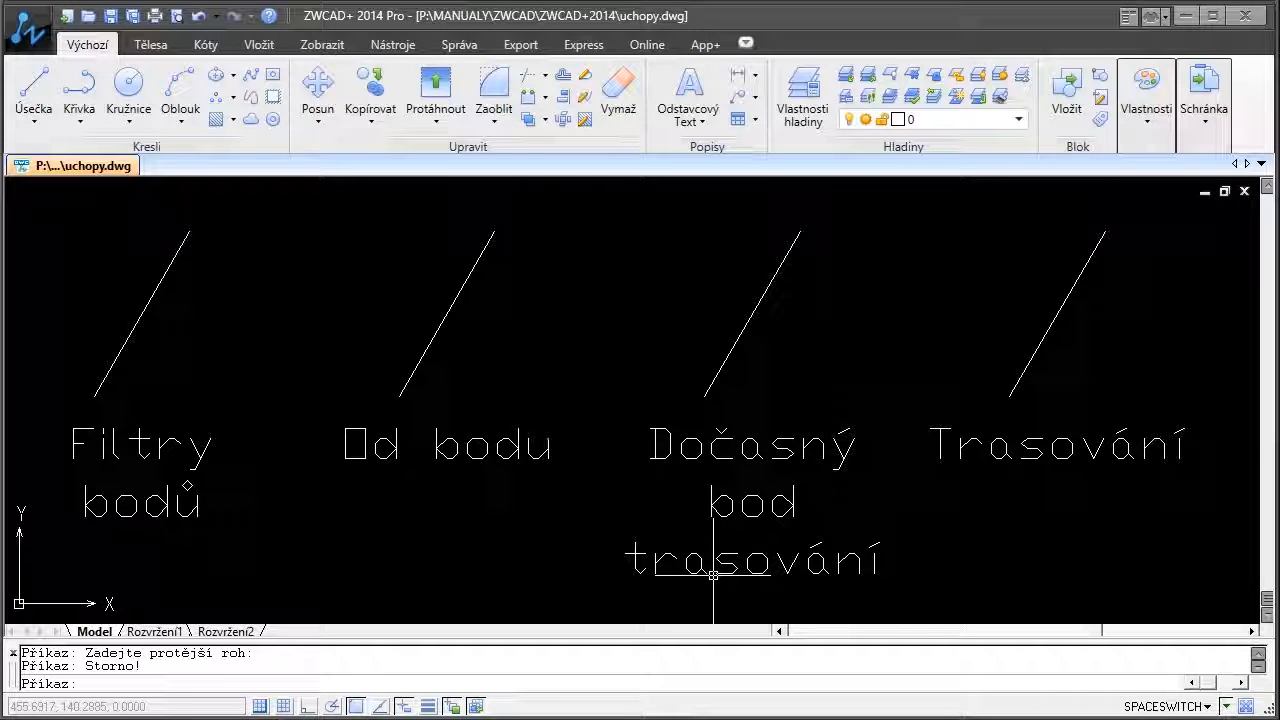
{"action": "key", "text": "F3"}
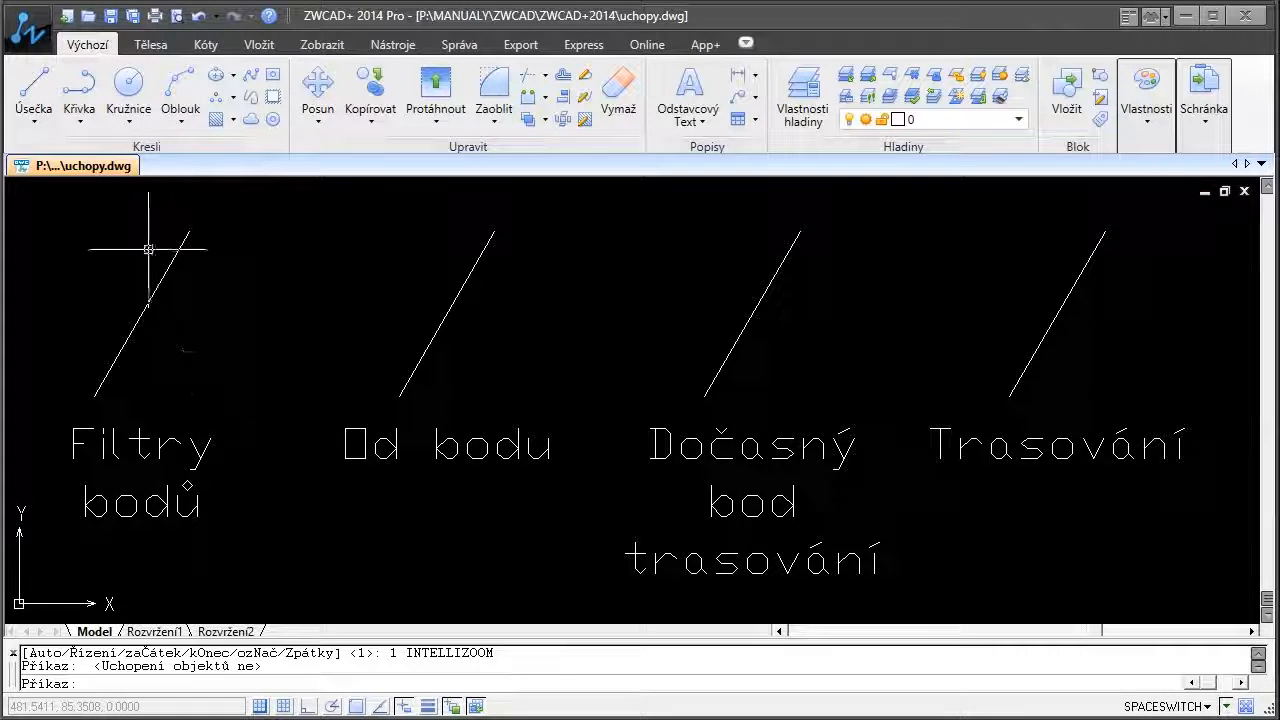
- Start a line at the Filtry bodů sample, taking X from the slanted line's upper endpoint with the .X filter and YZ from its lower endpoint
{"action": "left_click", "coordinate": [38, 92]}
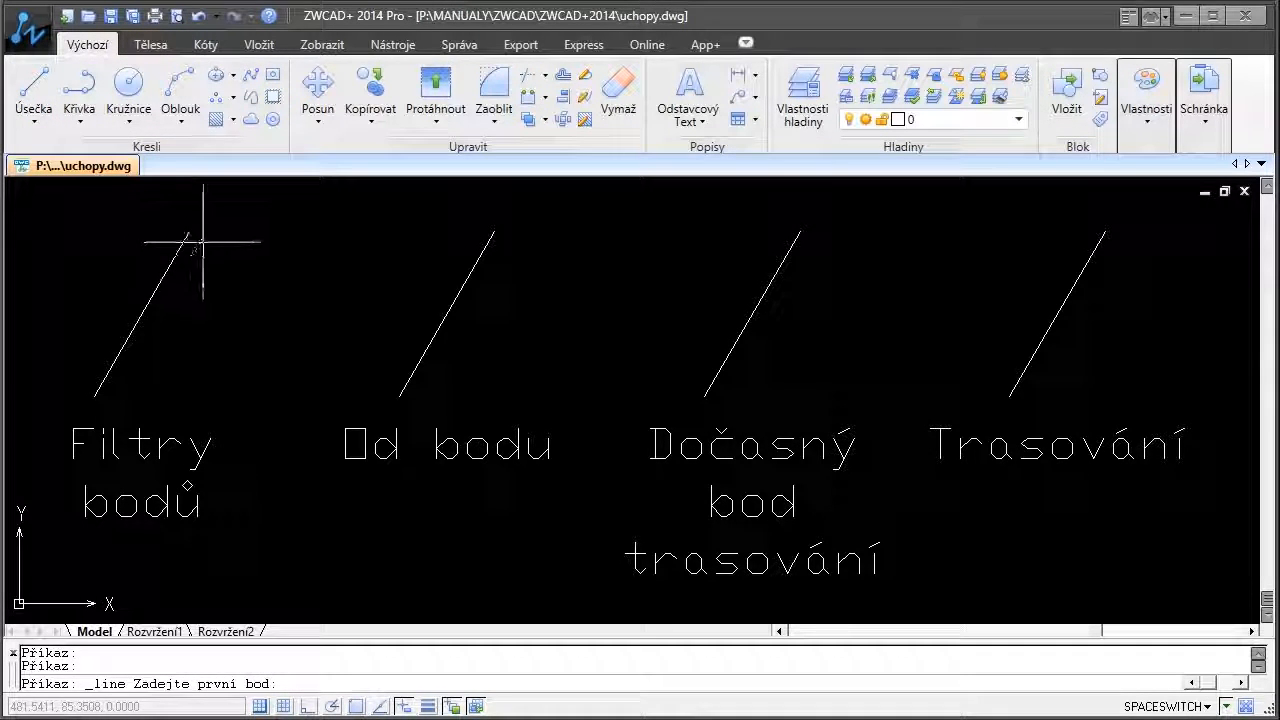
{"action": "right_click", "coordinate": [194, 390], "text": "shift"}
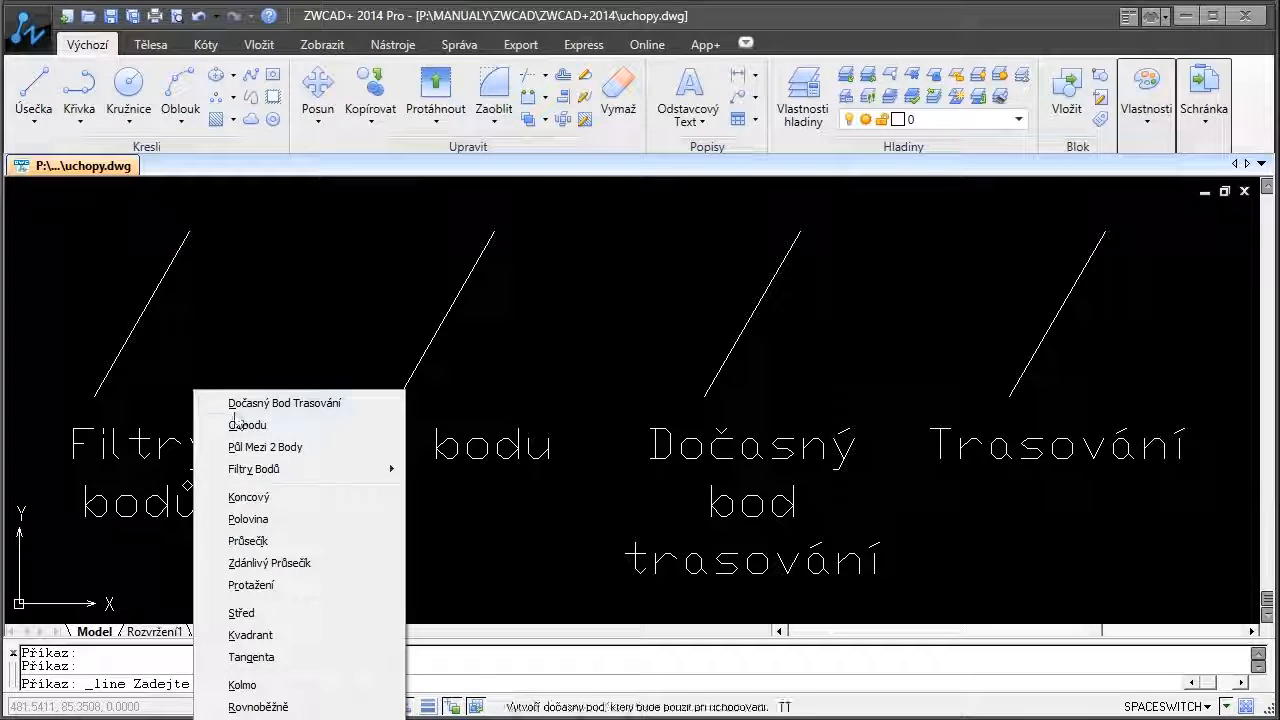
{"action": "mouse_move", "coordinate": [286, 469]}
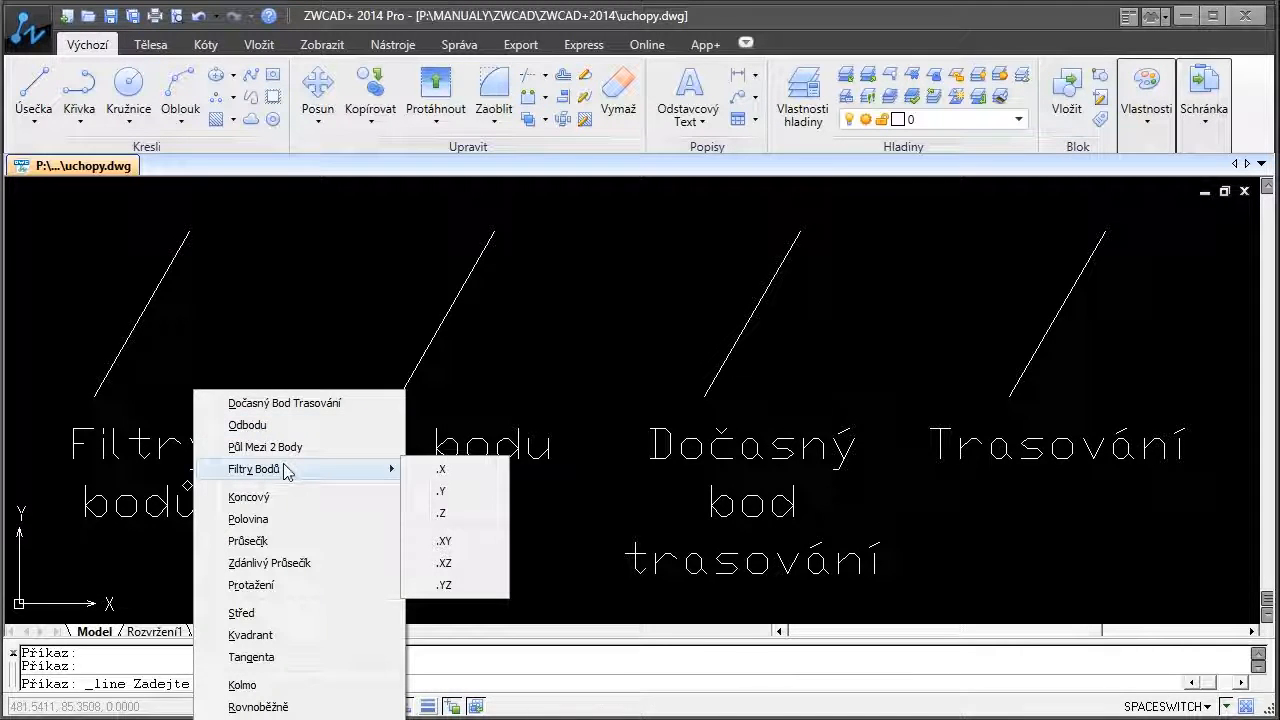
{"action": "left_click", "coordinate": [444, 470]}
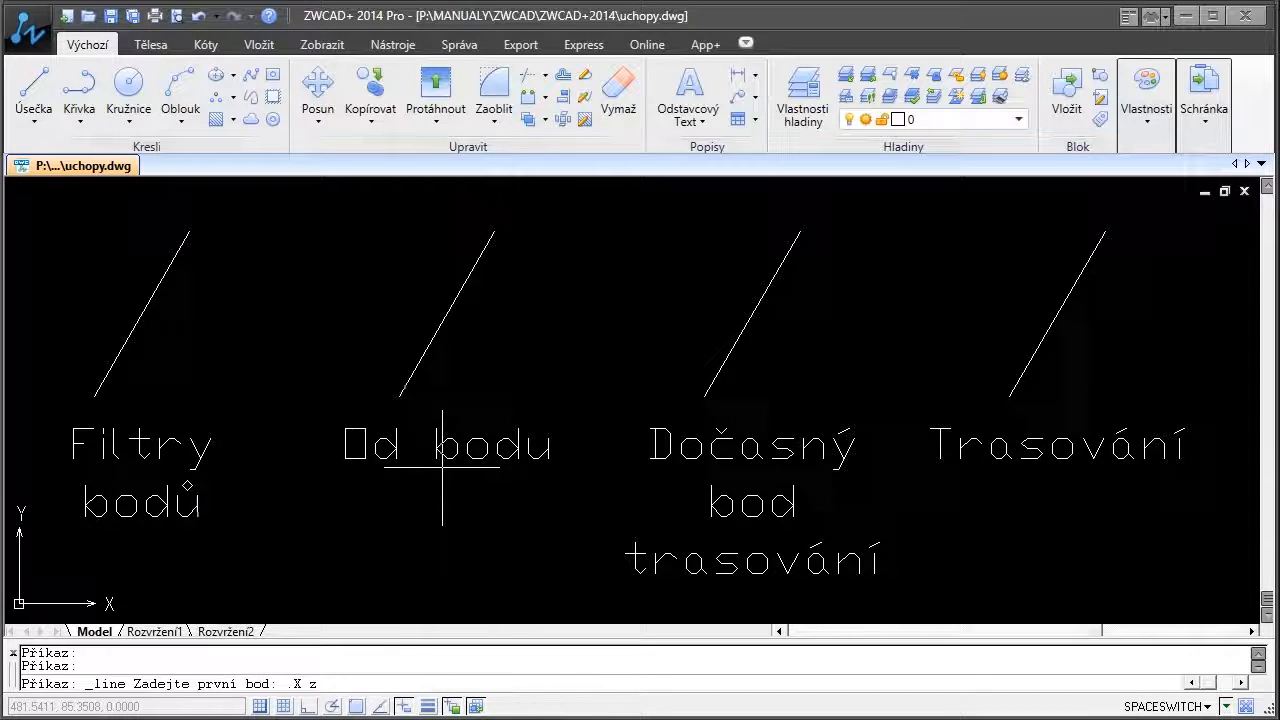
{"action": "right_click", "coordinate": [194, 390], "text": "shift"}
{"action": "left_click", "coordinate": [258, 494]}
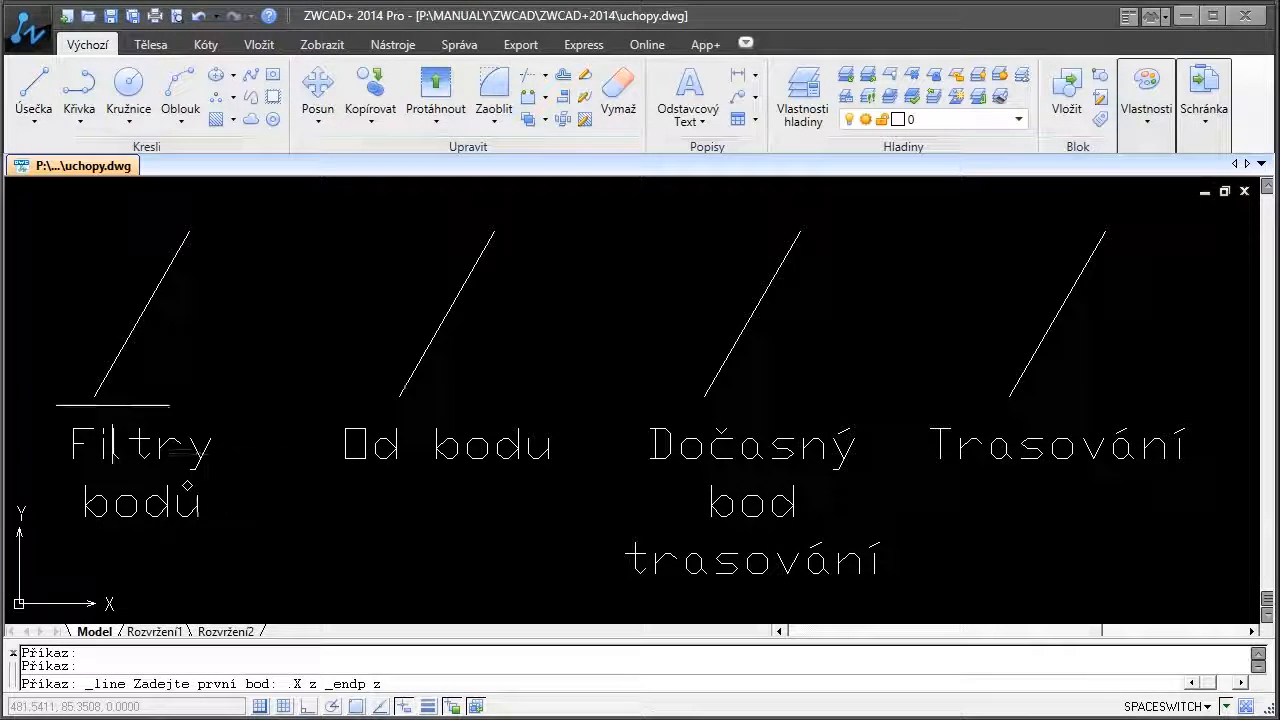
{"action": "left_click", "coordinate": [188, 231]}
{"action": "right_click", "coordinate": [185, 308], "text": "shift"}
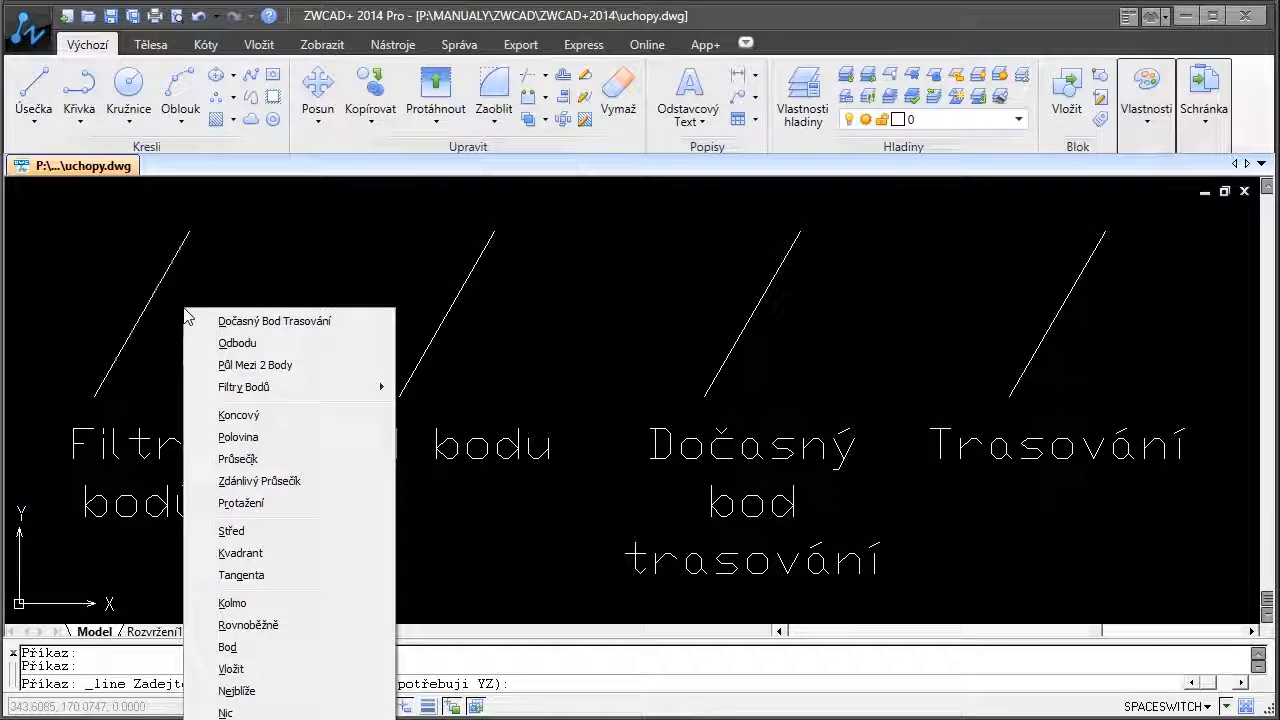
{"action": "left_click", "coordinate": [240, 416]}
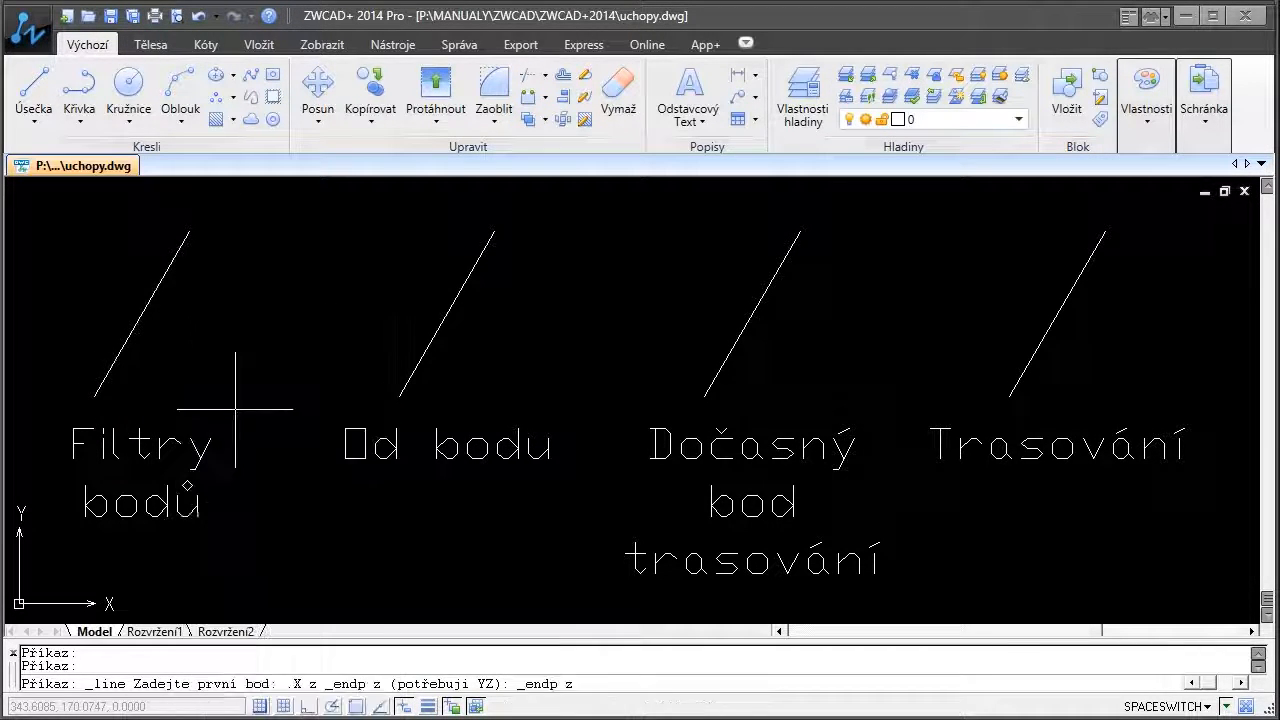
{"action": "left_click", "coordinate": [93, 396]}
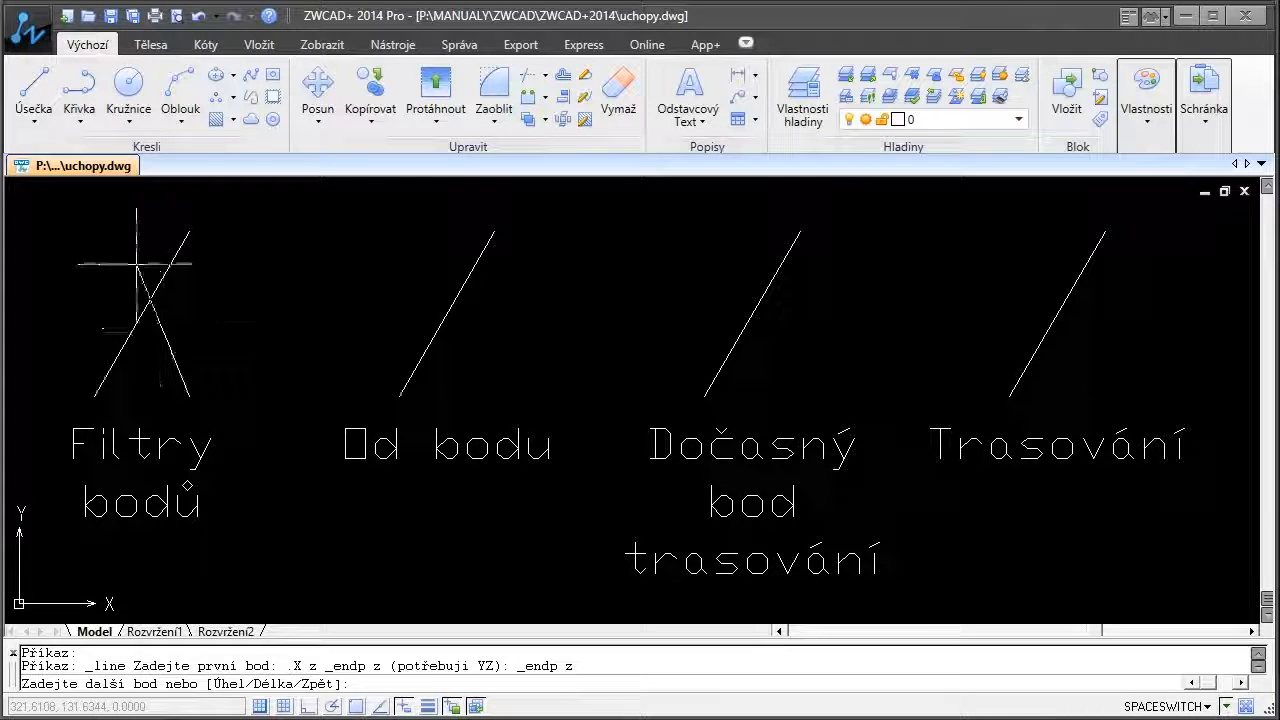
- End the vertical line at the slanted line's upper endpoint, using the Endpoint (Koncový) snap override
{"action": "right_click", "coordinate": [193, 241], "text": "shift"}
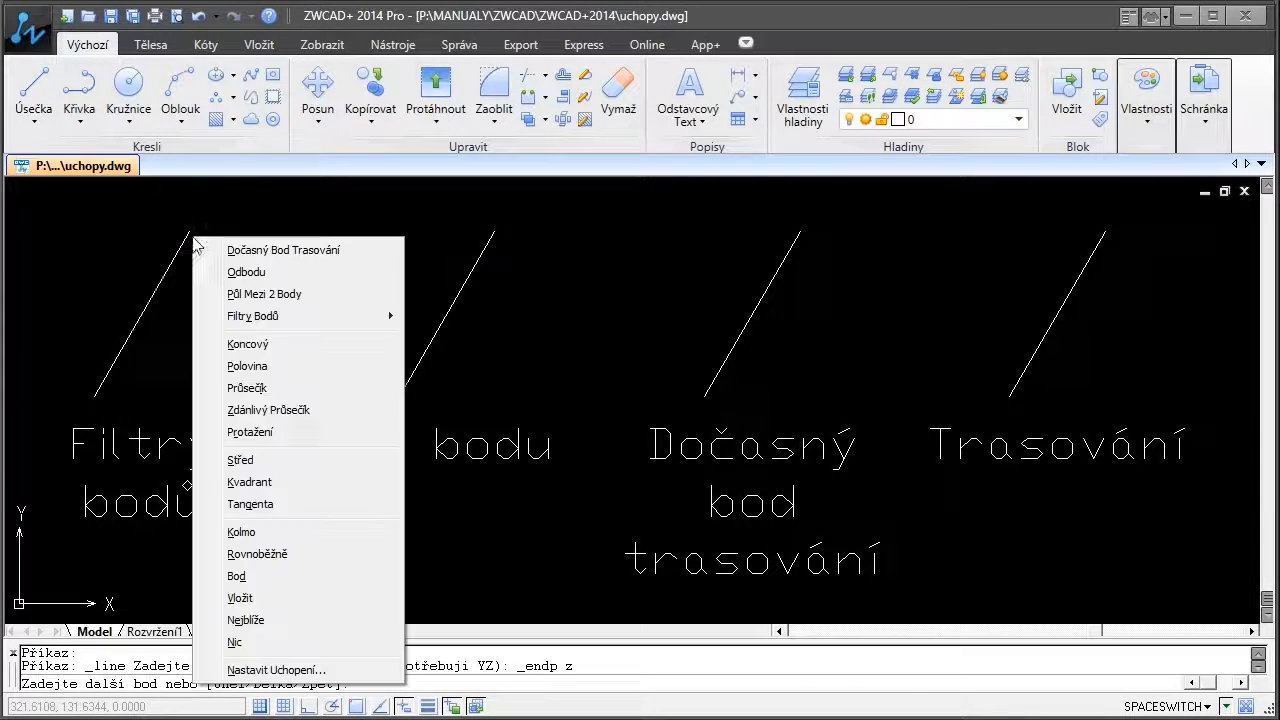
{"action": "left_click", "coordinate": [257, 352]}
{"action": "left_click", "coordinate": [188, 231]}
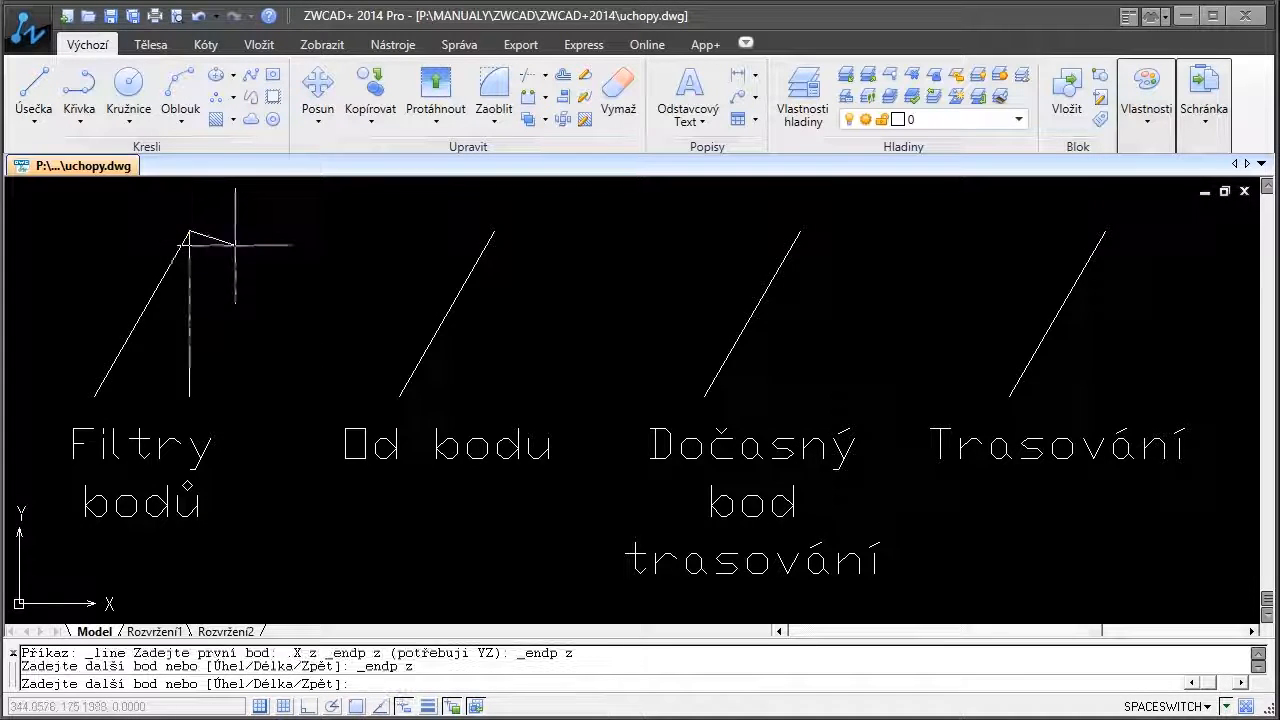
{"action": "key", "text": "Return"}
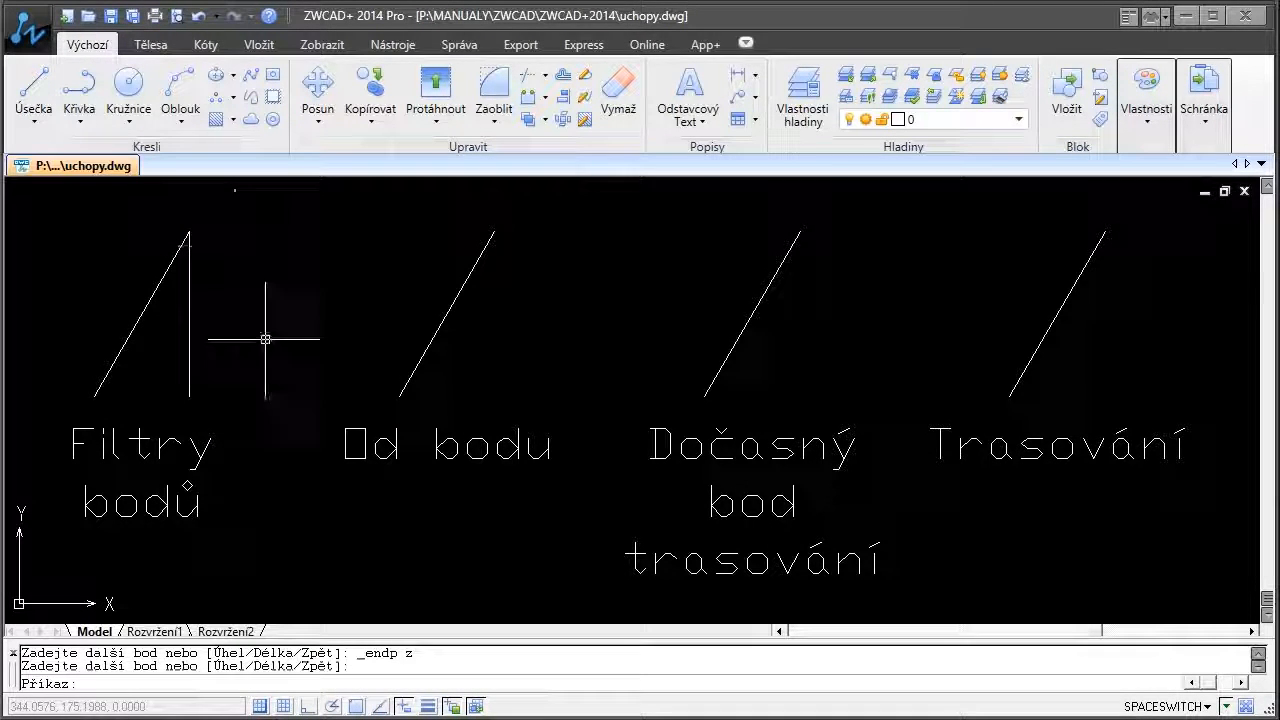
- With object snap on, draw a diagonal from the .X-filtered point (lower endpoint's X, upper endpoint's YZ) to the Filtry bodů vertical line's lower end
{"action": "left_click", "coordinate": [356, 706]}
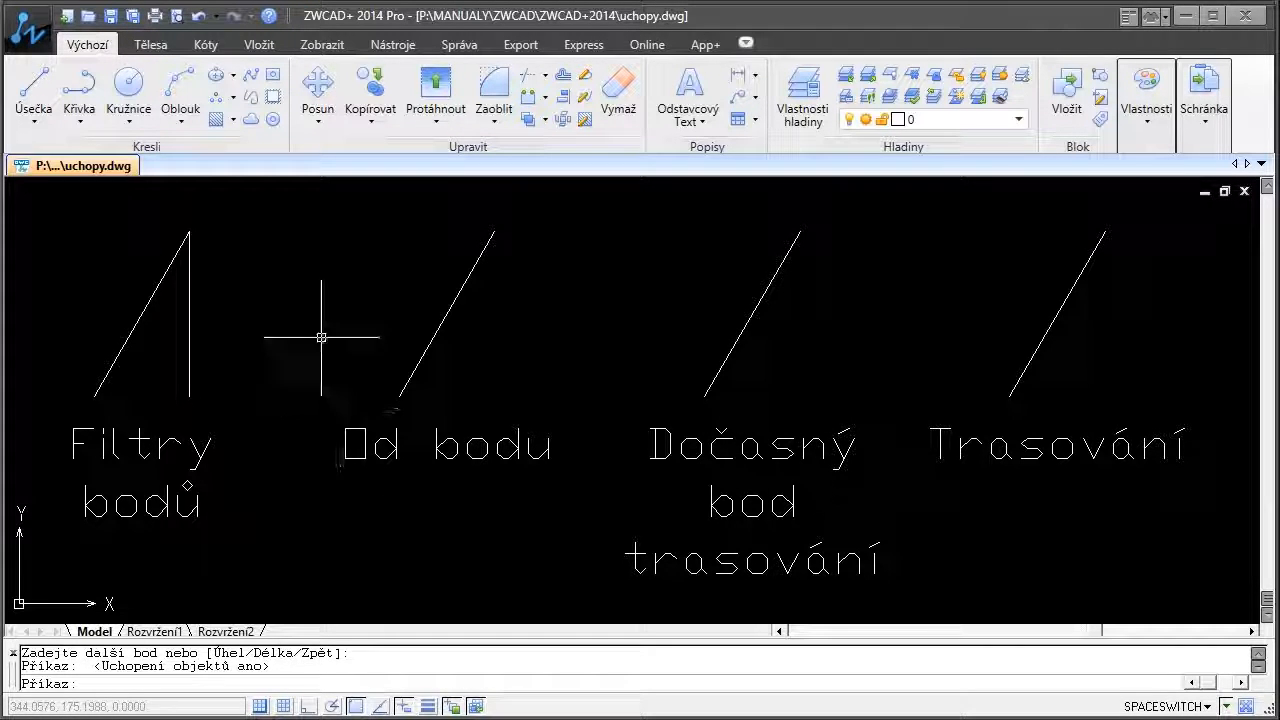
{"action": "left_click", "coordinate": [28, 96]}
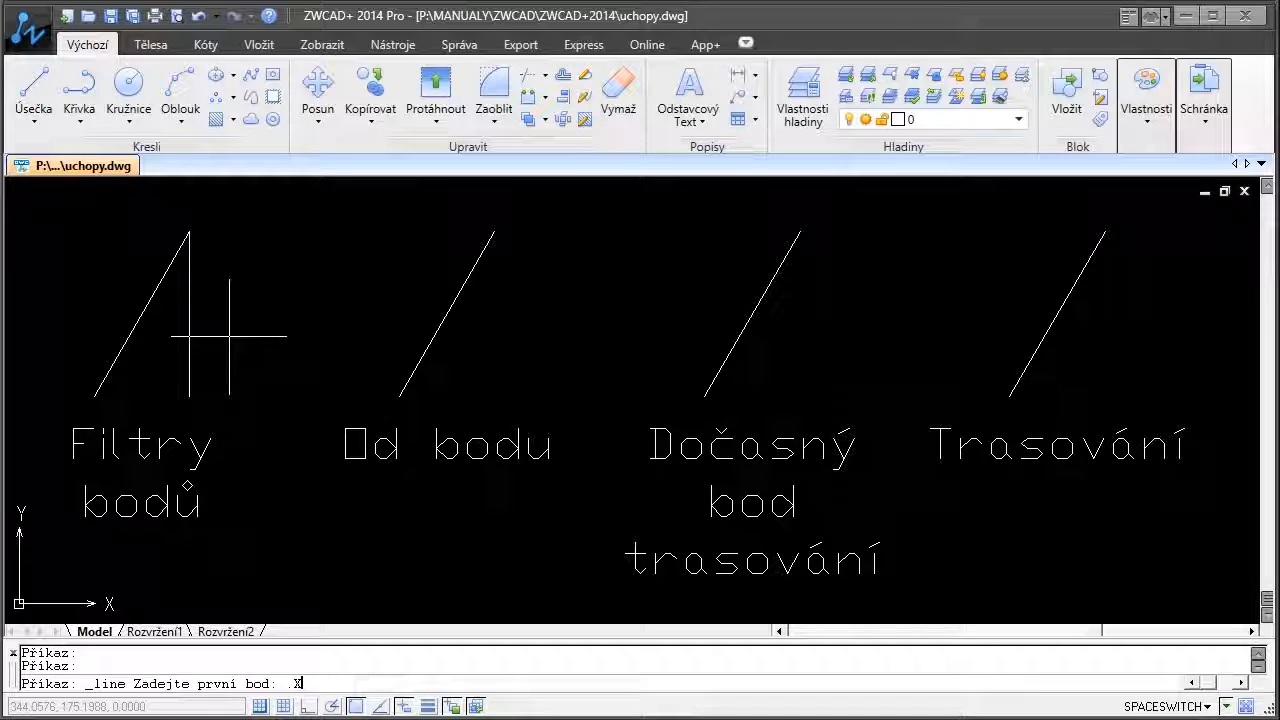
{"action": "key", "text": "Return"}
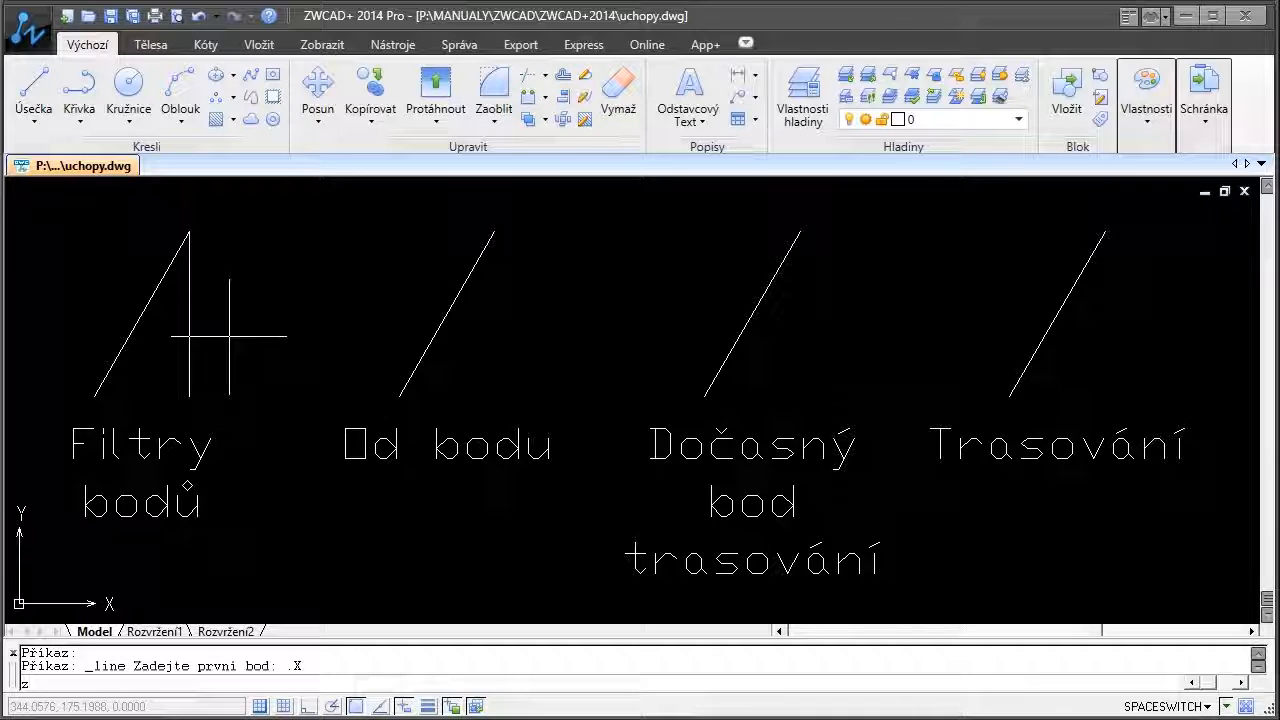
{"action": "left_click", "coordinate": [191, 233]}
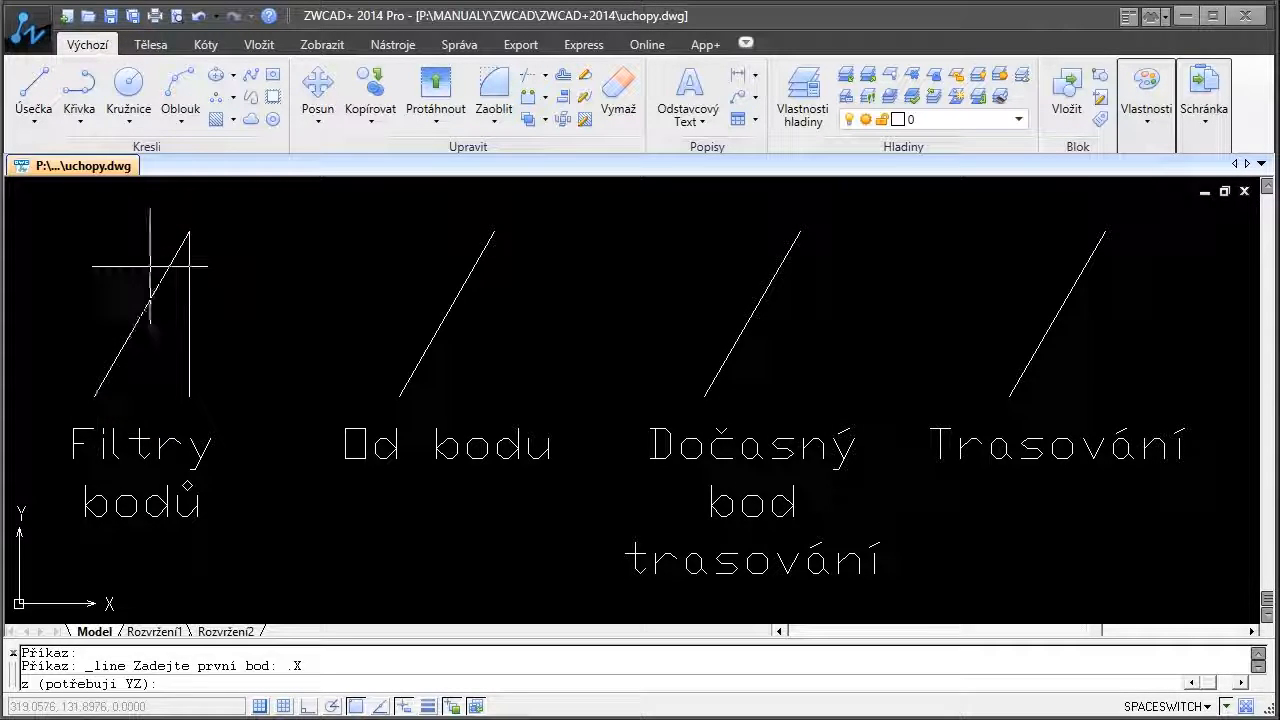
{"action": "left_click", "coordinate": [189, 230]}
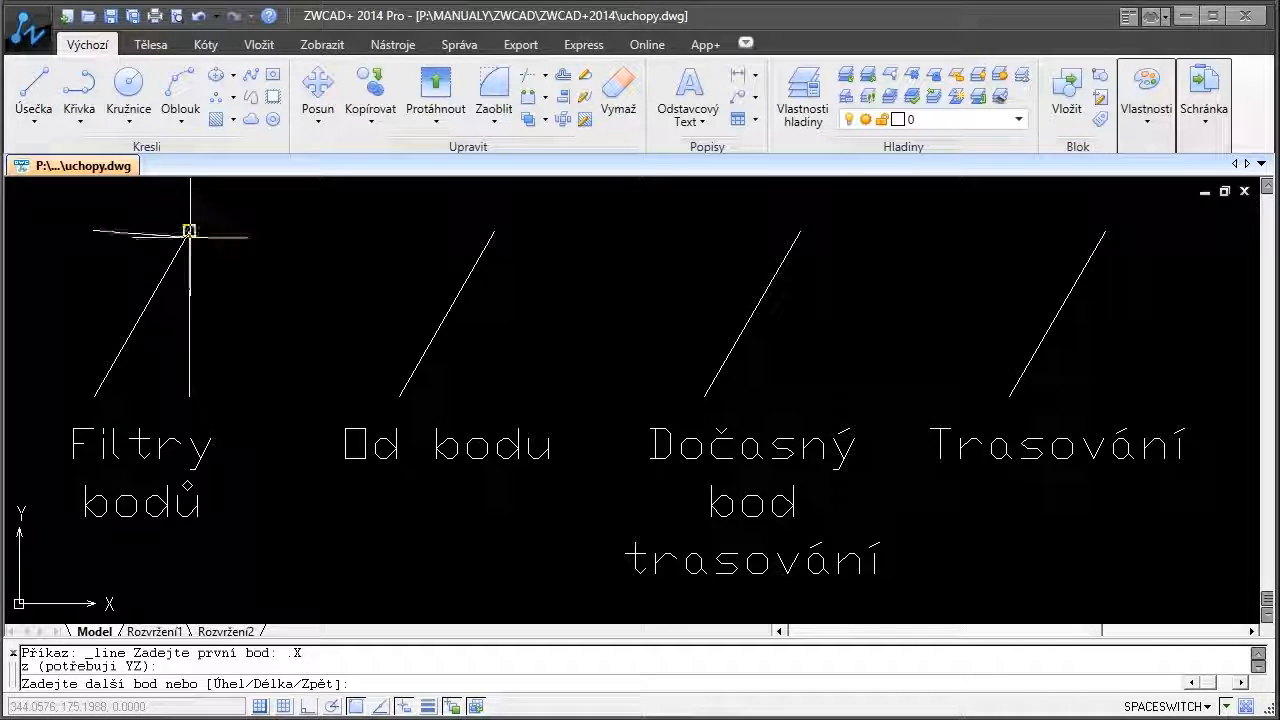
{"action": "left_click", "coordinate": [188, 394]}
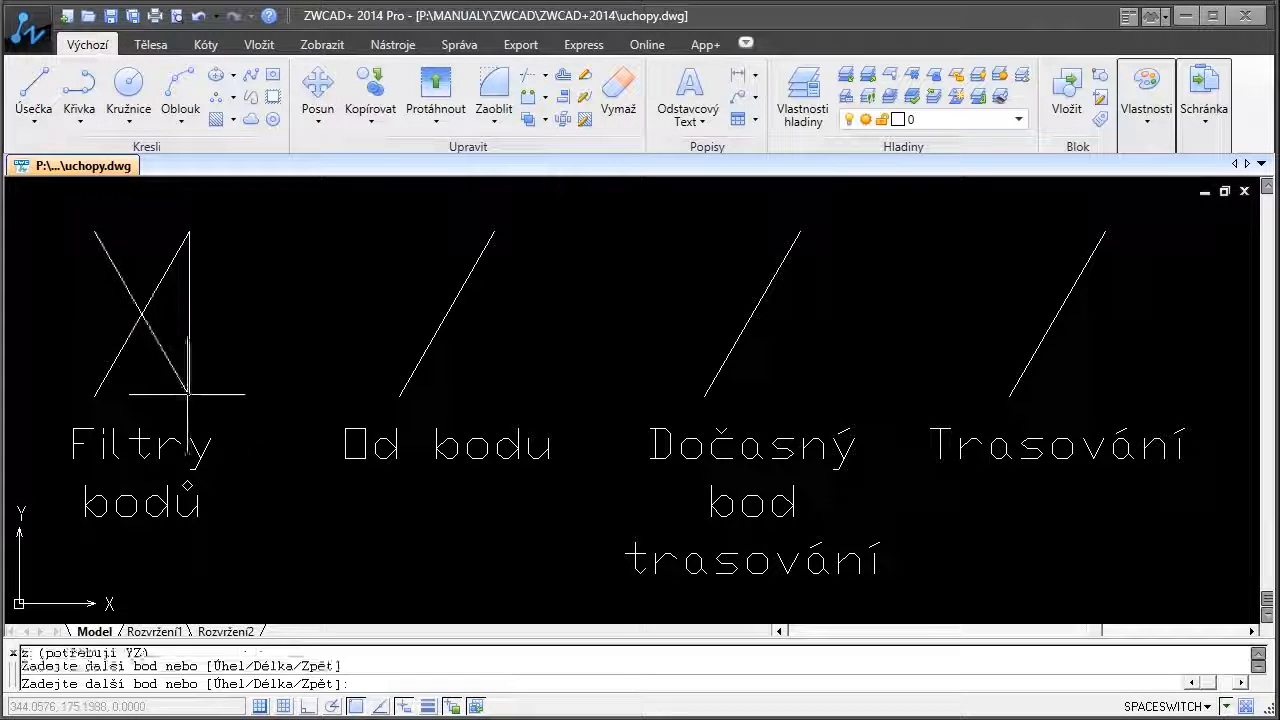
{"action": "key", "text": "Return"}
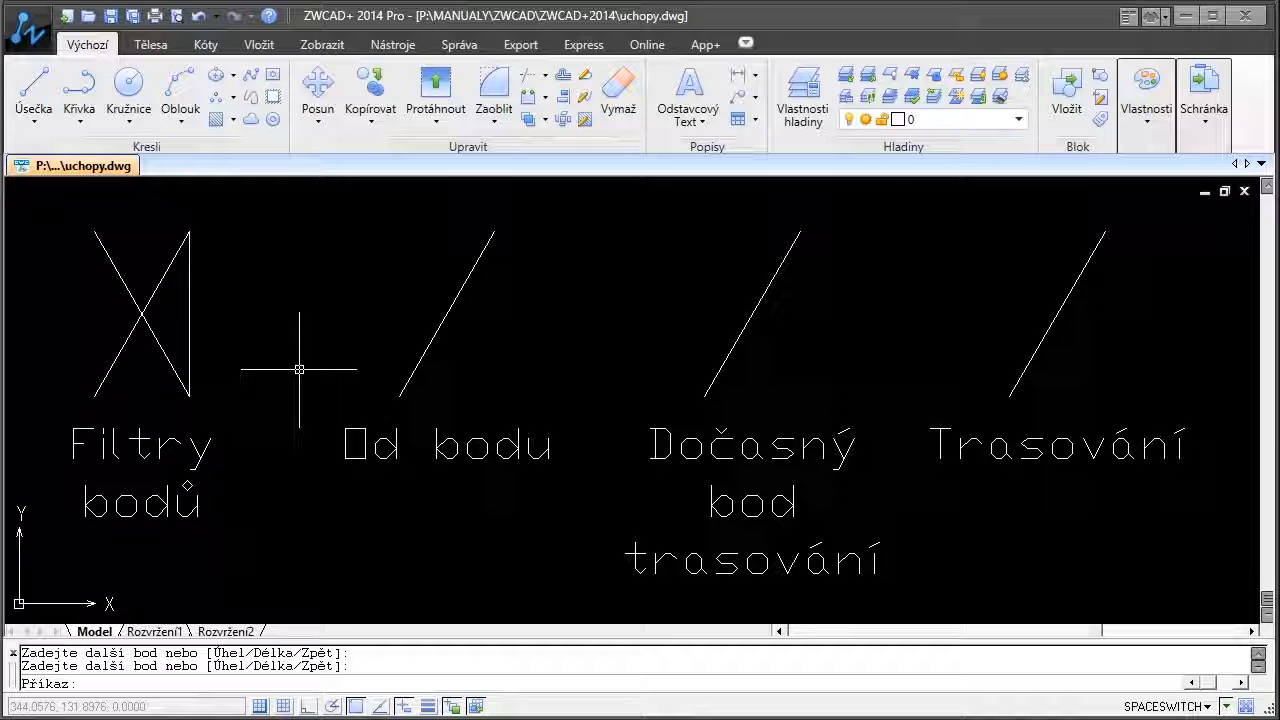
{"action": "left_click", "coordinate": [299, 369]}
{"action": "key", "text": "Escape"}
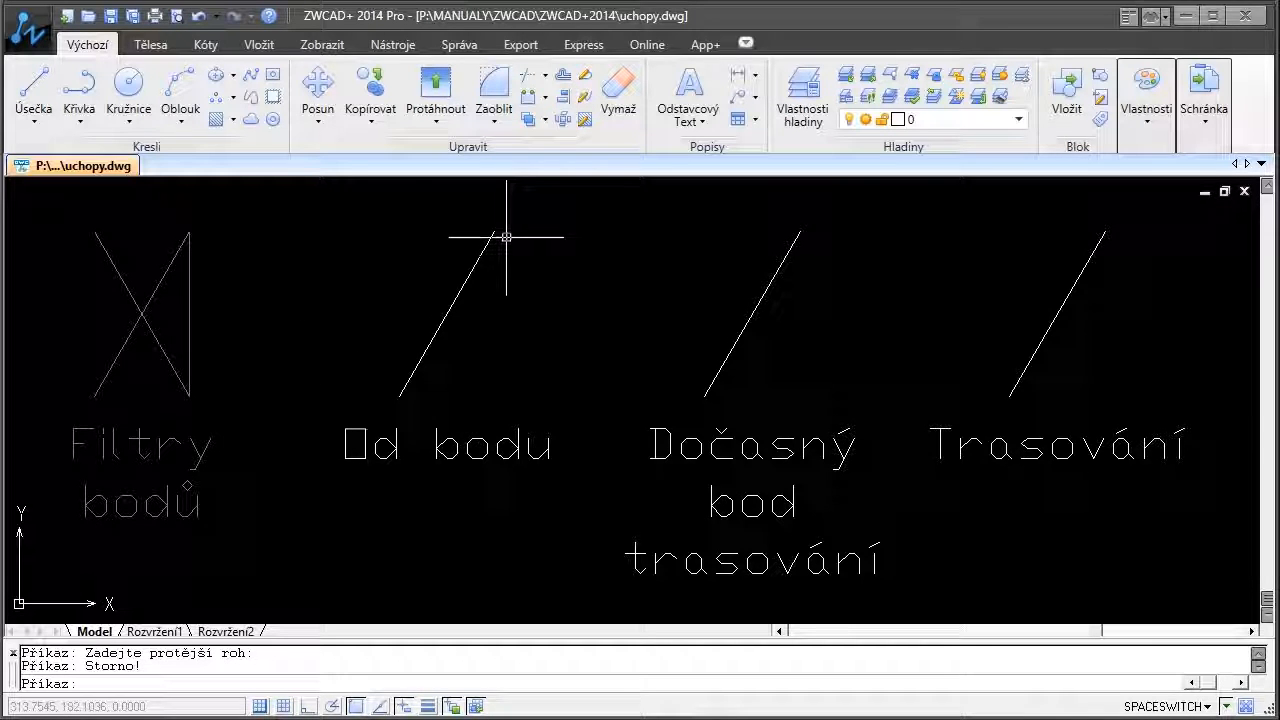
- Draw a circle of radius about 6.7 at the Od bodu sample, centred @-10,0 from the slanted line's upper endpoint using Odbodu
{"action": "left_click", "coordinate": [137, 92]}
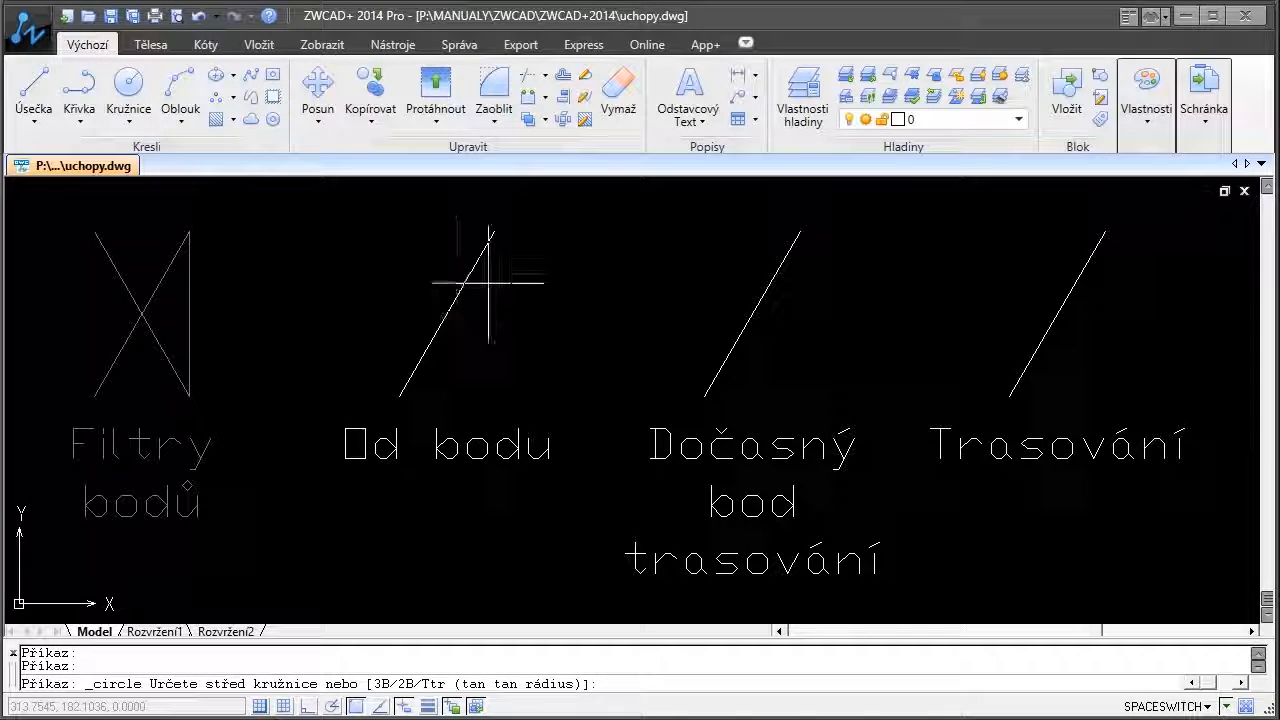
{"action": "right_click", "coordinate": [591, 267], "text": "shift"}
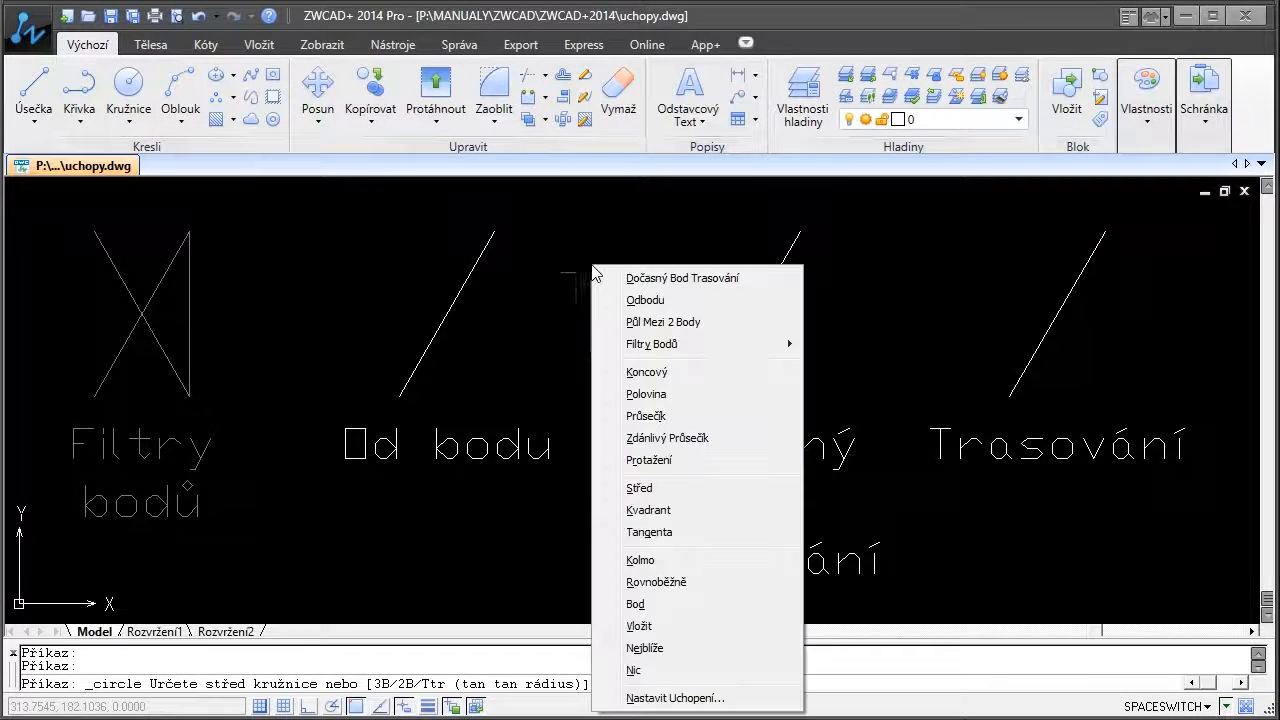
{"action": "left_click", "coordinate": [656, 302]}
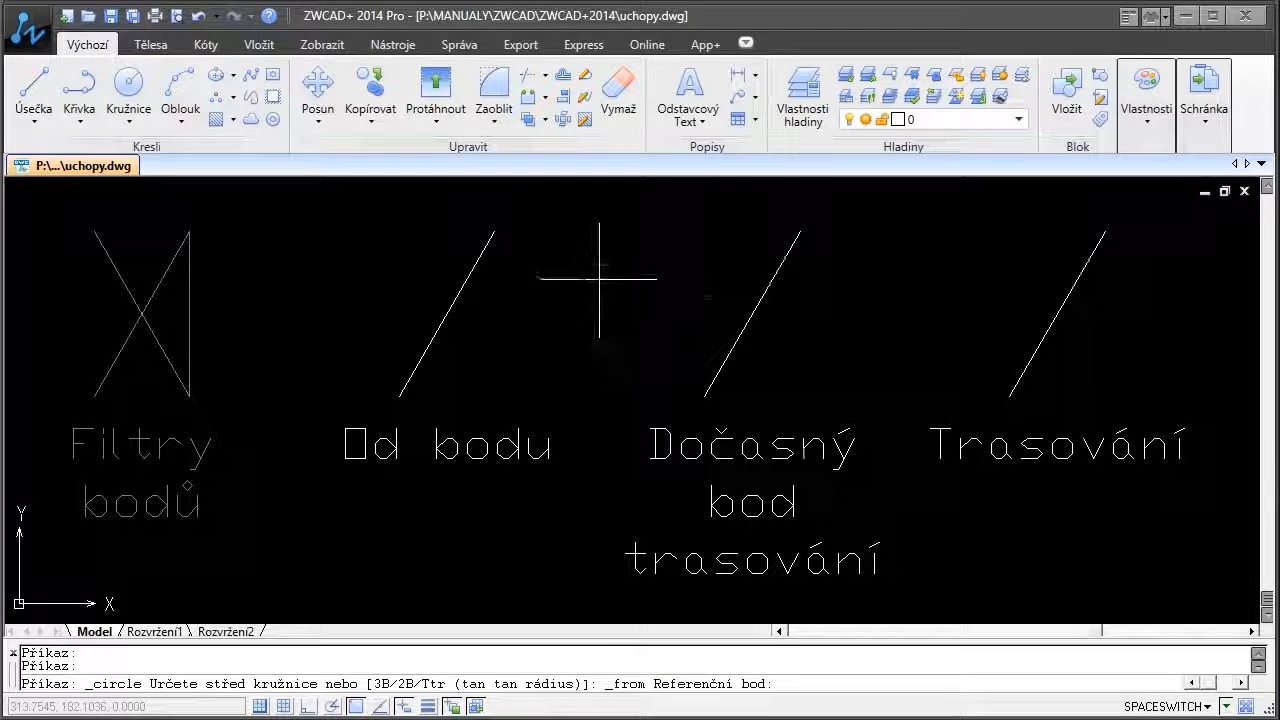
{"action": "left_click", "coordinate": [494, 230]}
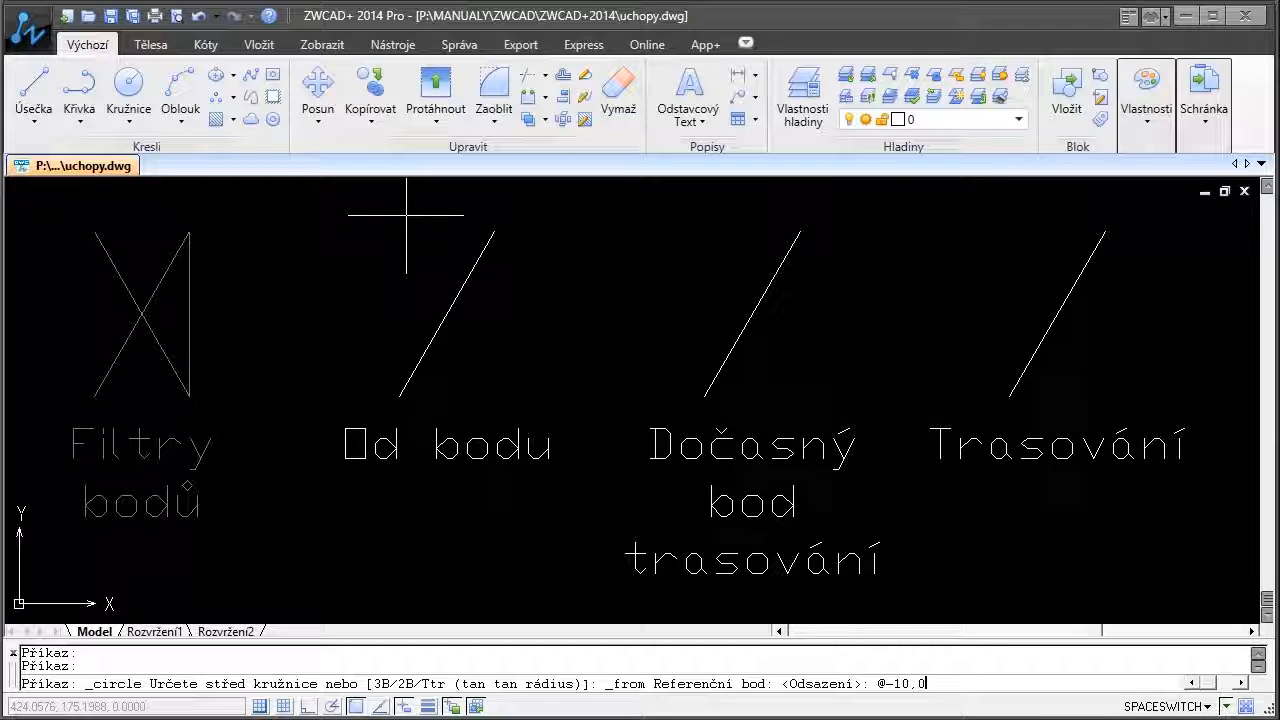
{"action": "key", "text": "Return"}
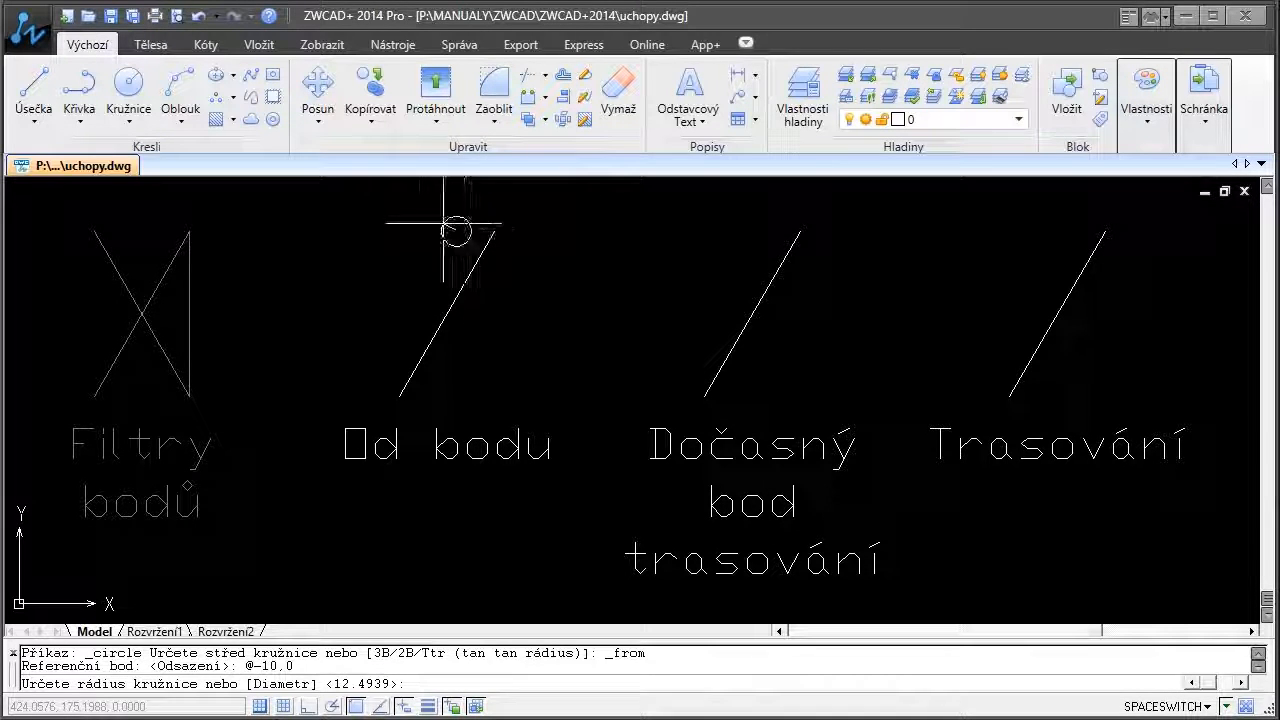
{"action": "left_click", "coordinate": [434, 222]}
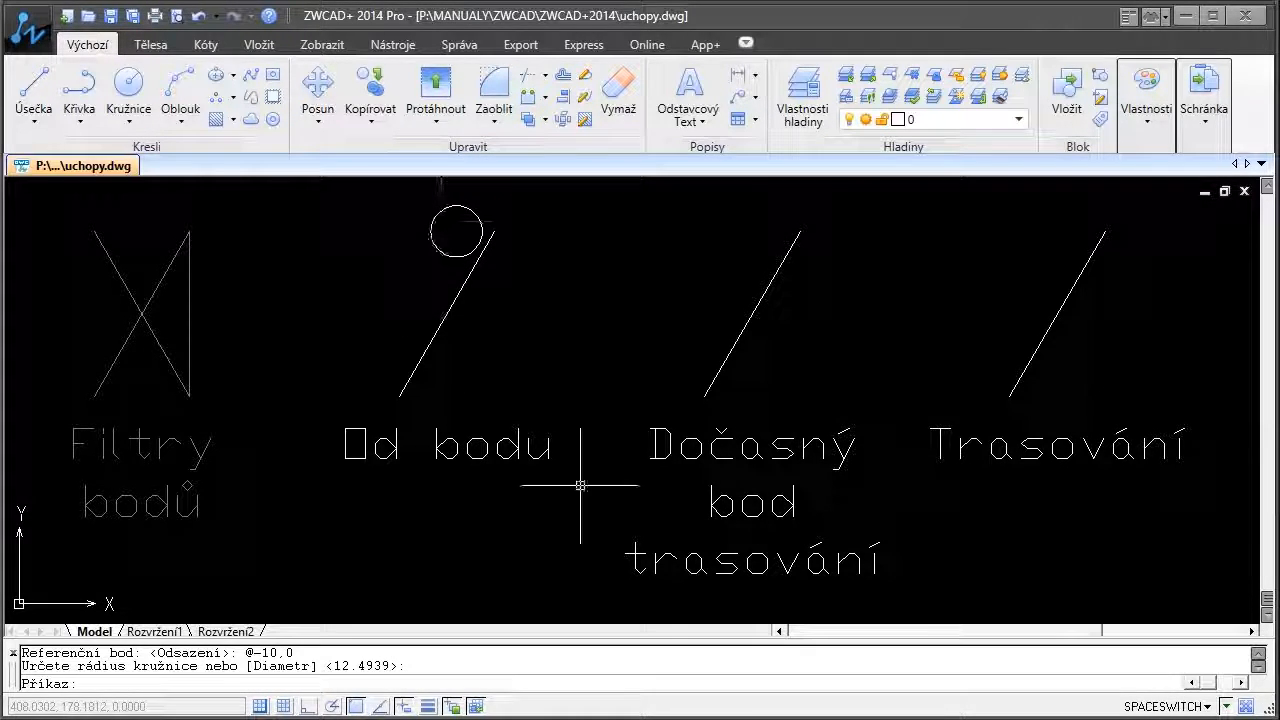
{"action": "left_click", "coordinate": [668, 506]}
{"action": "key", "text": "Escape"}
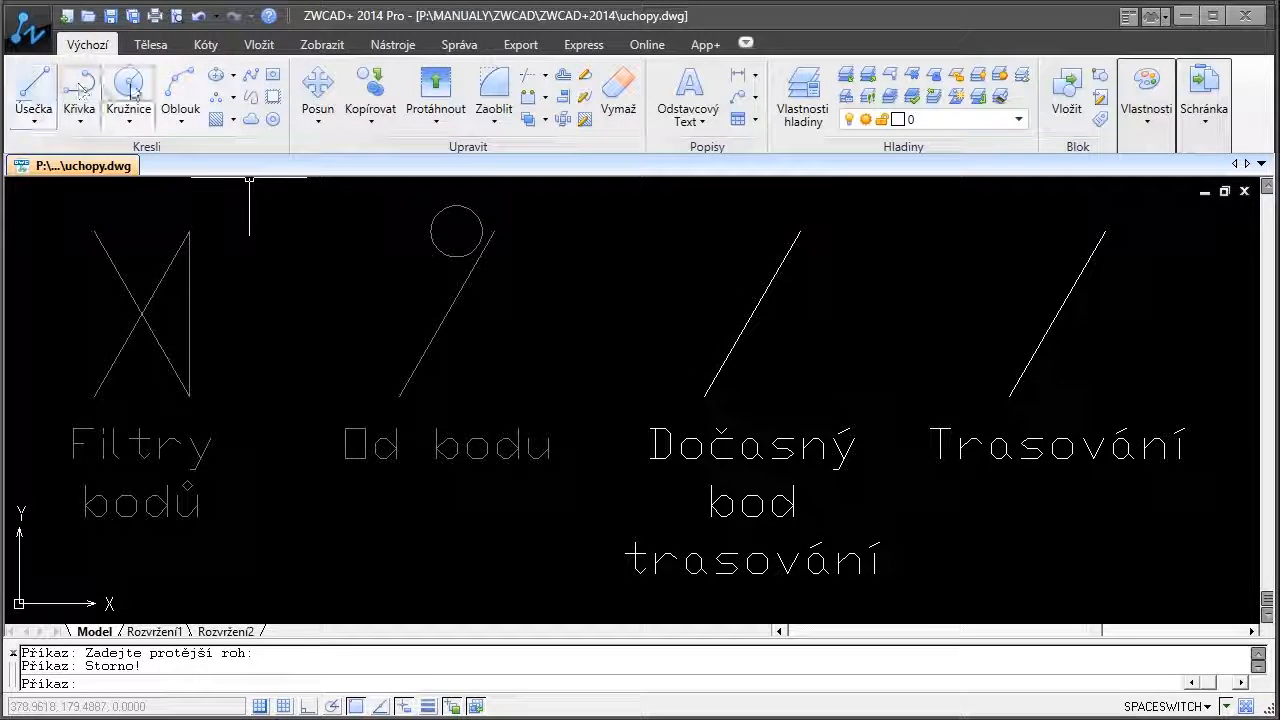
- Draw a circle of radius about 5.96, centred 10 left of the Dočasný bod trasování line's upper endpoint using a temporary track point
{"action": "left_click", "coordinate": [134, 90]}
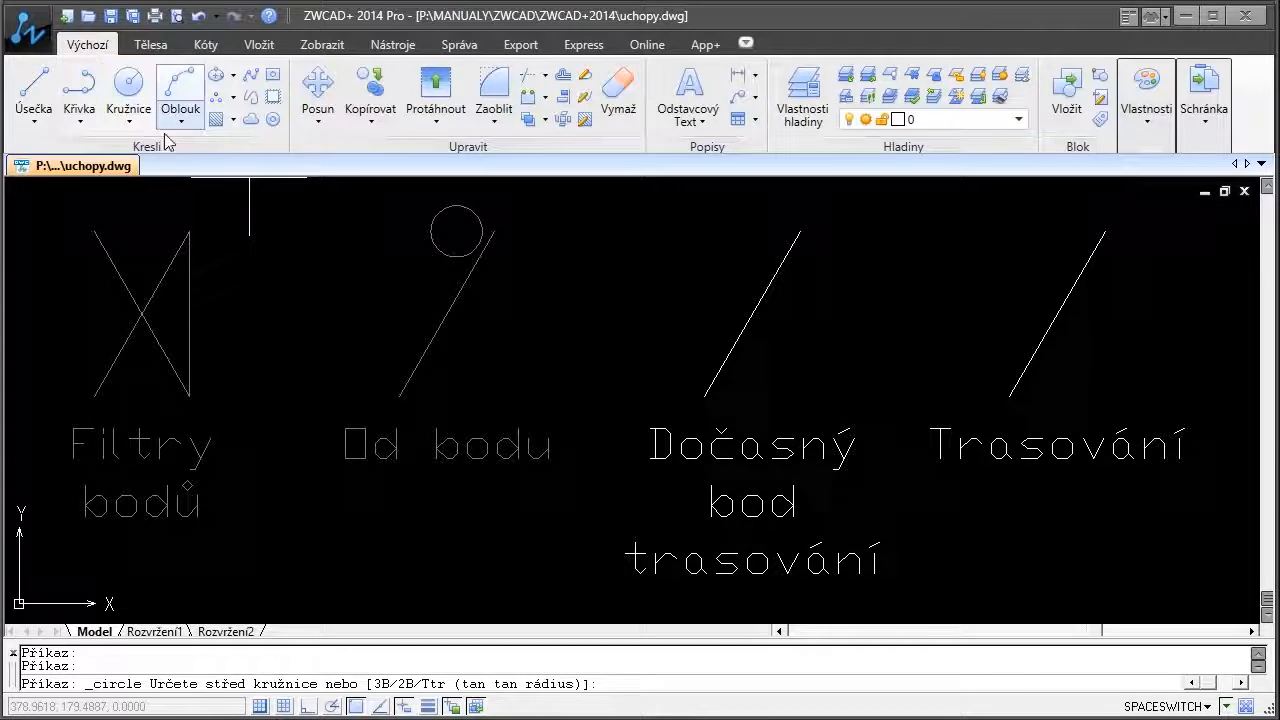
{"action": "right_click", "coordinate": [818, 288], "text": "shift"}
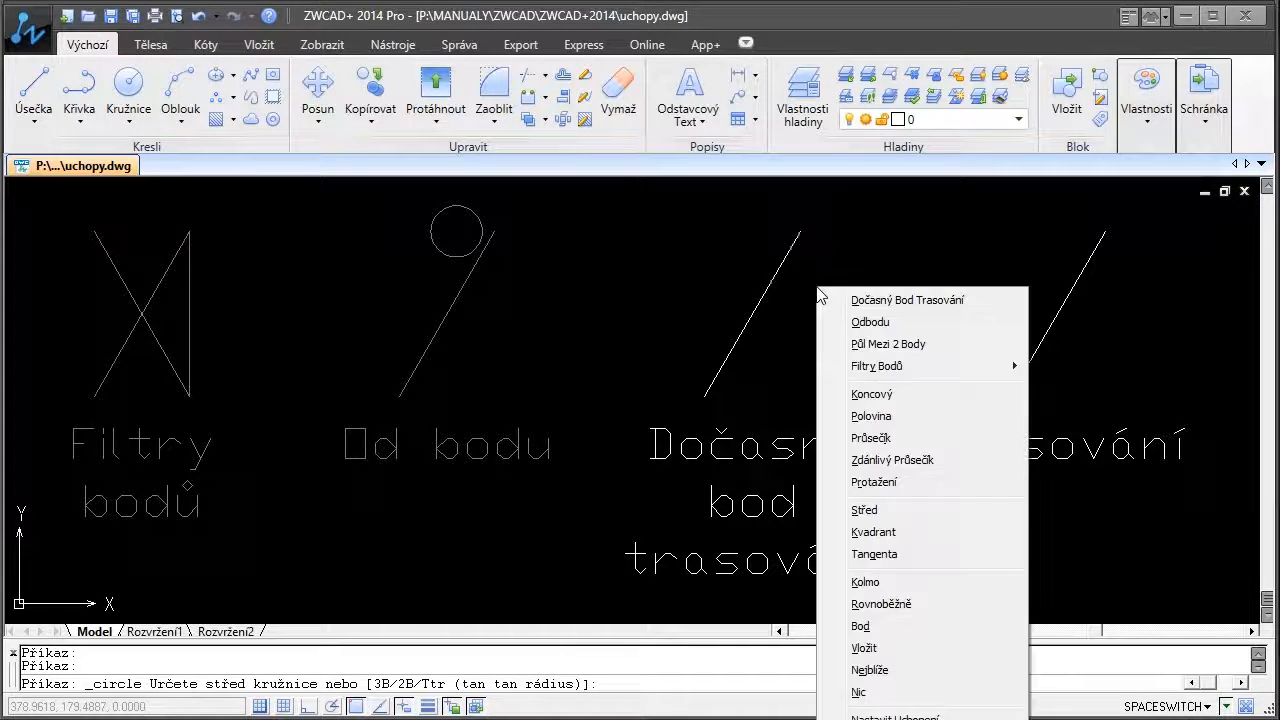
{"action": "left_click", "coordinate": [884, 301]}
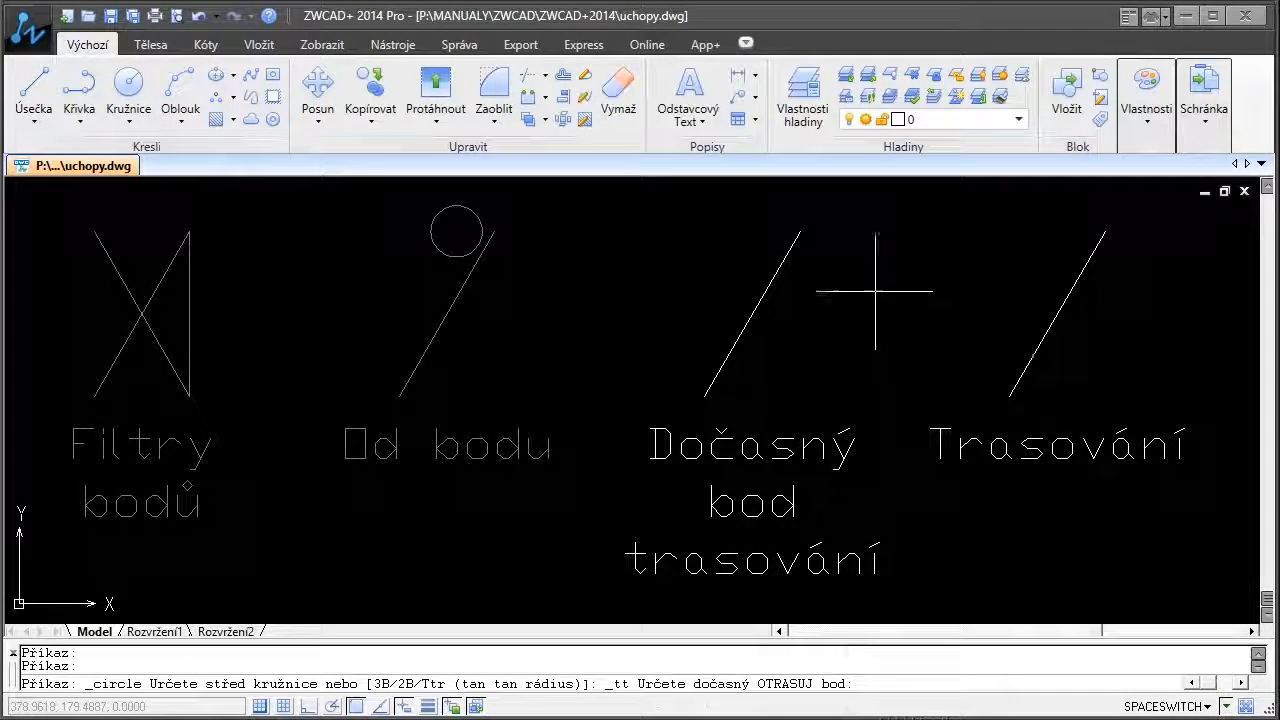
{"action": "left_click", "coordinate": [800, 230]}
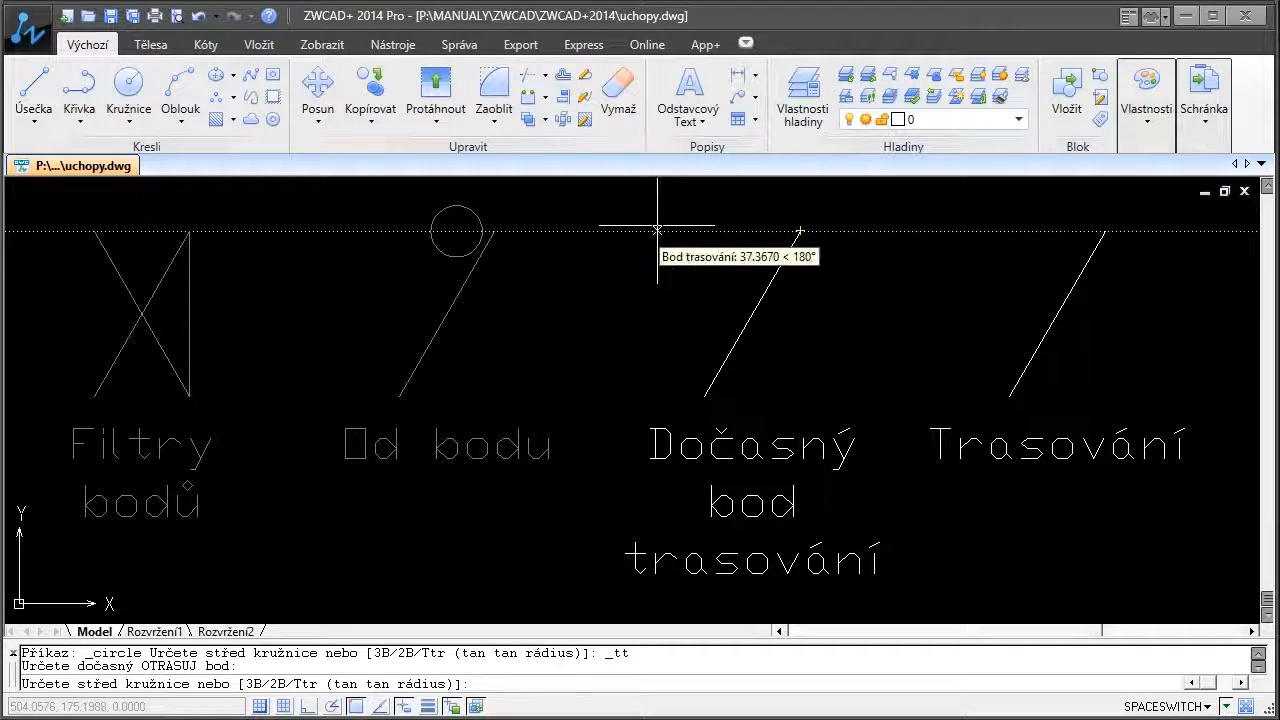
{"action": "type", "text": "10"}
{"action": "key", "text": "Return"}
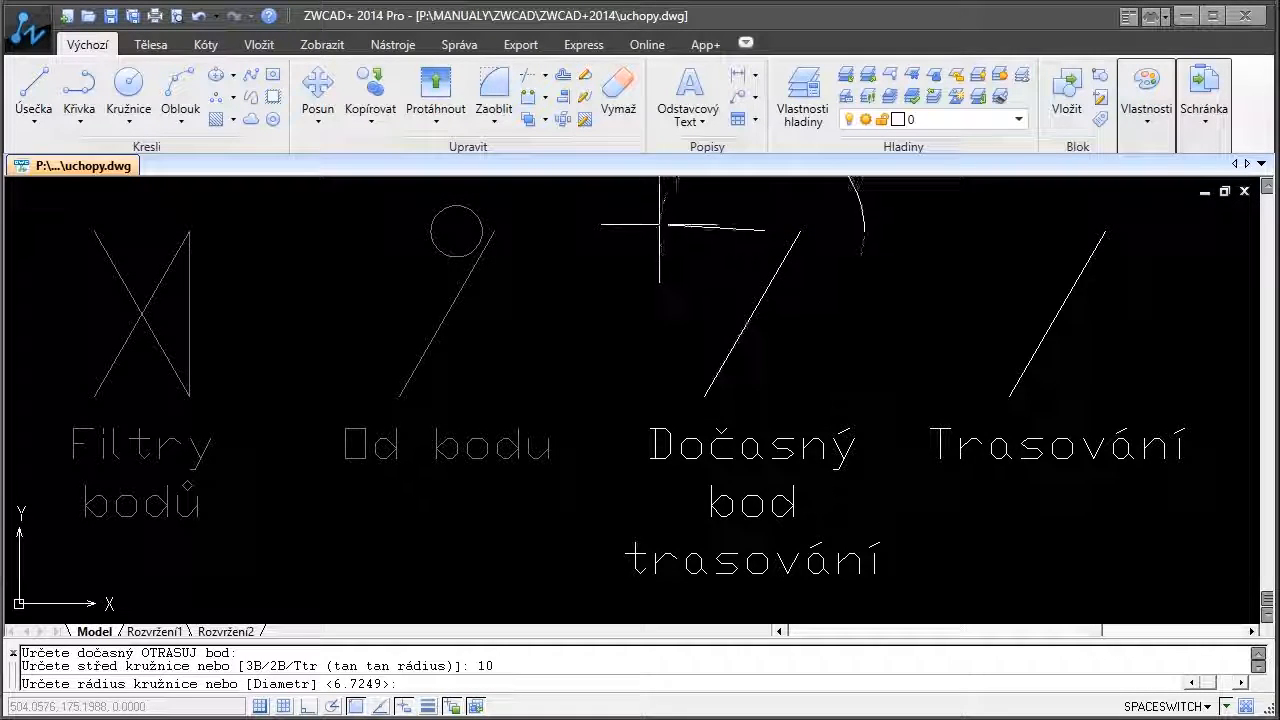
{"action": "left_click", "coordinate": [741, 228]}
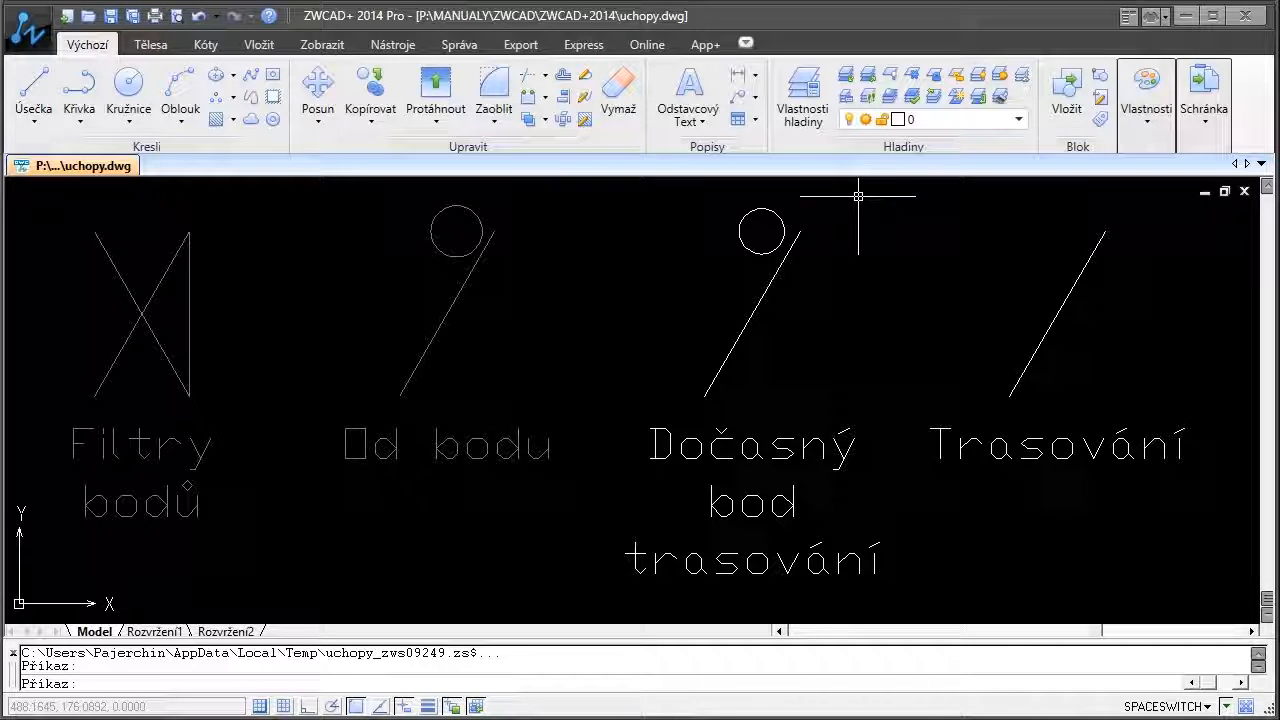
{"action": "key", "text": "Escape"}
{"action": "key", "text": "Escape"}
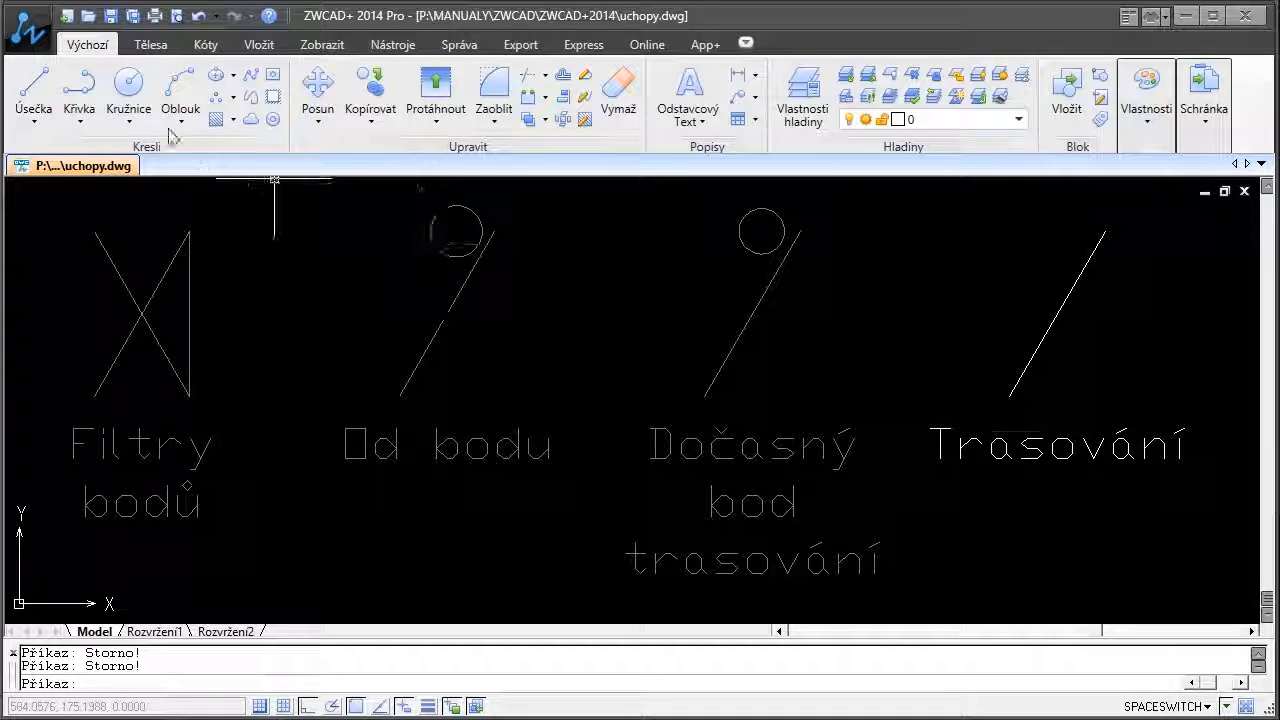
- Start a circle at the Trasování sample with _tracking, going 20 left, 10 down and 20 left from the slanted line's upper endpoint
{"action": "left_click", "coordinate": [140, 95]}
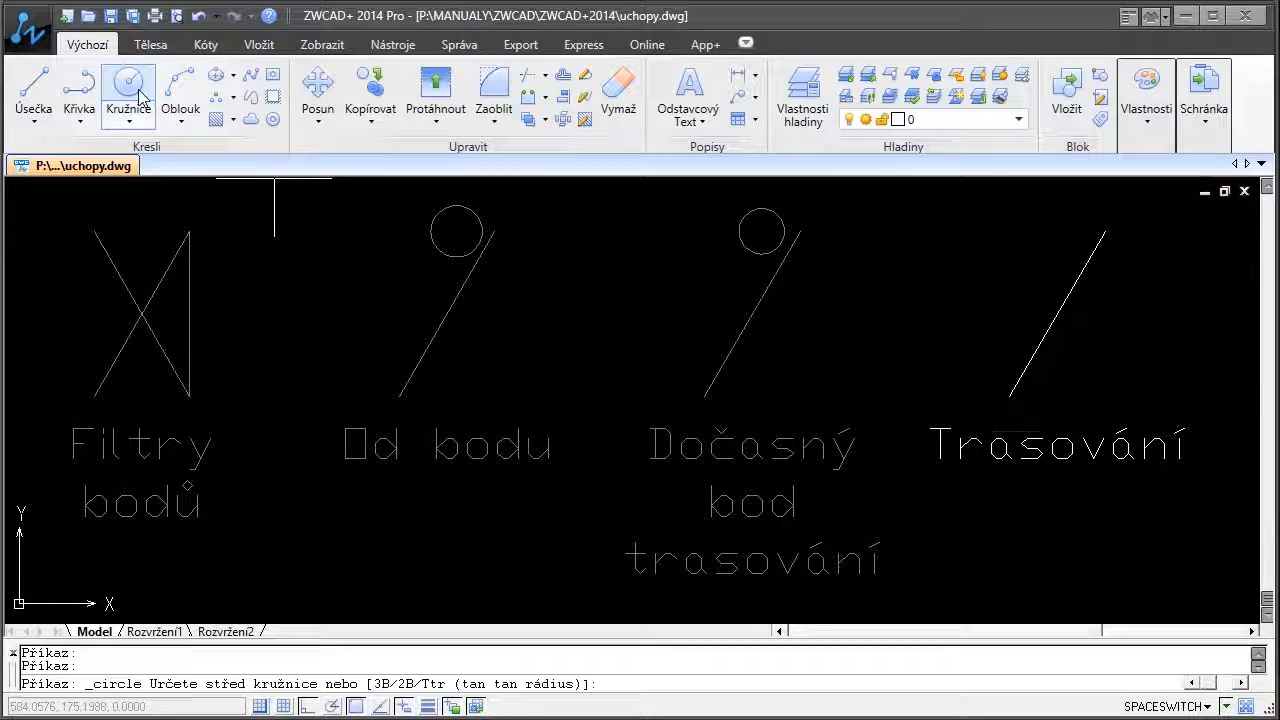
{"action": "right_click", "coordinate": [991, 307], "text": "shift"}
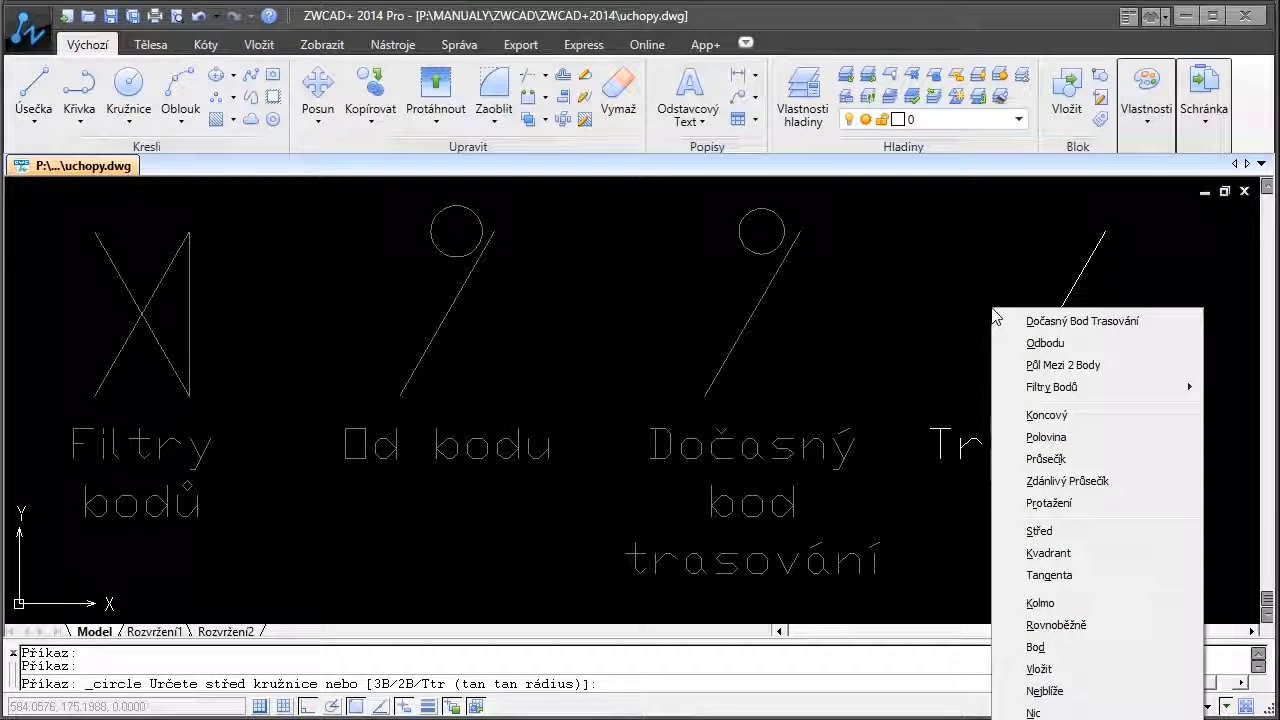
{"action": "left_click", "coordinate": [1071, 343]}
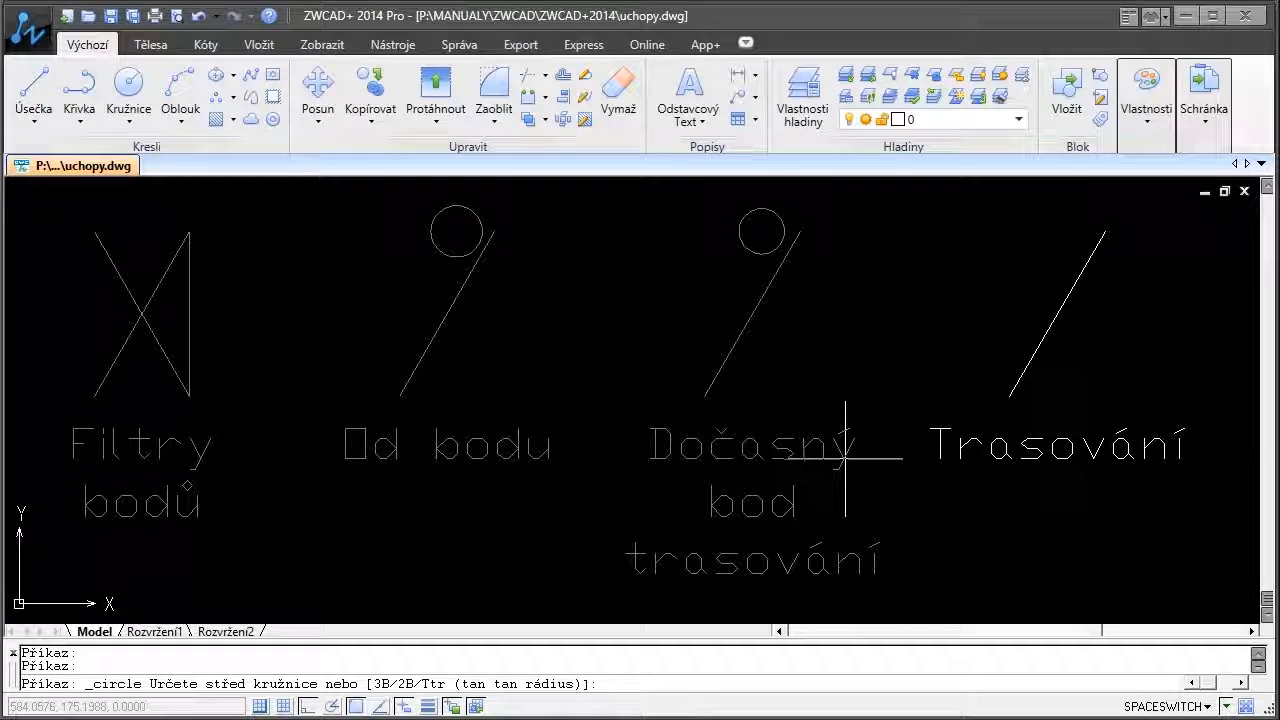
{"action": "type", "text": "_tracking"}
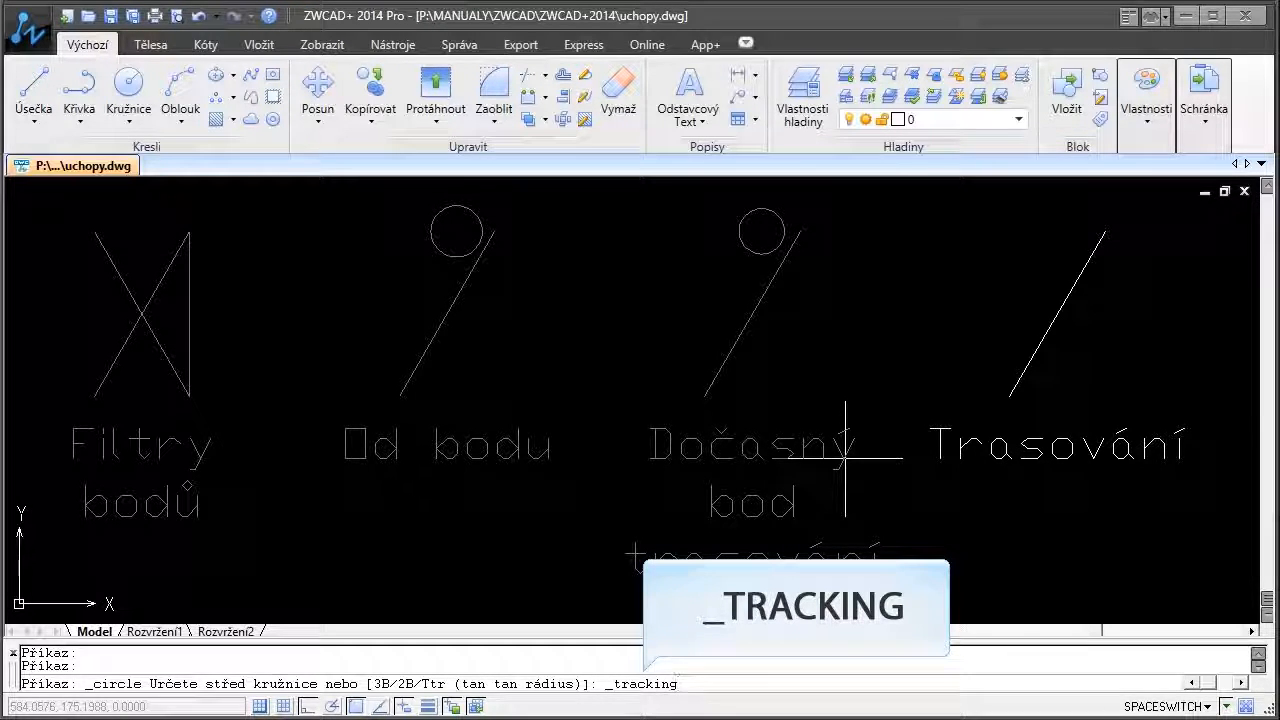
{"action": "key", "text": "Return"}
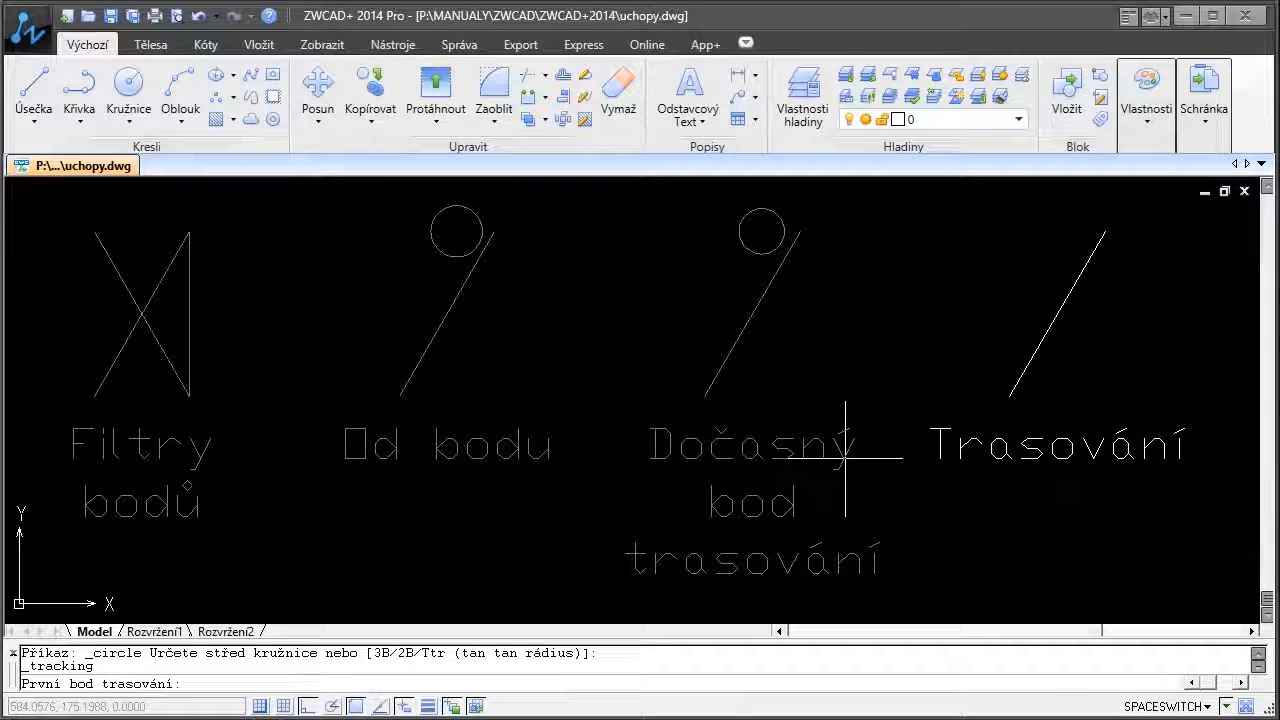
{"action": "left_click", "coordinate": [1103, 232]}
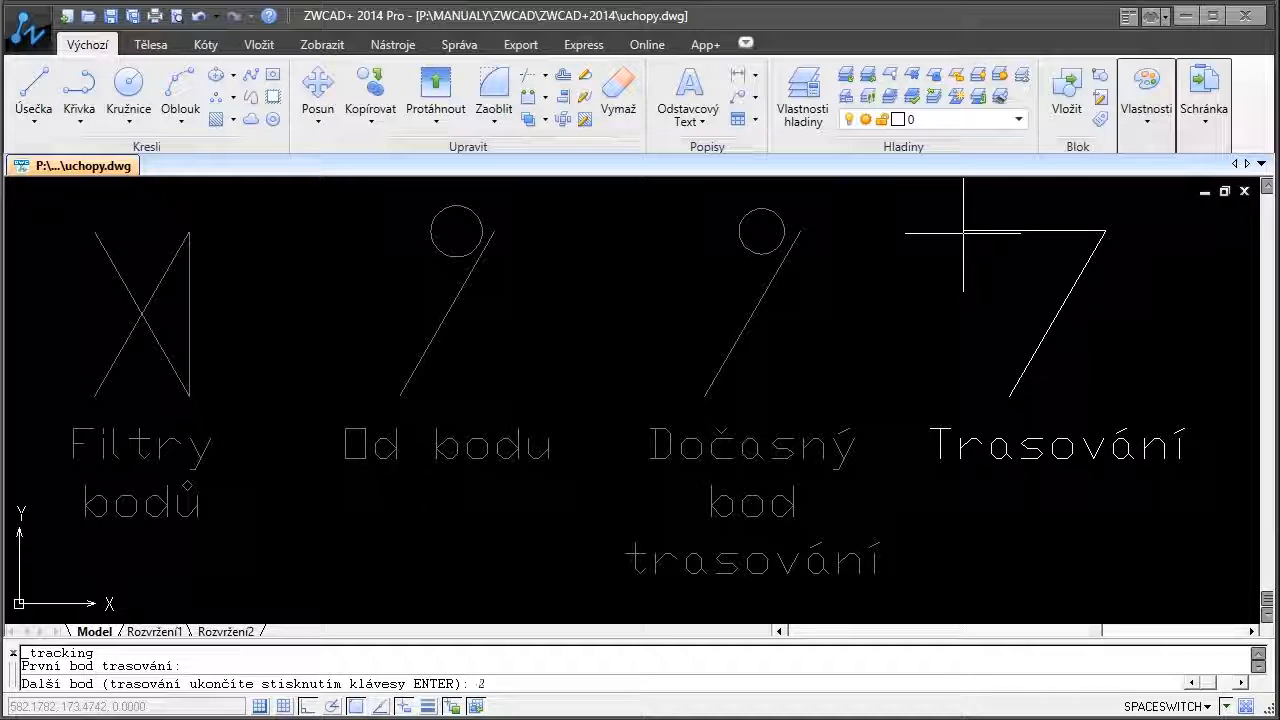
{"action": "key", "text": "Return"}
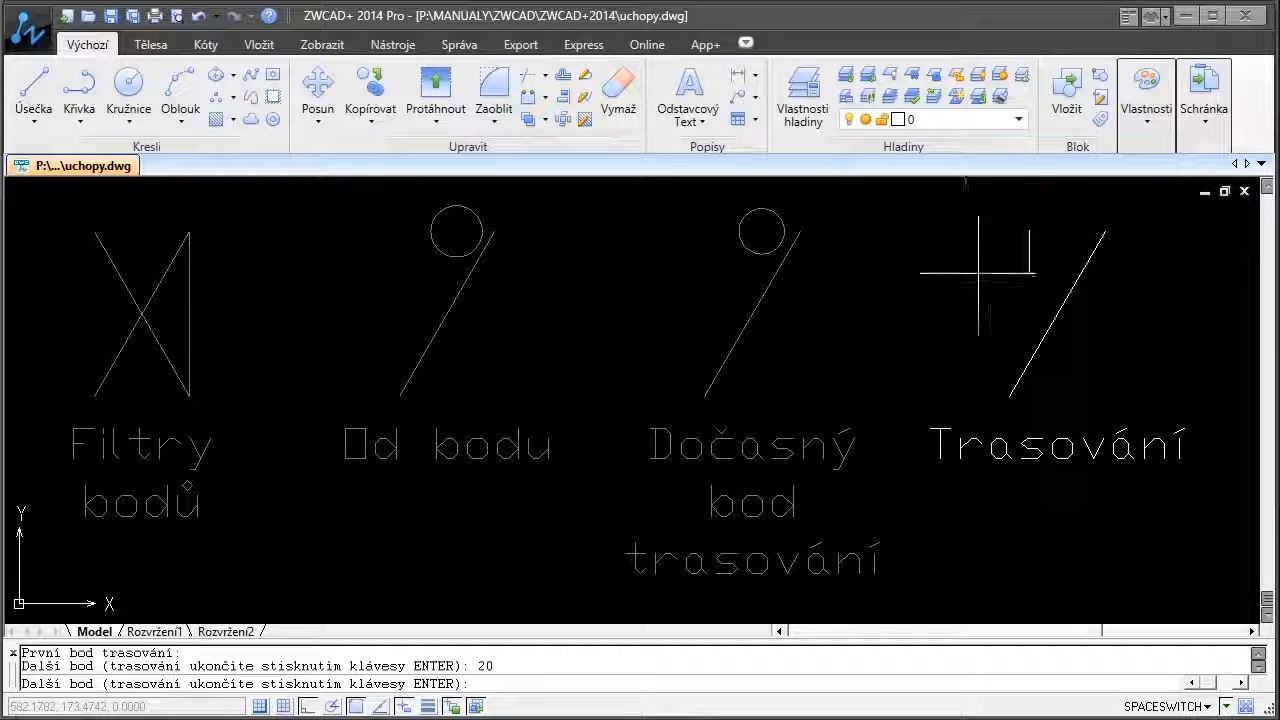
{"action": "type", "text": "10"}
{"action": "key", "text": "Return"}
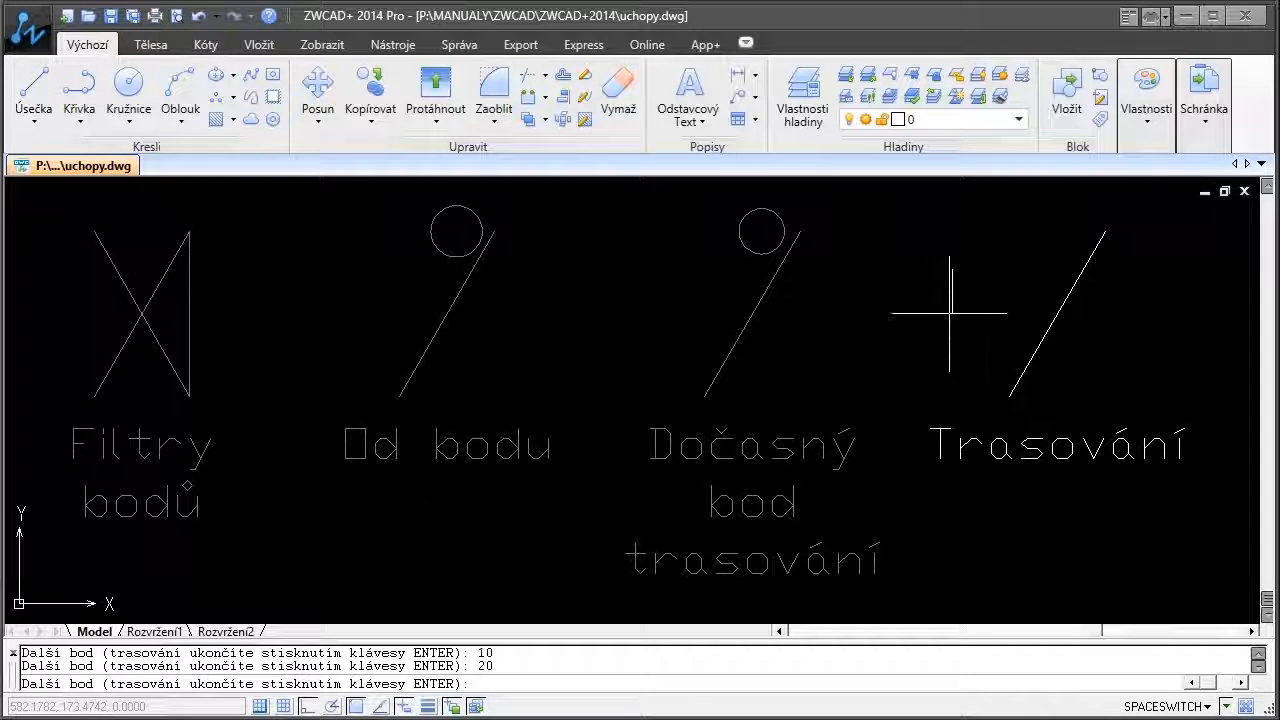
- Retrack the circle's centre from the upper endpoint by 10 left, 20 down and 20 left, and finish with a freehand radius
{"action": "left_click", "coordinate": [1009, 300]}
{"action": "left_click", "coordinate": [1038, 317]}
{"action": "left_click", "coordinate": [1121, 363]}
{"action": "left_click", "coordinate": [1103, 228]}
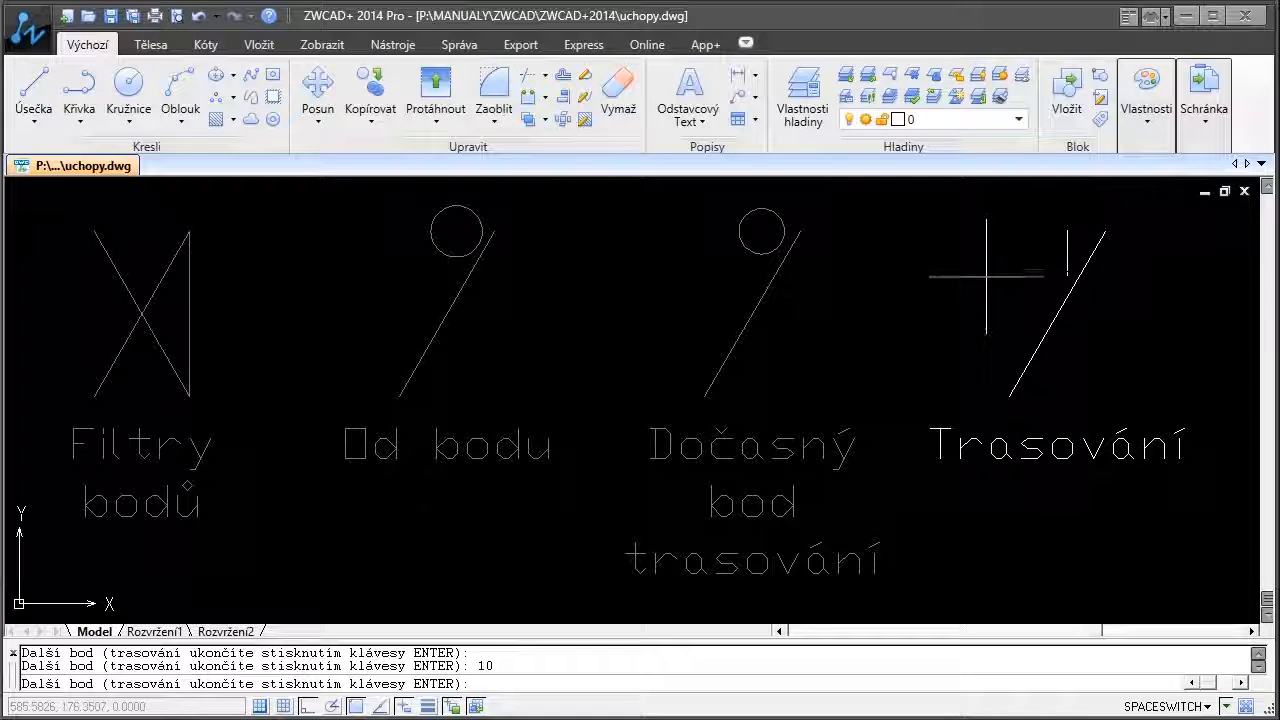
{"action": "type", "text": "20"}
{"action": "key", "text": "Return"}
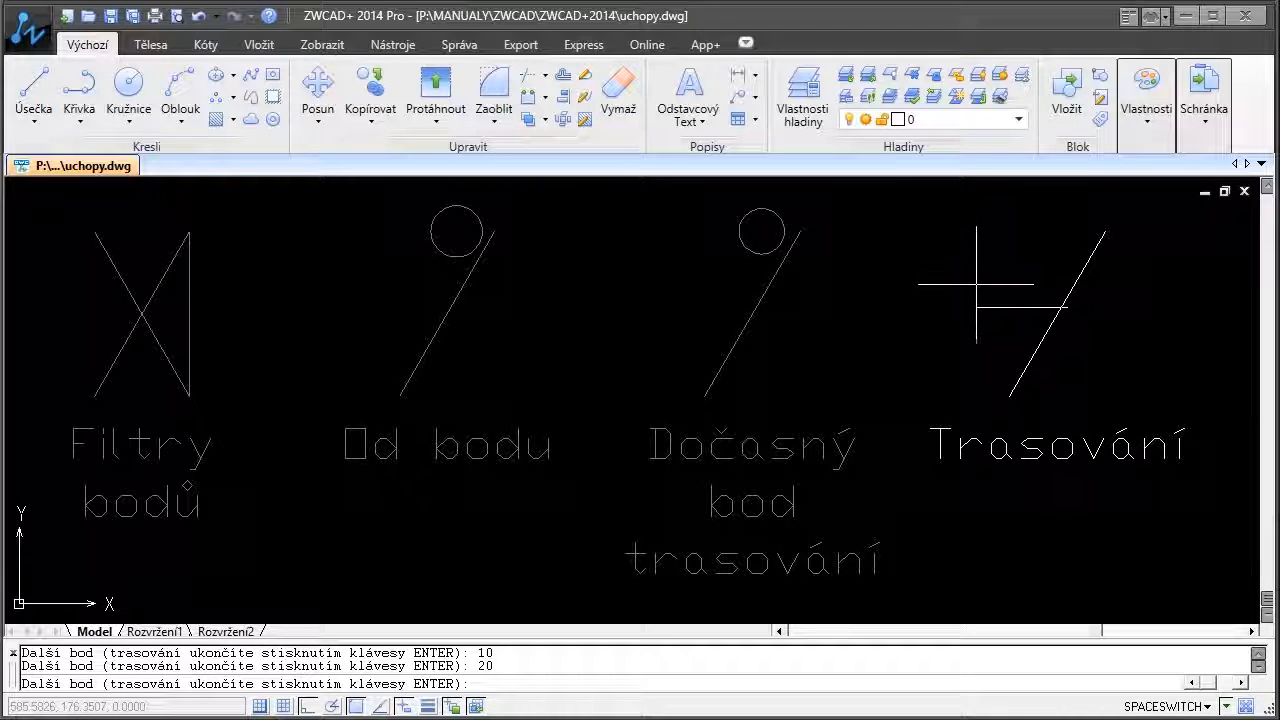
{"action": "type", "text": "2"}
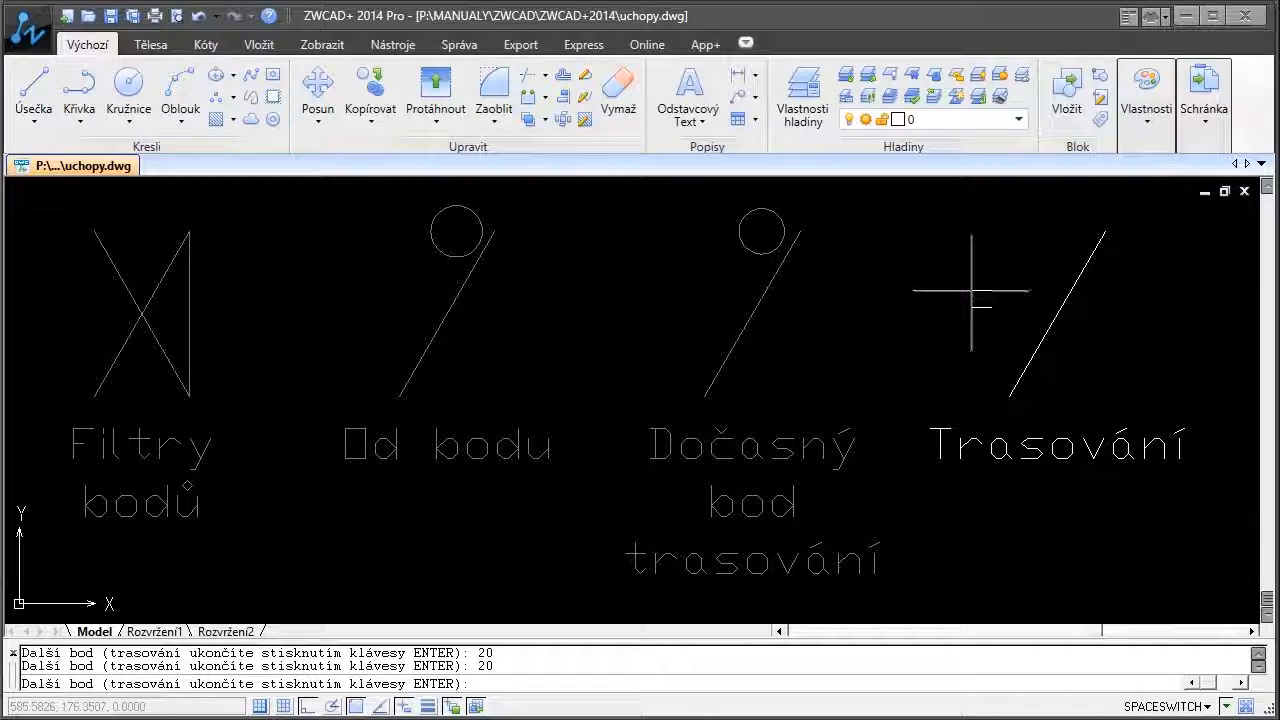
{"action": "key", "text": "Return"}
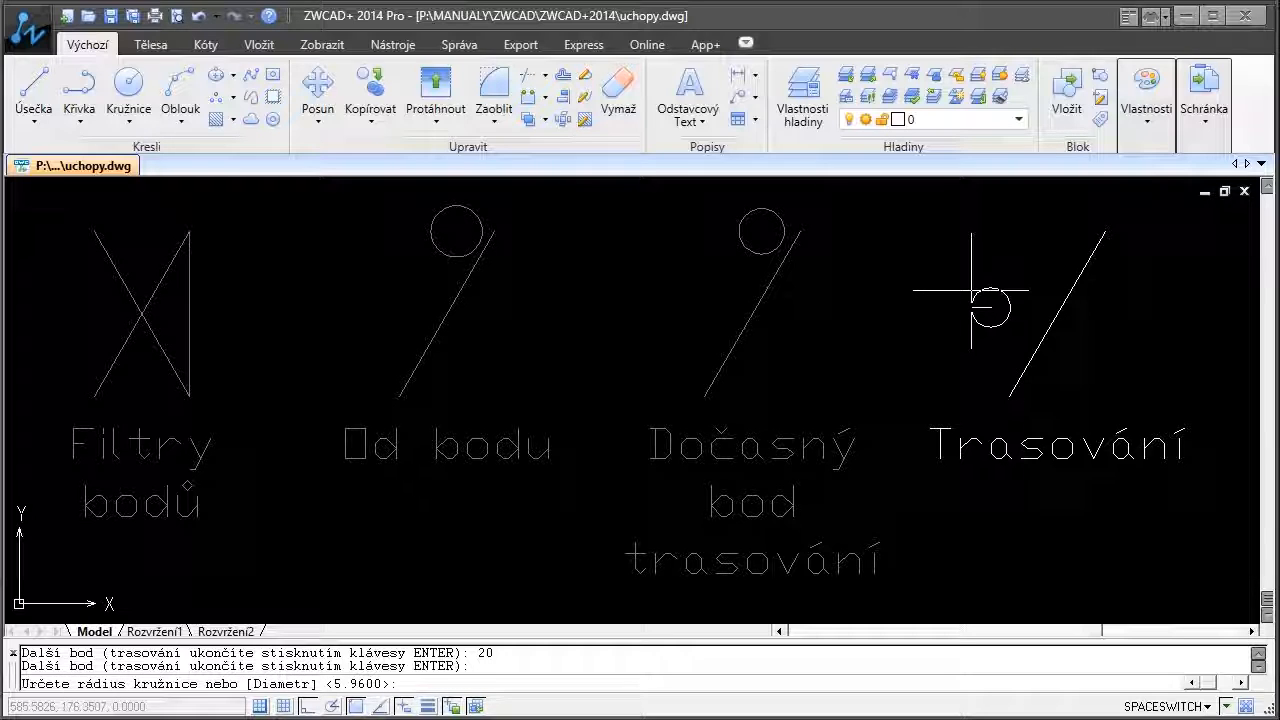
{"action": "left_click", "coordinate": [1031, 300]}
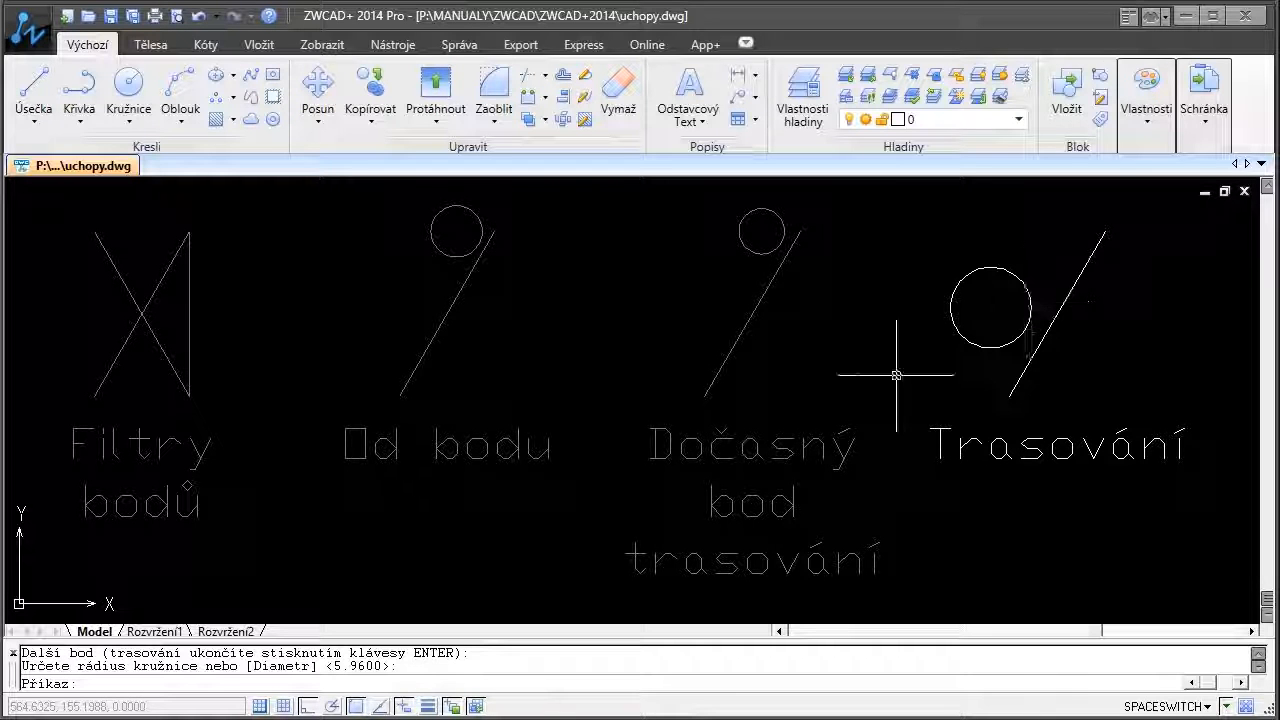
- Save uchopy.dwg with all the sample geometry in view and create a new blank drawing
{"action": "scroll", "coordinate": [851, 456], "scroll_direction": "down", "scroll_amount": 5}
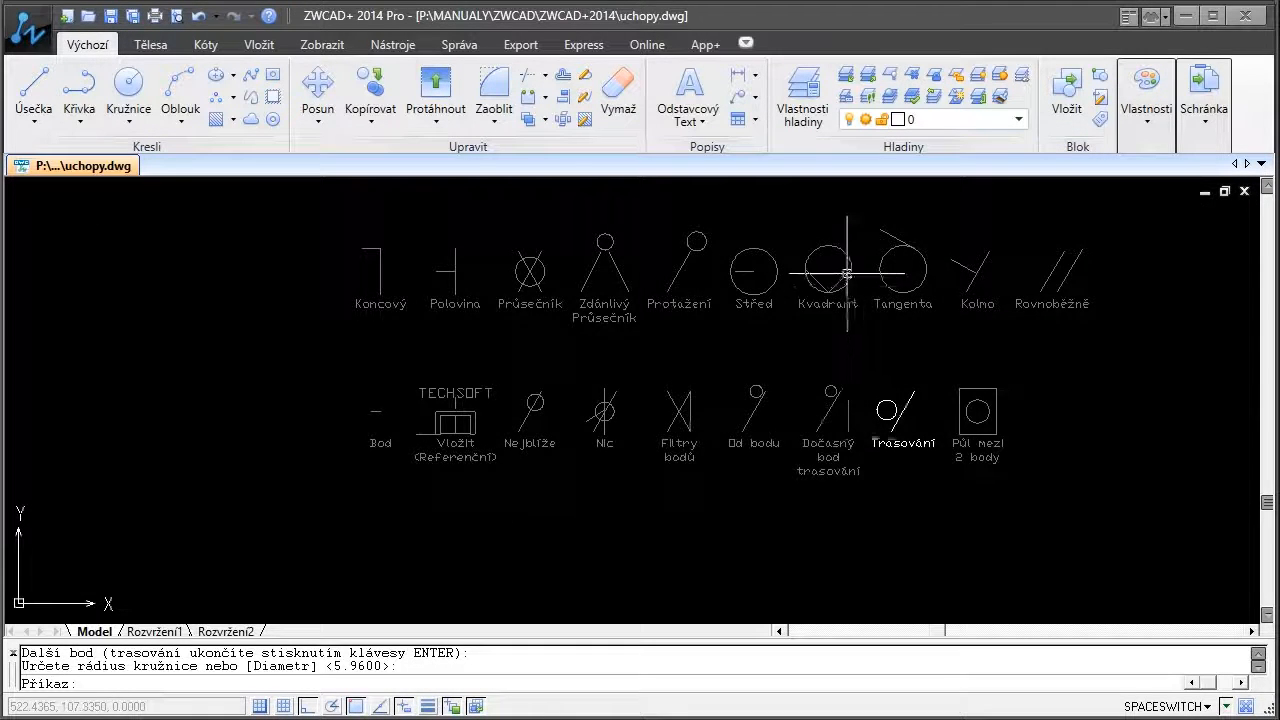
{"action": "scroll", "coordinate": [843, 271], "scroll_direction": "up", "scroll_amount": 3}
{"action": "middle_click_drag", "start_coordinate": [826, 290], "coordinate": [834, 298]}
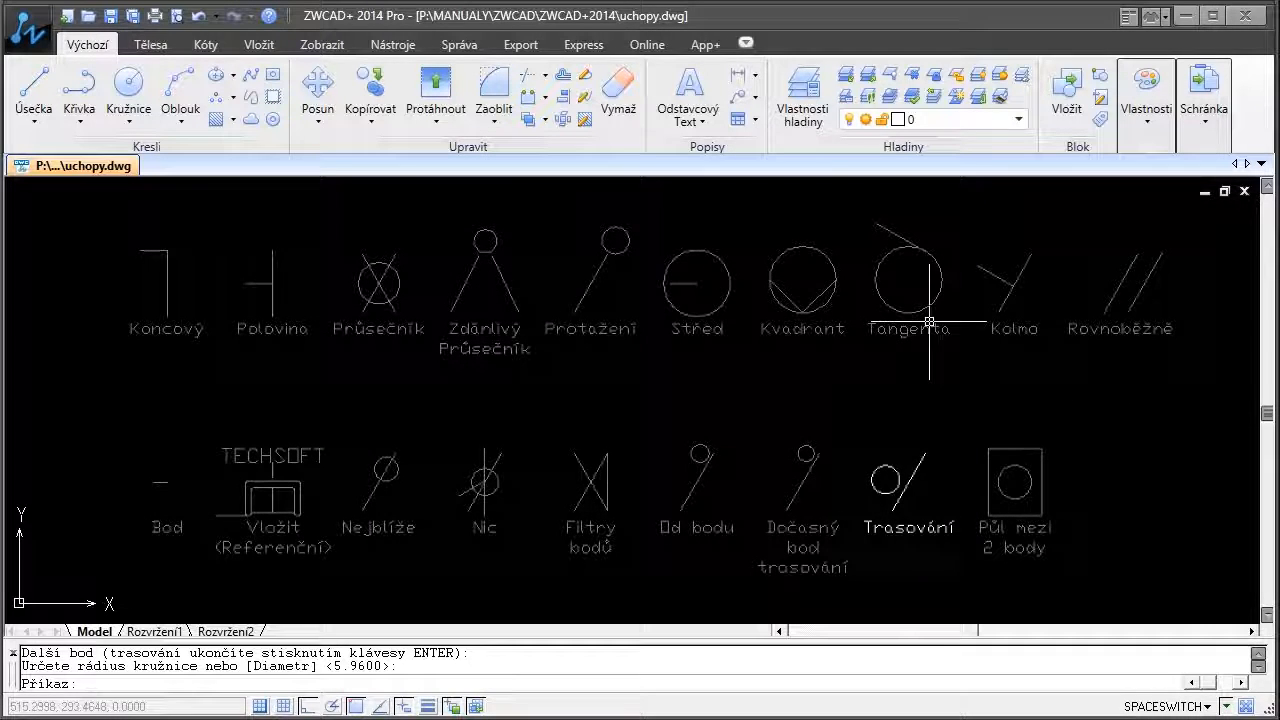
{"action": "key", "text": "ctrl+s"}
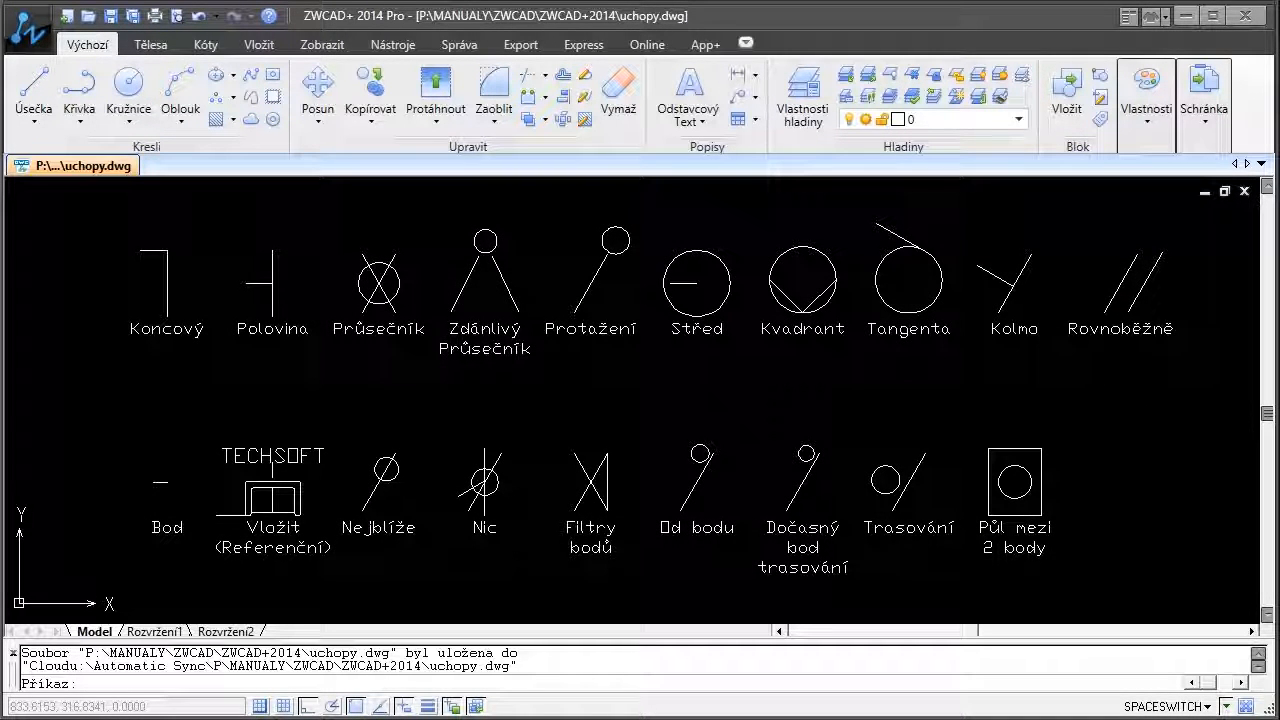
{"action": "key", "text": "ctrl+n"}
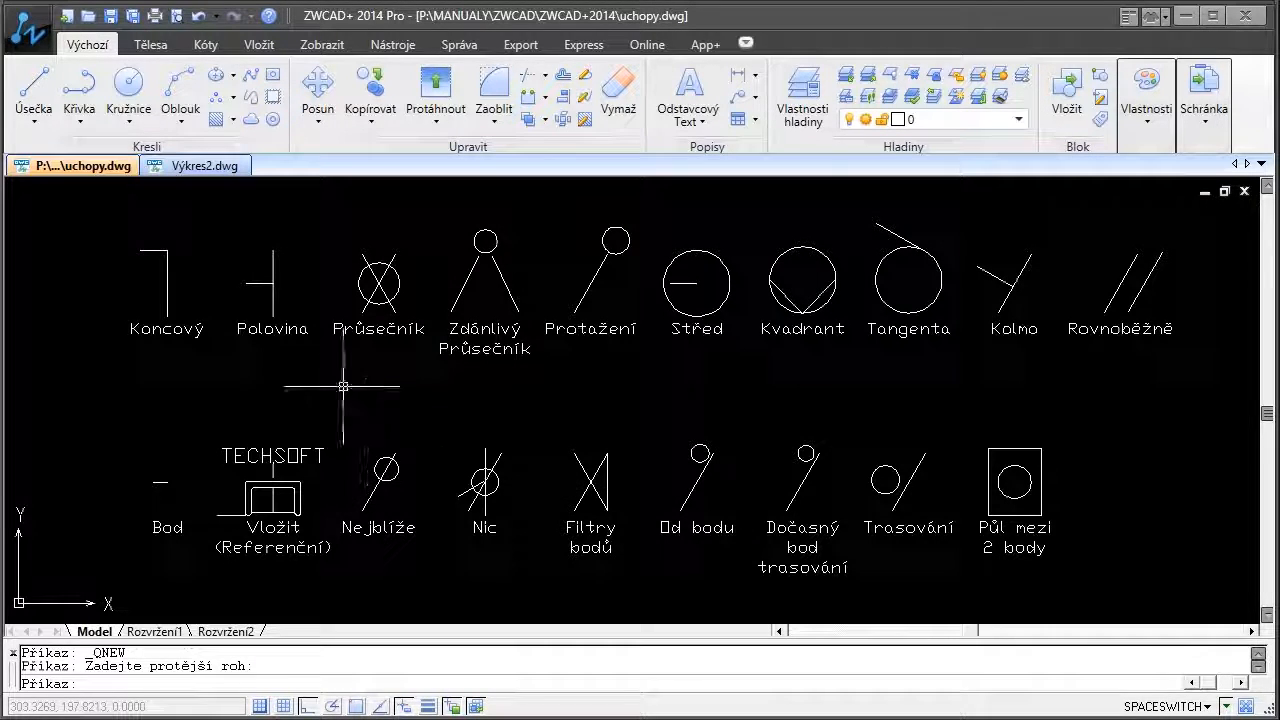
- Show the Properties (Vlastnosti) palette in uchopy.dwg and inspect the Průsečník sample line that rises to the upper right
{"action": "scroll", "coordinate": [366, 270], "scroll_direction": "up", "scroll_amount": 5}
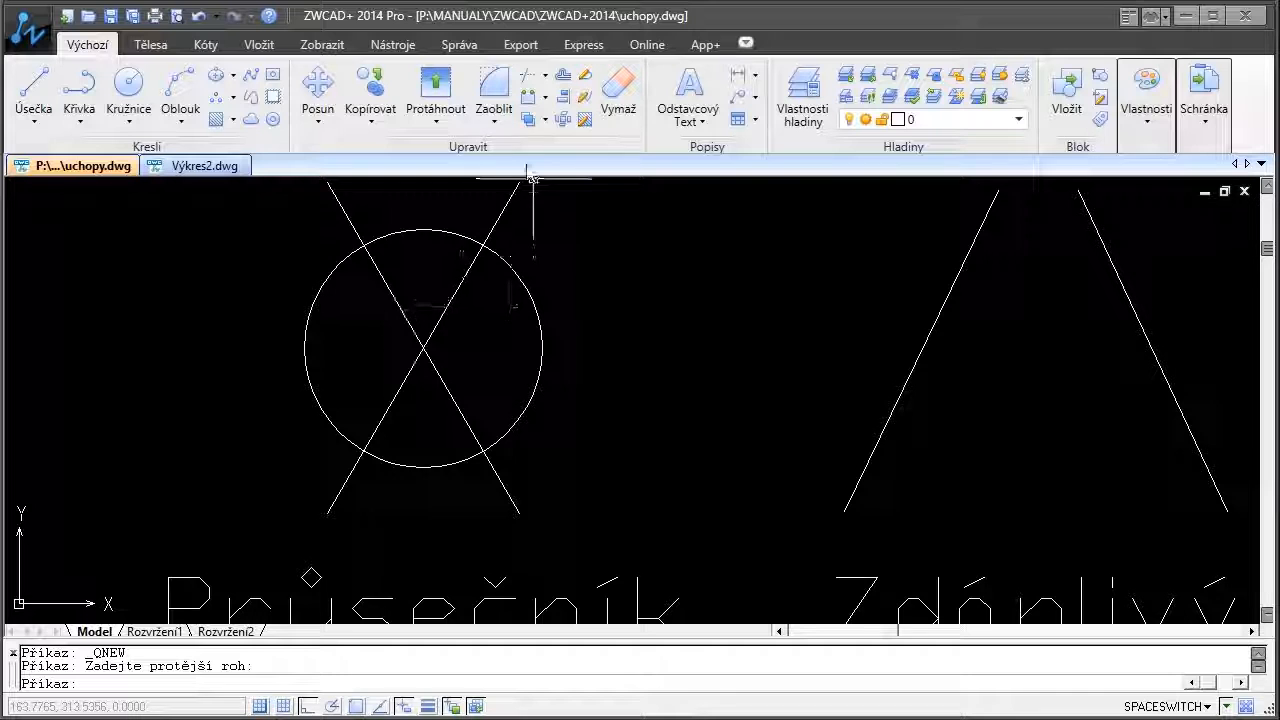
{"action": "left_click", "coordinate": [393, 44]}
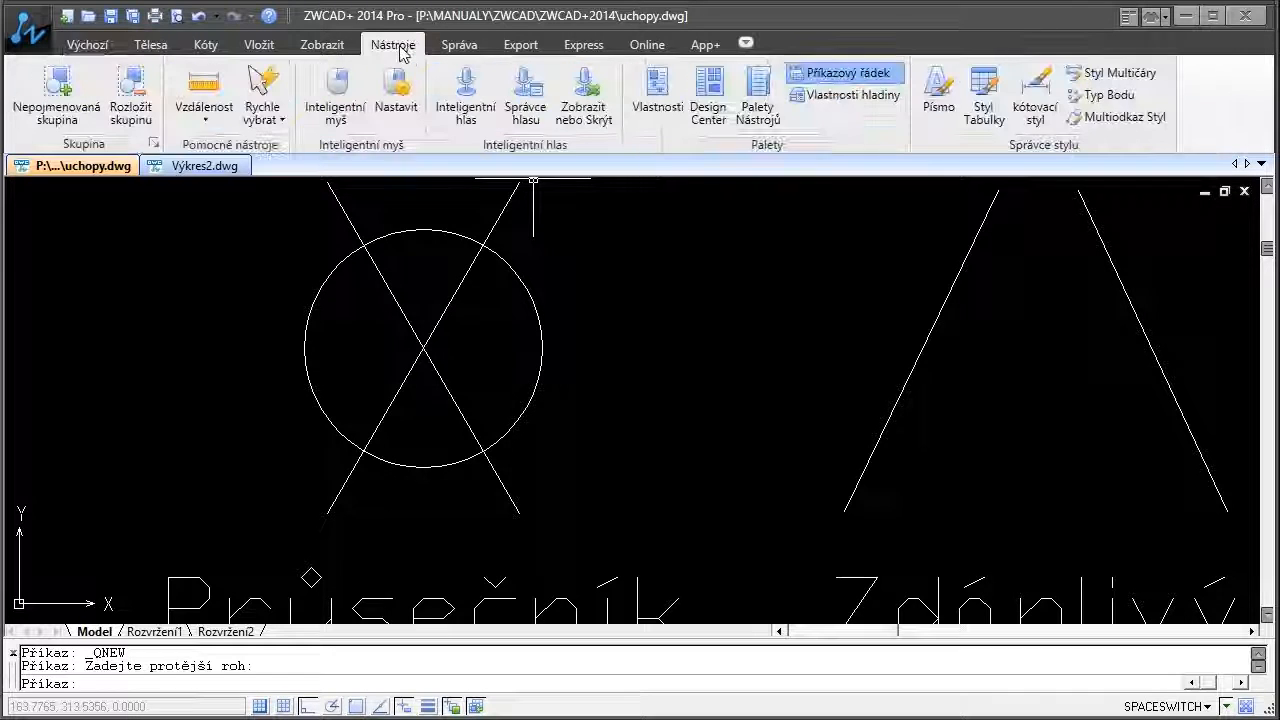
{"action": "left_click", "coordinate": [651, 112]}
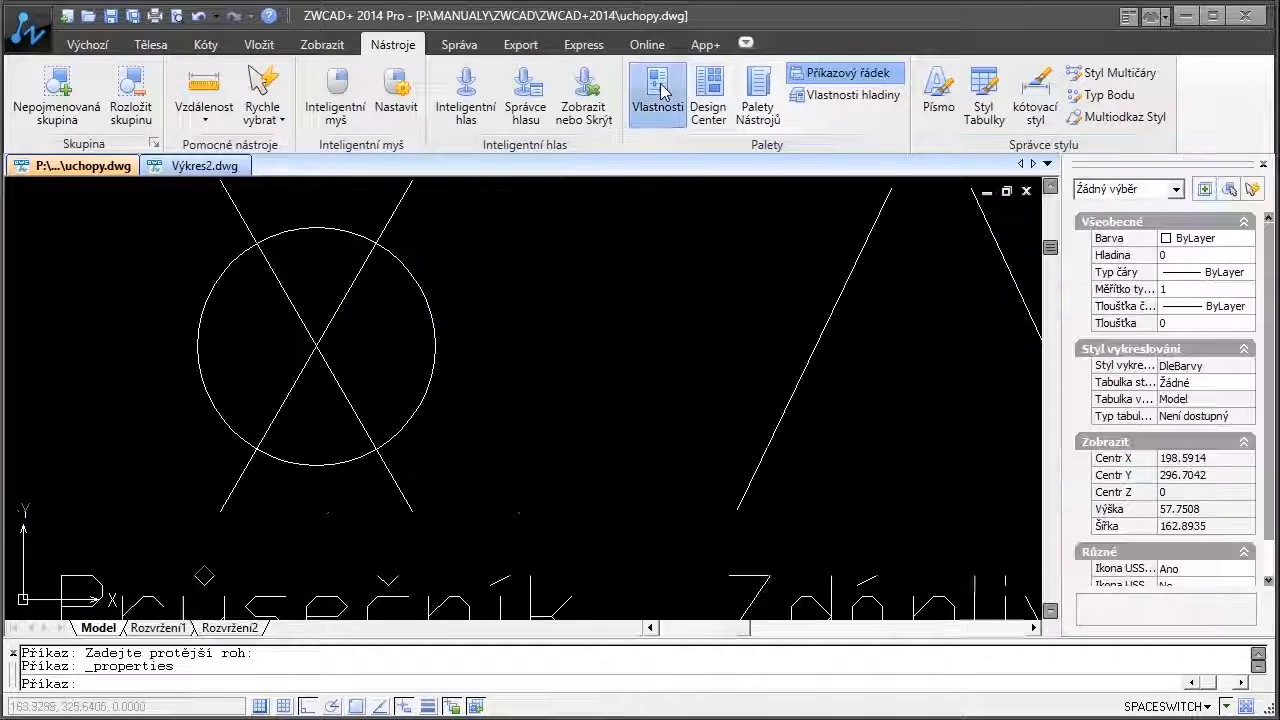
{"action": "left_click", "coordinate": [330, 322]}
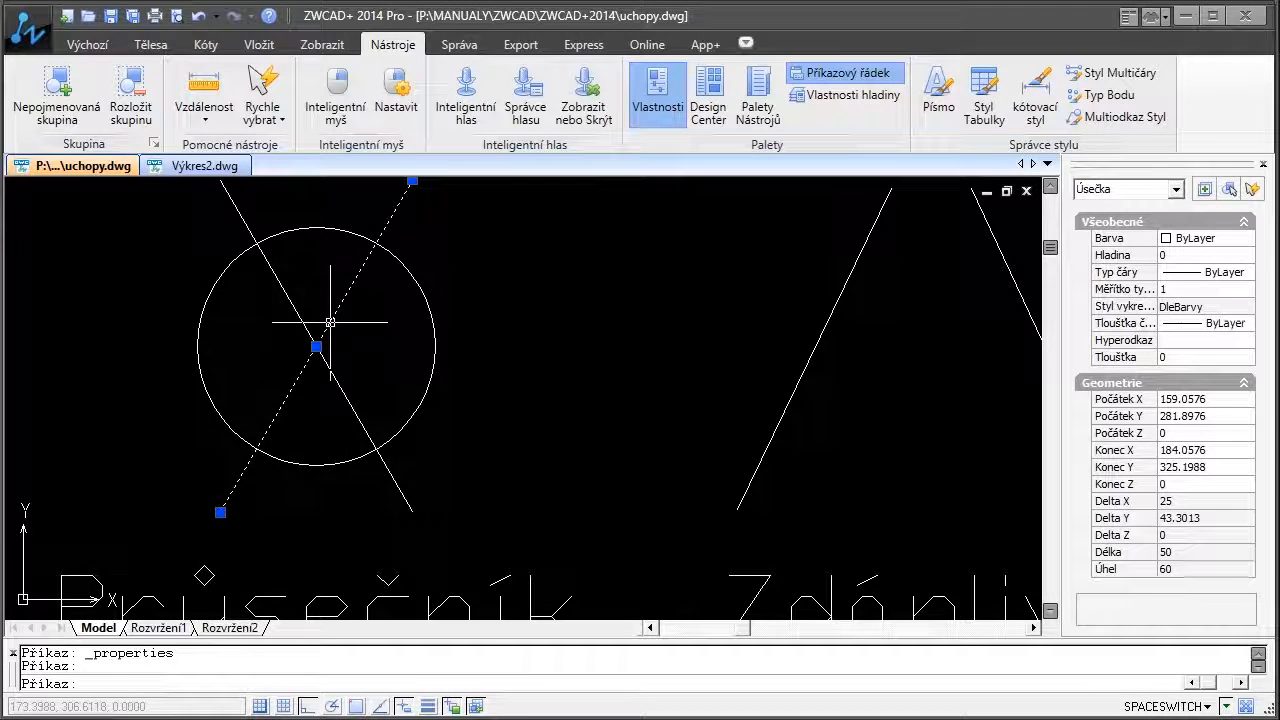
- Set both the start Z and end Z of the selected Průsečník line to 100, then reselect it to check the coordinates
{"action": "left_click", "coordinate": [1182, 434]}
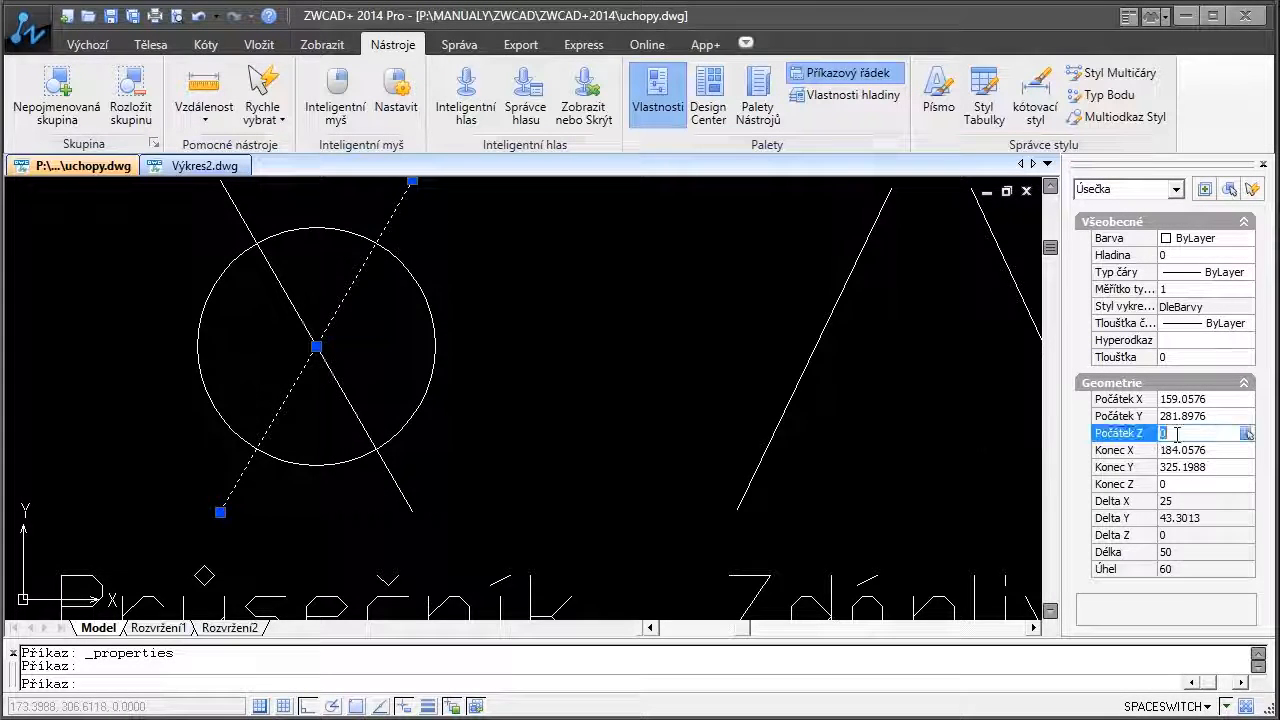
{"action": "left_click", "coordinate": [1182, 434]}
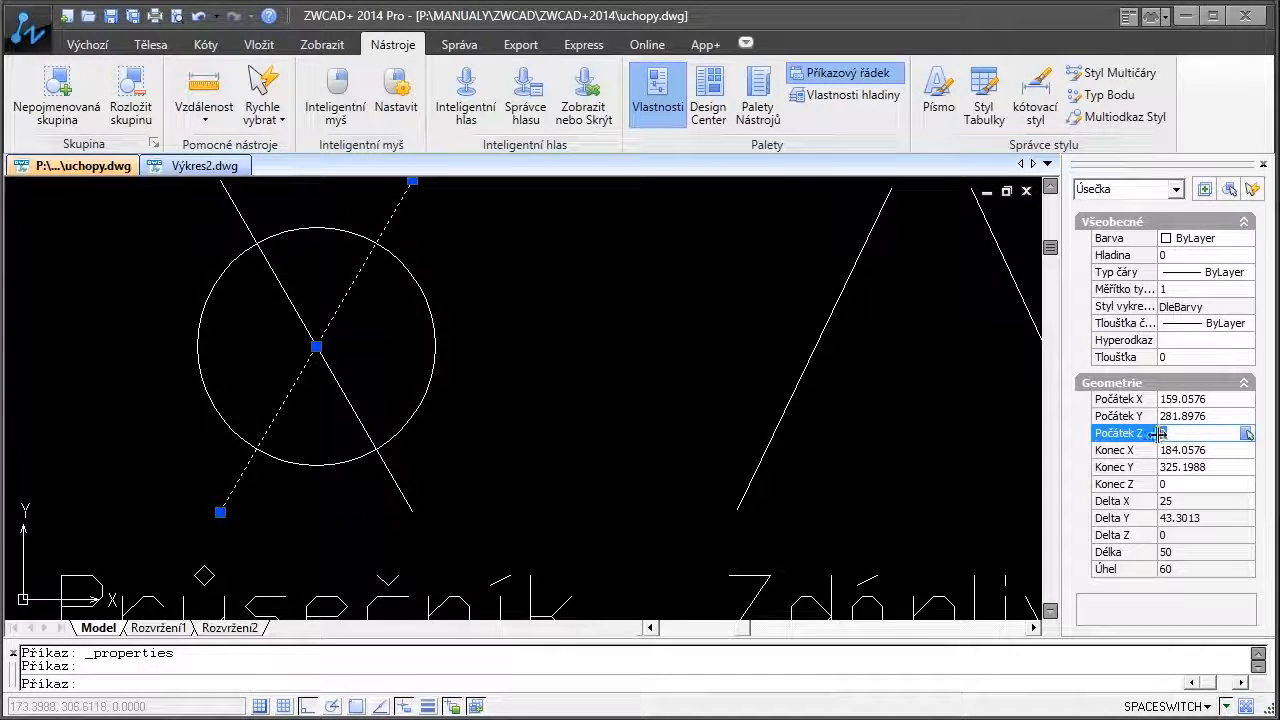
{"action": "type", "text": "100"}
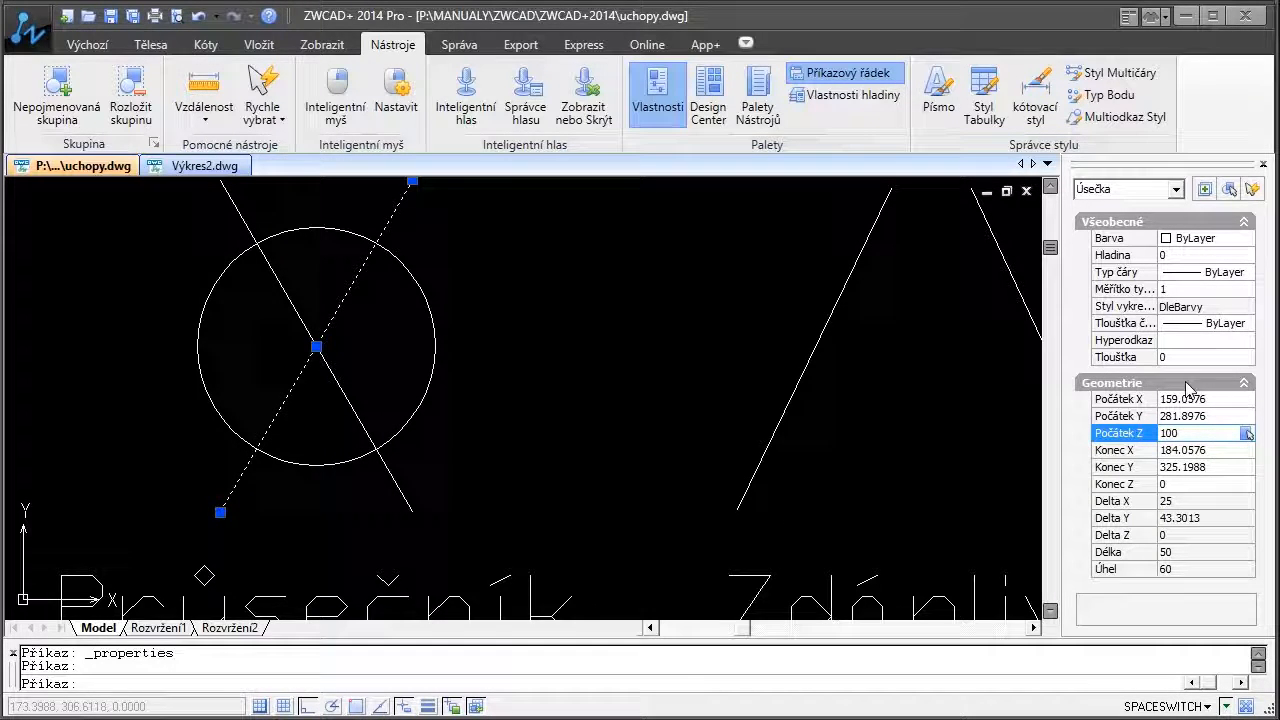
{"action": "left_click", "coordinate": [1193, 535]}
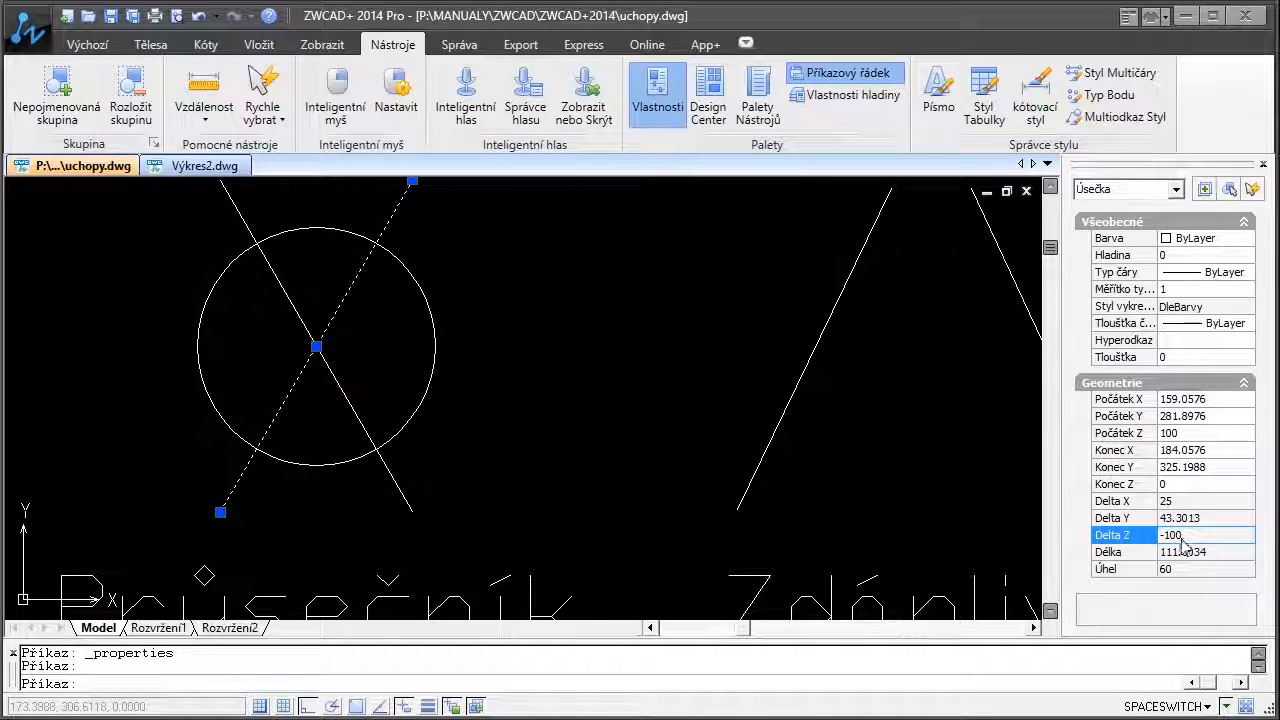
{"action": "left_click", "coordinate": [1191, 484]}
{"action": "type", "text": "100"}
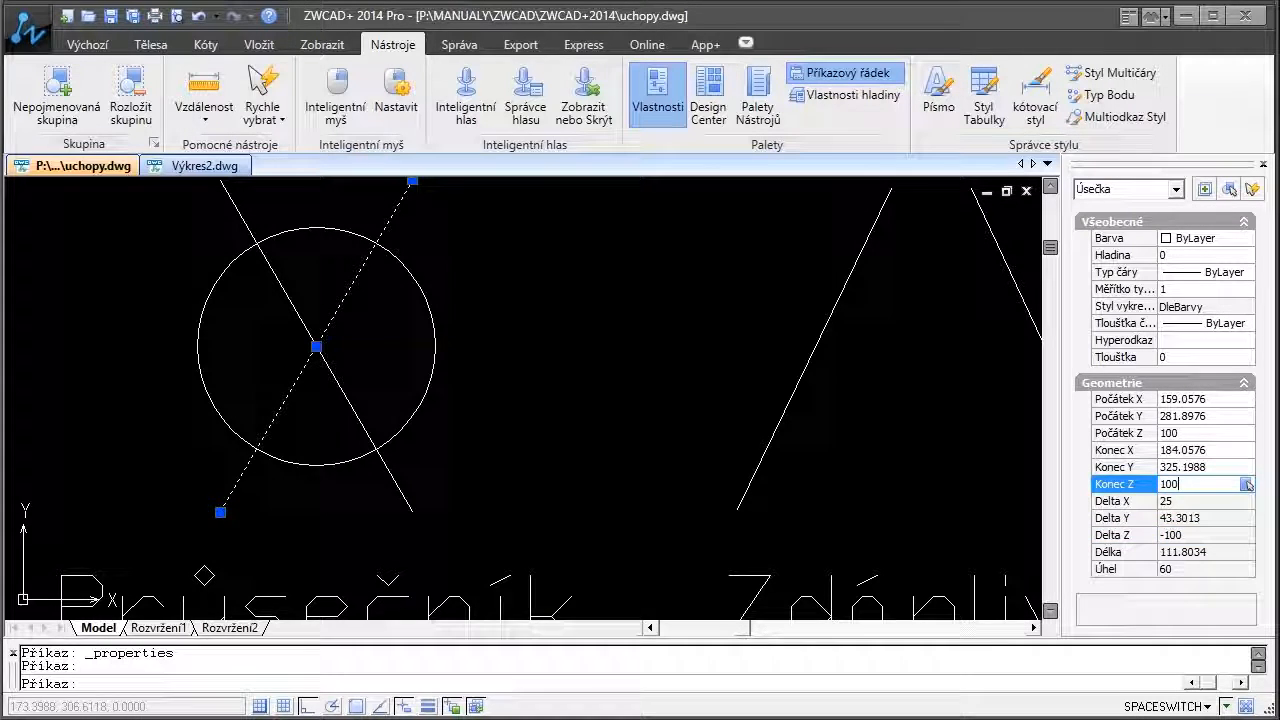
{"action": "key", "text": "Return"}
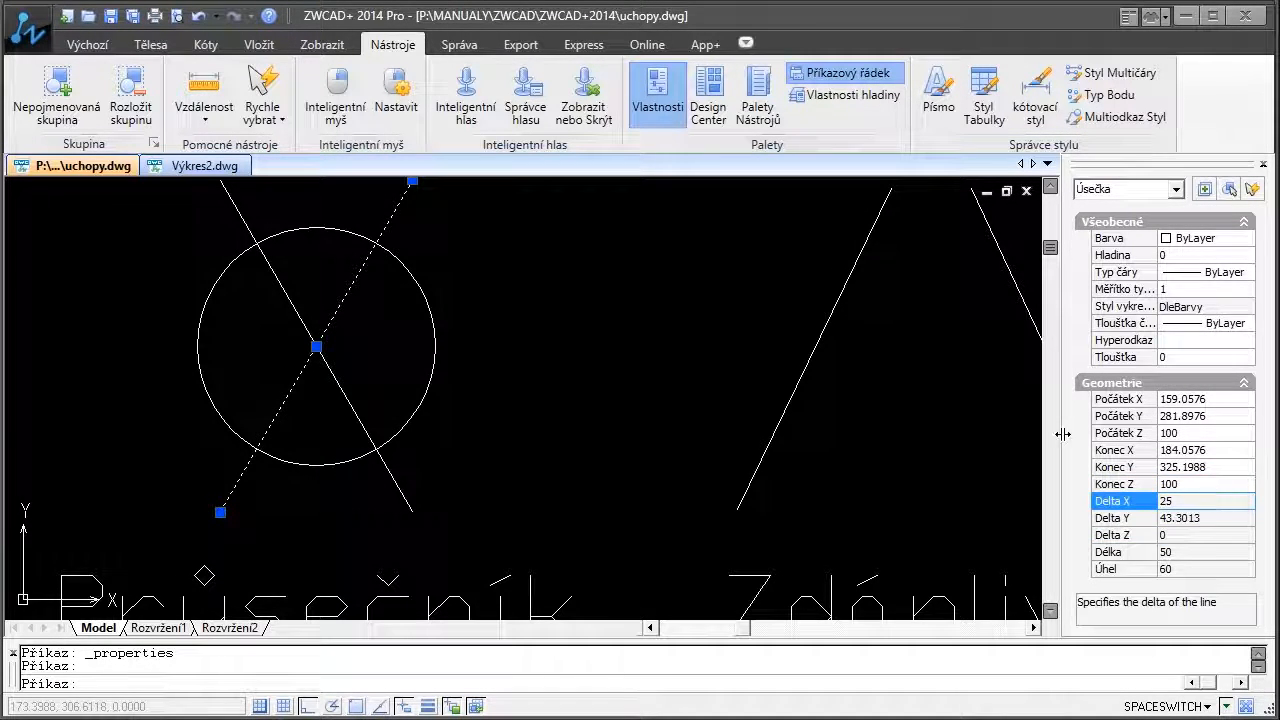
{"action": "key", "text": "Escape"}
{"action": "left_click", "coordinate": [340, 386]}
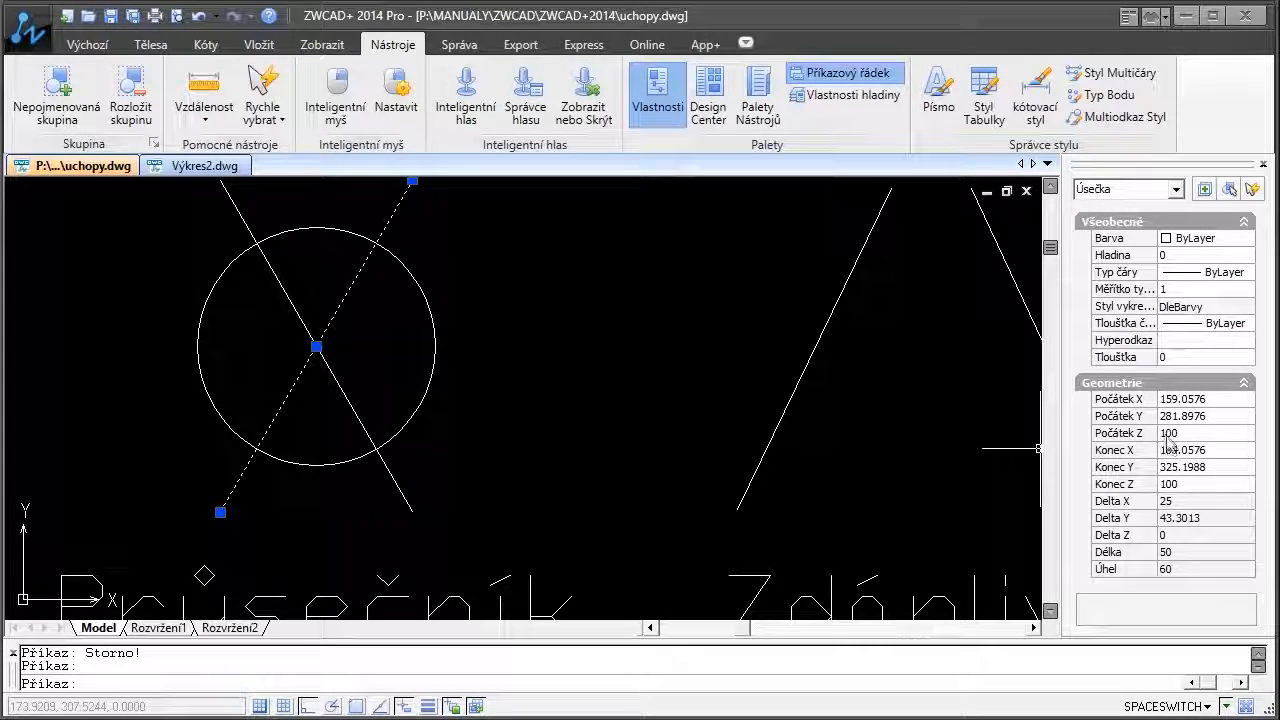
{"action": "key", "text": "Escape"}
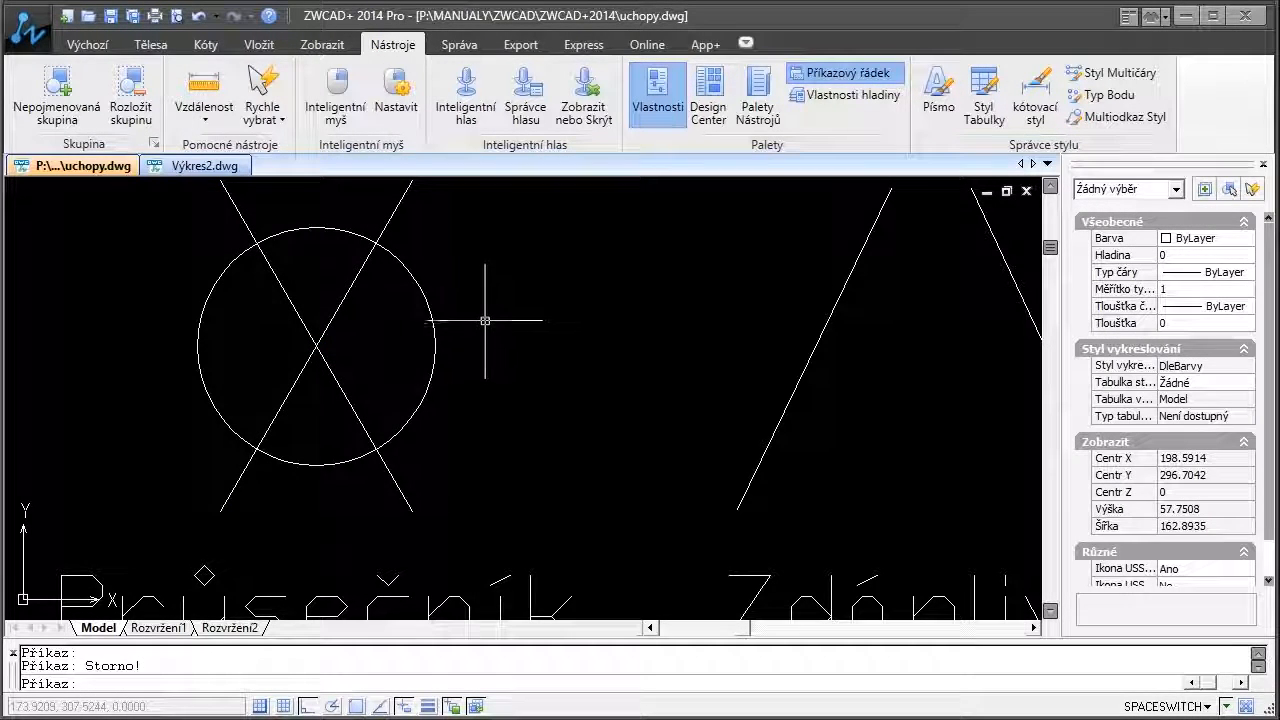
- Draw a freehand horizontal line from the Průsečník sample's crossing point to just outside its circle, using the apparent intersection snap (Zdánlivý průsečík)
{"action": "left_click", "coordinate": [87, 44]}
{"action": "left_click", "coordinate": [35, 88]}
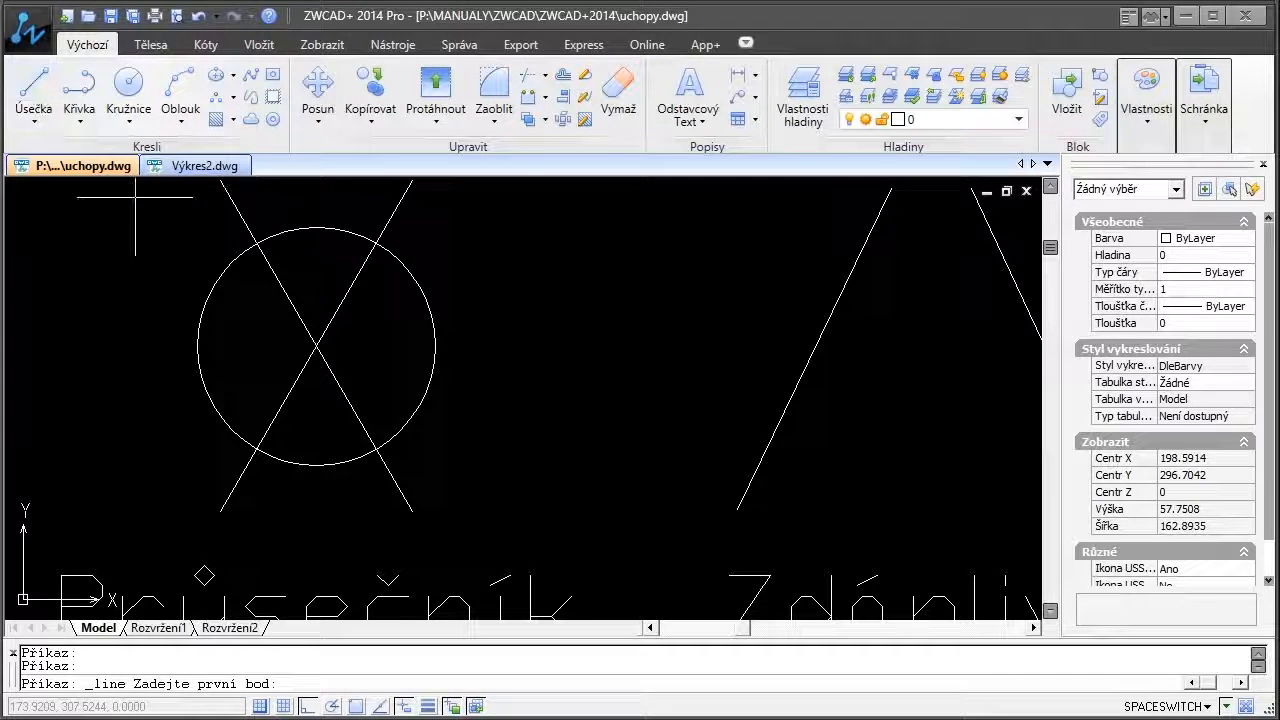
{"action": "right_click", "coordinate": [247, 357], "text": "shift"}
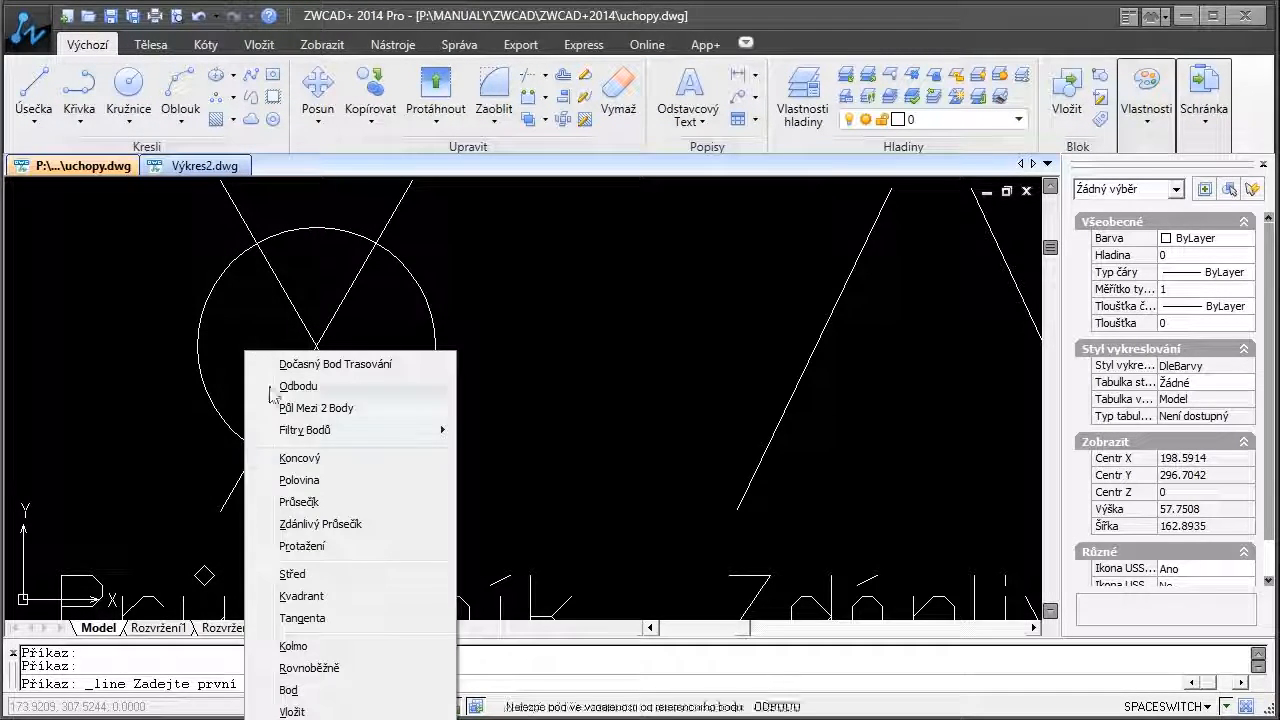
{"action": "left_click", "coordinate": [322, 523]}
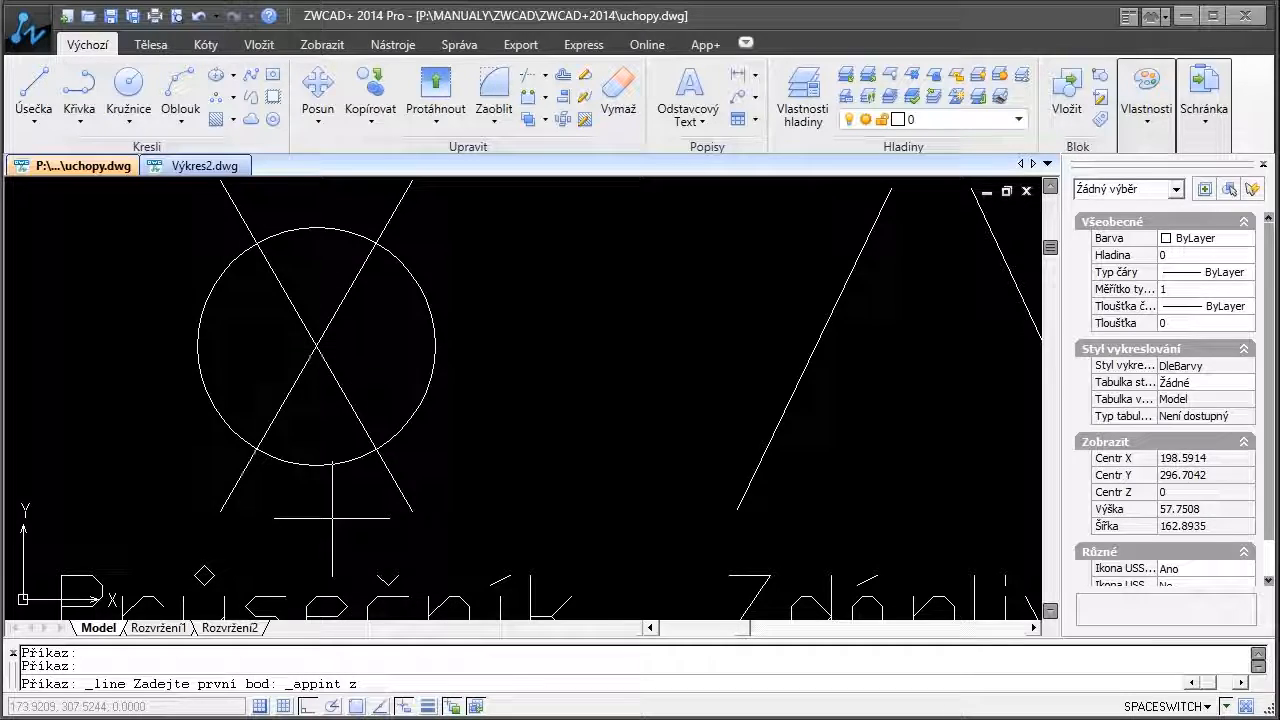
{"action": "left_click", "coordinate": [316, 346]}
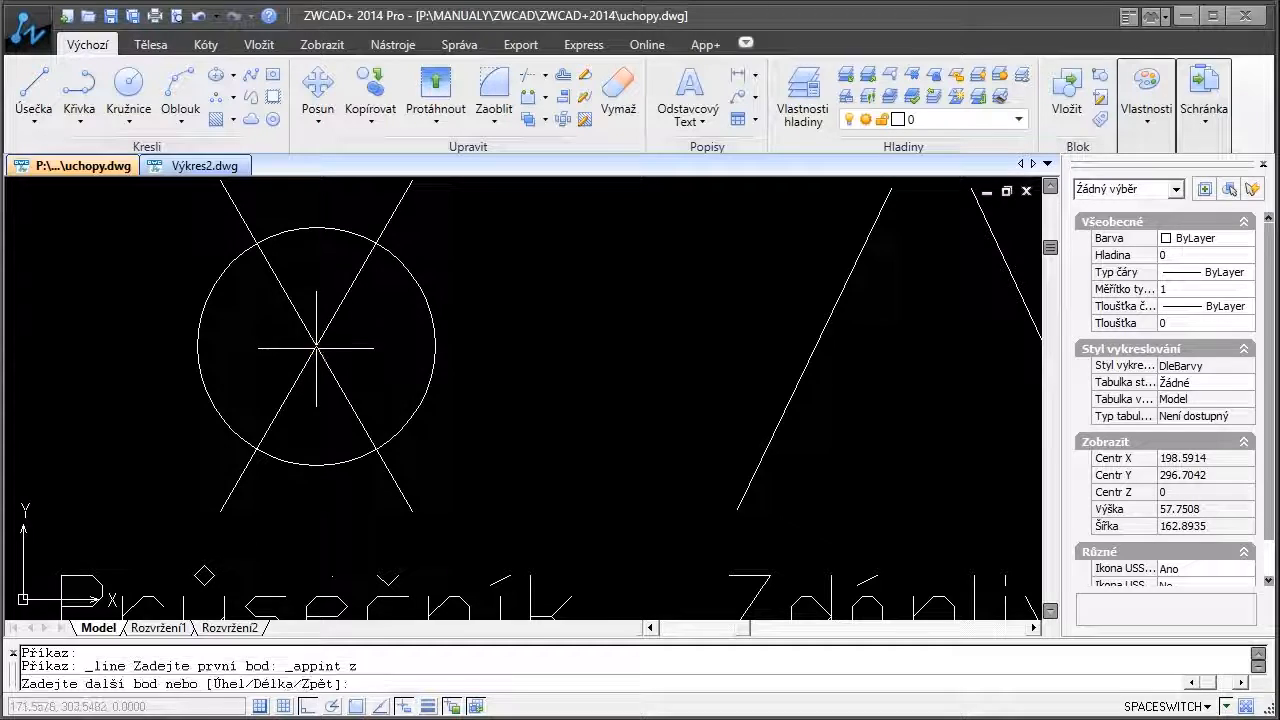
{"action": "left_click", "coordinate": [514, 348]}
{"action": "key", "text": "Escape"}
- Bring both rows of snap samples into view and close the Properties palette
{"action": "scroll", "coordinate": [541, 356], "scroll_direction": "down", "scroll_amount": 5}
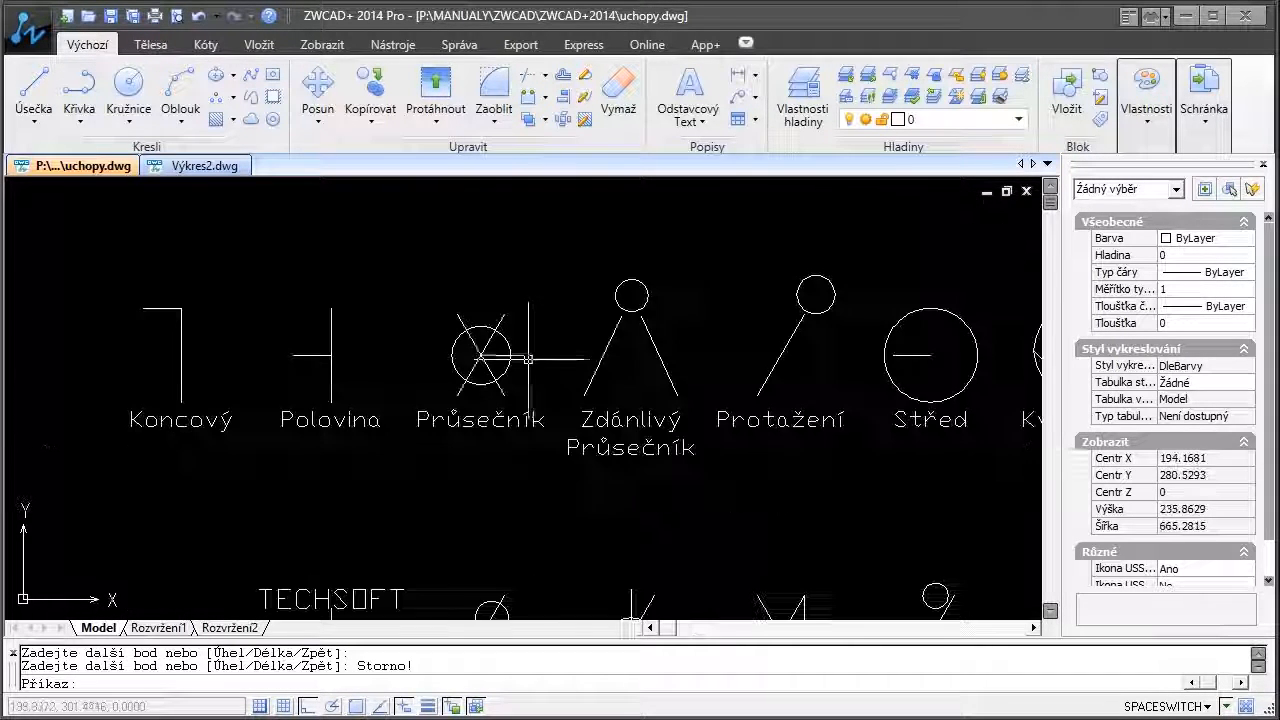
{"action": "scroll", "coordinate": [541, 357], "scroll_direction": "down", "scroll_amount": 2}
{"action": "mouse_move", "coordinate": [598, 371]}
{"action": "middle_mouse_down"}
{"action": "mouse_move", "coordinate": [408, 311]}
{"action": "mouse_move", "coordinate": [347, 314]}
{"action": "mouse_move", "coordinate": [376, 302]}
{"action": "middle_mouse_up"}
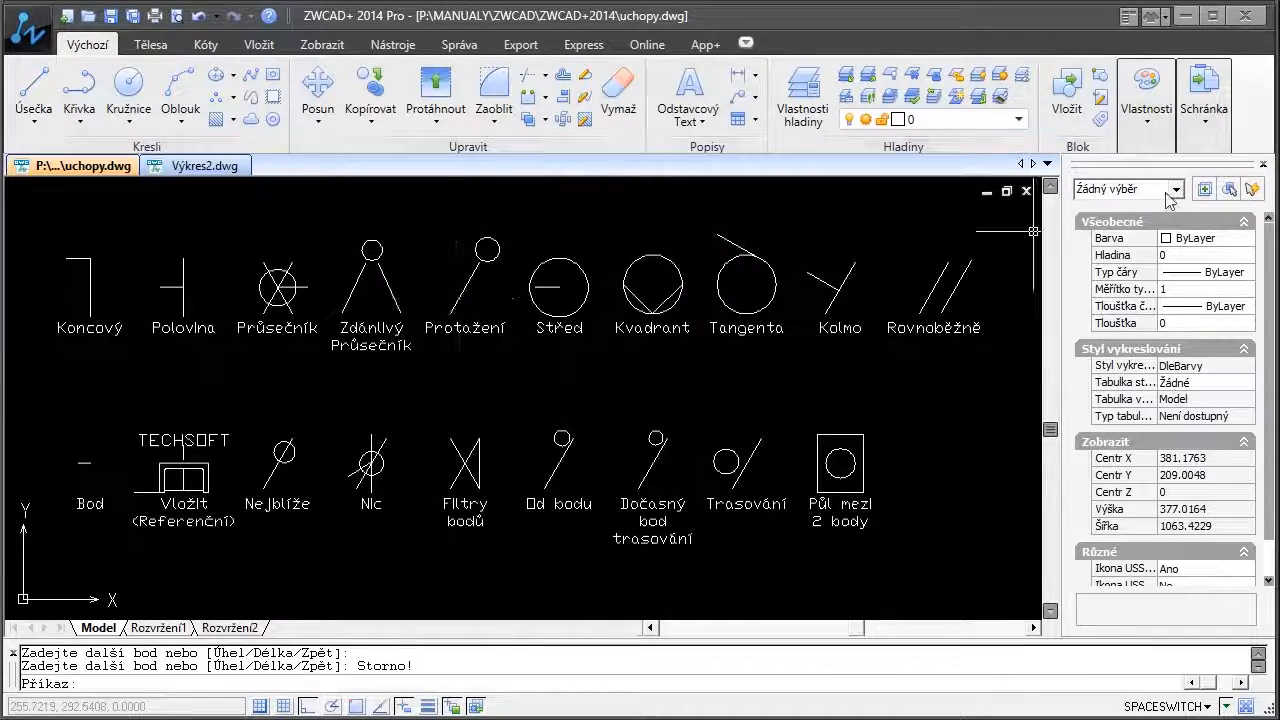
{"action": "left_click", "coordinate": [1262, 164]}
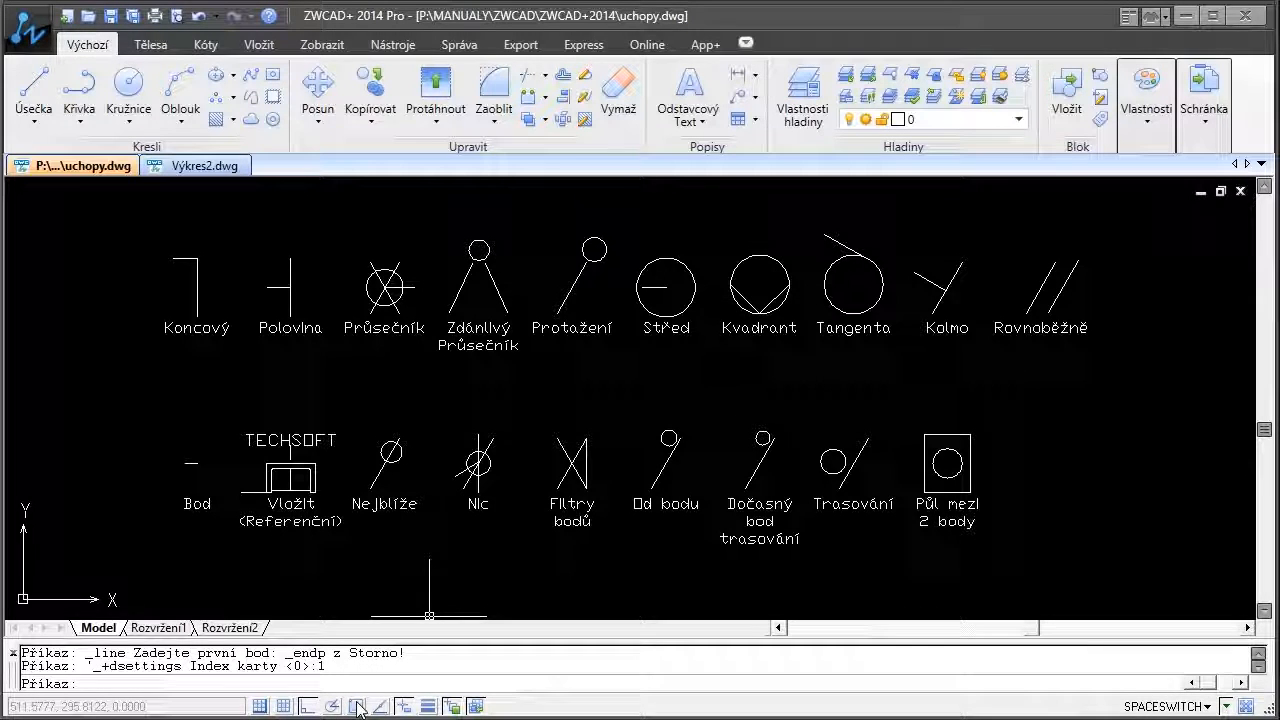
- Switch object snap on, deselect the Polovina mode in its settings, and look over the polar tracking and snap-and-grid options
{"action": "left_click", "coordinate": [357, 706]}
{"action": "right_click", "coordinate": [357, 706]}
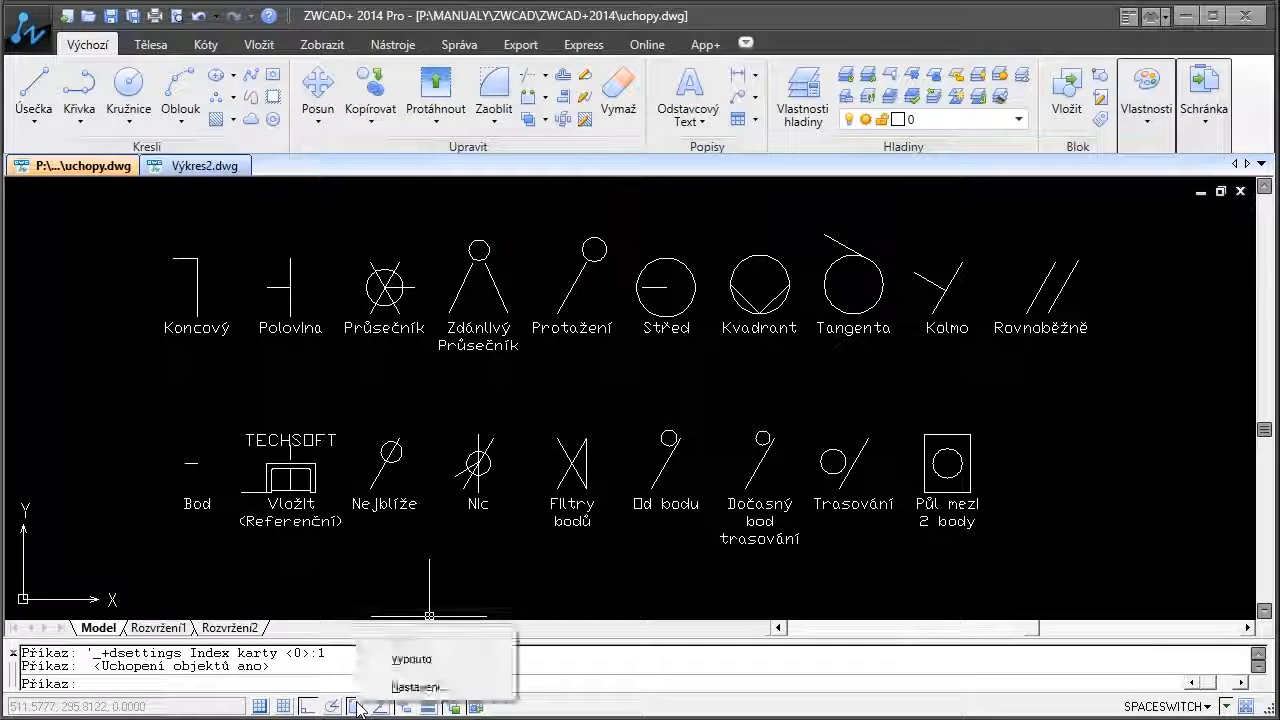
{"action": "left_click", "coordinate": [409, 687]}
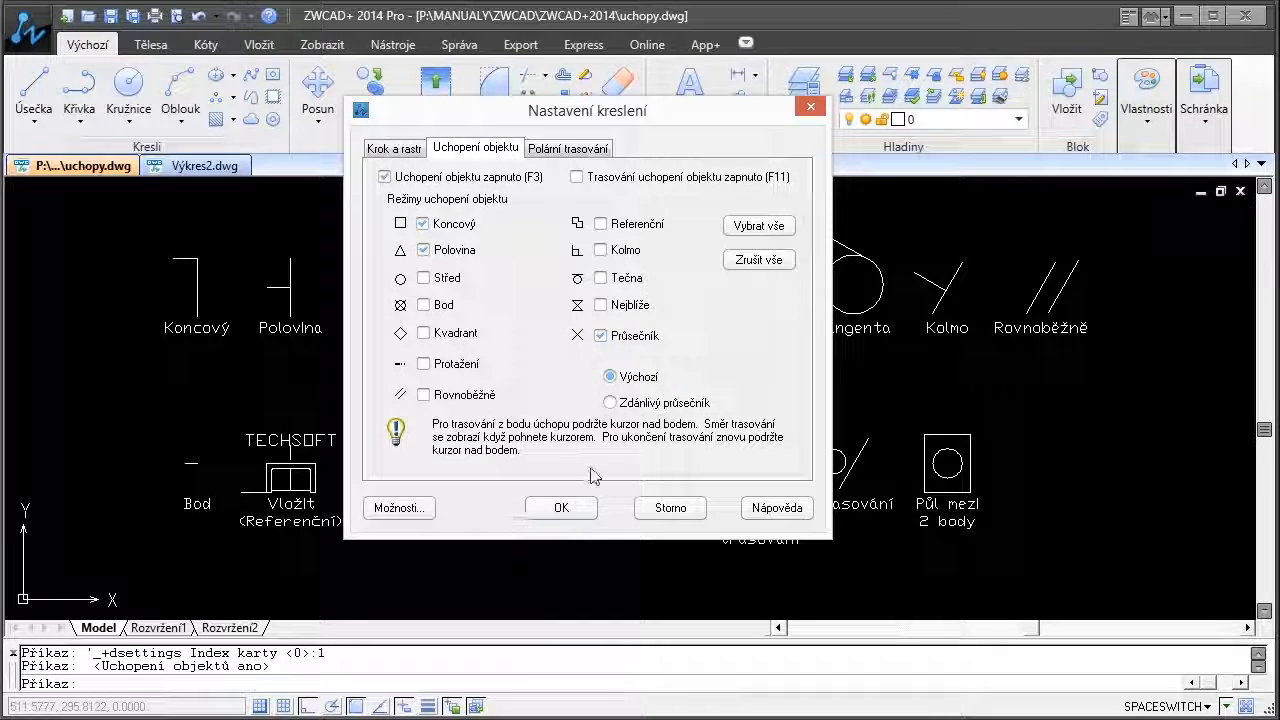
{"action": "left_click", "coordinate": [423, 250]}
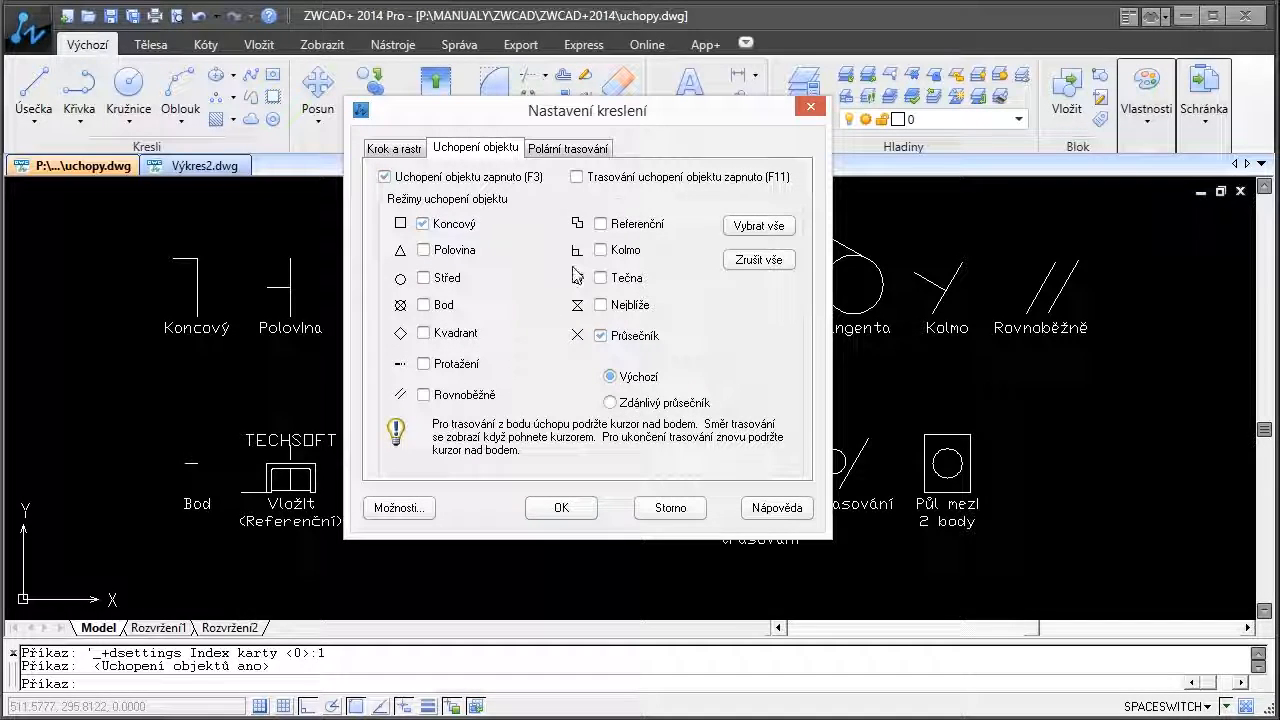
{"action": "left_click", "coordinate": [556, 150]}
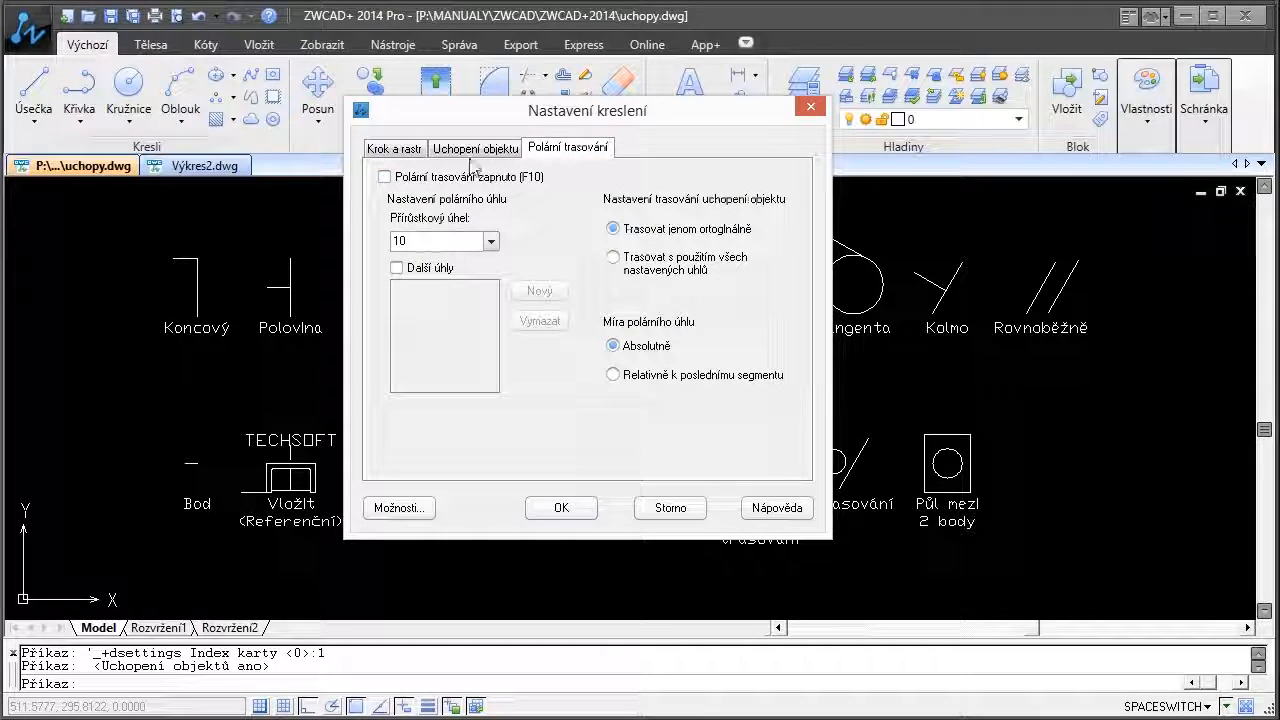
{"action": "left_click", "coordinate": [380, 150]}
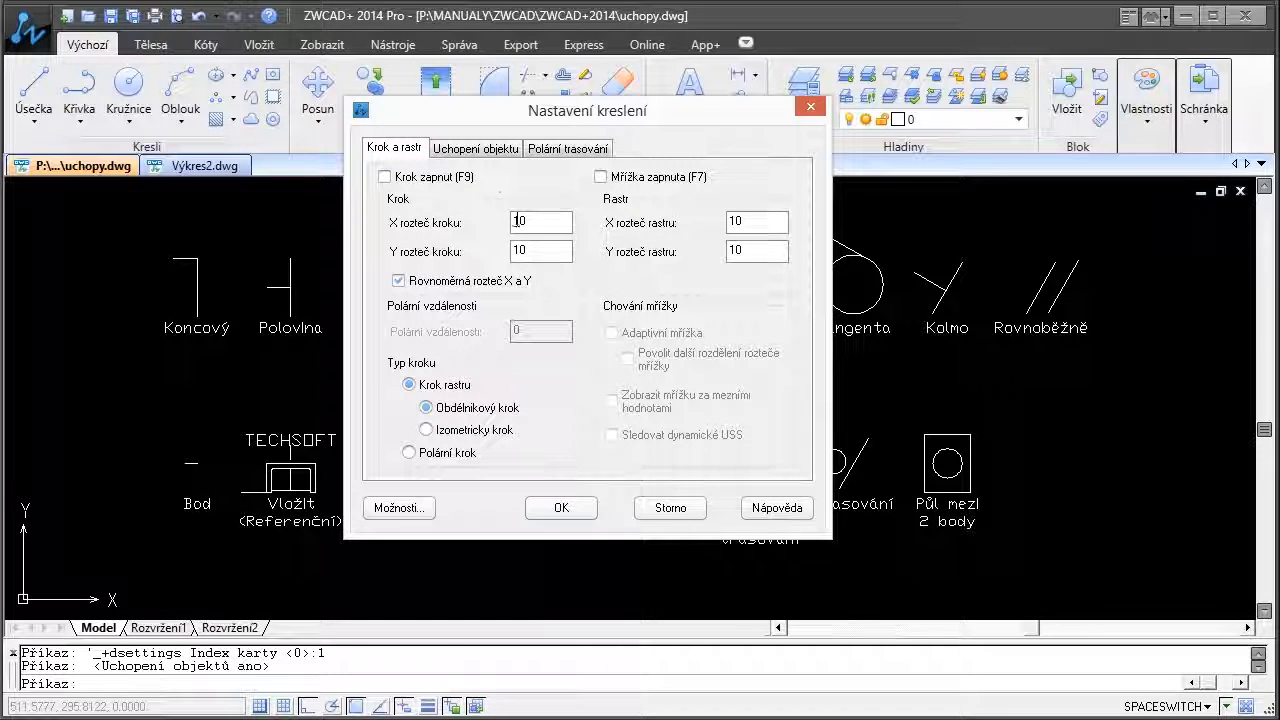
{"action": "left_click", "coordinate": [489, 150]}
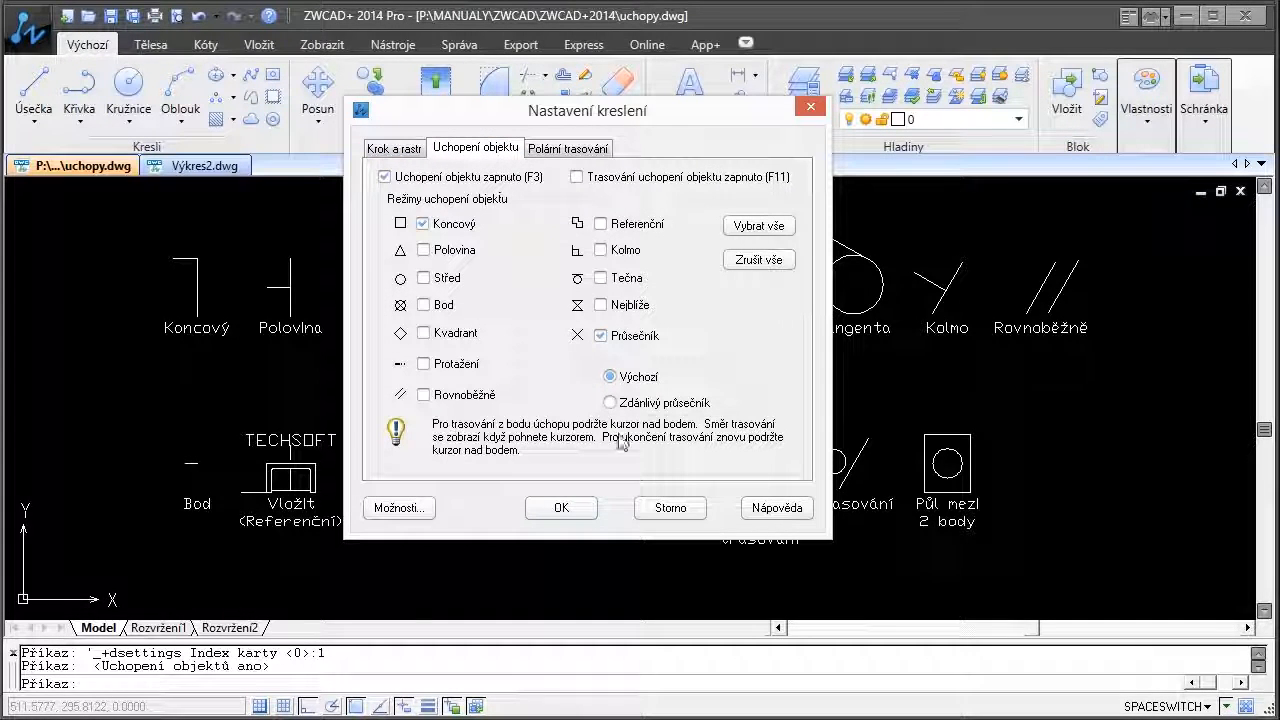
- Add the Protažení mode to the running object snaps, apply the drawing settings and switch object snap tracking off
{"action": "left_click", "coordinate": [424, 364]}
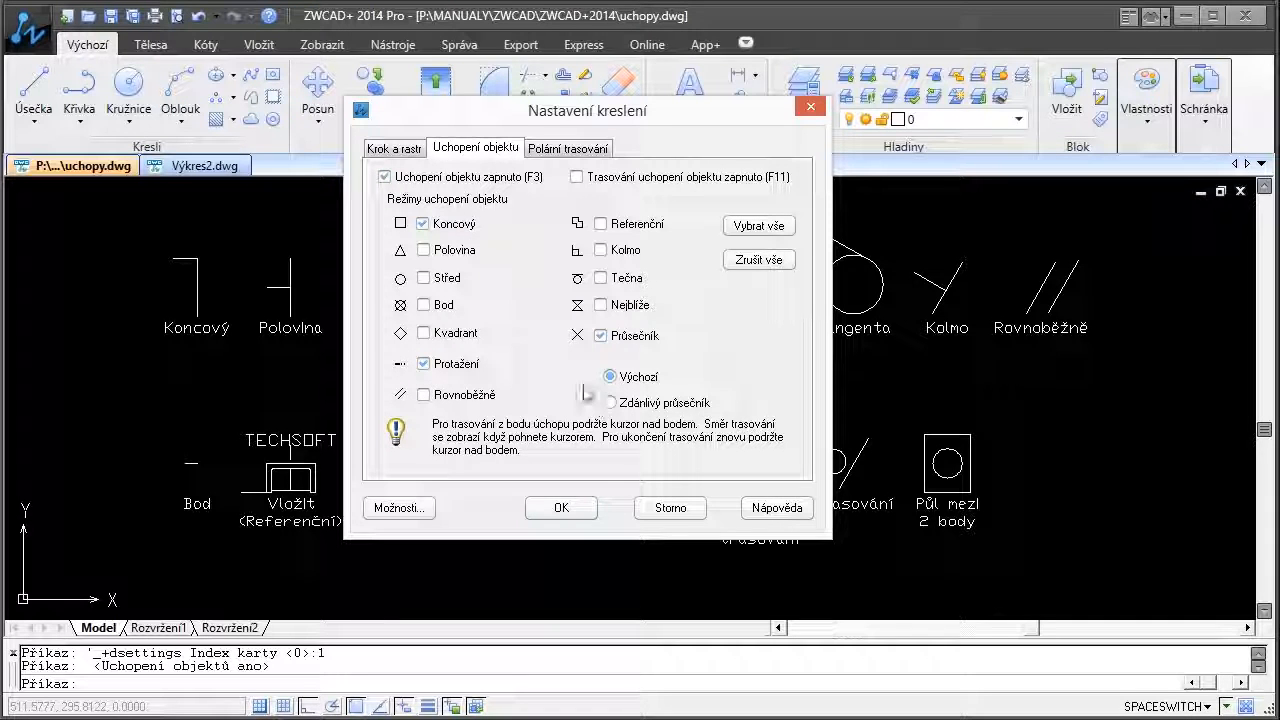
{"action": "left_click", "coordinate": [557, 507]}
{"action": "key", "text": "F11"}
{"action": "key", "text": "Escape"}
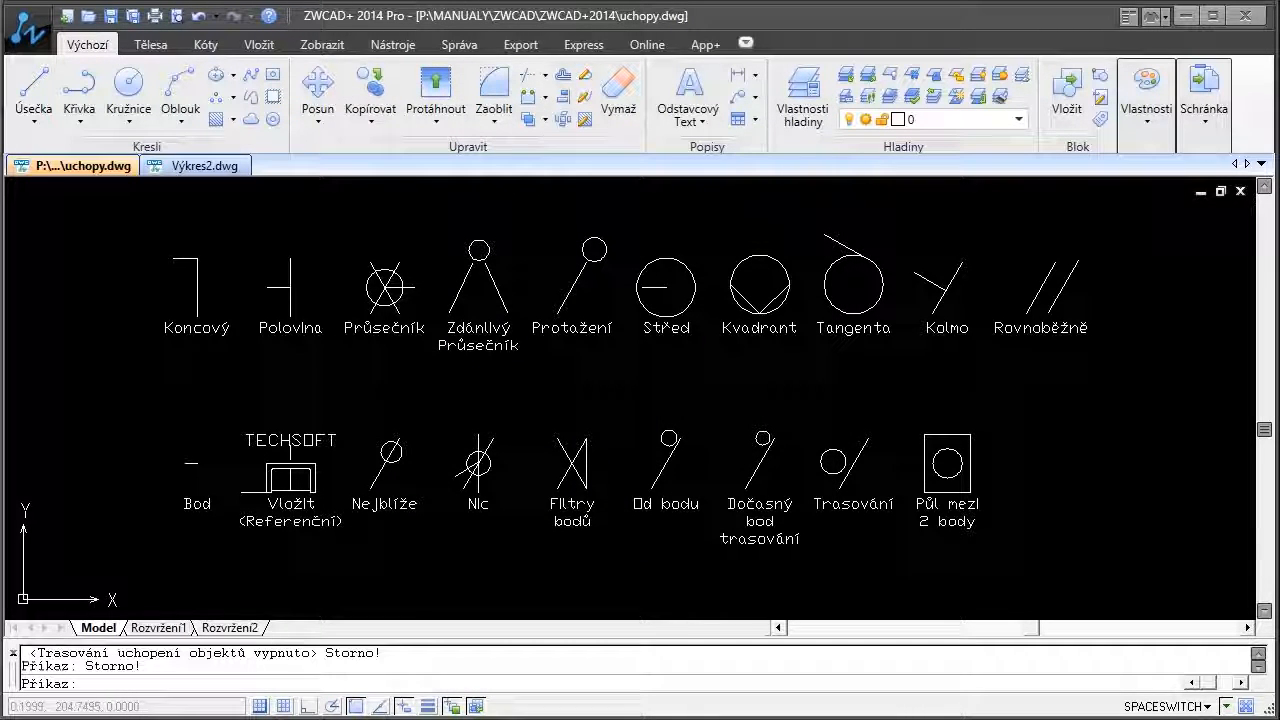